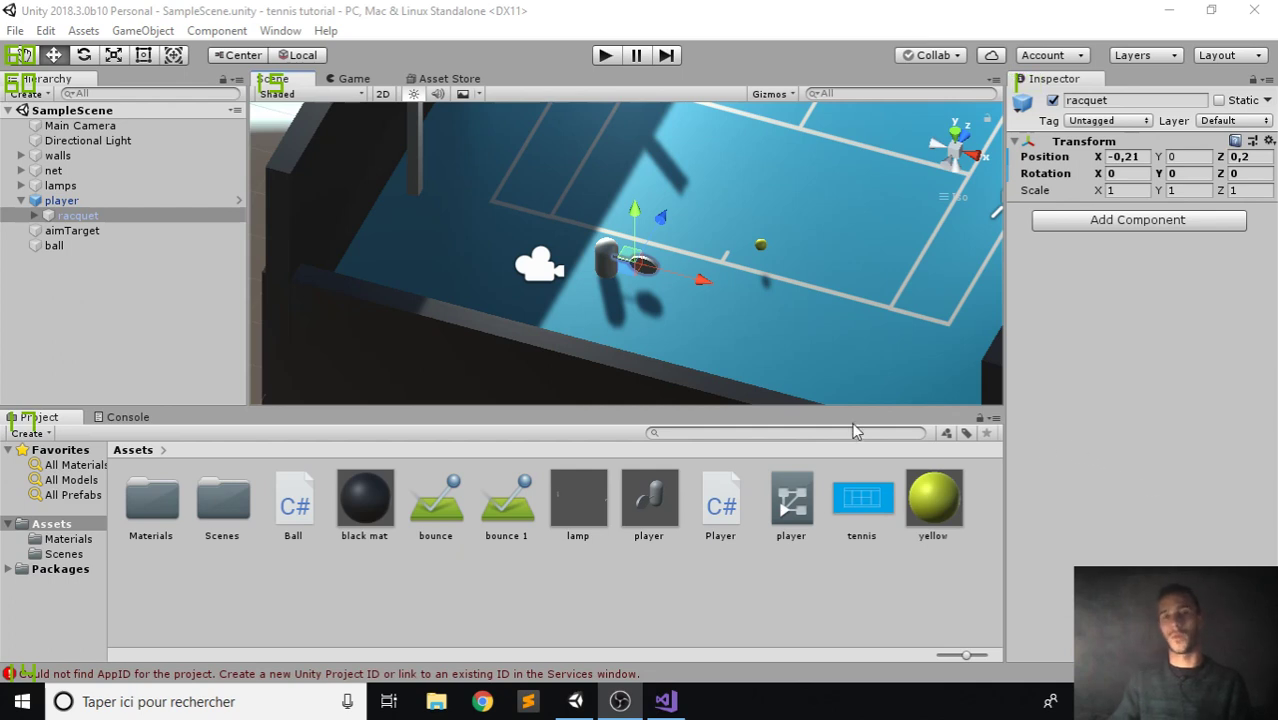
Open the Animation window and dock it next to the Console.
{"action": "left_click_drag", "start_coordinate": [585, 299], "coordinate": [587, 297]}
{"action": "scroll", "coordinate": [589, 295], "scroll_direction": "up", "scroll_amount": 5}
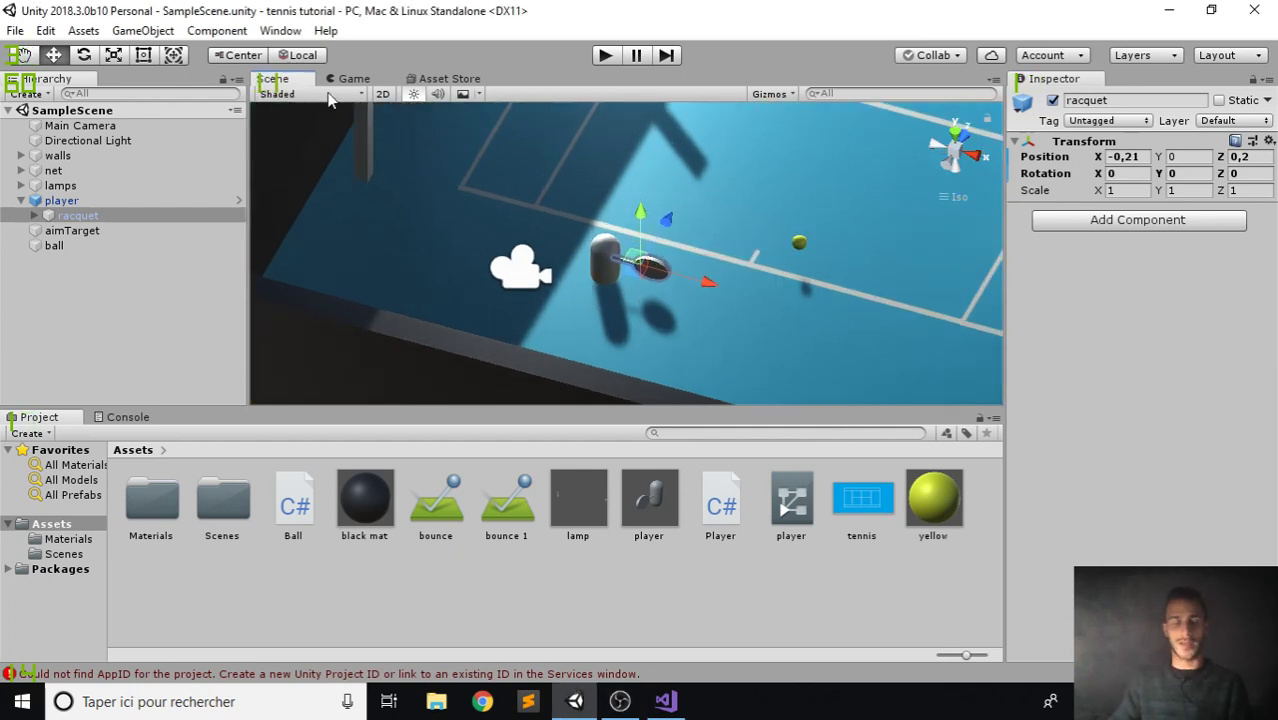
{"action": "left_click", "coordinate": [280, 30]}
{"action": "mouse_move", "coordinate": [377, 246]}
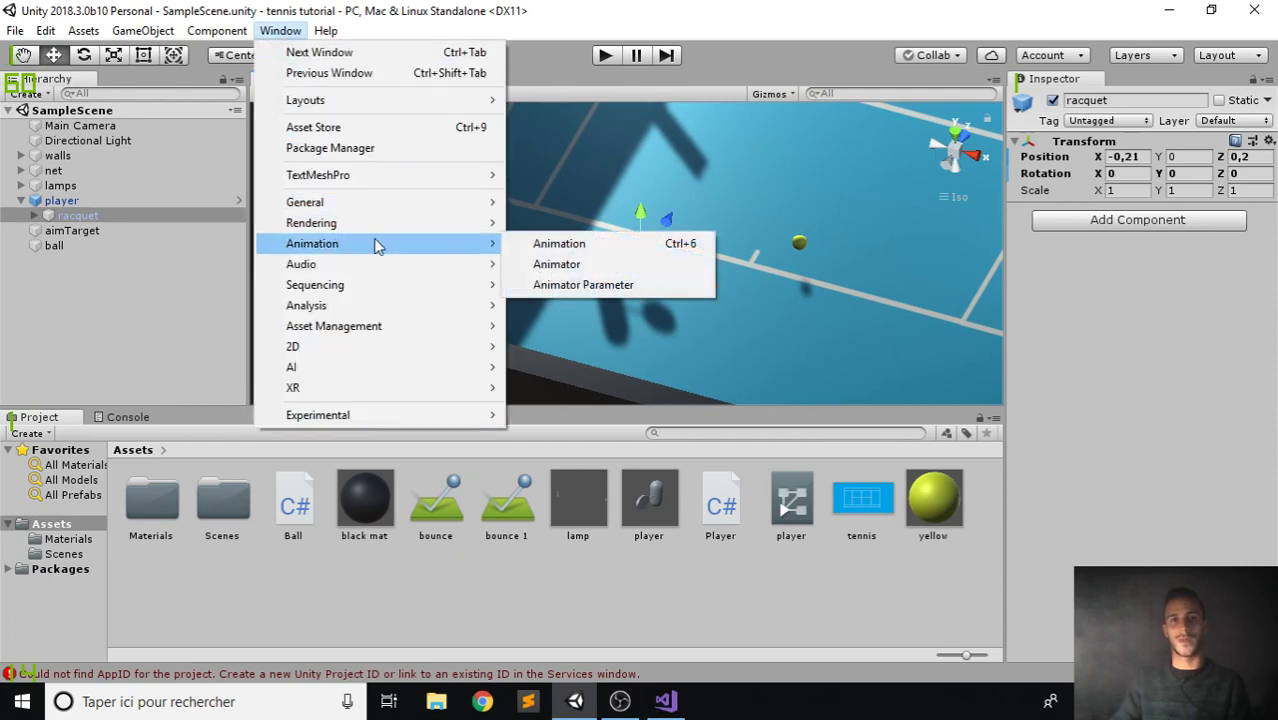
{"action": "left_click", "coordinate": [546, 250]}
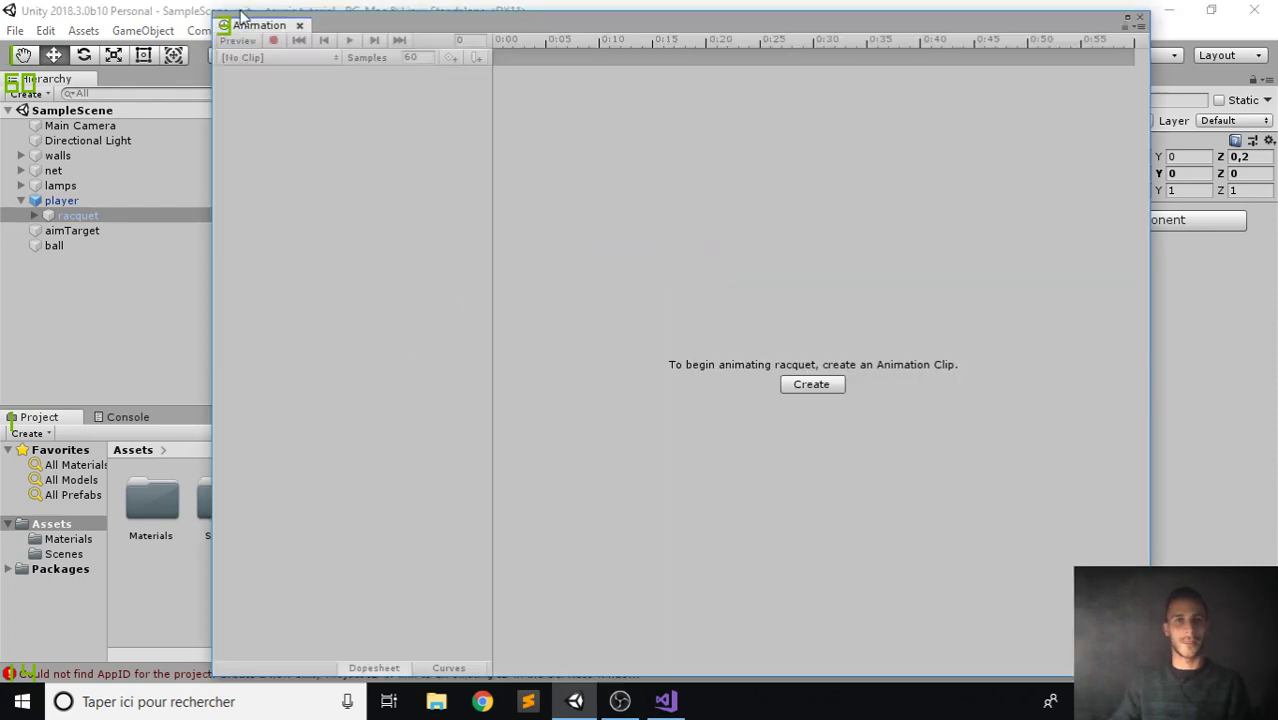
{"action": "left_click_drag", "start_coordinate": [244, 18], "coordinate": [209, 421]}
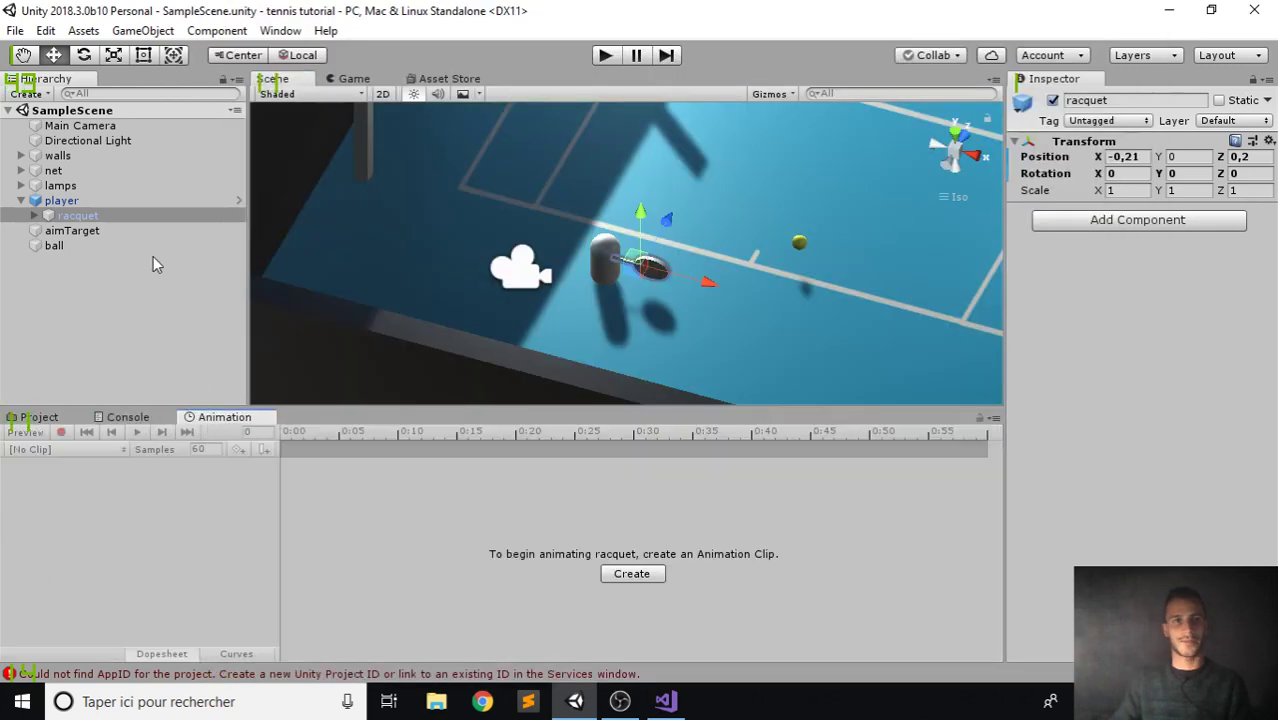
Rotate the racquet to Y -90, move it in front of the player at about X -0.03, Z -0.1, and save the scene.
{"action": "scroll", "coordinate": [416, 219], "scroll_direction": "up", "scroll_amount": 6}
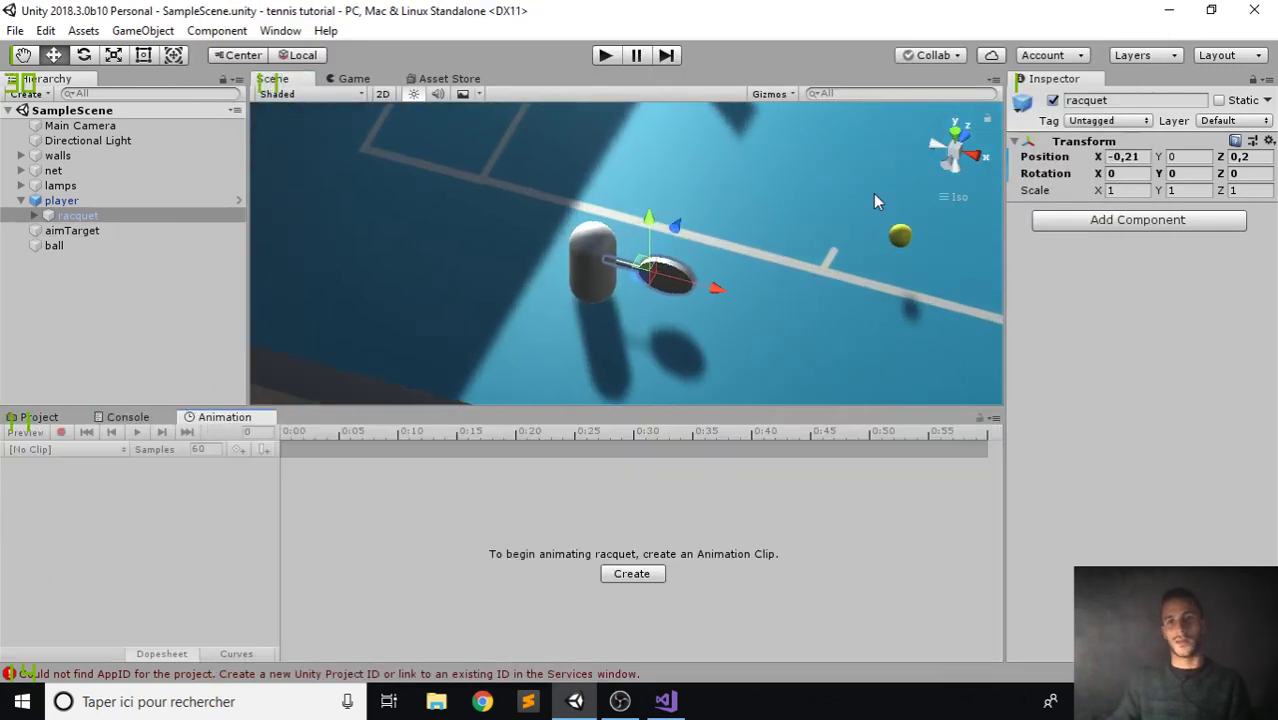
{"action": "left_click", "coordinate": [950, 197]}
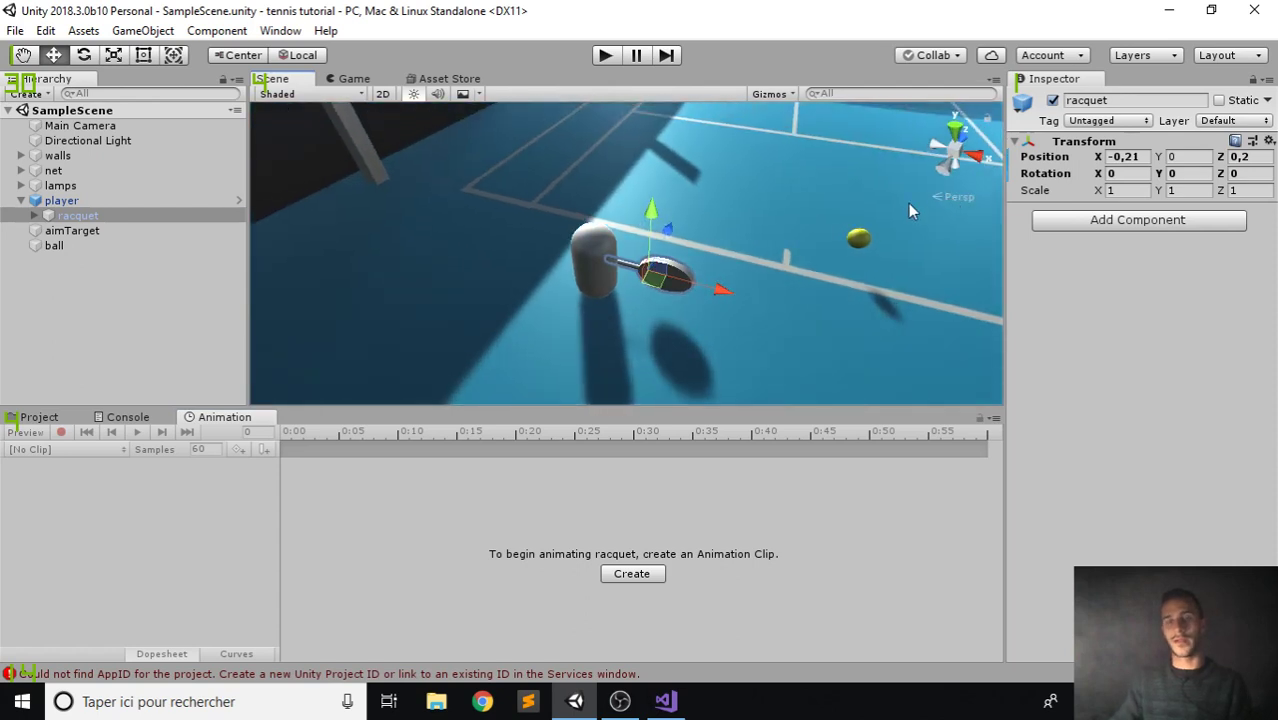
{"action": "left_click_drag", "start_coordinate": [636, 261], "coordinate": [886, 250], "text": "alt"}
{"action": "key", "text": "e"}
{"action": "key", "text": "w"}
{"action": "left_click_drag", "start_coordinate": [640, 283], "coordinate": [624, 256]}
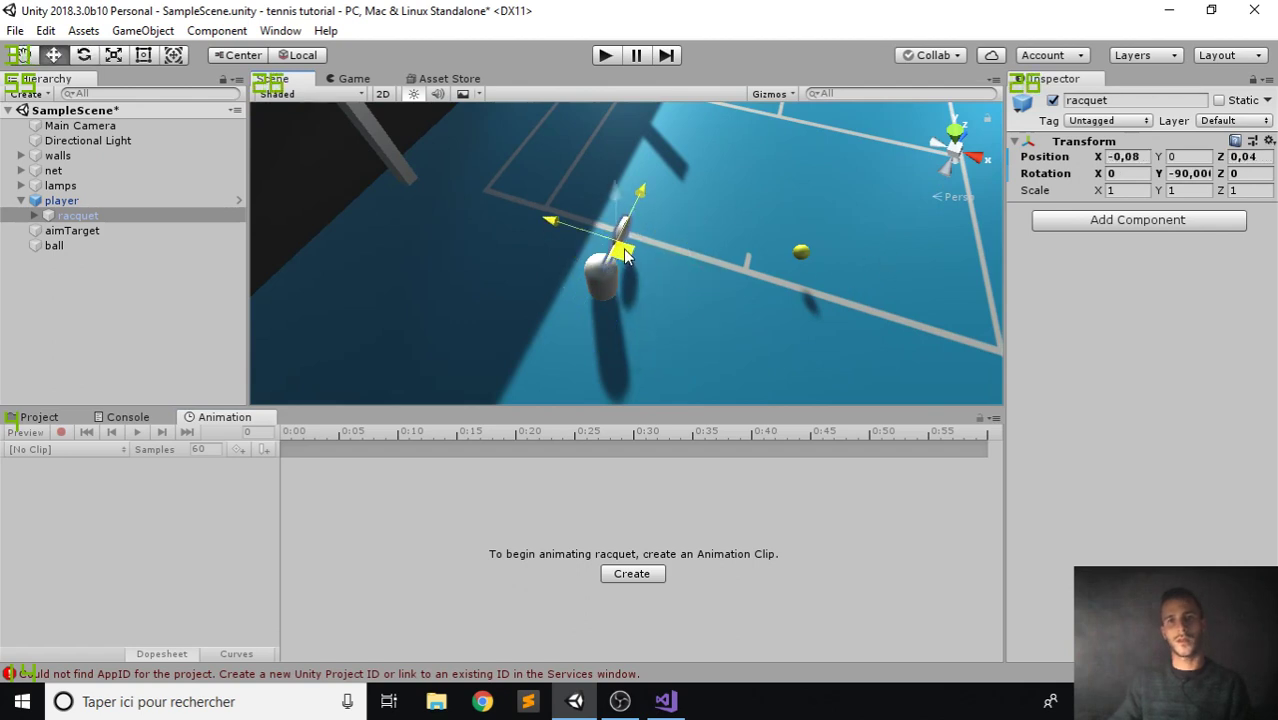
{"action": "left_click", "coordinate": [956, 135]}
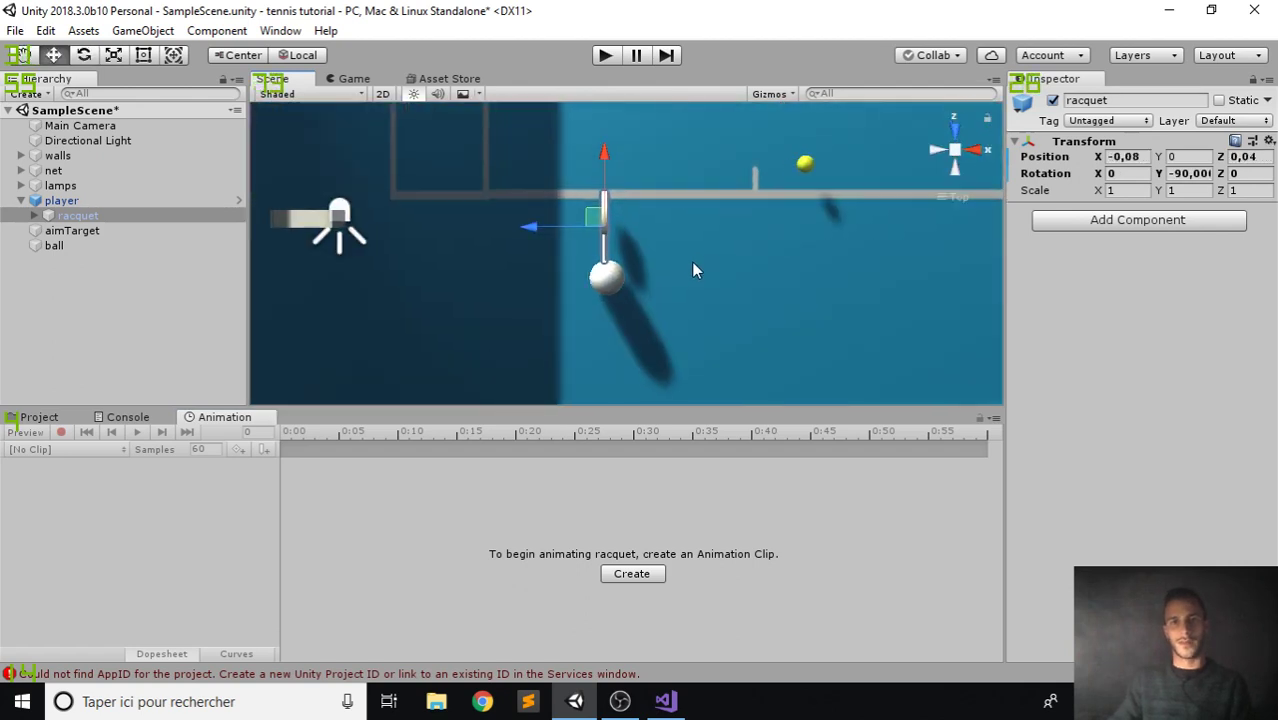
{"action": "left_click_drag", "start_coordinate": [584, 204], "coordinate": [586, 212]}
{"action": "key", "text": "ctrl+s"}
Create a new animation clip named forehand for the player object.
{"action": "left_click", "coordinate": [138, 201]}
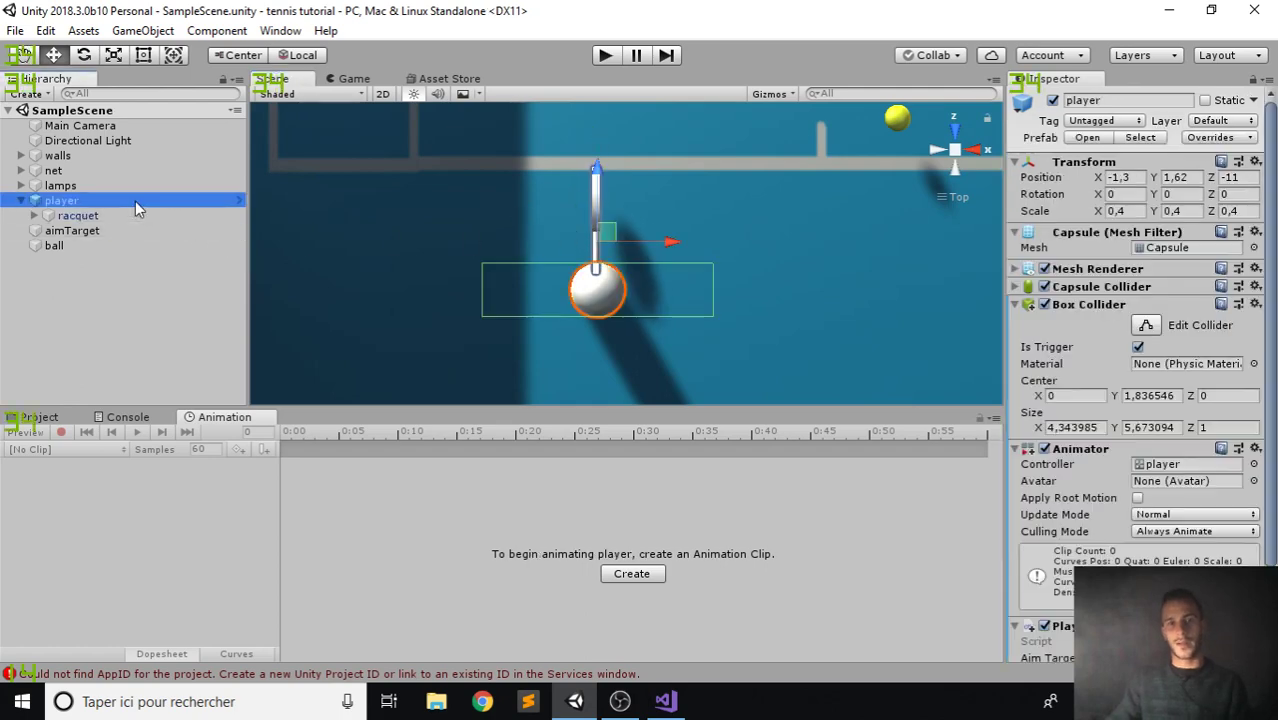
{"action": "left_click", "coordinate": [628, 573]}
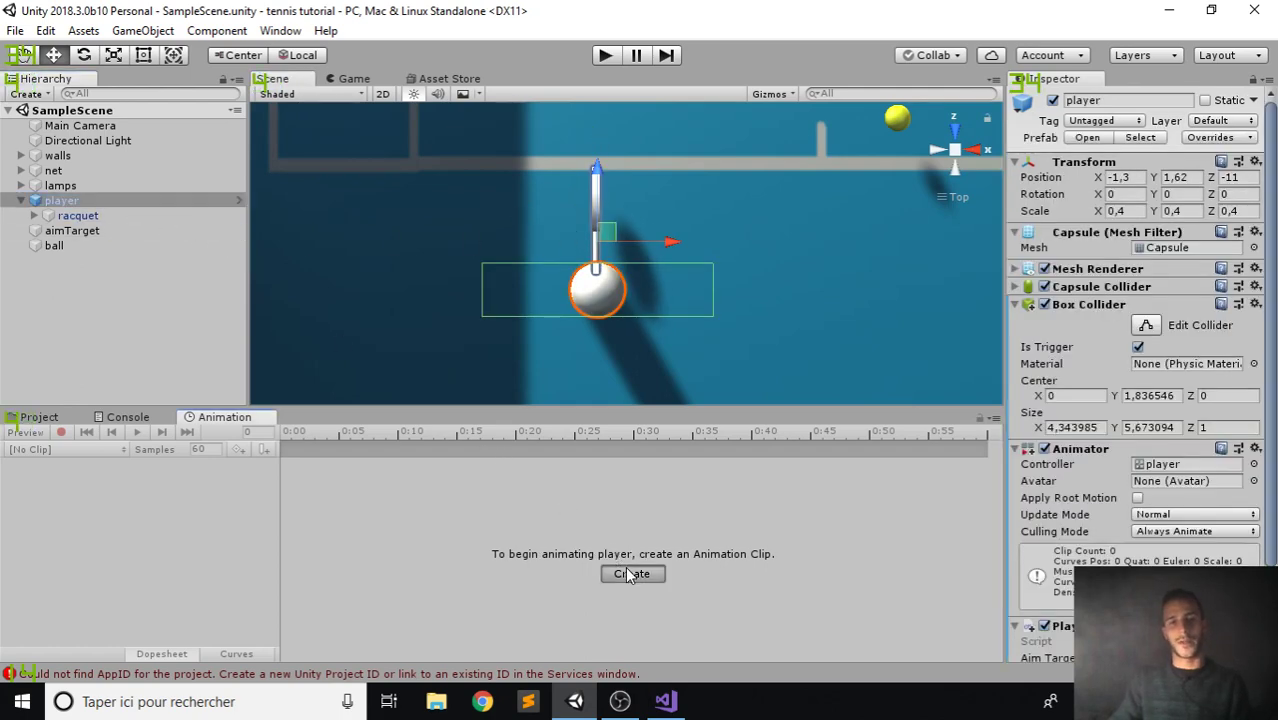
{"action": "type", "text": "forehand"}
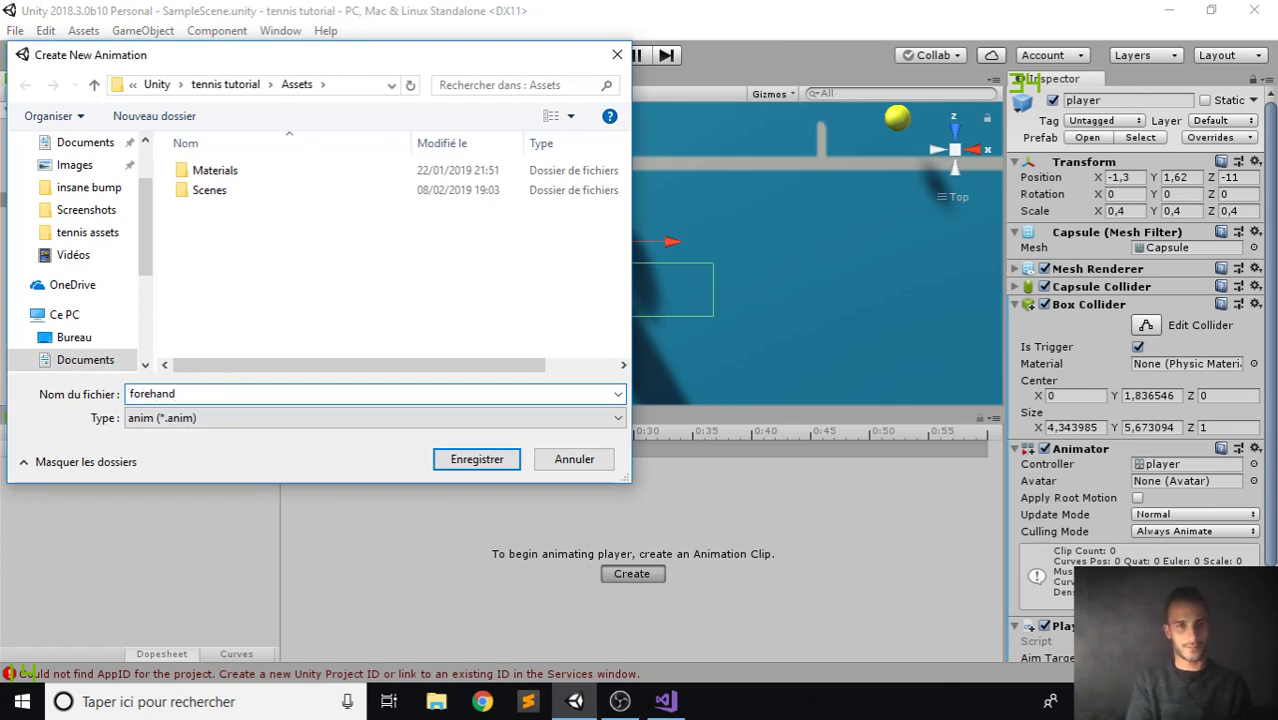
{"action": "key", "text": "Return"}
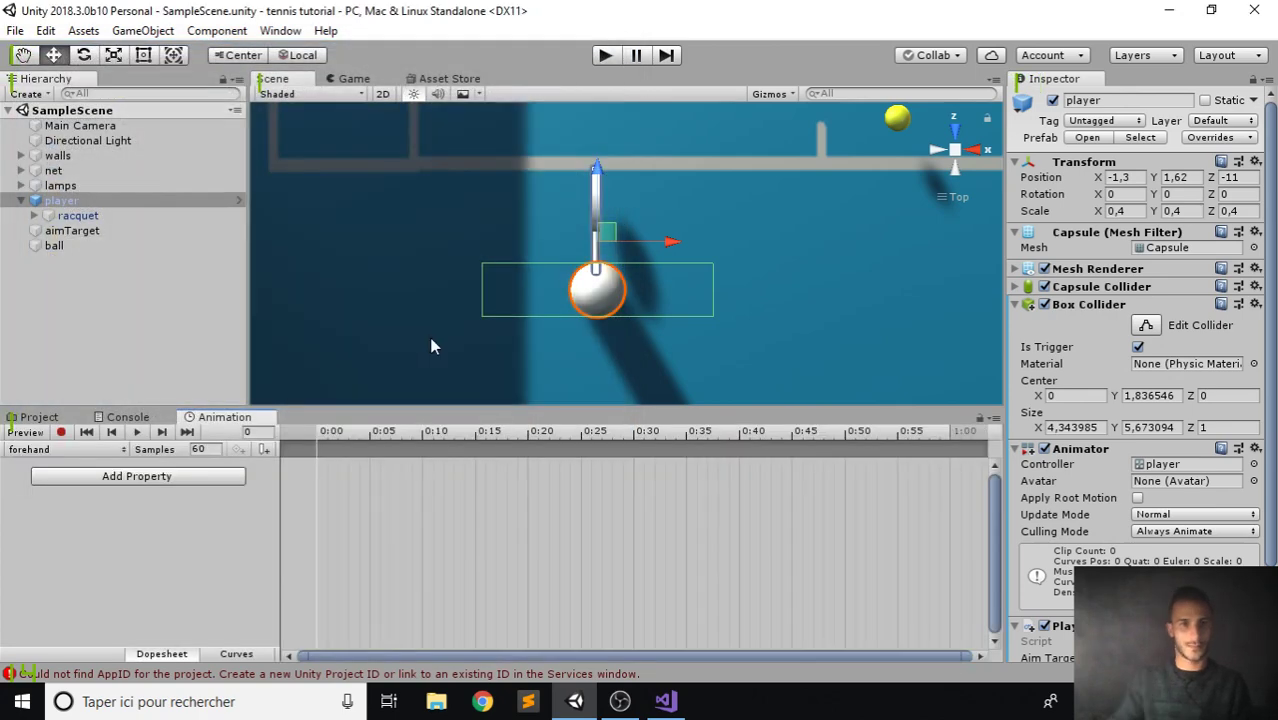
Start recording the forehand clip and key the racquet's position at frame 0.
{"action": "left_click_drag", "start_coordinate": [596, 312], "coordinate": [586, 250], "text": "alt"}
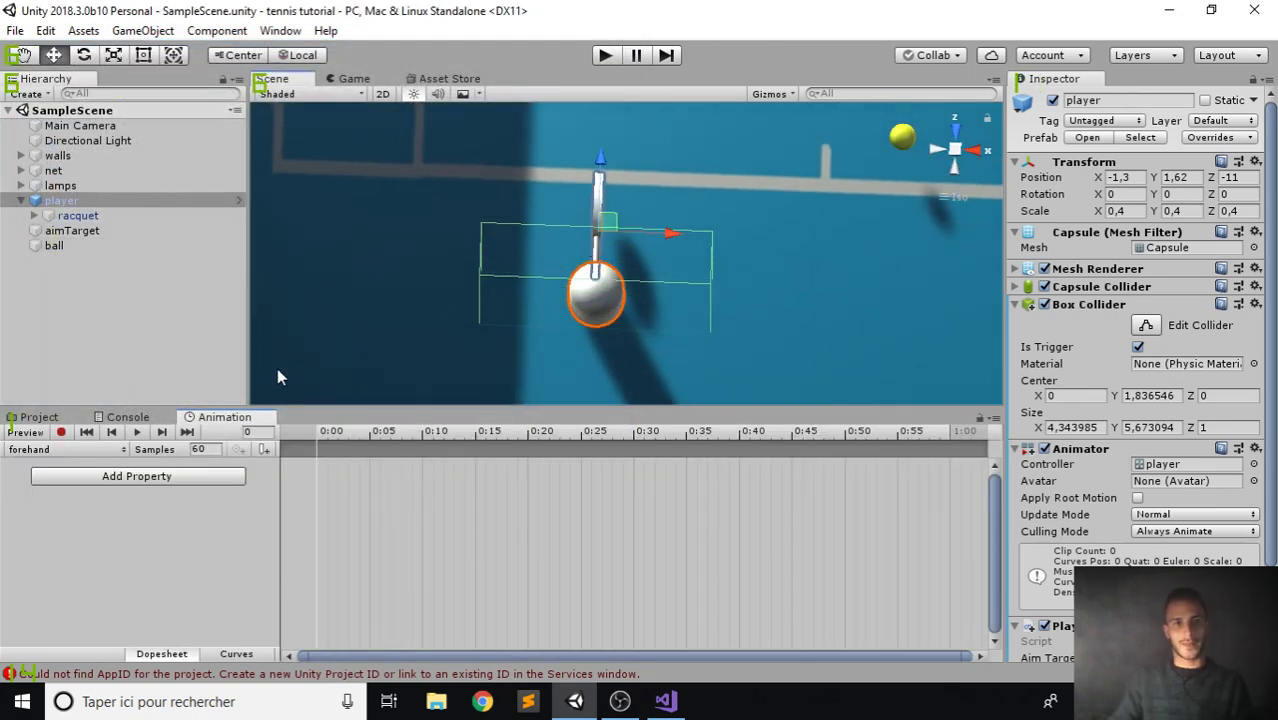
{"action": "left_click", "coordinate": [61, 432]}
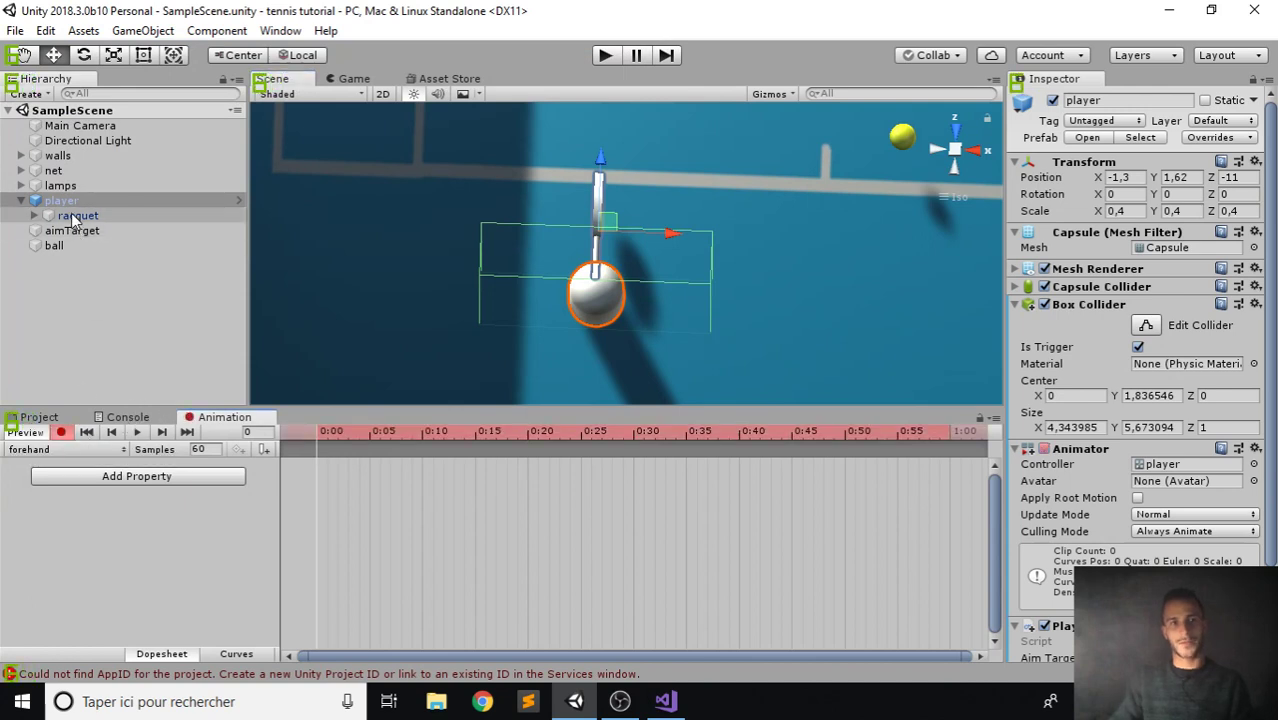
{"action": "left_click", "coordinate": [75, 216]}
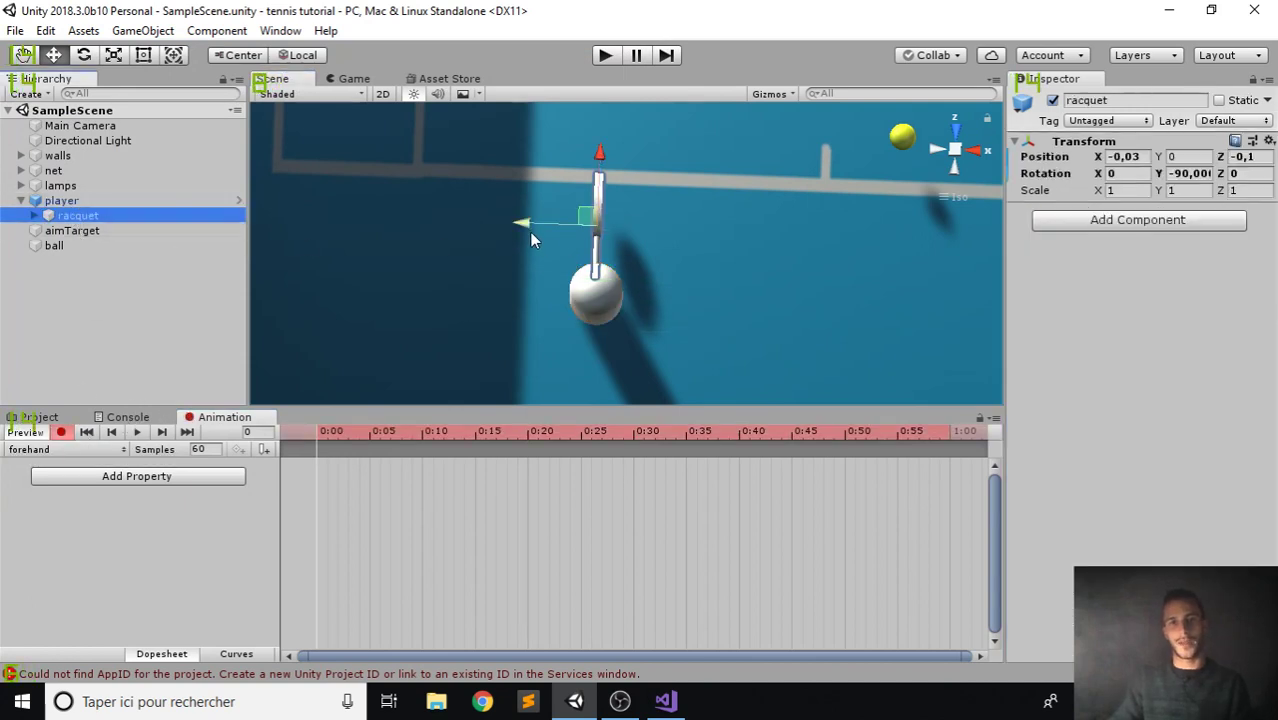
{"action": "left_click_drag", "start_coordinate": [526, 225], "coordinate": [527, 224]}
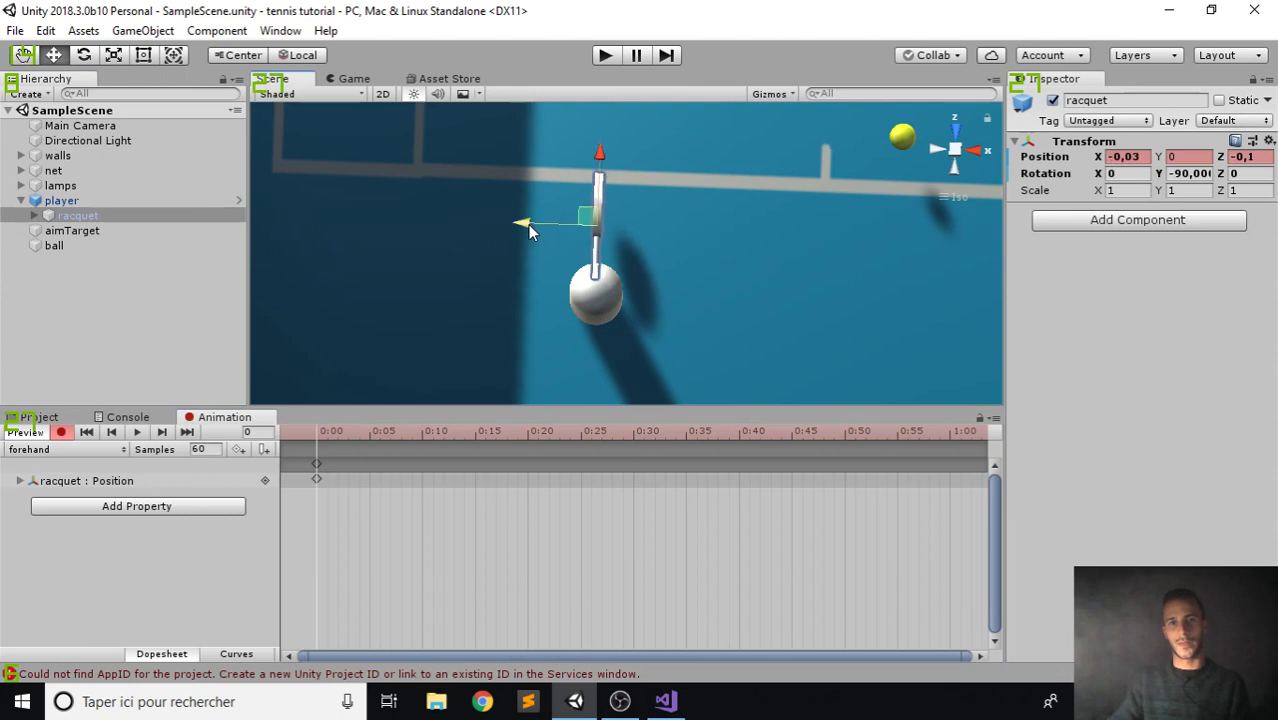
{"action": "left_click_drag", "start_coordinate": [674, 220], "coordinate": [562, 160], "text": "alt"}
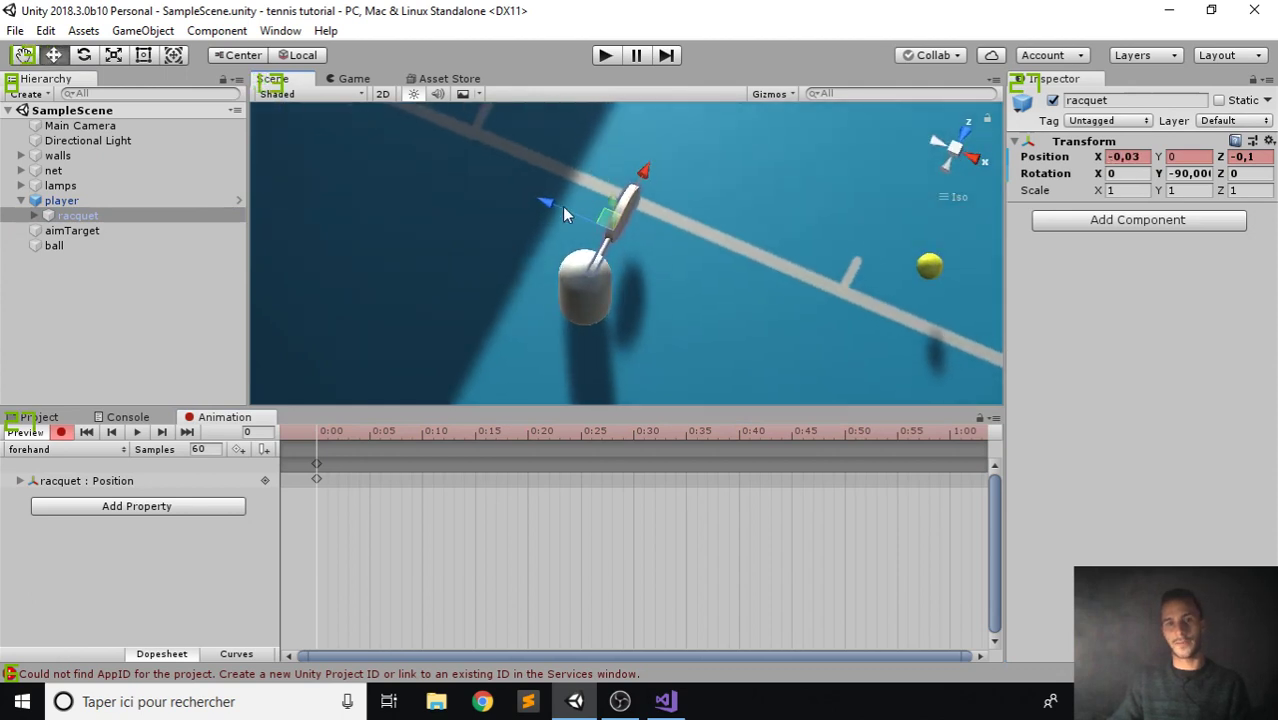
At frame 20, key the racquet rotated to Y 0 and placed beside the player at about X -0.04, Z 0.06.
{"action": "left_click", "coordinate": [248, 432]}
{"action": "type", "text": "20"}
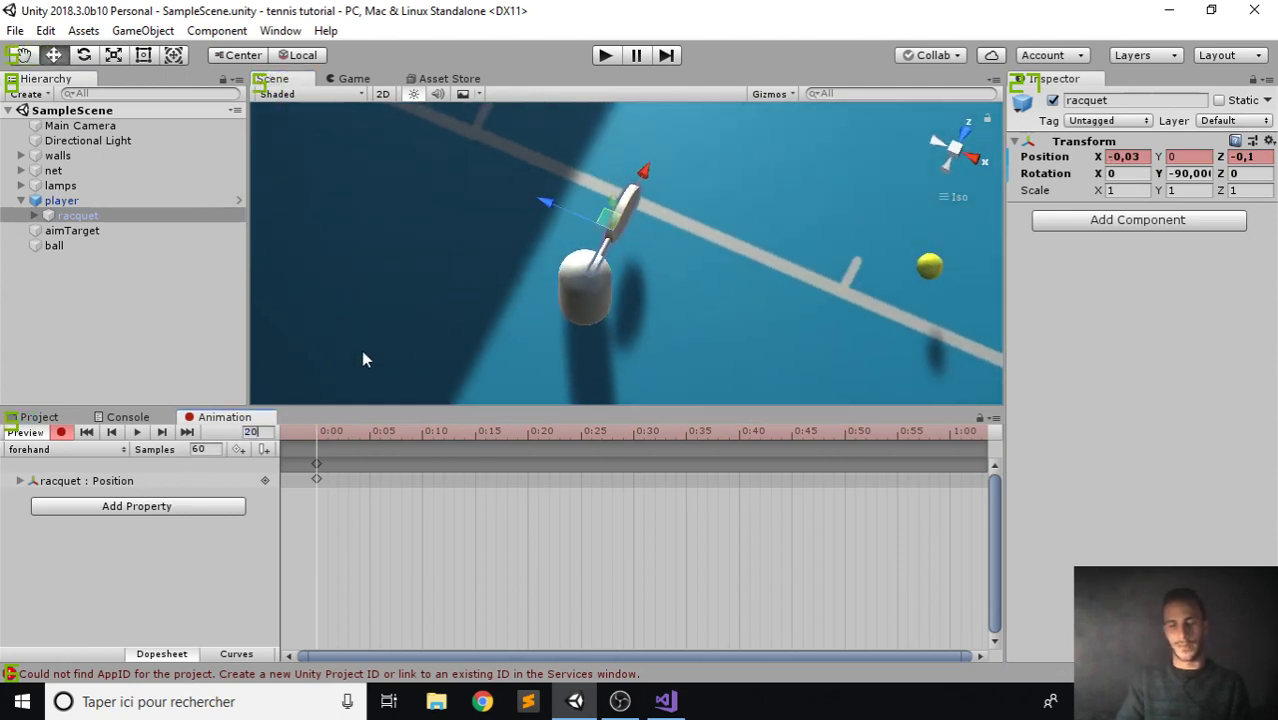
{"action": "key", "text": "Return"}
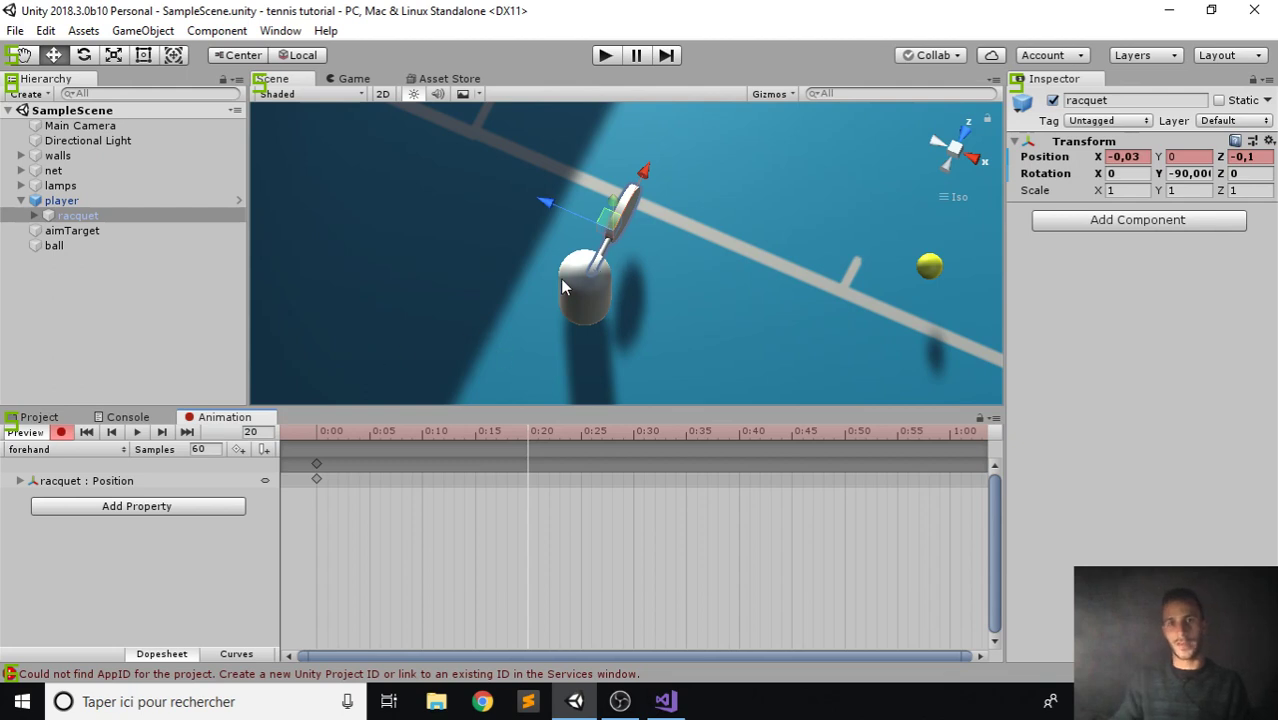
{"action": "key", "text": "e"}
{"action": "left_click_drag", "start_coordinate": [657, 282], "coordinate": [376, 289]}
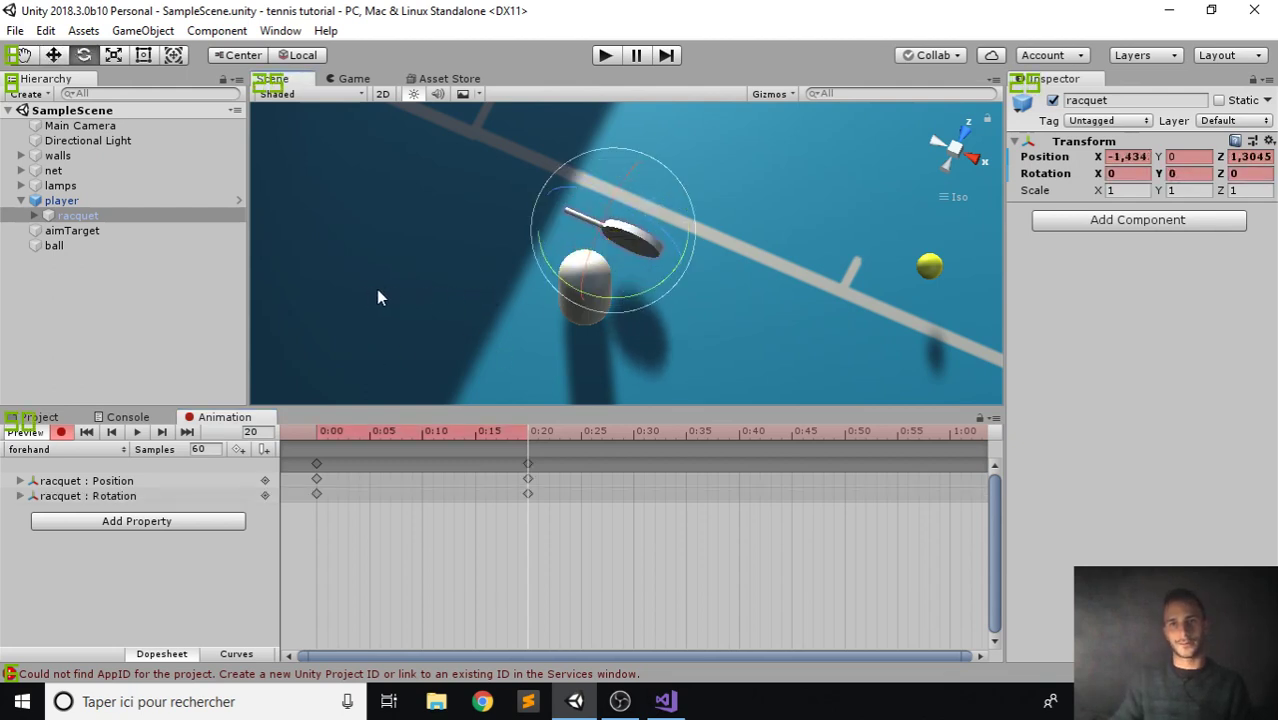
{"action": "key", "text": "w"}
{"action": "left_click_drag", "start_coordinate": [624, 244], "coordinate": [646, 309]}
{"action": "right_click_drag", "start_coordinate": [646, 309], "coordinate": [654, 160]}
{"action": "left_click_drag", "start_coordinate": [654, 160], "coordinate": [641, 285], "text": "alt"}
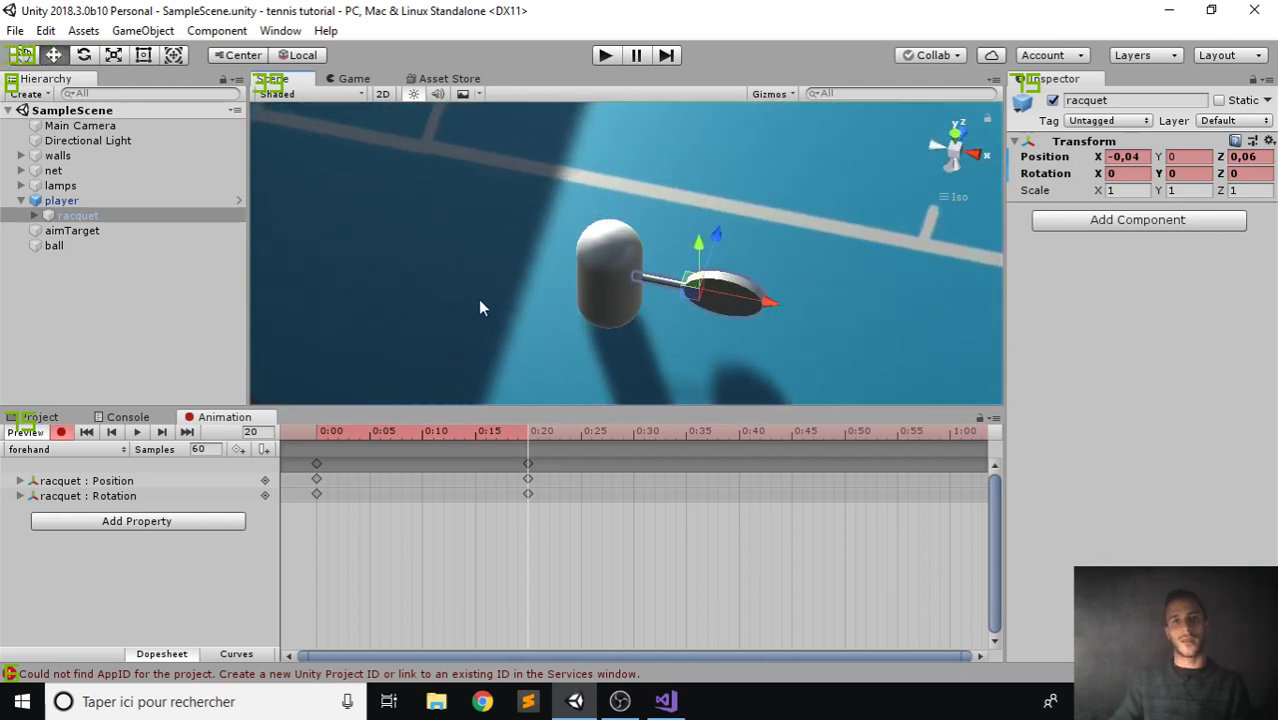
{"action": "mouse_move", "coordinate": [510, 430]}
{"action": "left_mouse_down"}
{"action": "mouse_move", "coordinate": [300, 434]}
{"action": "mouse_move", "coordinate": [528, 442]}
{"action": "left_mouse_up"}
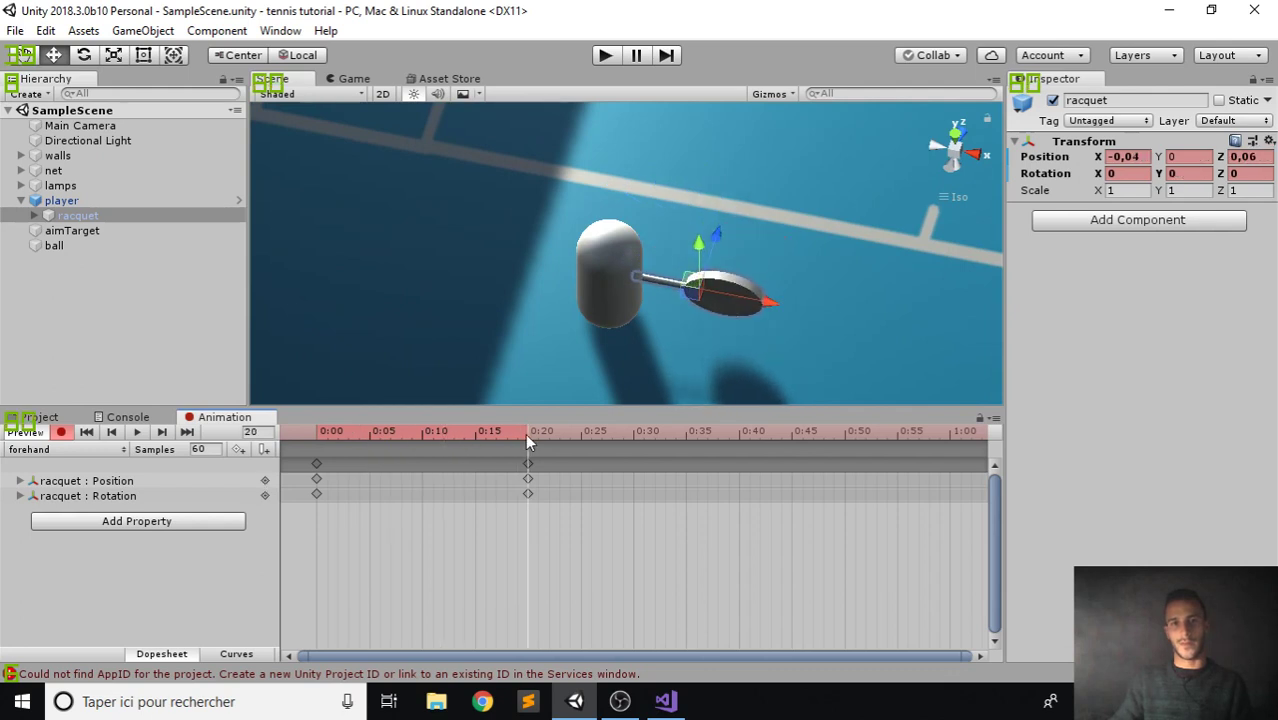
Move the forehand clip's playhead to frame 40.
{"action": "left_click", "coordinate": [265, 432]}
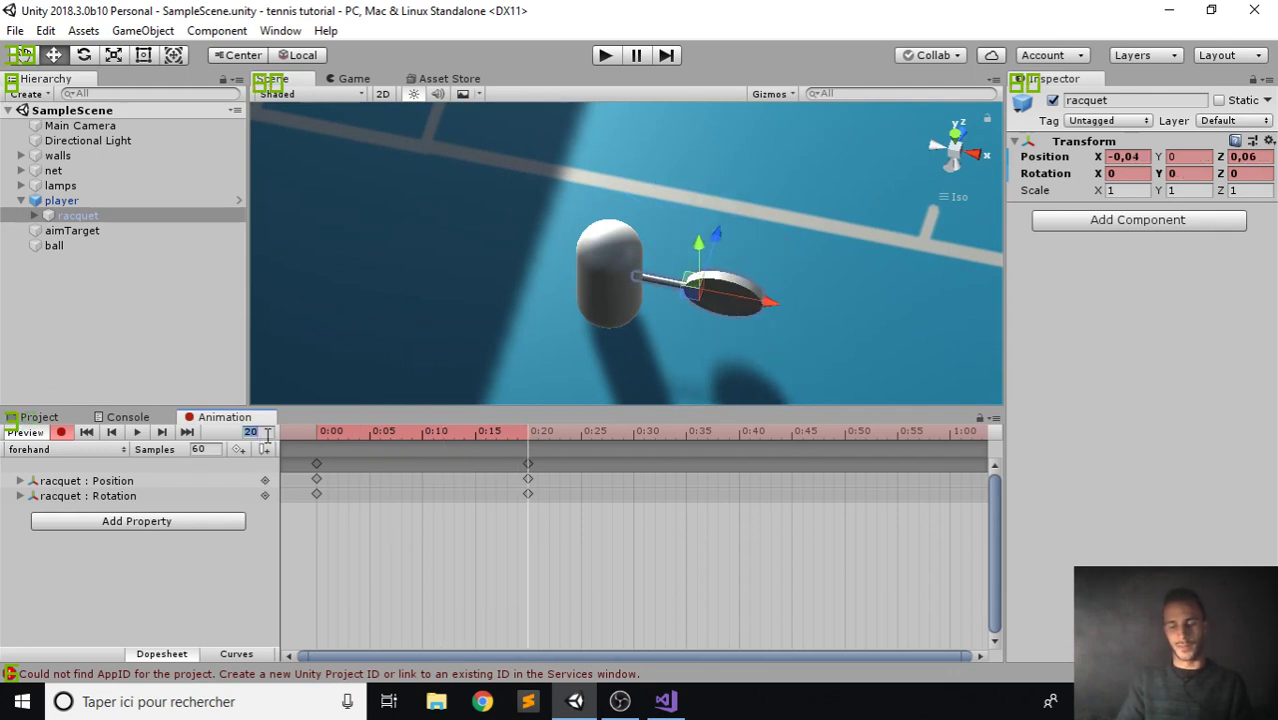
{"action": "type", "text": "40"}
{"action": "key", "text": "Return"}
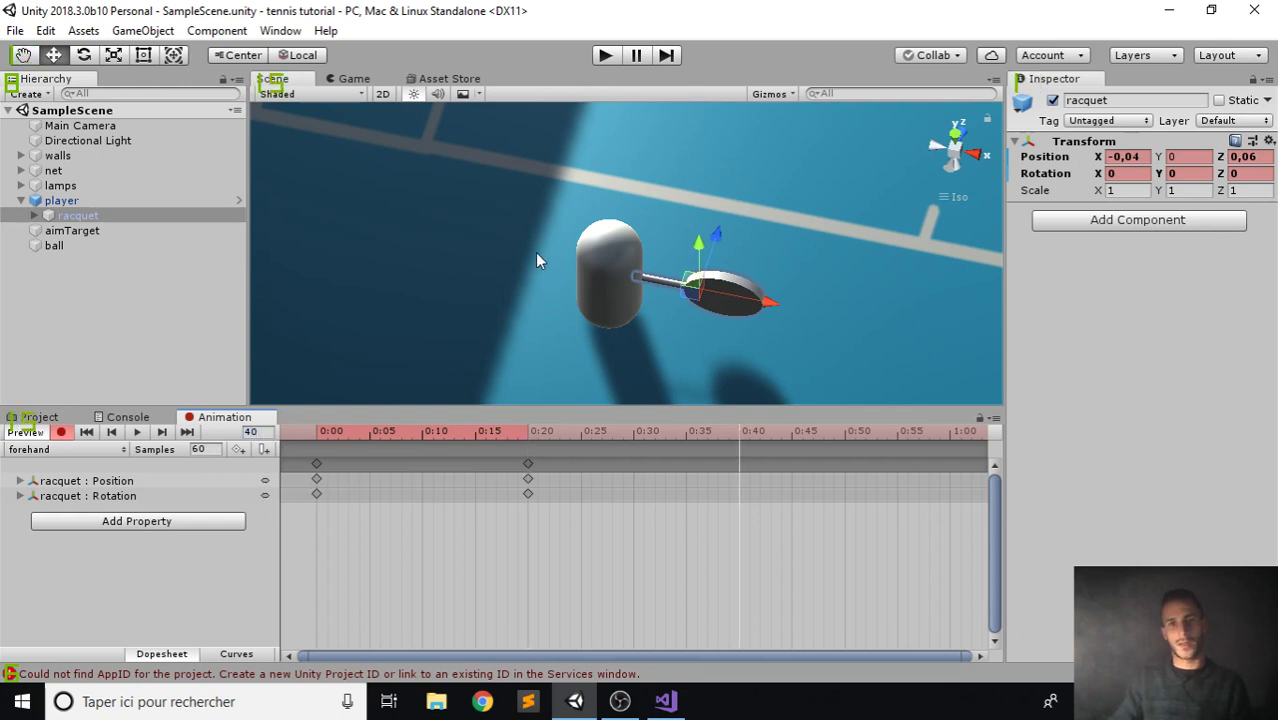
{"action": "left_click_drag", "start_coordinate": [537, 254], "coordinate": [532, 365], "text": "alt"}
{"action": "left_click", "coordinate": [316, 465]}
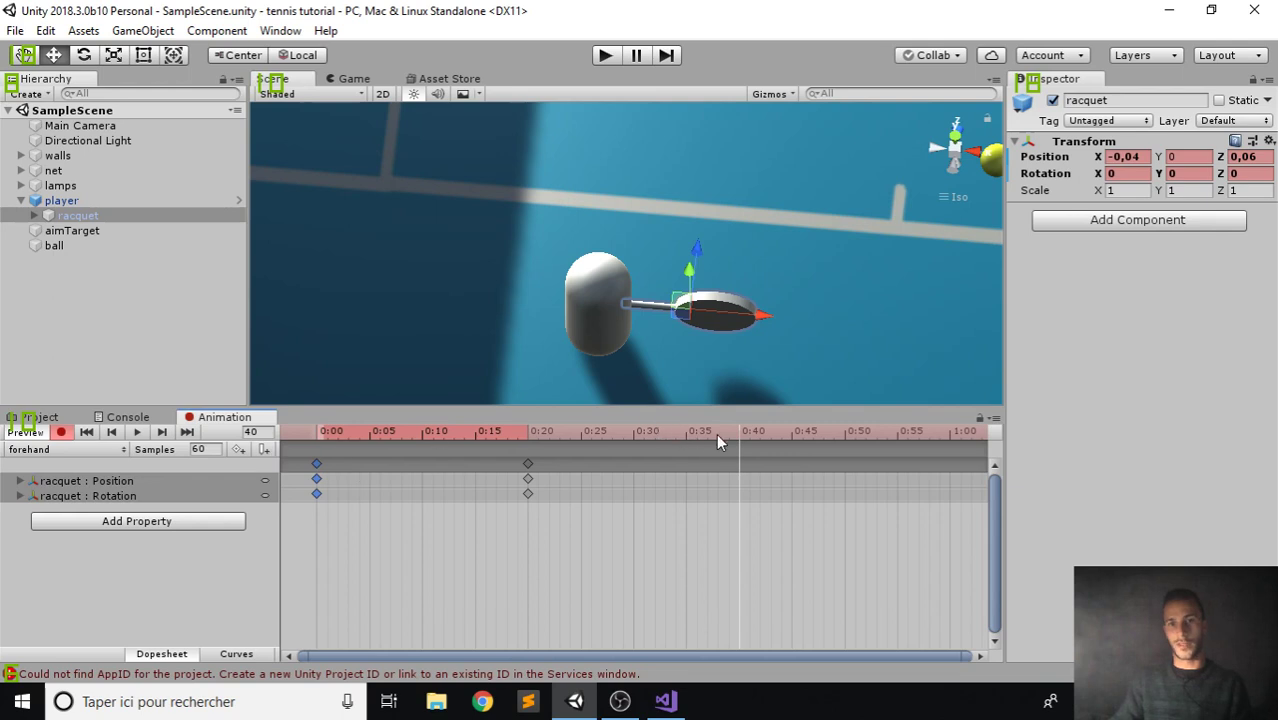
{"action": "key", "text": "e"}
{"action": "left_click_drag", "start_coordinate": [665, 374], "coordinate": [797, 362]}
{"action": "key", "text": "w"}
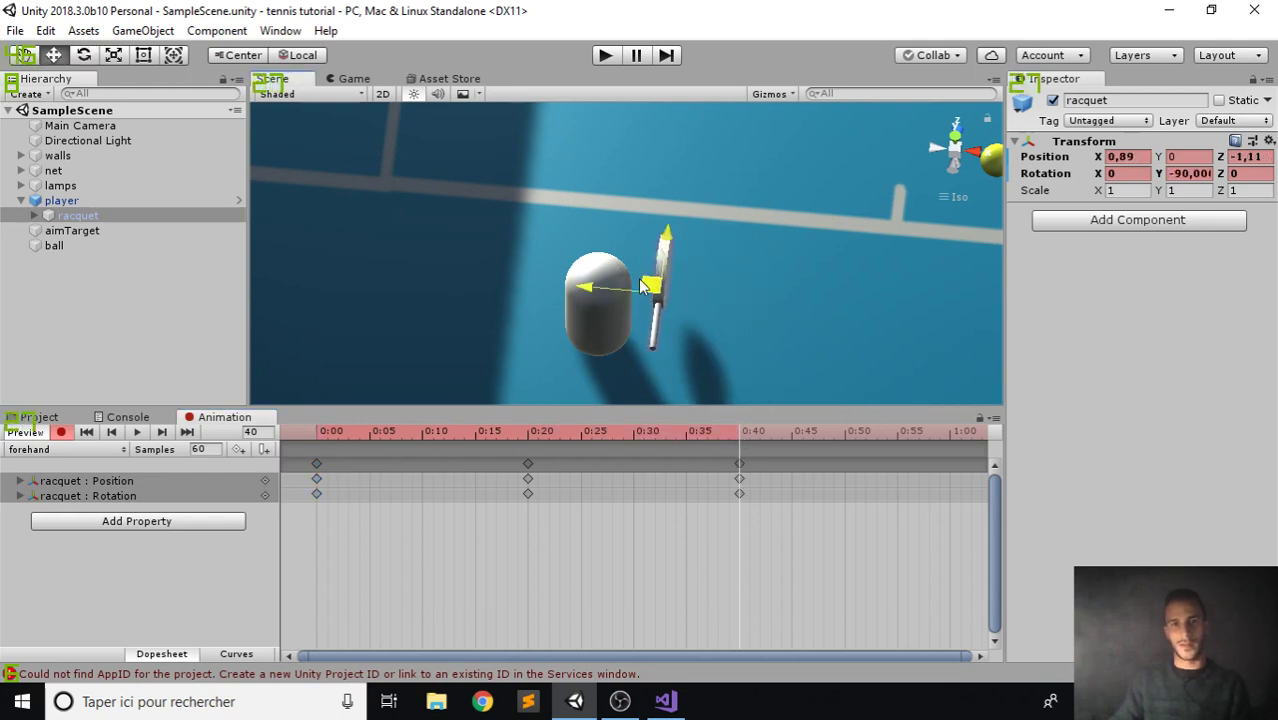
{"action": "left_click_drag", "start_coordinate": [641, 287], "coordinate": [425, 236]}
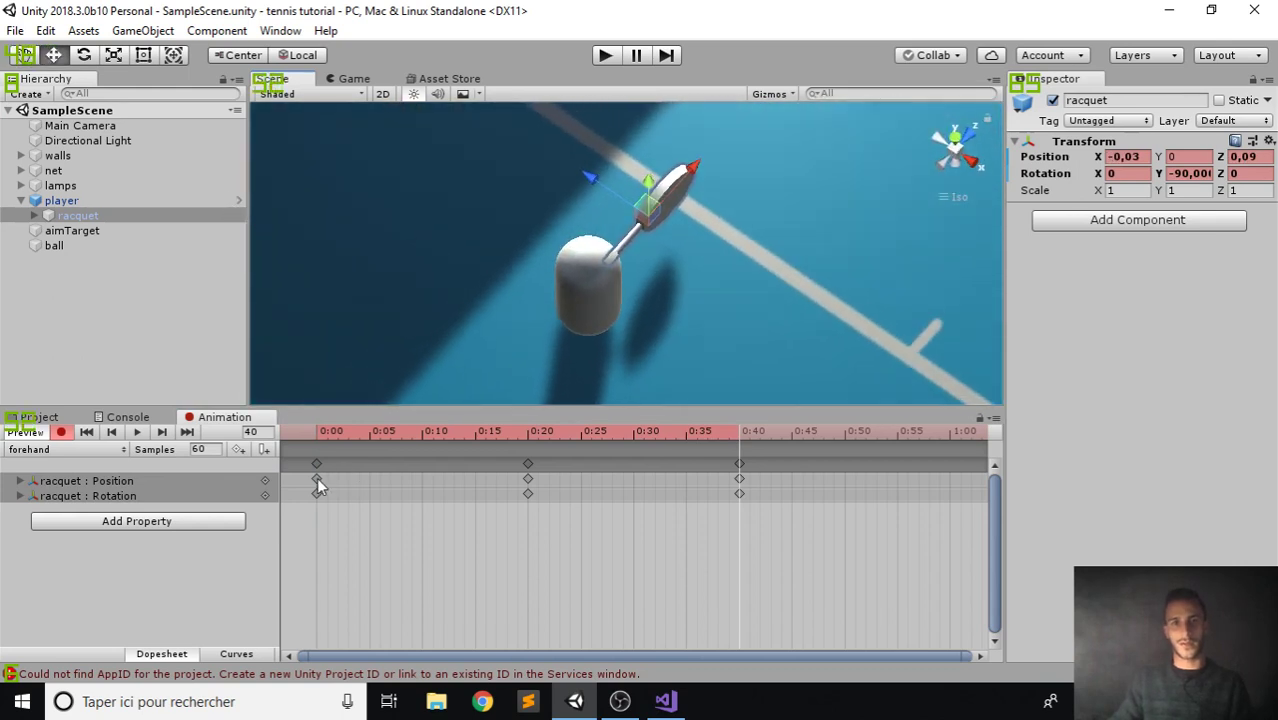
{"action": "left_click", "coordinate": [317, 479]}
{"action": "left_click", "coordinate": [739, 465]}
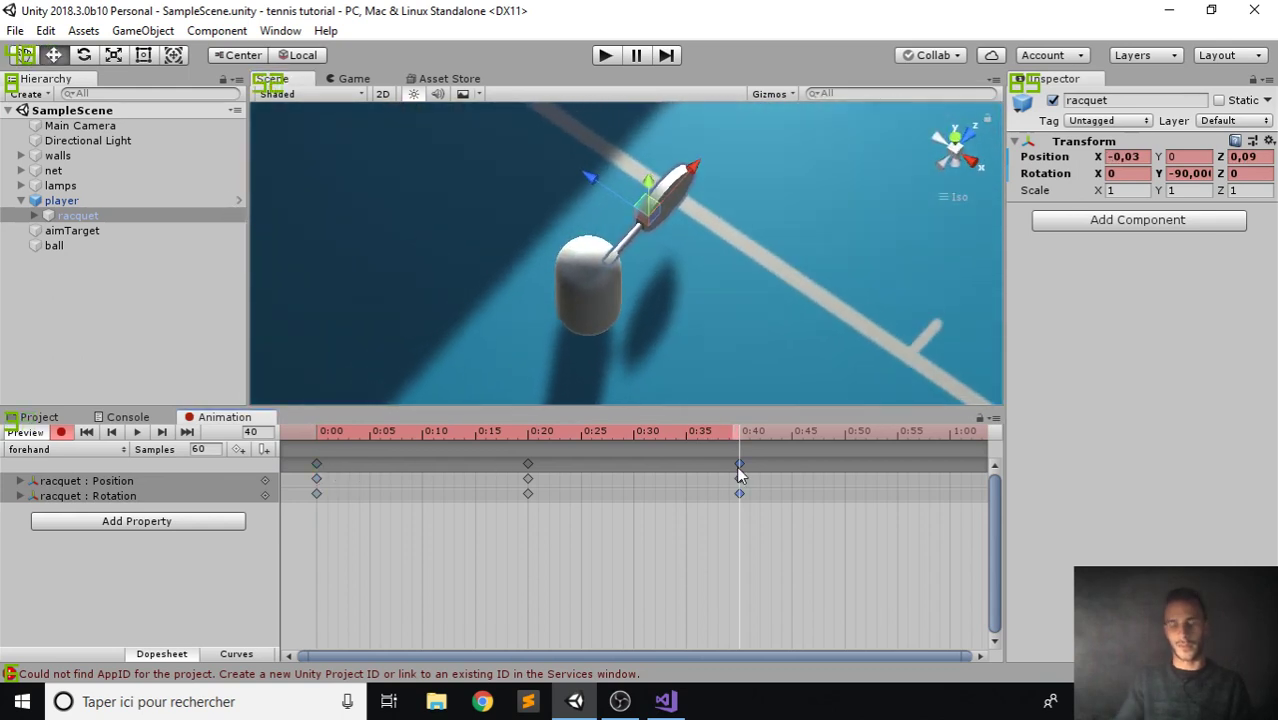
{"action": "key", "text": "Delete"}
Copy the first keyframe to frame 40 and adjust the racquet there to rotation Y -90 and position X 0, Z -0.09.
{"action": "left_click", "coordinate": [317, 465]}
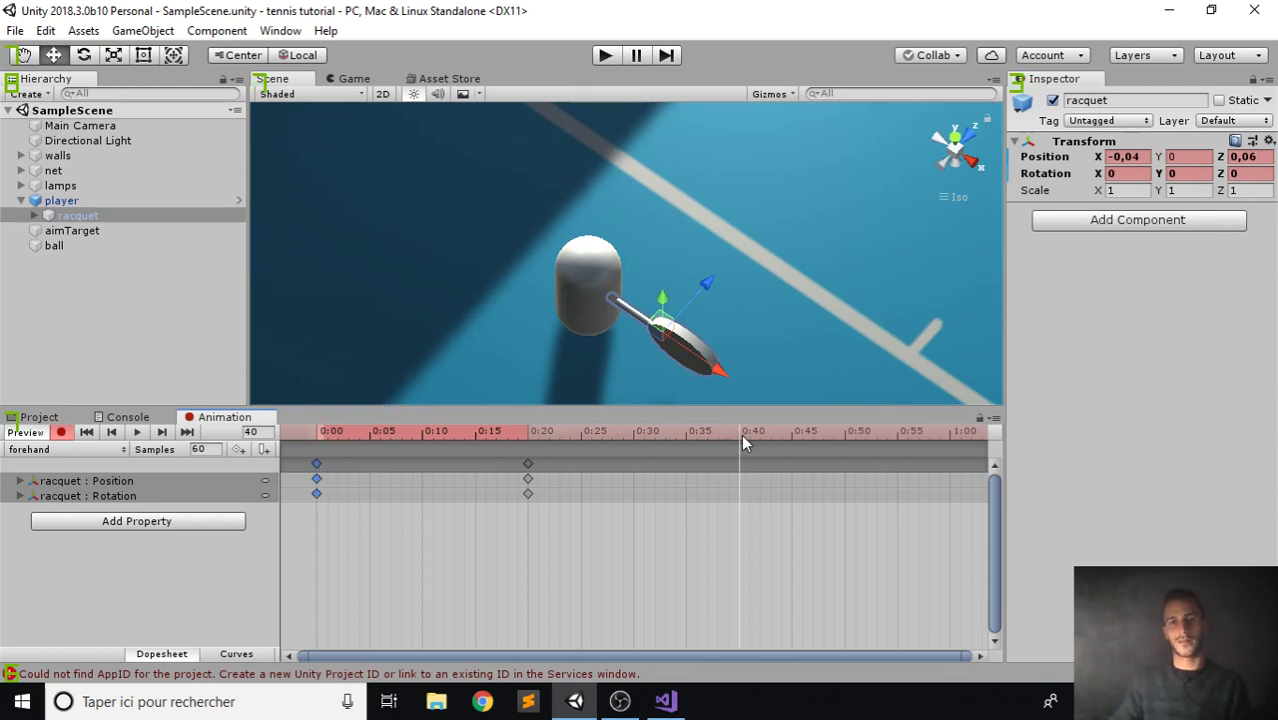
{"action": "key", "text": "ctrl+v"}
{"action": "right_click_drag", "start_coordinate": [622, 282], "coordinate": [820, 377]}
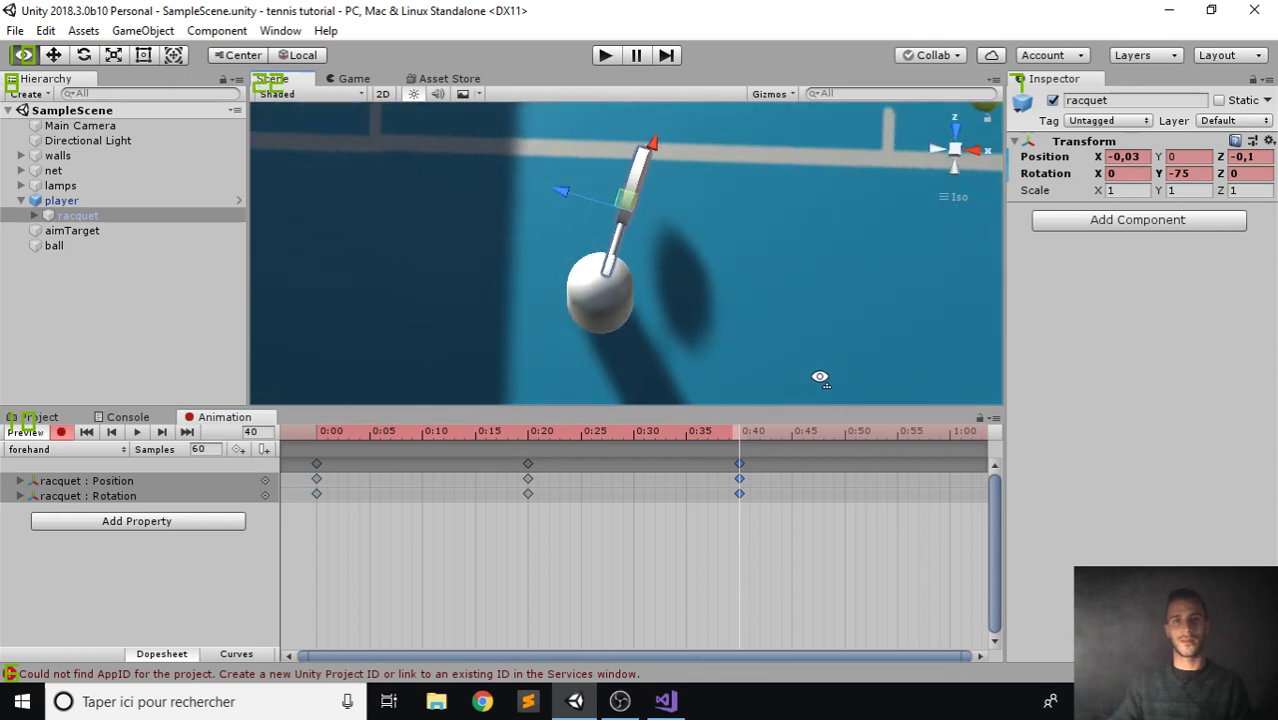
{"action": "left_click_drag", "start_coordinate": [820, 378], "coordinate": [654, 250], "text": "alt"}
{"action": "key", "text": "e"}
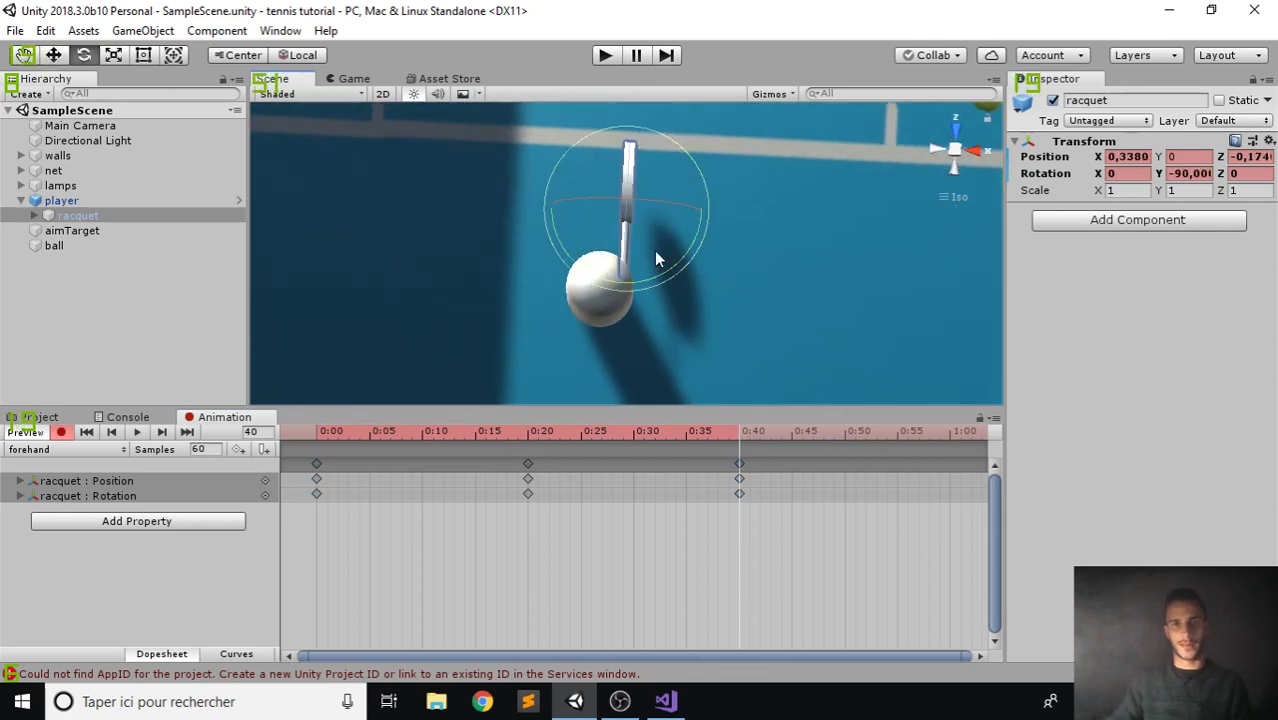
{"action": "key", "text": "w"}
{"action": "left_click_drag", "start_coordinate": [616, 201], "coordinate": [593, 192]}
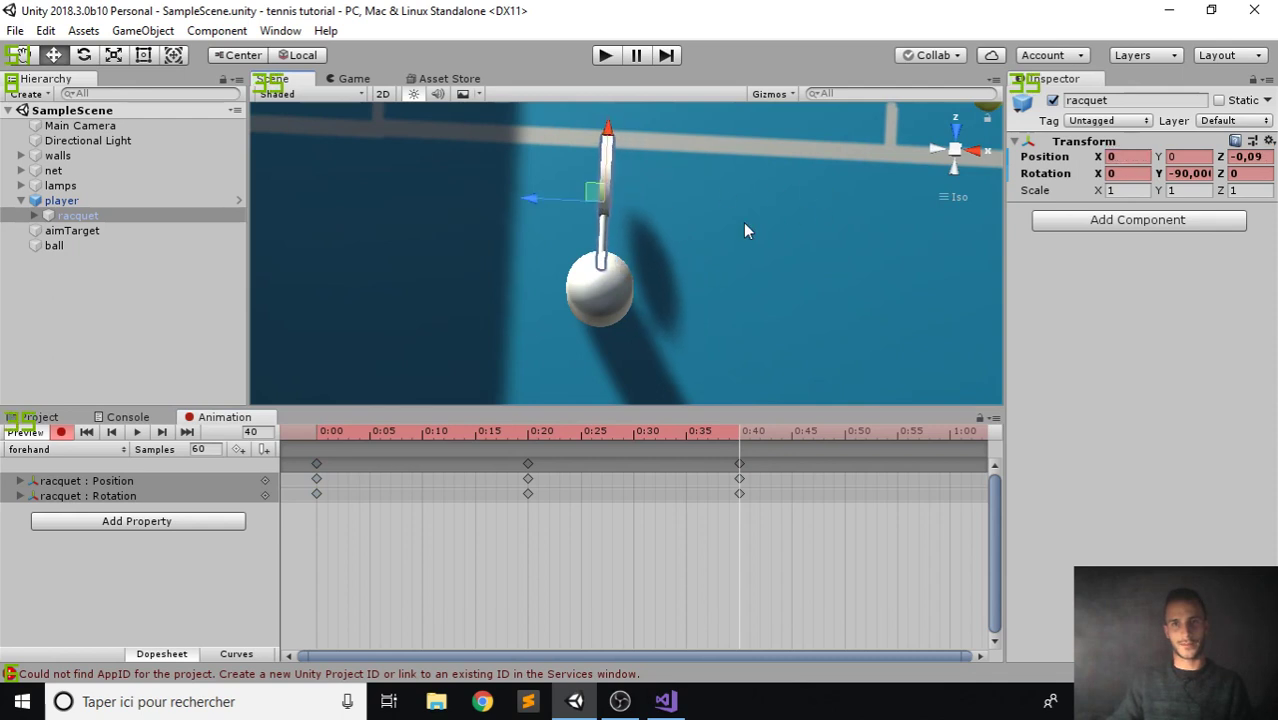
Play back the forehand clip to check the swing and turn off recording.
{"action": "left_click_drag", "start_coordinate": [667, 254], "coordinate": [865, 199], "text": "alt"}
{"action": "left_click_drag", "start_coordinate": [816, 274], "coordinate": [600, 142], "text": "alt"}
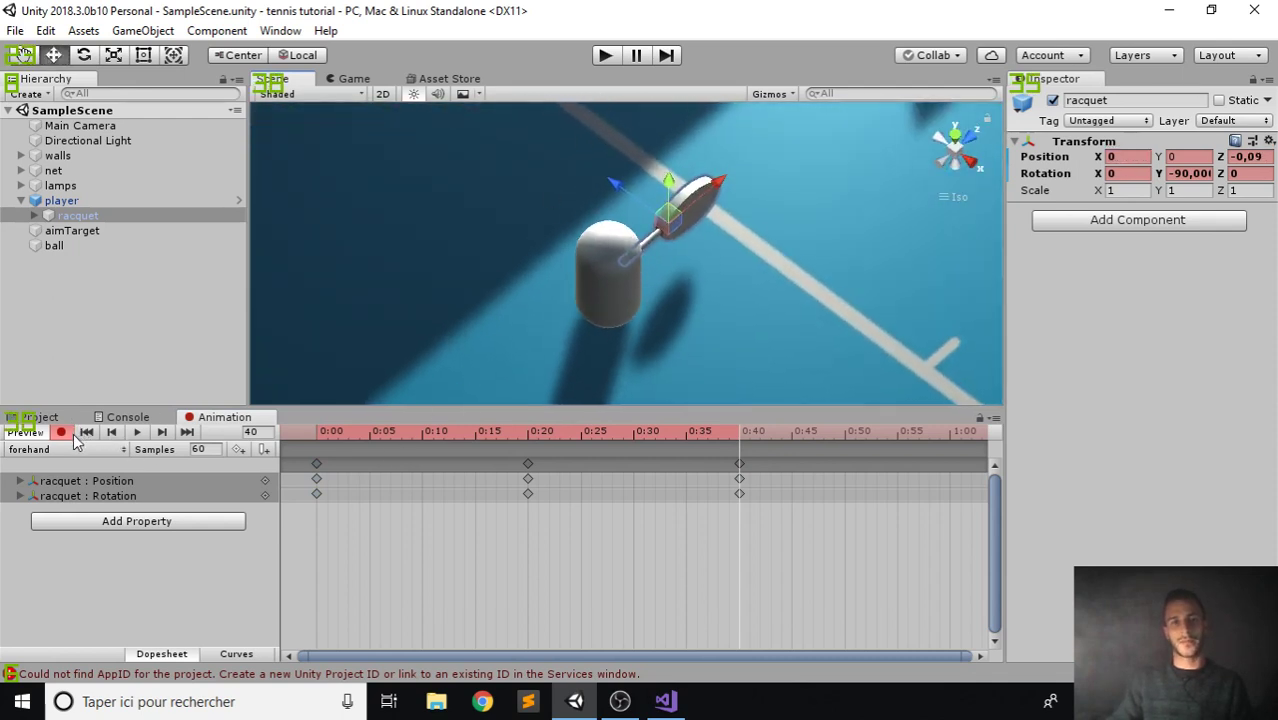
{"action": "left_click", "coordinate": [137, 432]}
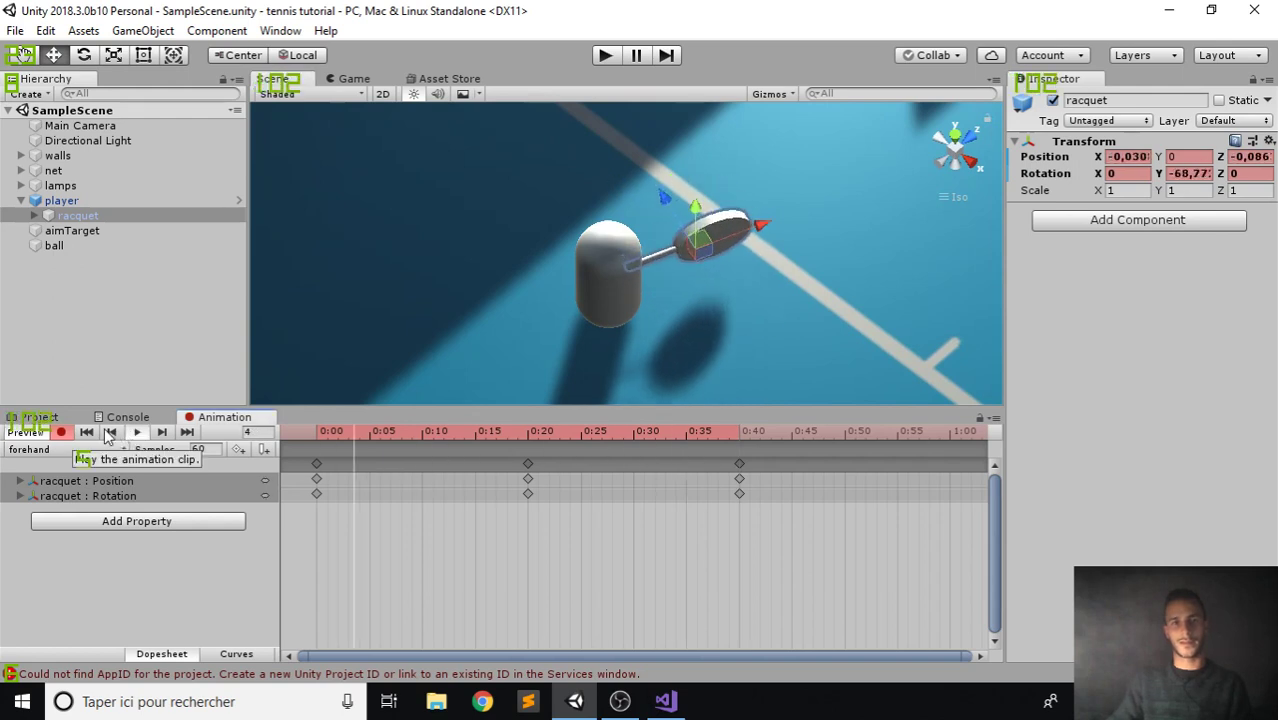
{"action": "left_click", "coordinate": [61, 432]}
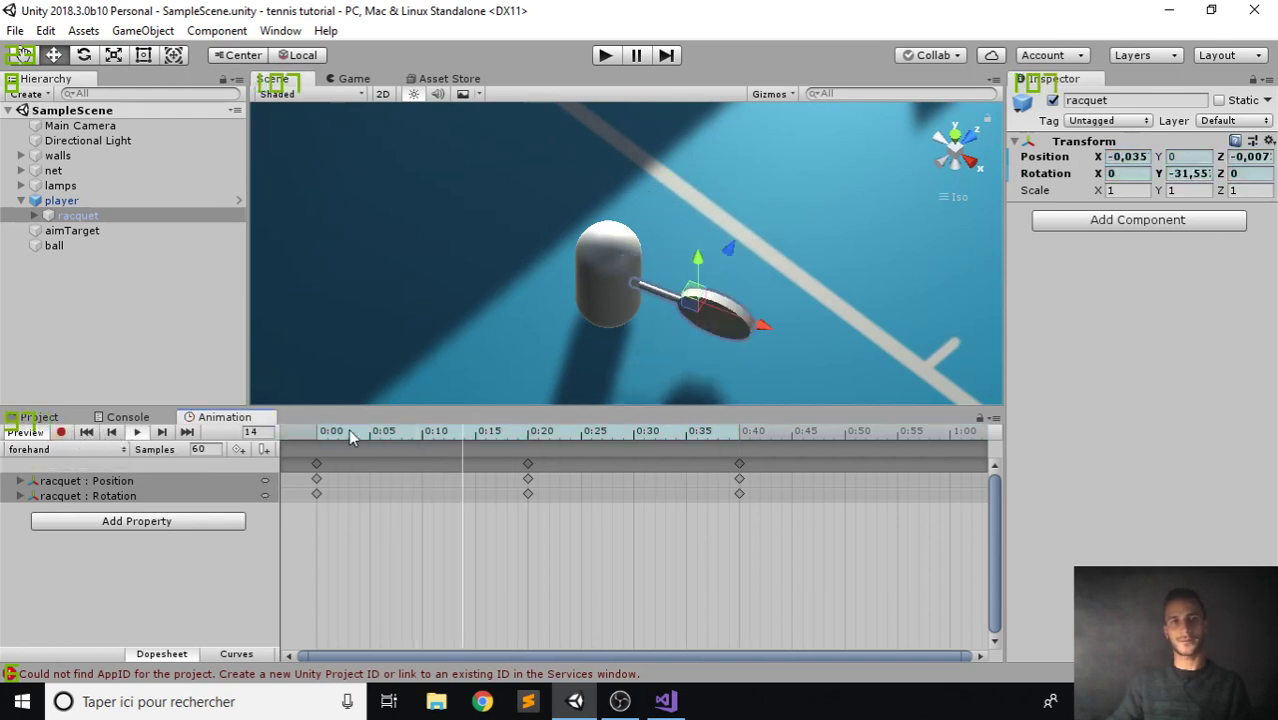
Play back the forehand clip, return to its first frame and scrub through the start of the swing.
{"action": "left_click", "coordinate": [137, 432]}
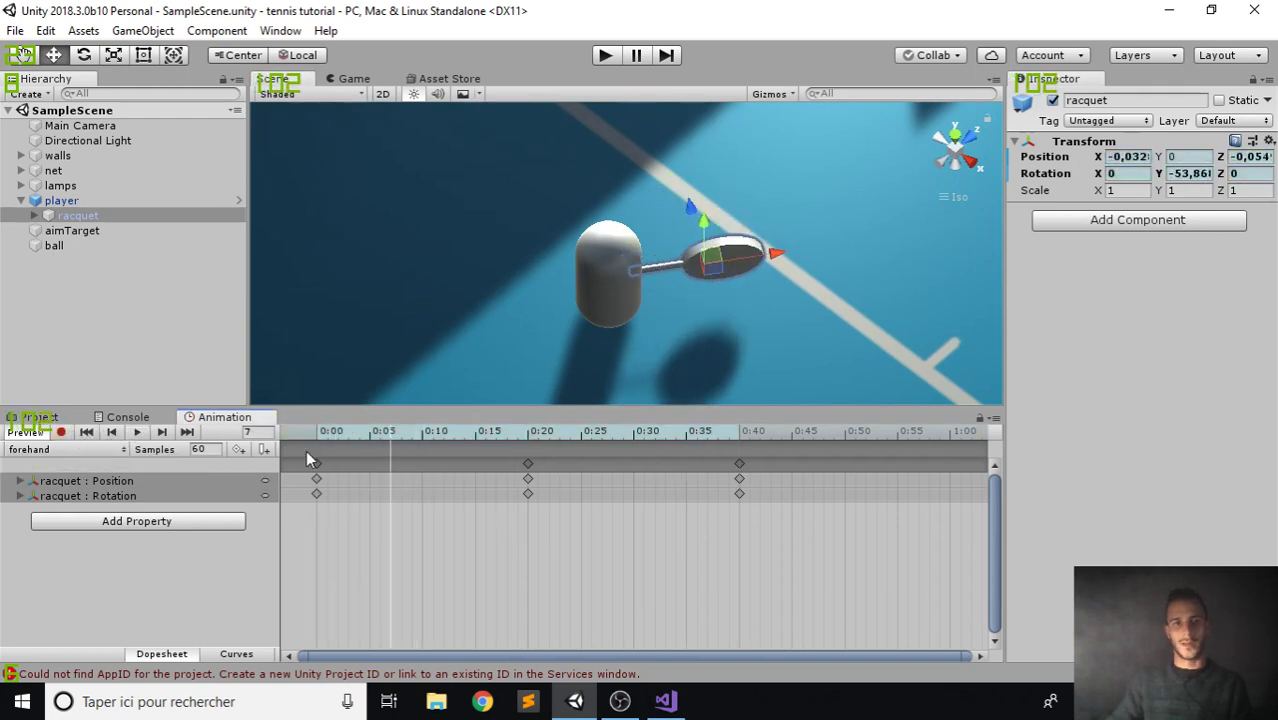
{"action": "left_click", "coordinate": [137, 433]}
{"action": "left_click", "coordinate": [137, 433]}
{"action": "left_click", "coordinate": [96, 433]}
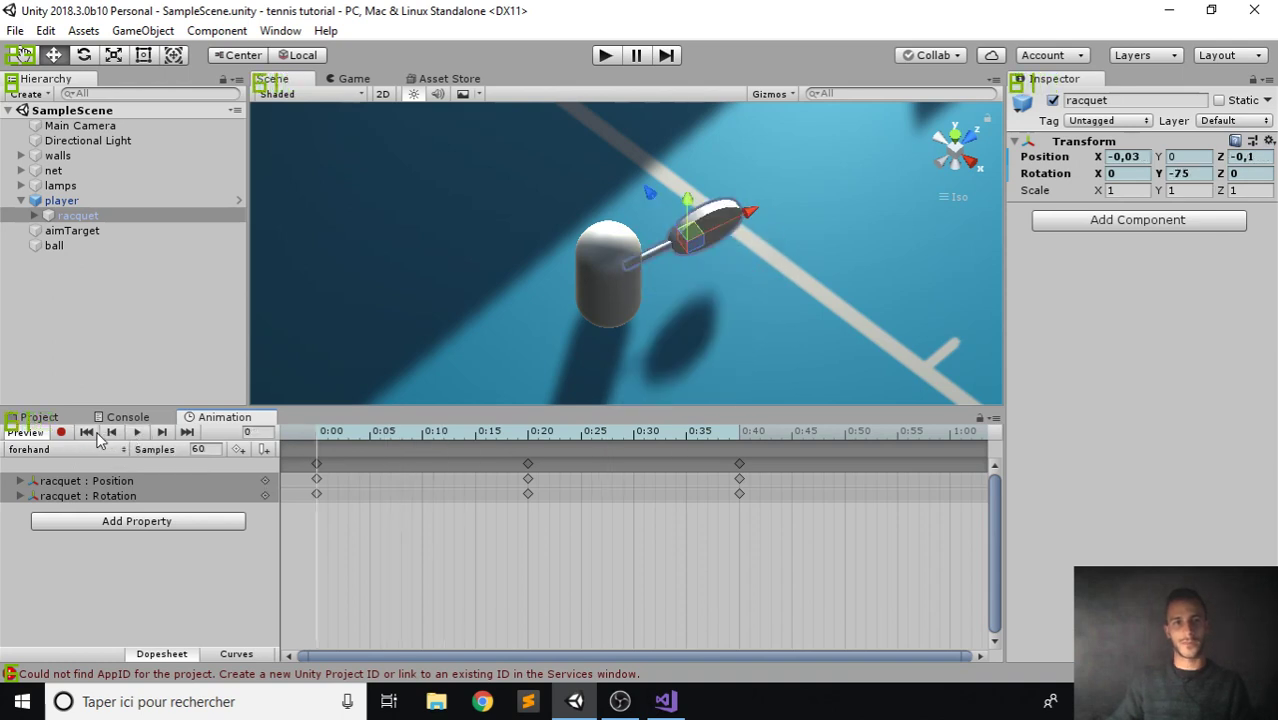
{"action": "left_click_drag", "start_coordinate": [319, 430], "coordinate": [380, 433]}
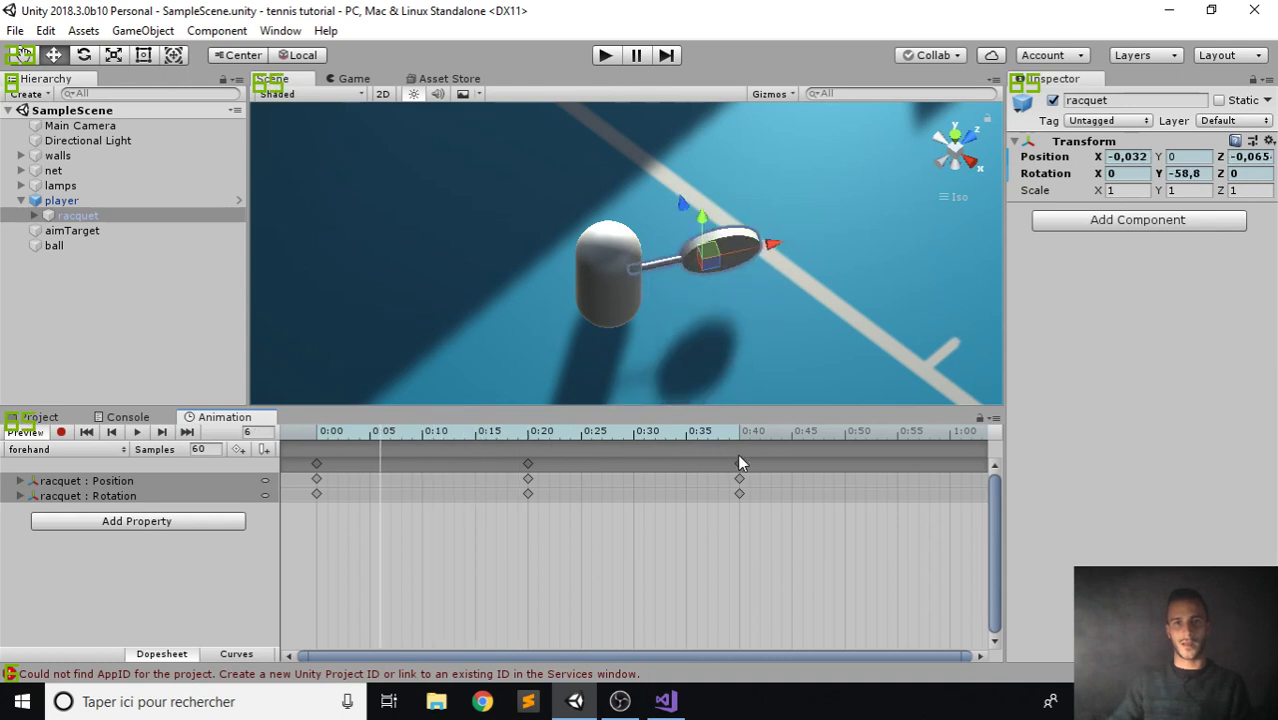
Shift the forehand clip's last keyframe to frame 25 and replace the keyframe at frame 0 with a copy of it.
{"action": "left_click_drag", "start_coordinate": [570, 463], "coordinate": [581, 463]}
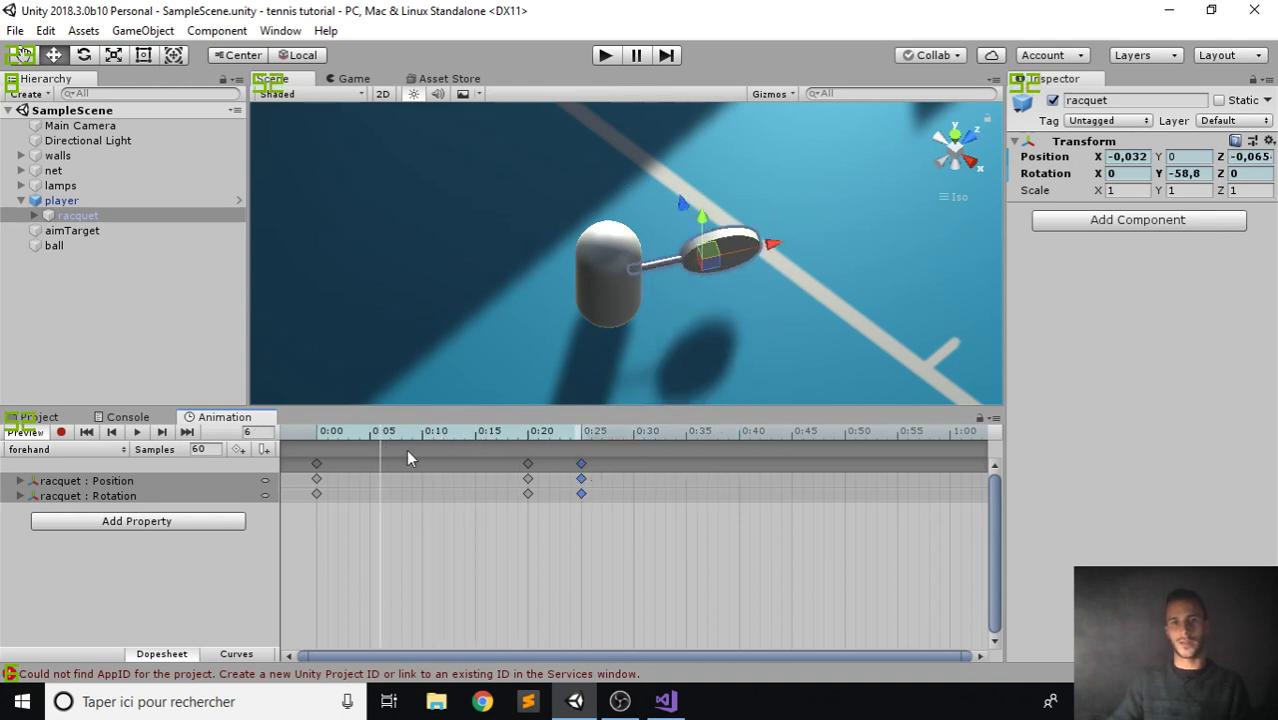
{"action": "mouse_move", "coordinate": [392, 431]}
{"action": "left_mouse_down"}
{"action": "mouse_move", "coordinate": [302, 434]}
{"action": "mouse_move", "coordinate": [412, 432]}
{"action": "left_mouse_up"}
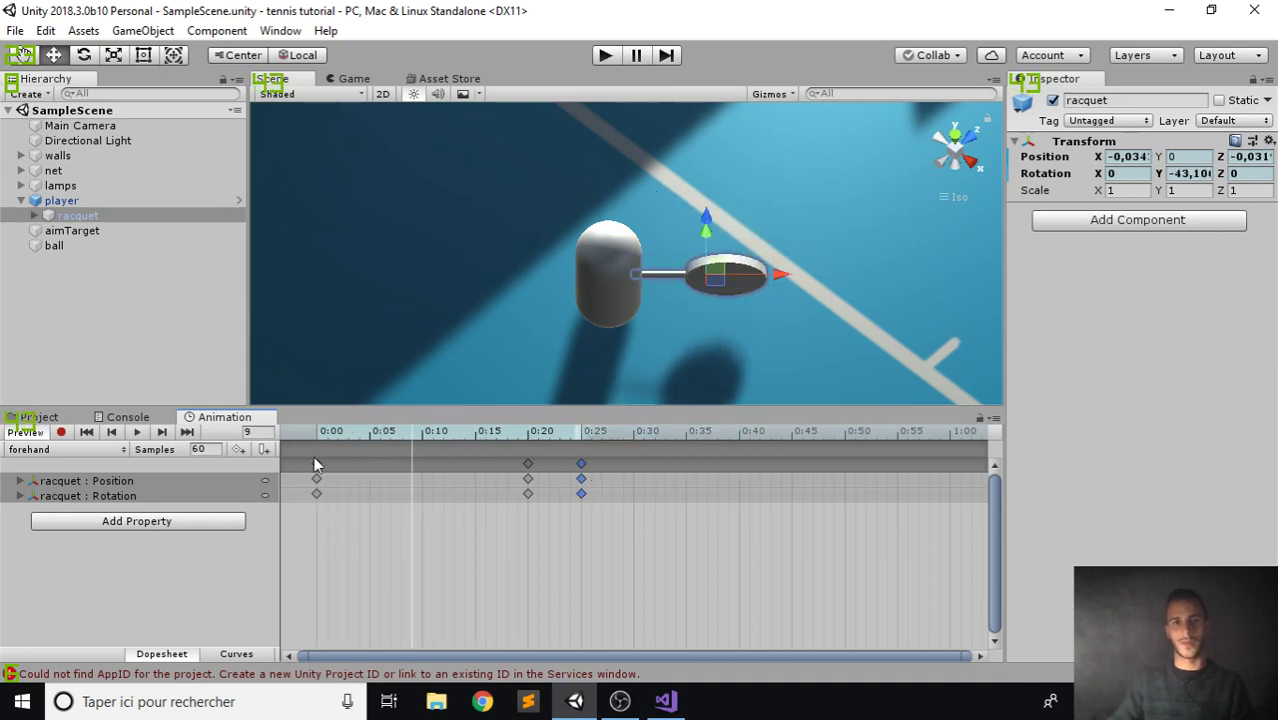
{"action": "key", "text": "Delete"}
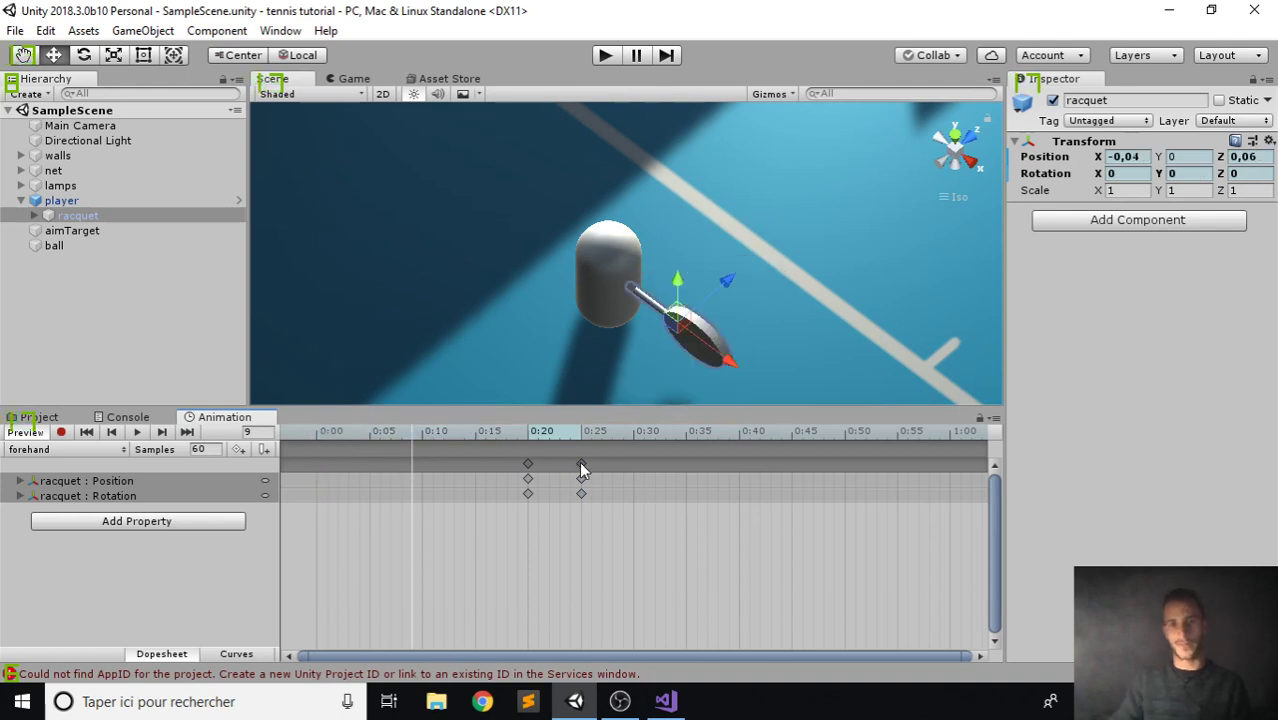
{"action": "left_click", "coordinate": [581, 464]}
{"action": "left_click", "coordinate": [312, 431]}
{"action": "key", "text": "ctrl+v"}
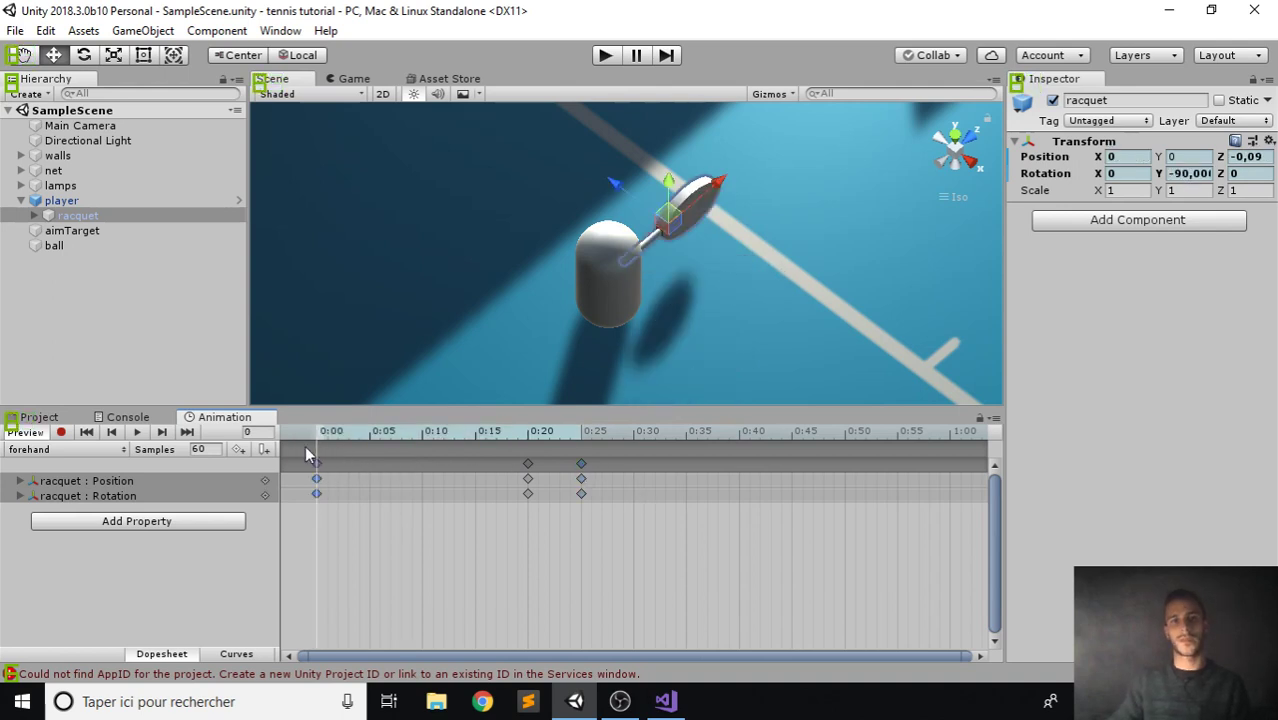
Scrub through the shortened forehand clip and examine the racquet's motion from behind the player.
{"action": "left_click_drag", "start_coordinate": [320, 431], "coordinate": [604, 418]}
{"action": "right_click_drag", "start_coordinate": [500, 268], "coordinate": [640, 340]}
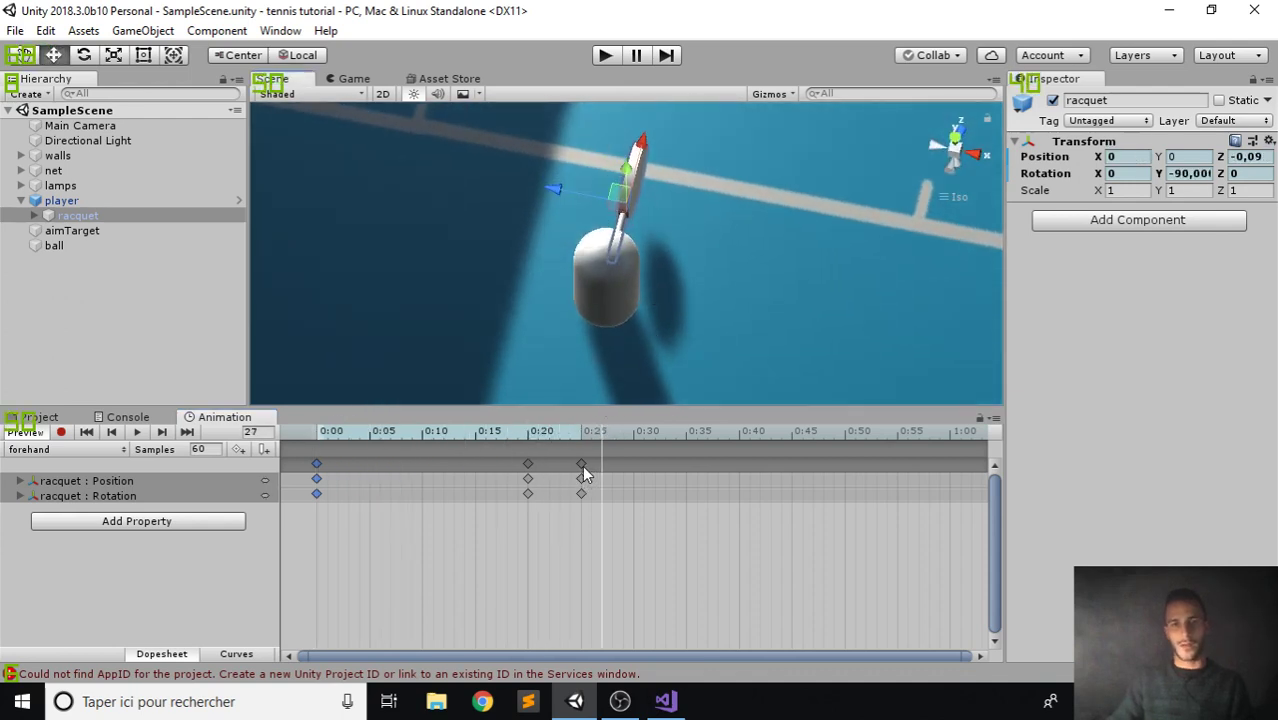
{"action": "right_click_drag", "start_coordinate": [558, 320], "coordinate": [579, 320]}
{"action": "scroll", "coordinate": [581, 321], "scroll_direction": "down", "scroll_amount": 2}
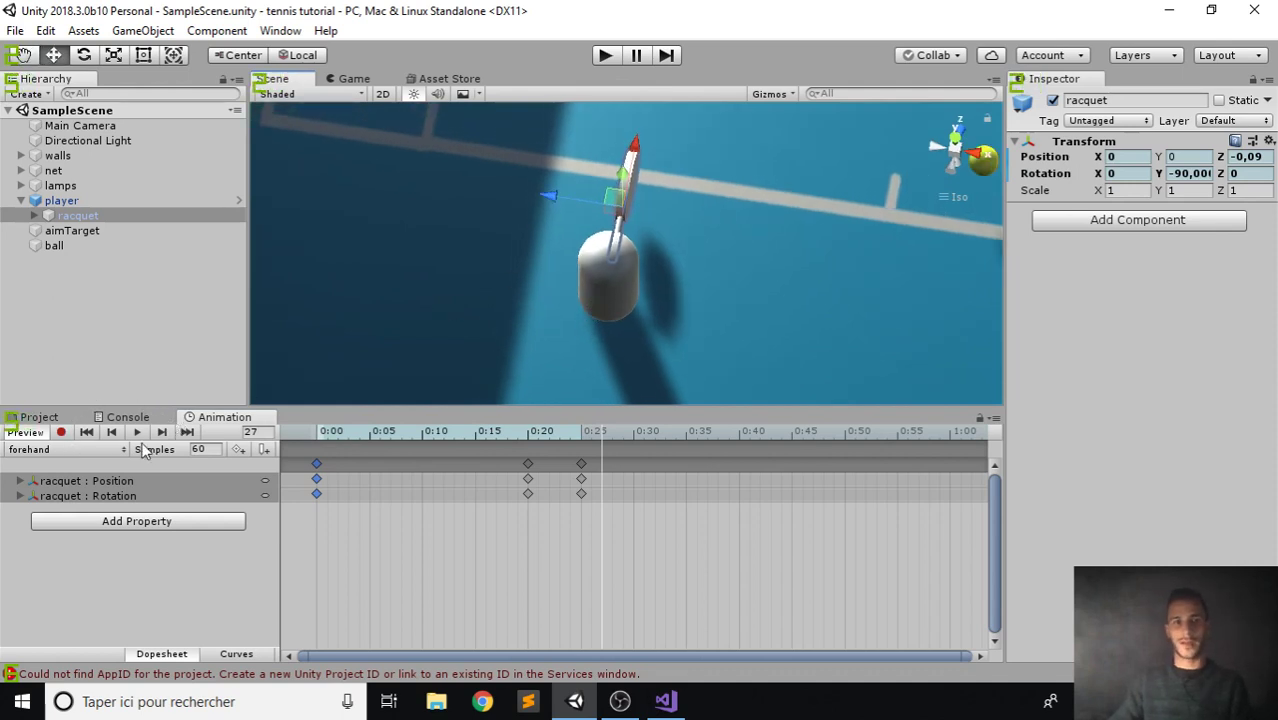
Create a new animation clip named backhand in the Assets folder.
{"action": "left_click", "coordinate": [64, 449]}
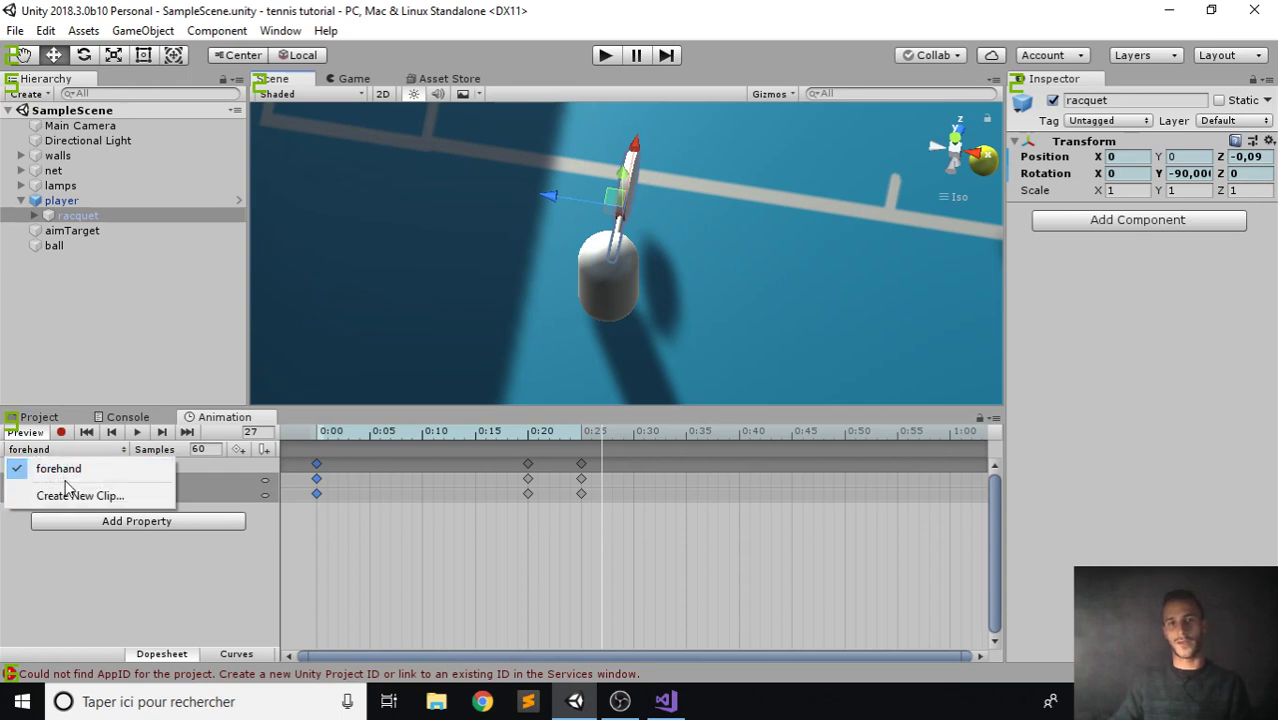
{"action": "left_click", "coordinate": [70, 496]}
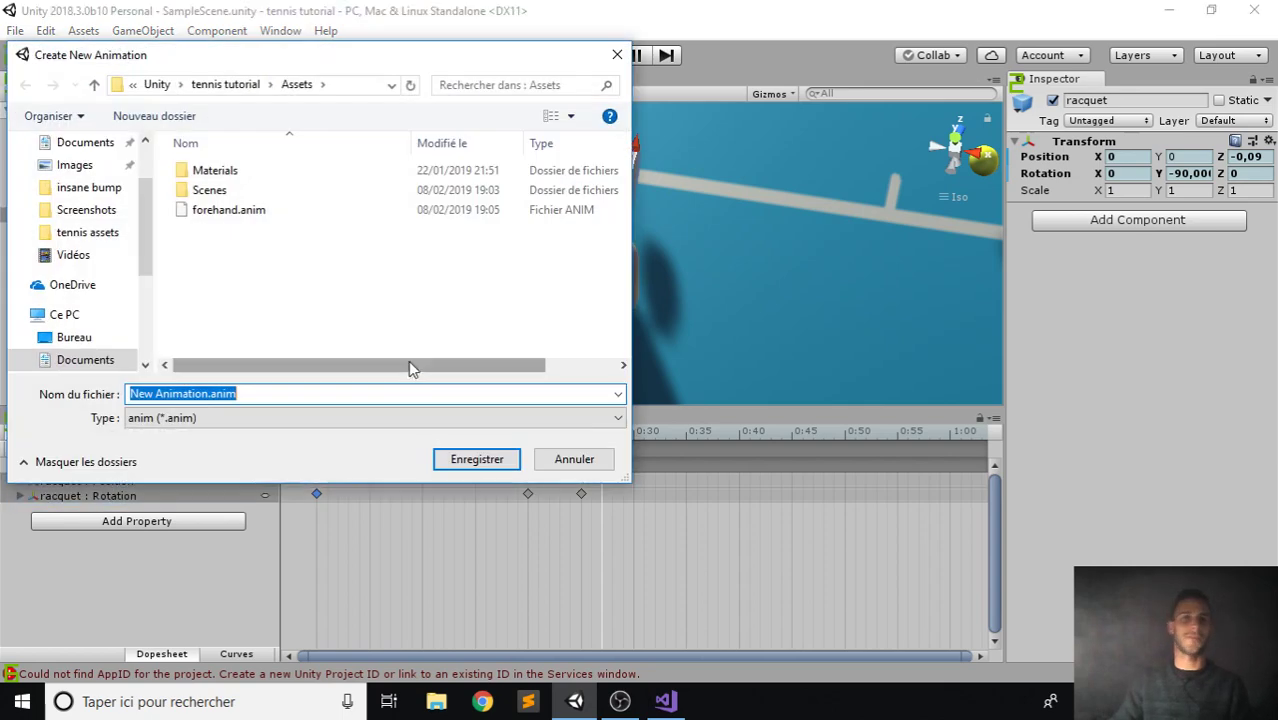
{"action": "type", "text": "backhand"}
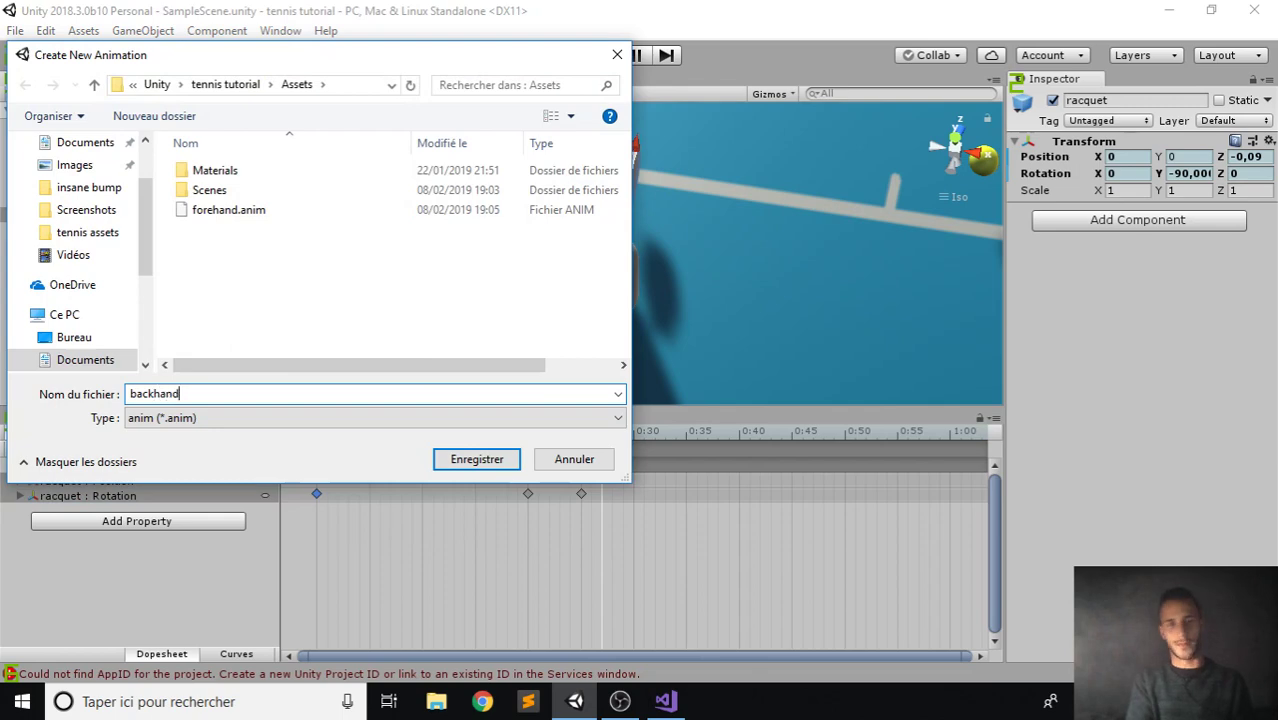
{"action": "left_click", "coordinate": [477, 462]}
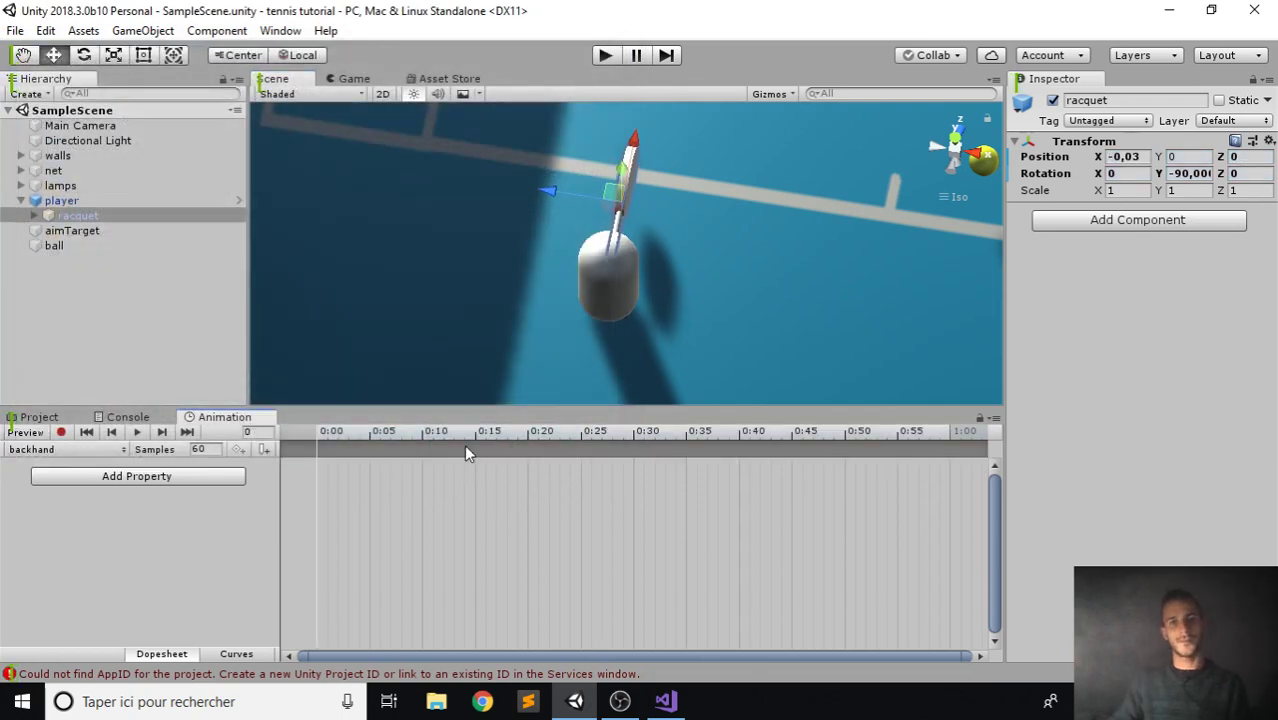
Turn on keyframe recording for the backhand clip.
{"action": "middle_click_drag", "start_coordinate": [600, 259], "coordinate": [600, 284]}
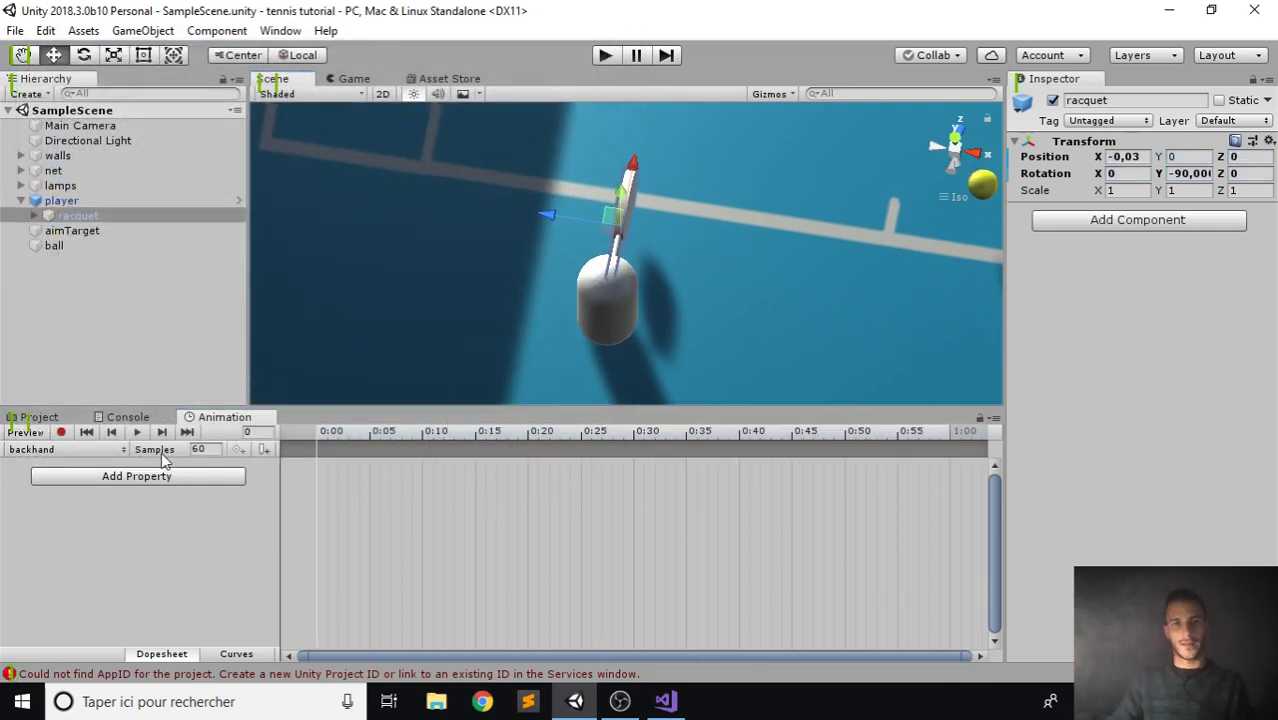
{"action": "left_click", "coordinate": [61, 432]}
{"action": "key", "text": "e"}
{"action": "left_click_drag", "start_coordinate": [593, 286], "coordinate": [763, 304]}
{"action": "key", "text": "w"}
{"action": "left_click_drag", "start_coordinate": [612, 232], "coordinate": [517, 290]}
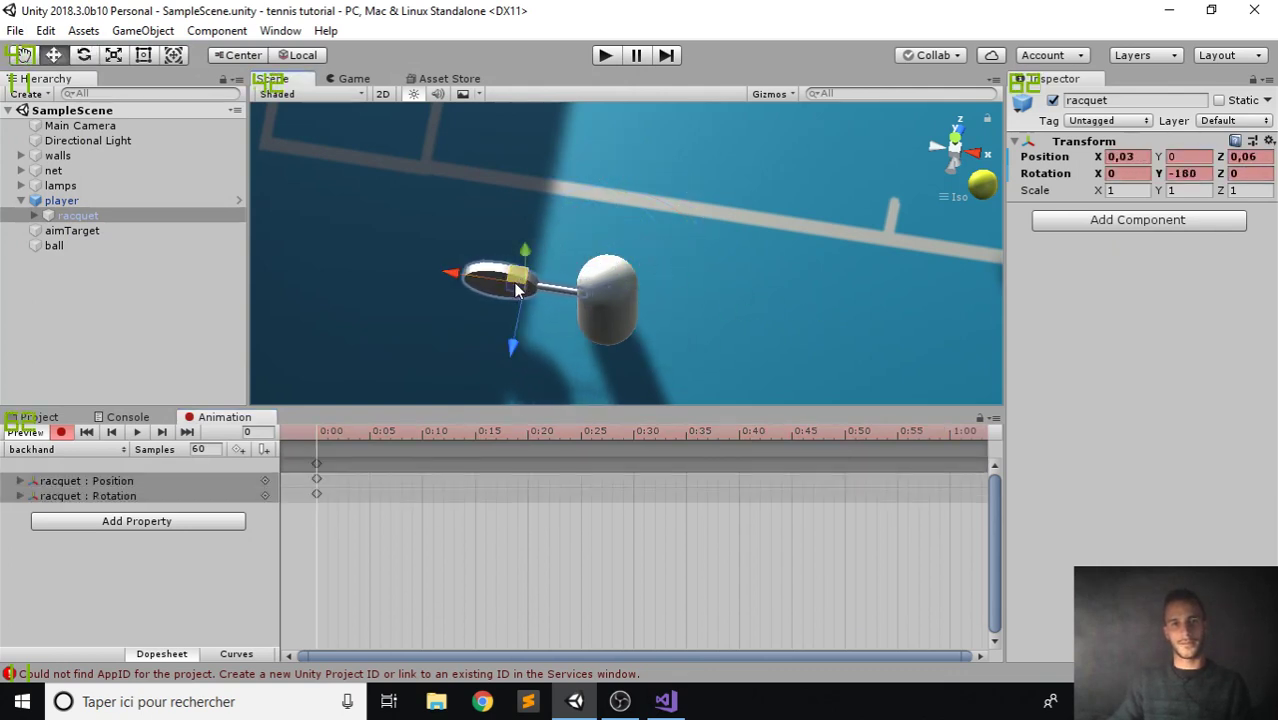
{"action": "key", "text": "ctrl+z"}
{"action": "key", "text": "ctrl+z"}
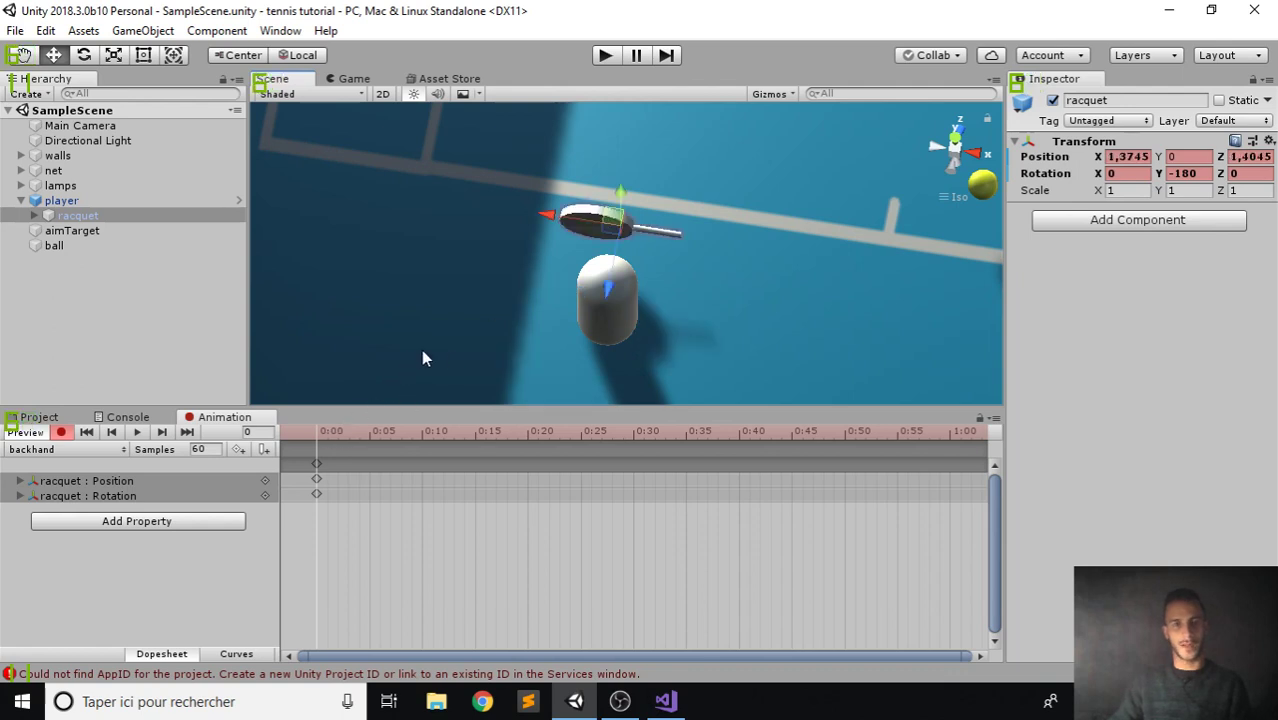
{"action": "left_click", "coordinate": [551, 218]}
At frame 20 of the backhand clip, key the racquet rotated to Y -180 and placed beside the player at about X 0.04, Z 0.08.
{"action": "left_click", "coordinate": [271, 433]}
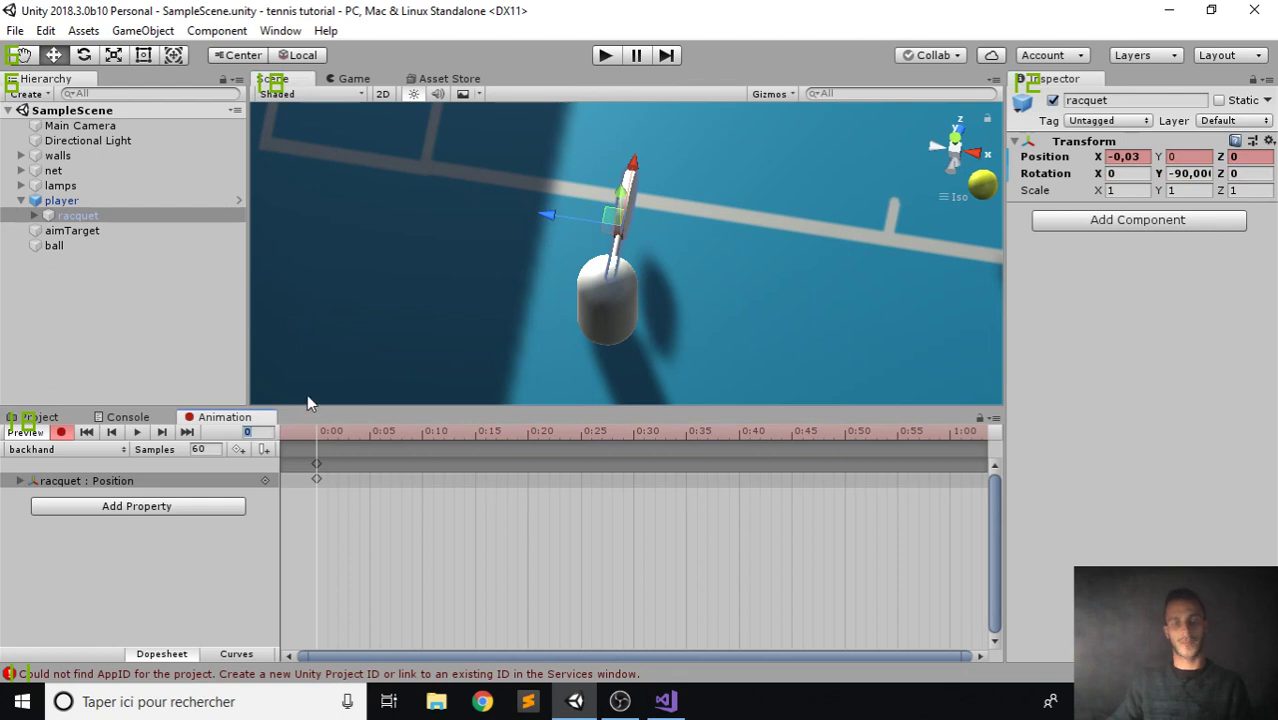
{"action": "type", "text": "20"}
{"action": "key", "text": "Return"}
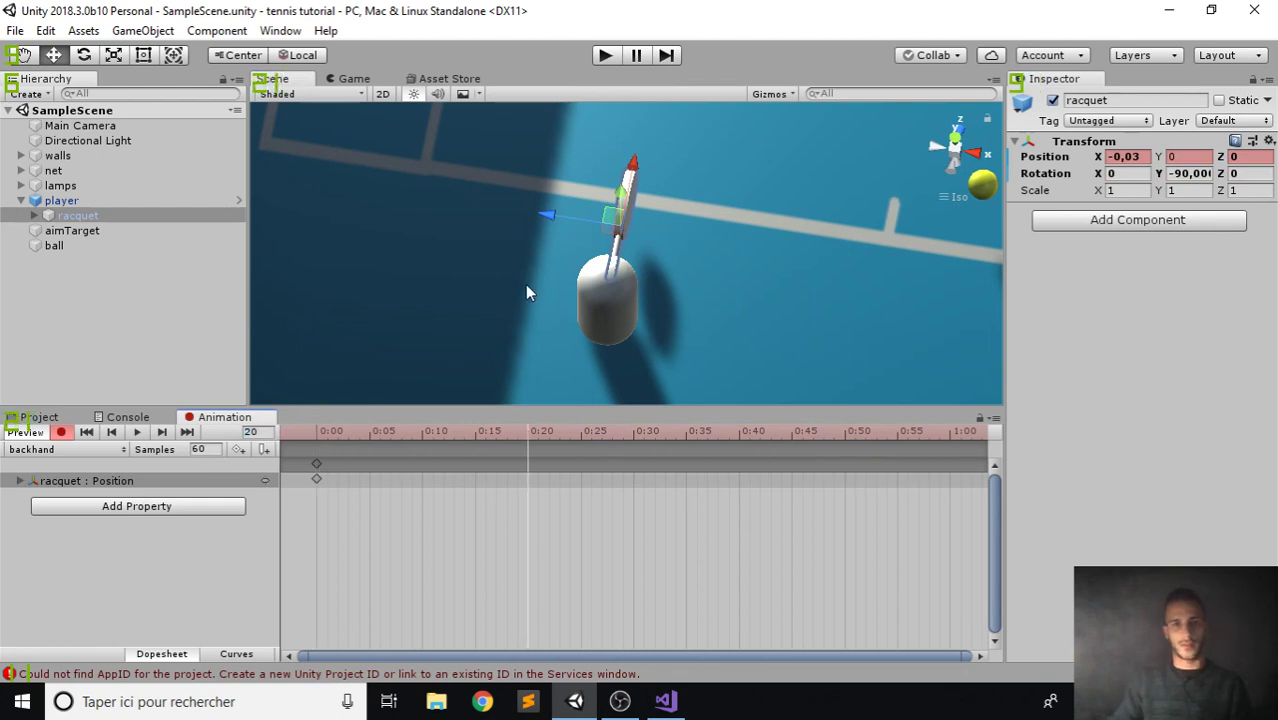
{"action": "key", "text": "e"}
{"action": "left_click_drag", "start_coordinate": [605, 296], "coordinate": [828, 276]}
{"action": "key", "text": "w"}
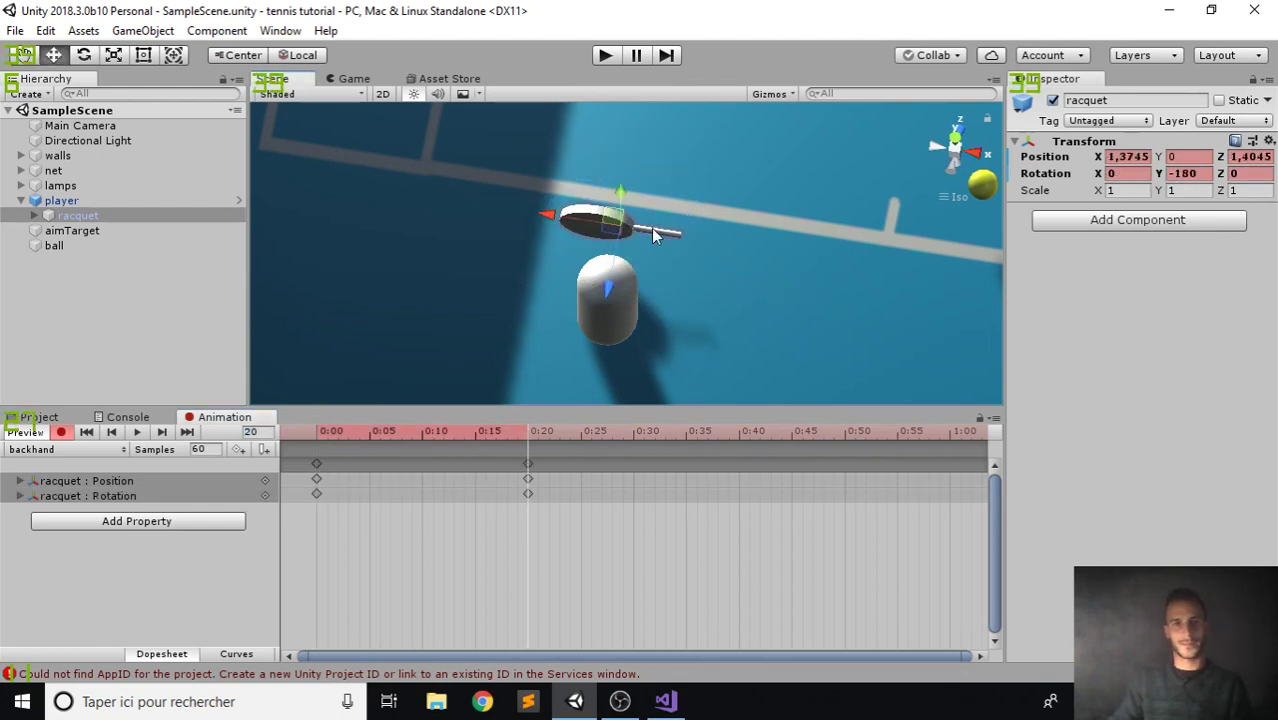
{"action": "left_click_drag", "start_coordinate": [614, 224], "coordinate": [515, 275]}
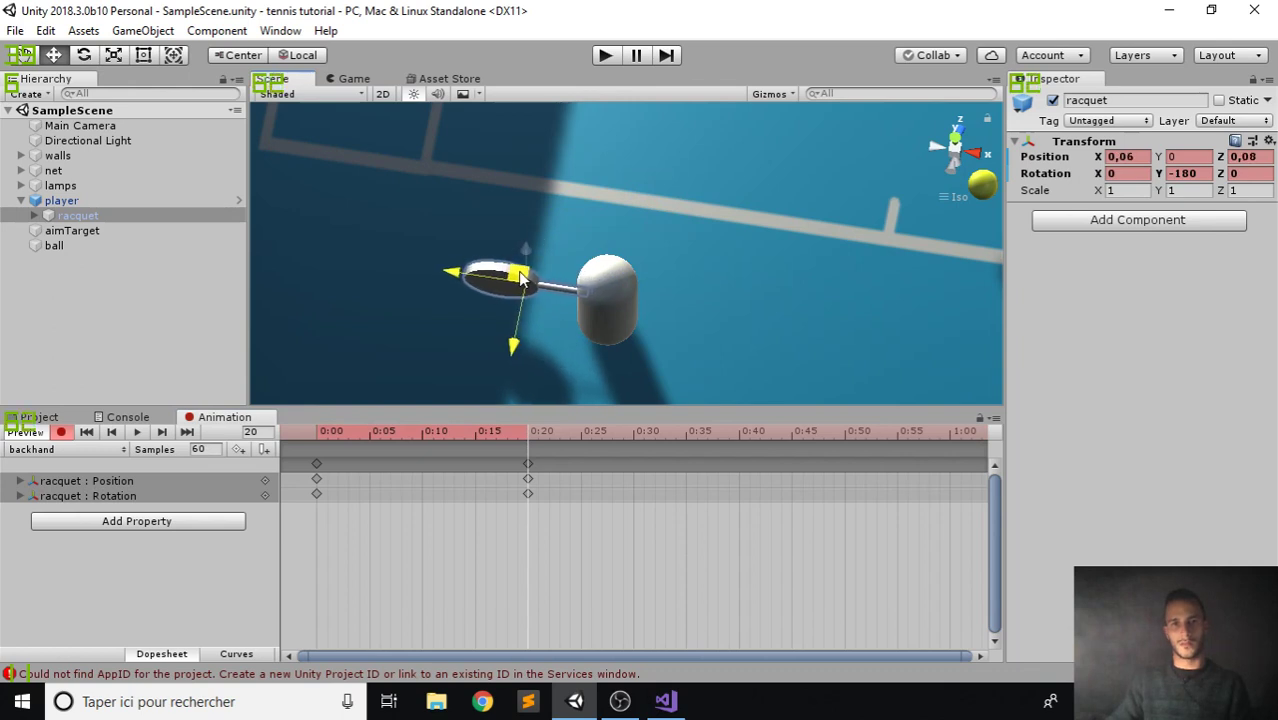
Duplicate the first keyframe near frame 29 and key the racquet at frame 31 with rotation Y -90 and position about X -0.08, Z 0.04.
{"action": "left_click", "coordinate": [250, 432]}
{"action": "type", "text": "30"}
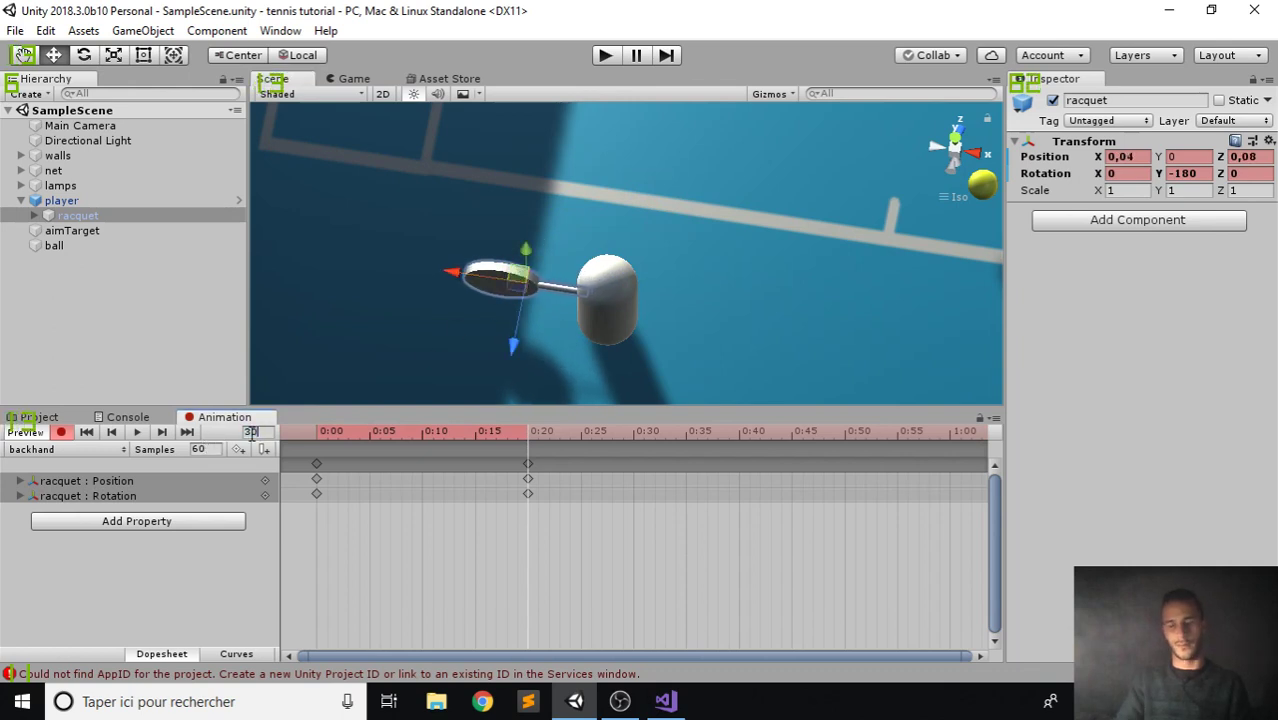
{"action": "key", "text": "Return"}
{"action": "key", "text": "e"}
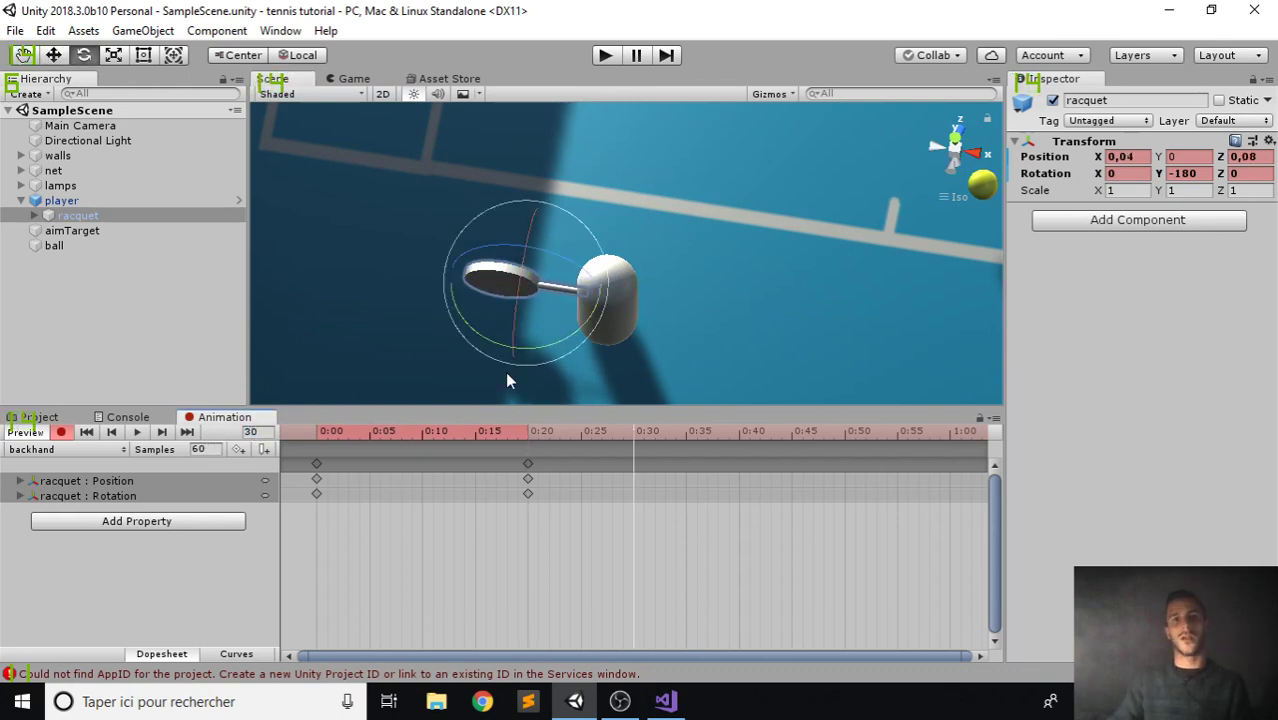
{"action": "left_click", "coordinate": [316, 463]}
{"action": "left_click_drag", "start_coordinate": [322, 431], "coordinate": [642, 440]}
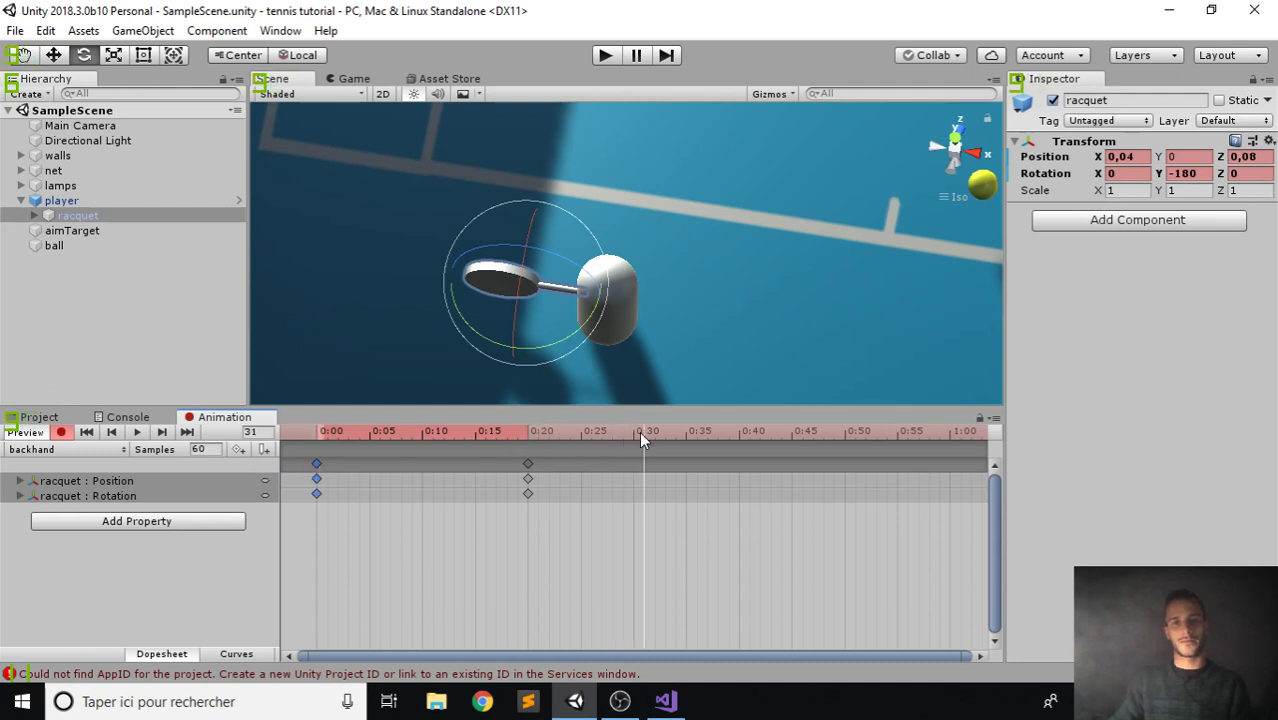
{"action": "key", "text": "ctrl+v"}
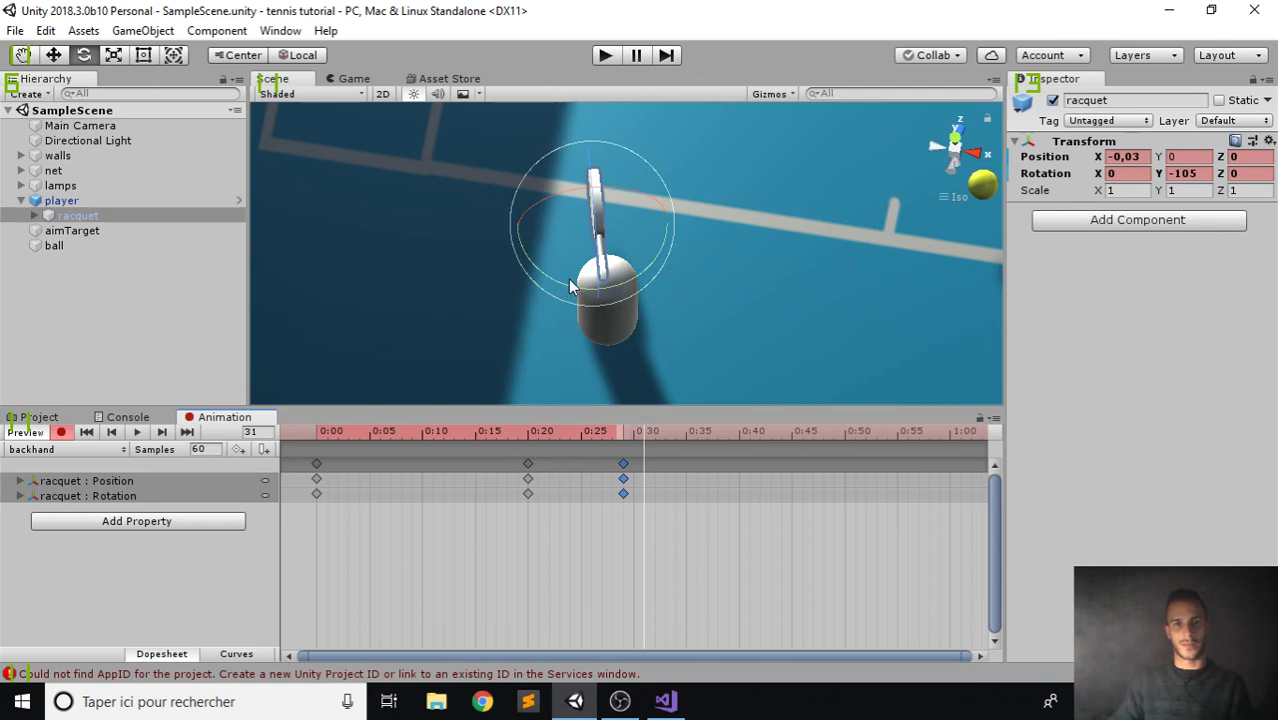
{"action": "left_click_drag", "start_coordinate": [568, 279], "coordinate": [608, 217]}
{"action": "key", "text": "w"}
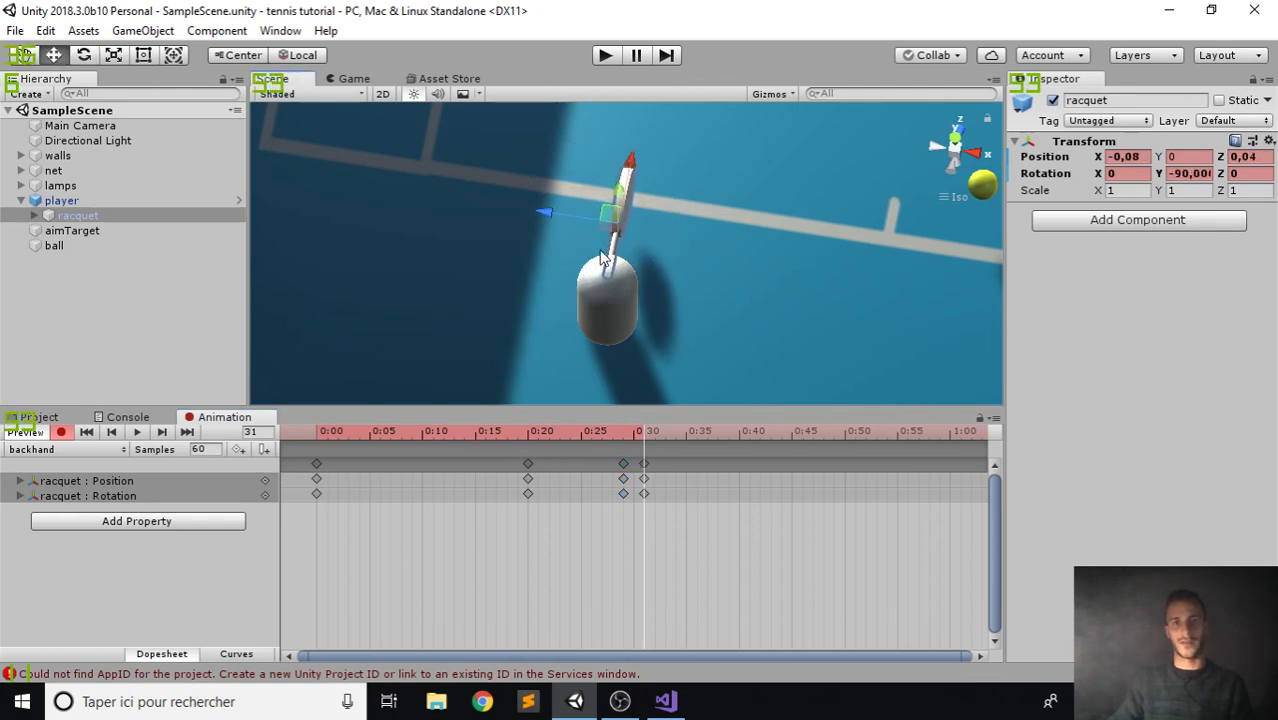
Delete the backhand clip's extra keyframe near frame 29 and its keyframe at frame 0.
{"action": "left_click", "coordinate": [622, 465]}
{"action": "key", "text": "Delete"}
{"action": "left_click", "coordinate": [317, 464]}
{"action": "key", "text": "Delete"}
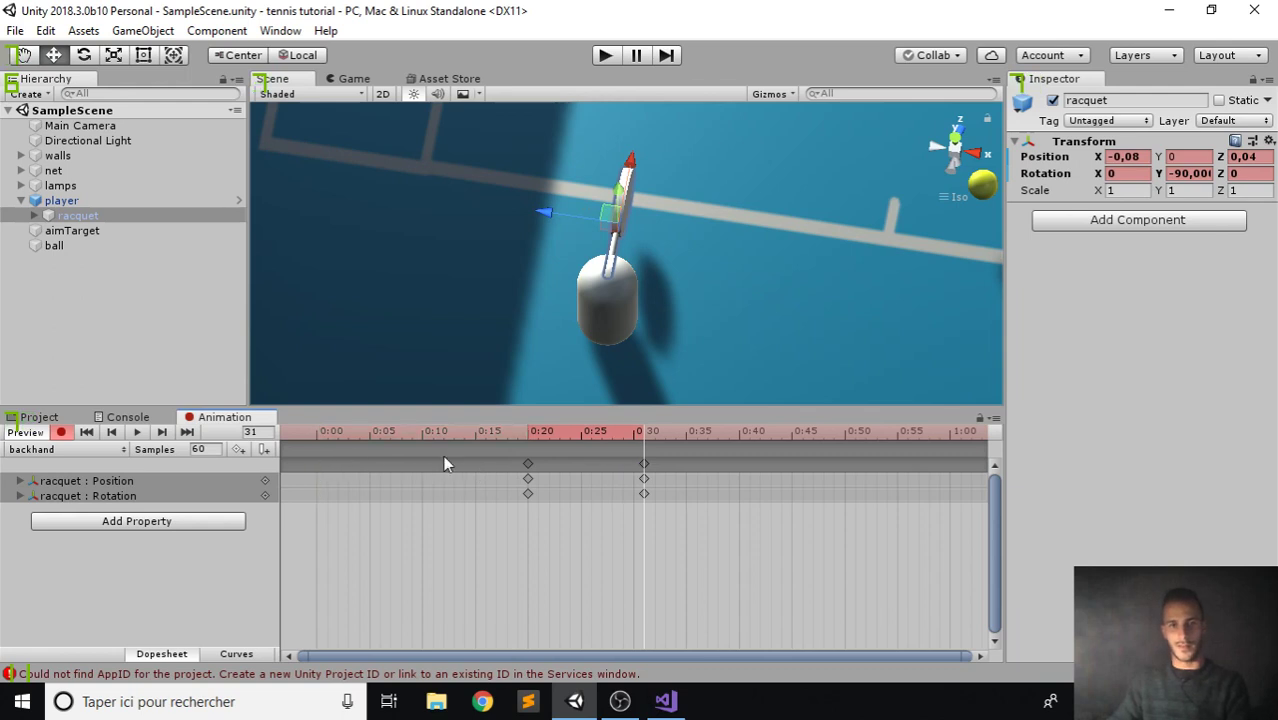
Shift the backhand clip's last keyframe to frame 25 and copy it to frame 0.
{"action": "left_click_drag", "start_coordinate": [642, 464], "coordinate": [581, 467]}
{"action": "key", "text": "ctrl+c"}
{"action": "left_click", "coordinate": [308, 434]}
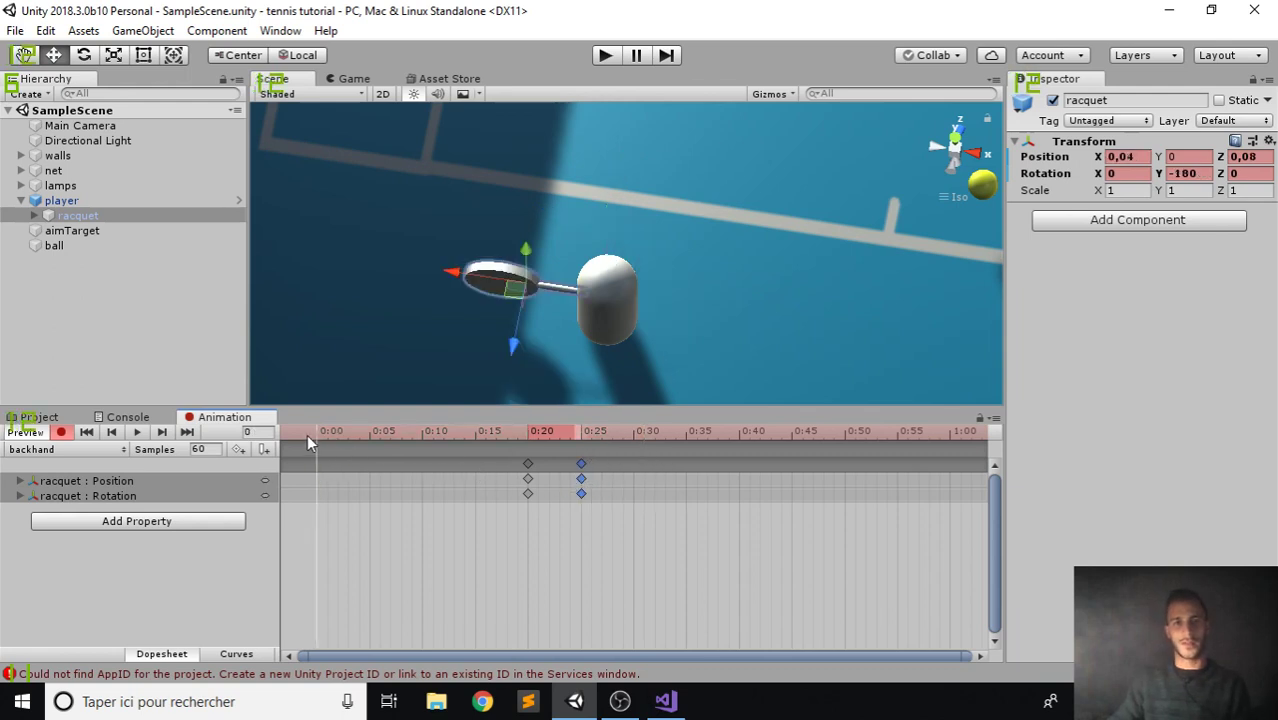
{"action": "key", "text": "ctrl+v"}
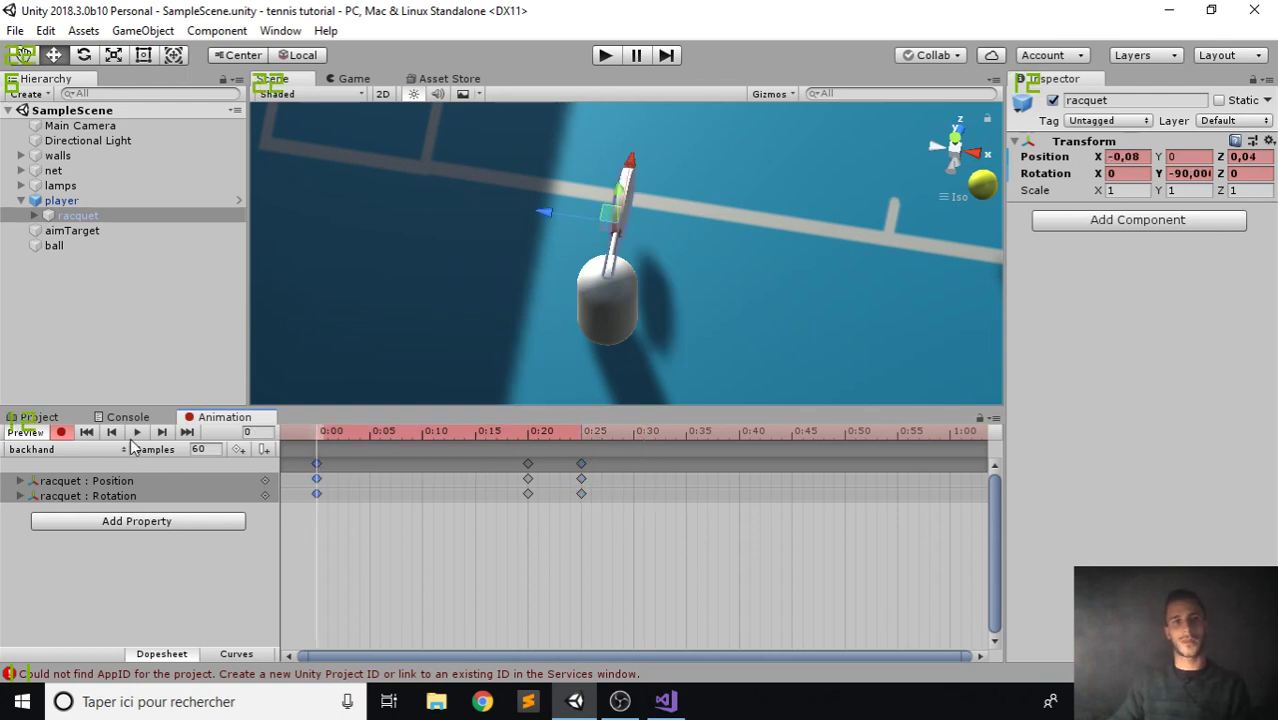
Stop recording and play back the backhand clip to check the swing, ending with preview mode off.
{"action": "left_click", "coordinate": [63, 433]}
{"action": "left_click_drag", "start_coordinate": [329, 443], "coordinate": [225, 434]}
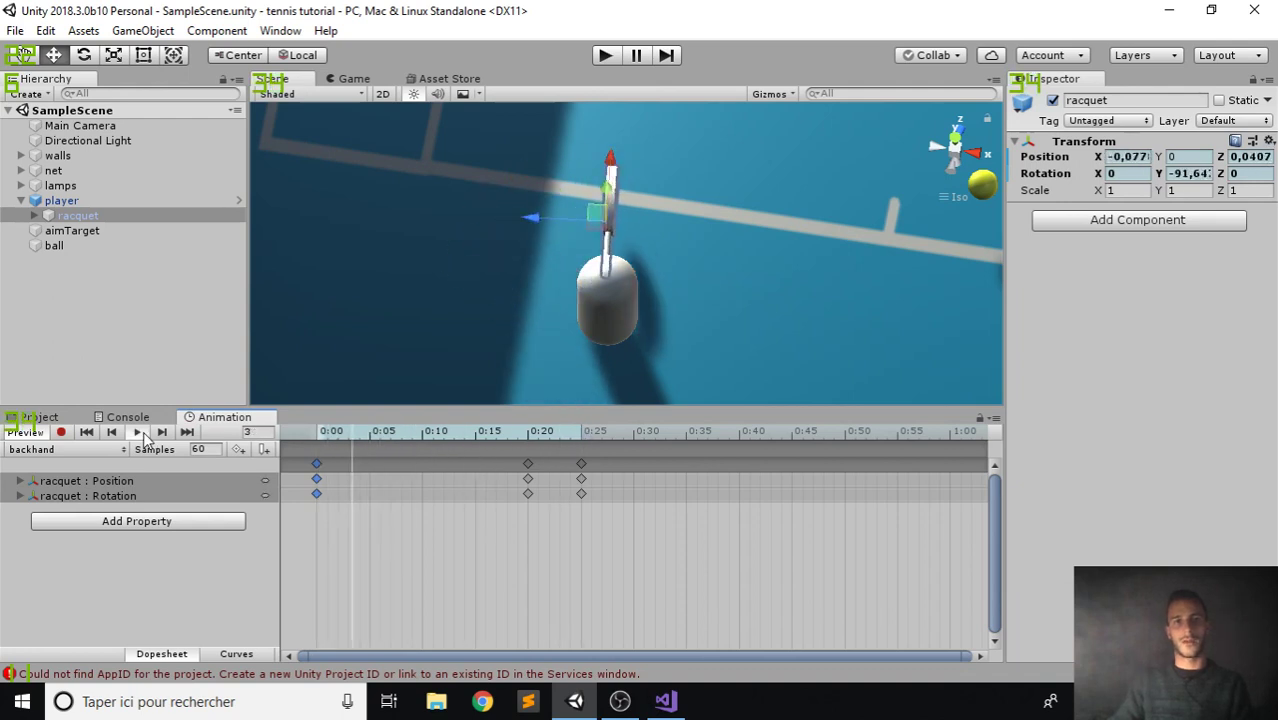
{"action": "left_click", "coordinate": [137, 433]}
{"action": "left_click", "coordinate": [35, 434]}
{"action": "right_click_drag", "start_coordinate": [543, 208], "coordinate": [509, 140]}
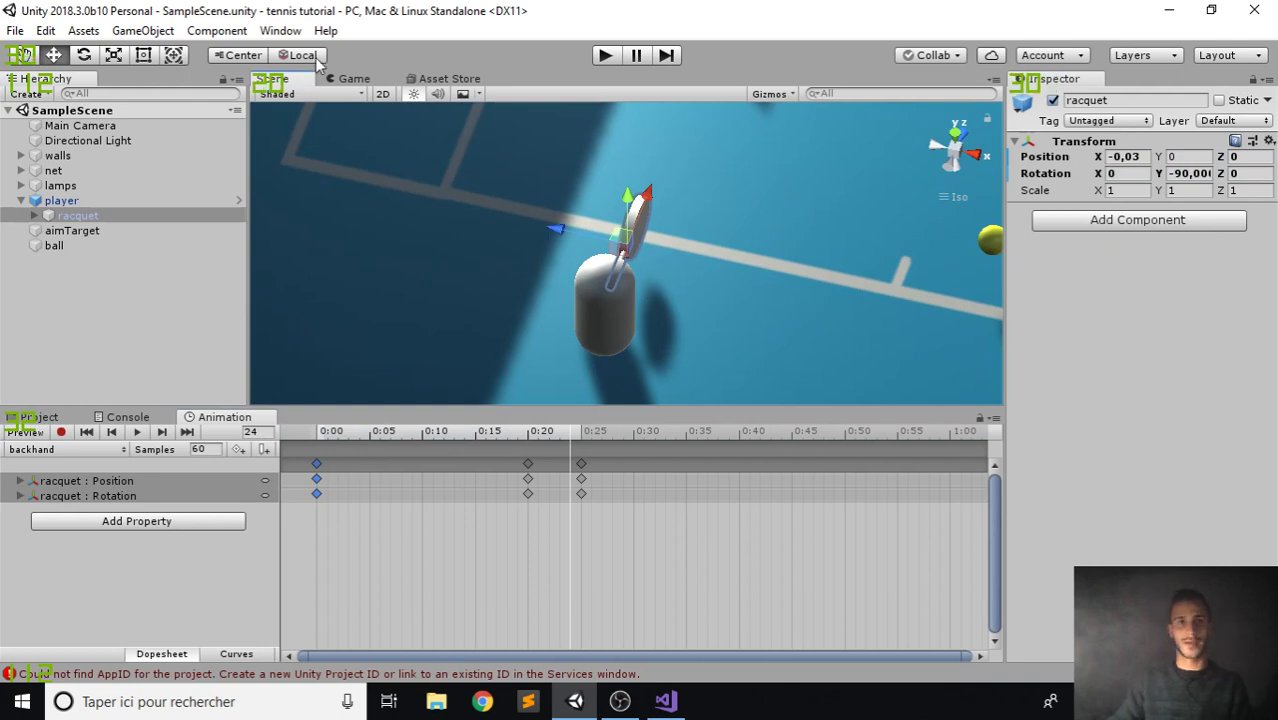
Open the Animator window and display the player's animation states.
{"action": "left_click", "coordinate": [280, 31]}
{"action": "mouse_move", "coordinate": [372, 247]}
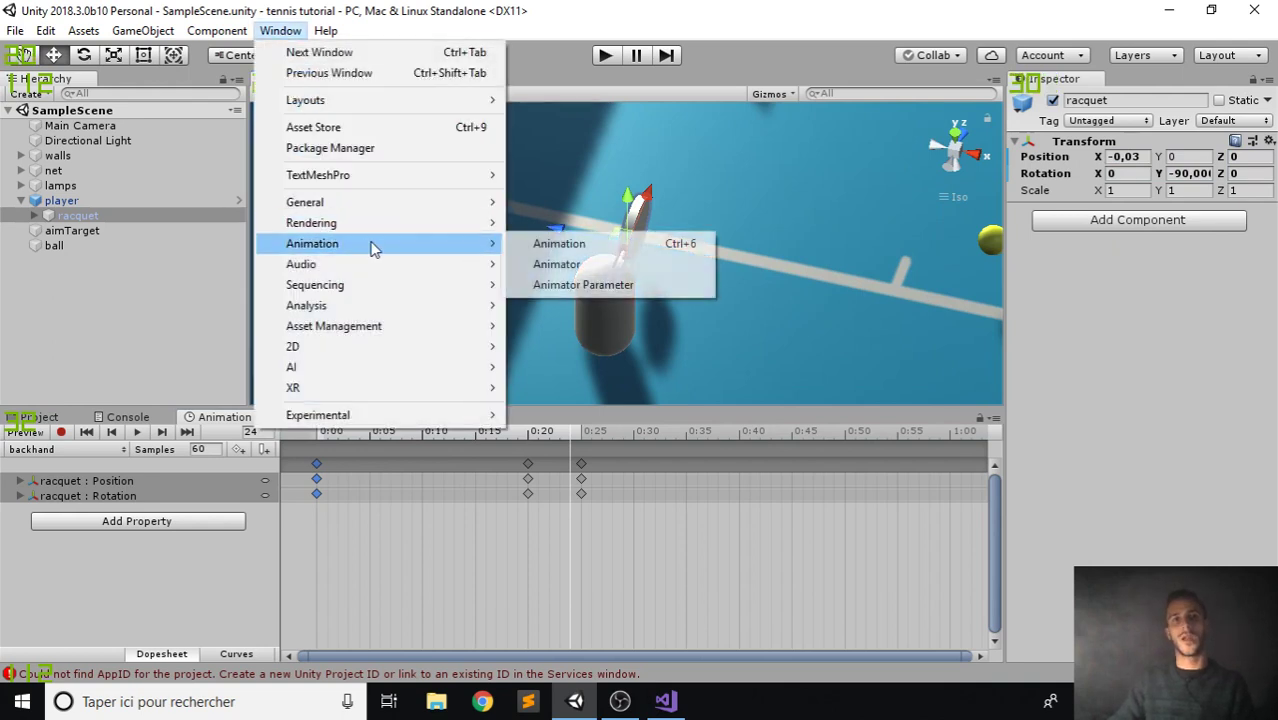
{"action": "left_click", "coordinate": [560, 264]}
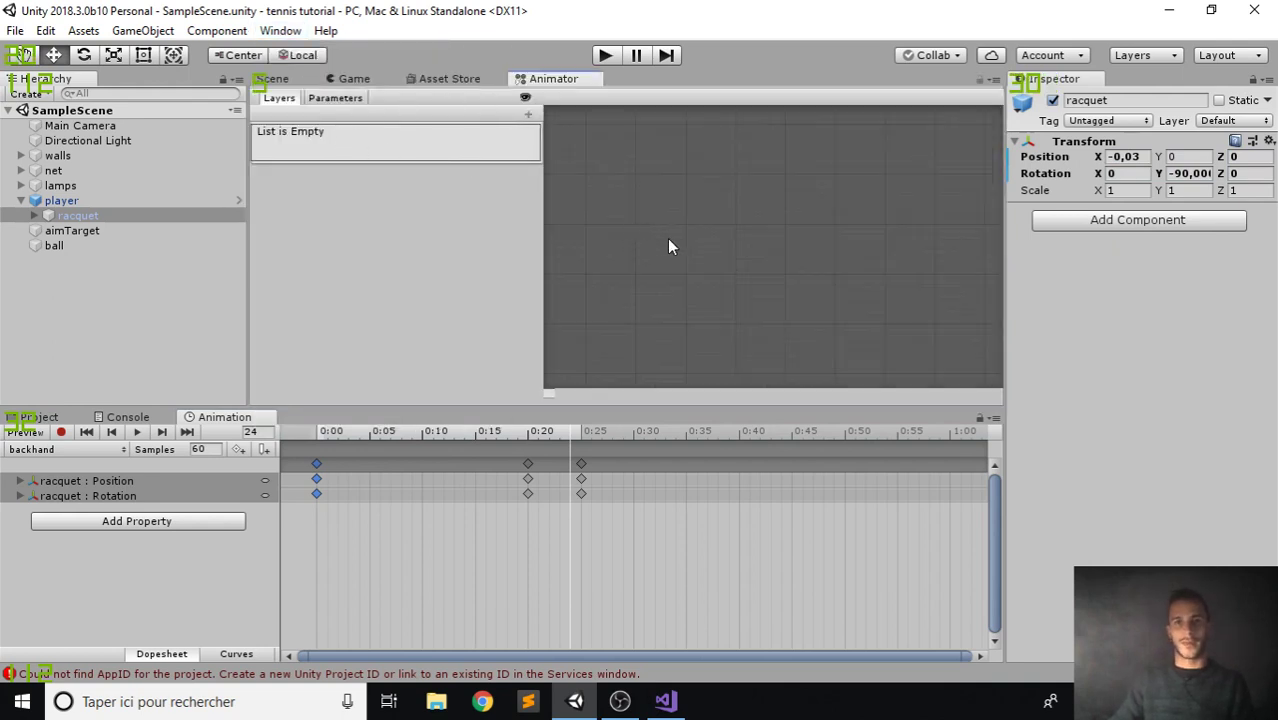
{"action": "left_click", "coordinate": [141, 203]}
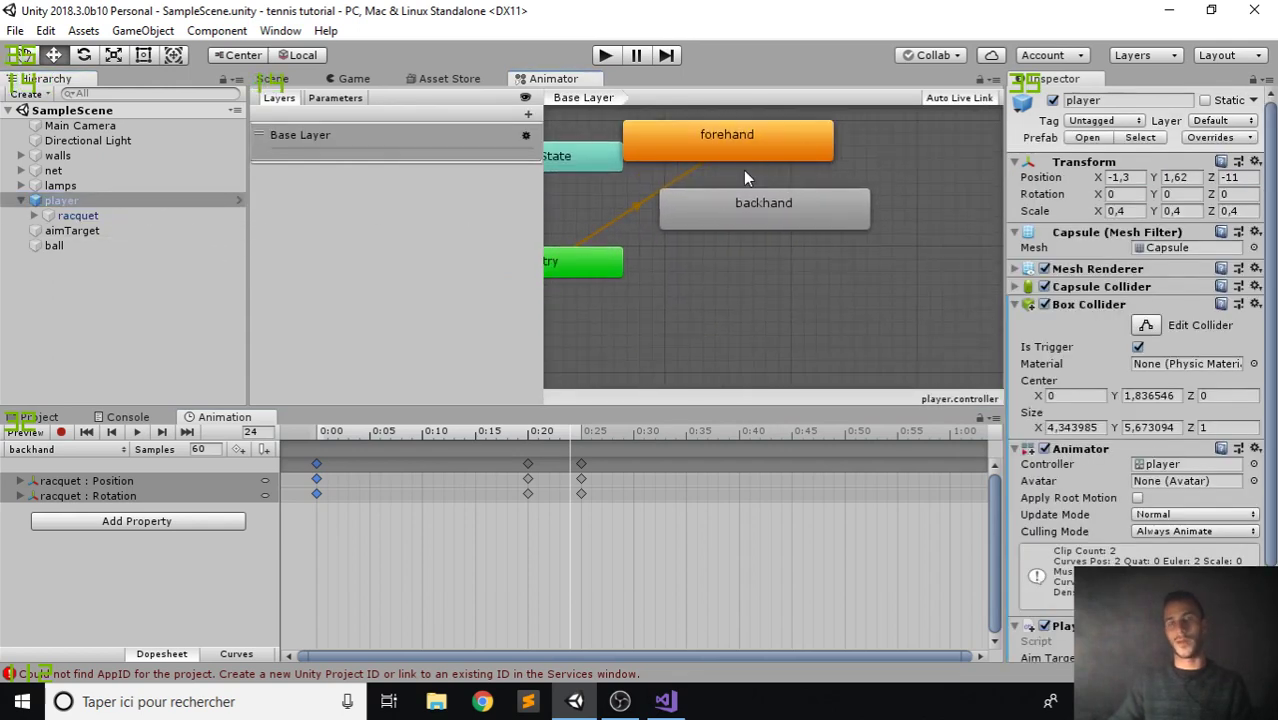
Rearrange the forehand and backhand states in the Animator graph and open the backhand clip's settings.
{"action": "left_click_drag", "start_coordinate": [757, 139], "coordinate": [811, 126]}
{"action": "left_click_drag", "start_coordinate": [789, 216], "coordinate": [845, 198]}
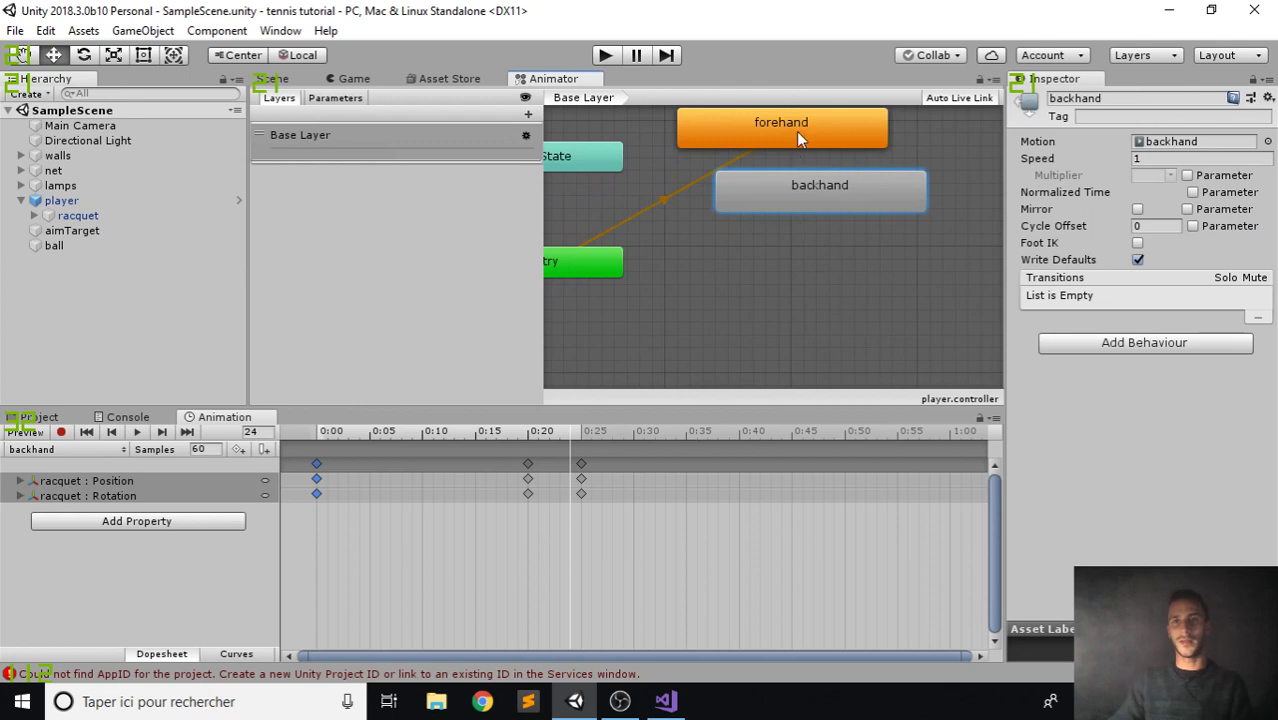
{"action": "left_click_drag", "start_coordinate": [797, 132], "coordinate": [810, 128]}
{"action": "left_click", "coordinate": [799, 190]}
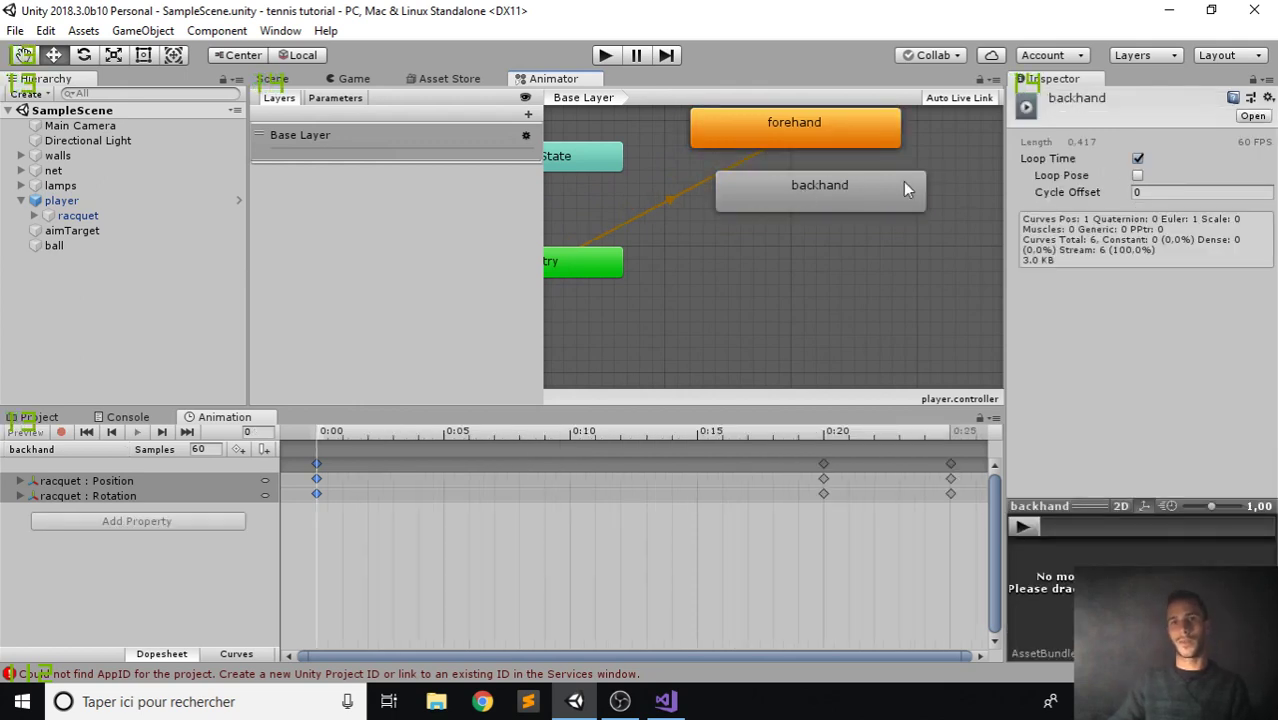
Turn off Loop Time for the forehand clip and nudge the backhand state slightly aside in the Animator graph.
{"action": "left_click", "coordinate": [831, 132]}
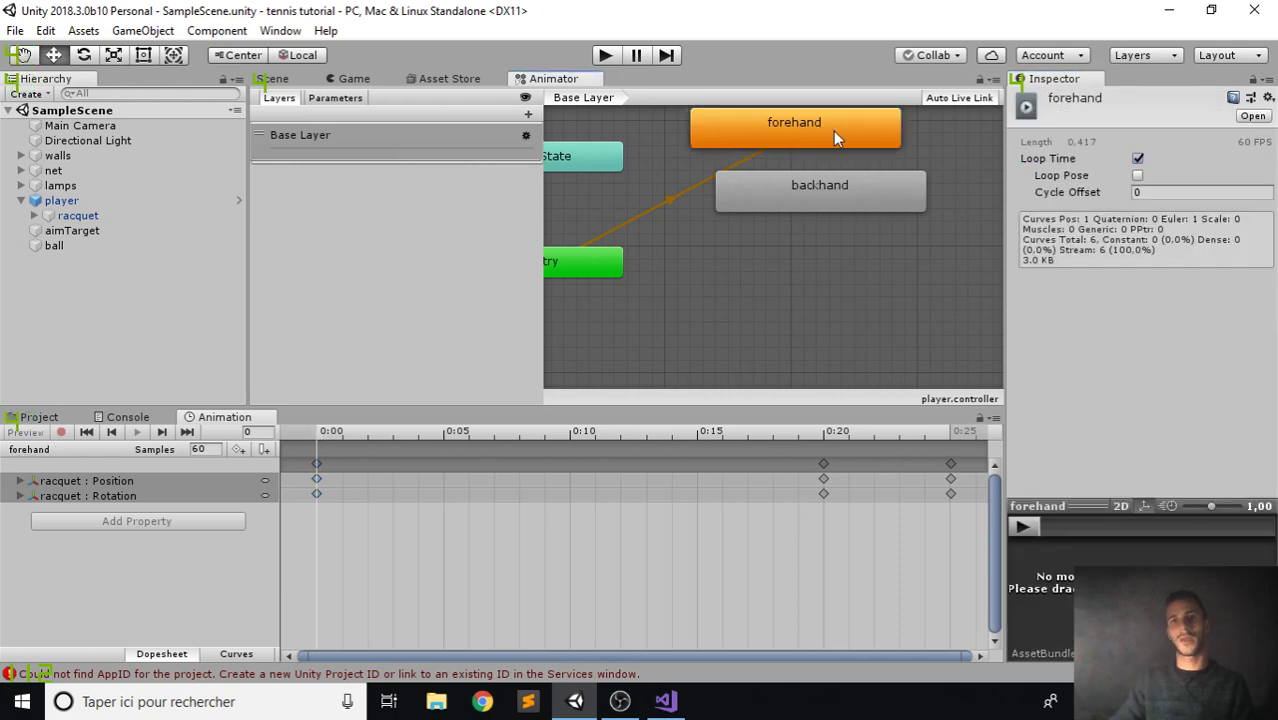
{"action": "left_click", "coordinate": [1138, 159]}
{"action": "scroll", "coordinate": [835, 229], "scroll_direction": "down", "scroll_amount": 3}
{"action": "scroll", "coordinate": [808, 228], "scroll_direction": "up", "scroll_amount": 4}
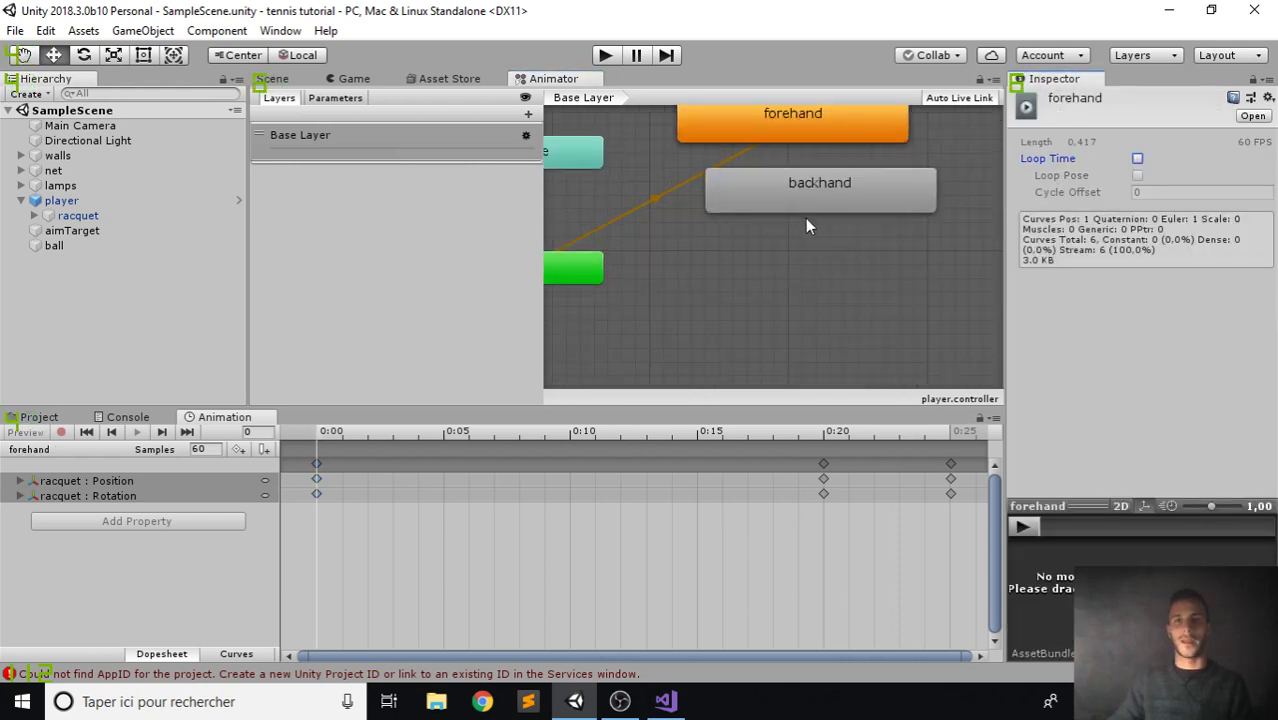
{"action": "middle_click_drag", "start_coordinate": [691, 207], "coordinate": [691, 235]}
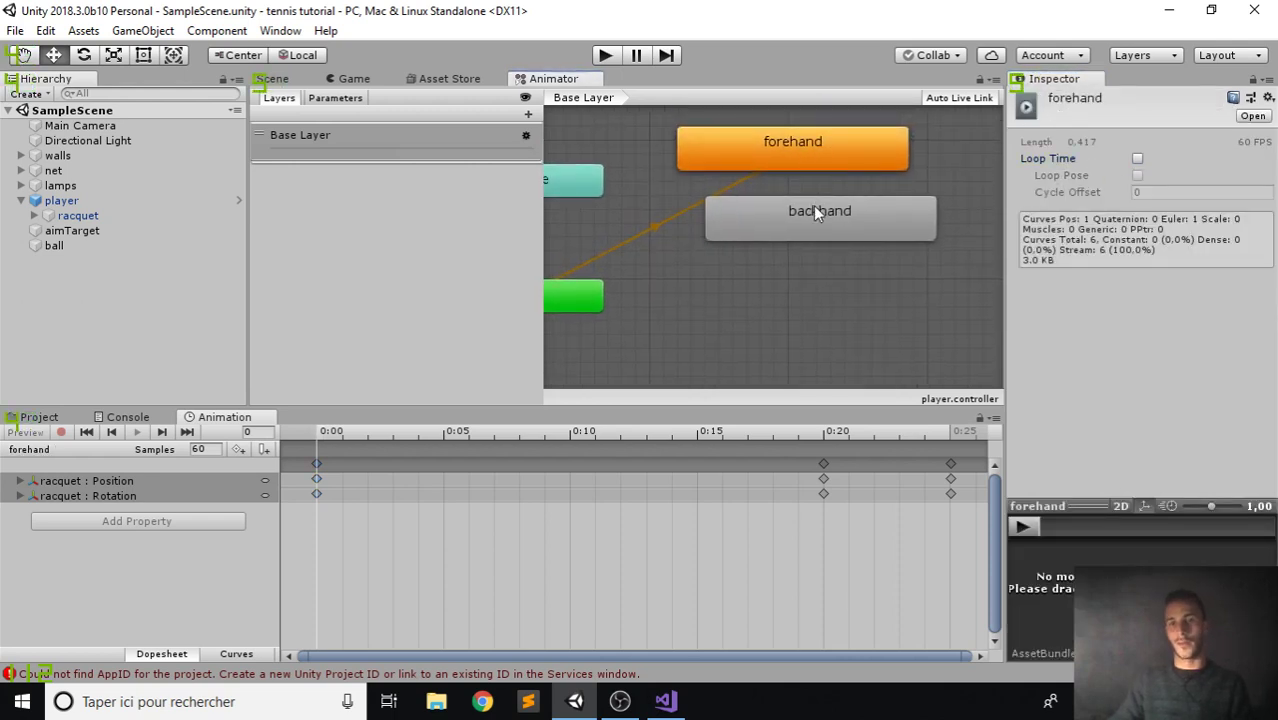
{"action": "mouse_move", "coordinate": [815, 213]}
{"action": "left_mouse_down"}
{"action": "mouse_move", "coordinate": [784, 233]}
{"action": "mouse_move", "coordinate": [802, 207]}
{"action": "mouse_move", "coordinate": [830, 213]}
{"action": "left_mouse_up"}
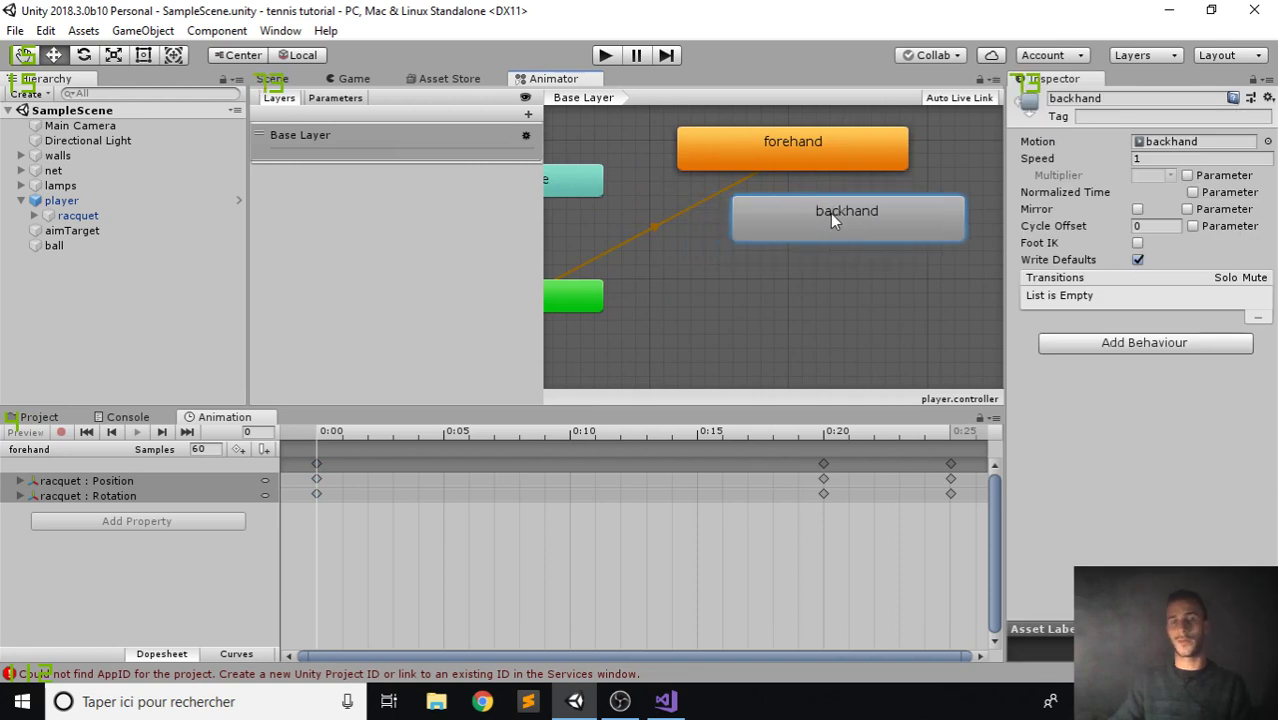
{"action": "scroll", "coordinate": [788, 223], "scroll_direction": "down", "scroll_amount": 3}
{"action": "scroll", "coordinate": [783, 230], "scroll_direction": "up", "scroll_amount": 3}
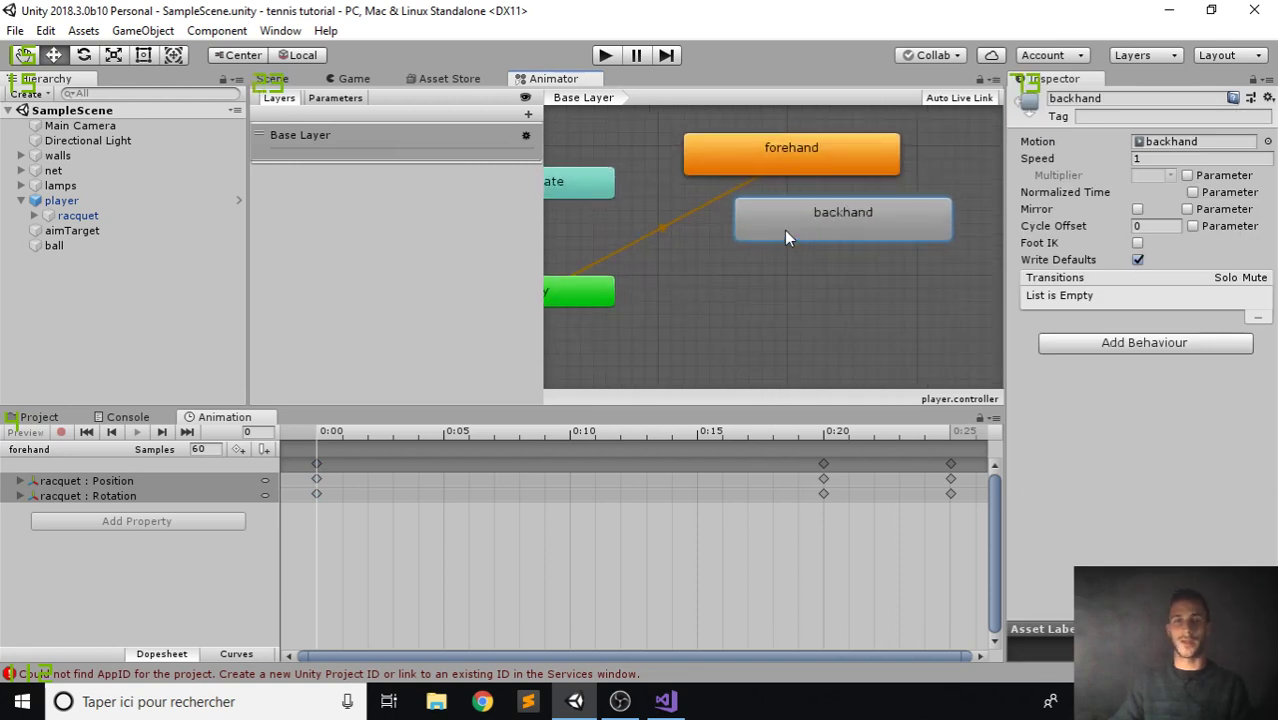
{"action": "middle_click_drag", "start_coordinate": [784, 230], "coordinate": [817, 228]}
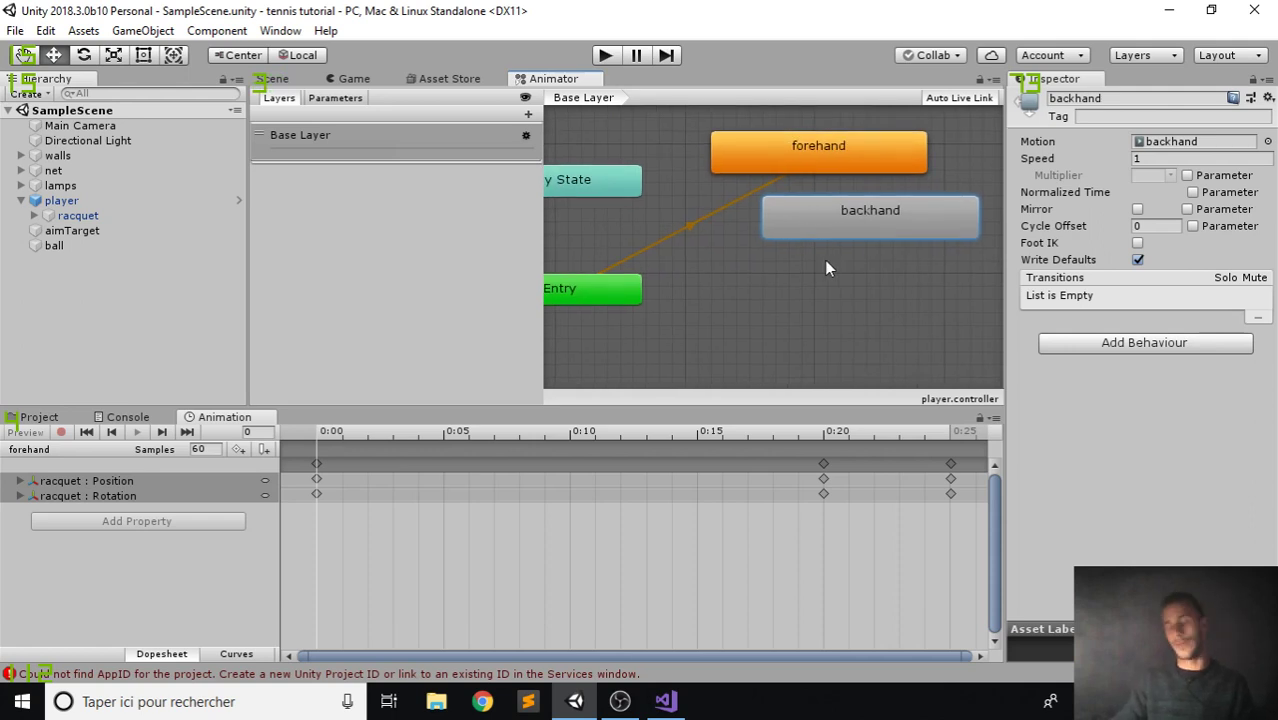
Create an empty state below the backhand state in the Animator graph and name it idle.
{"action": "right_click", "coordinate": [752, 283]}
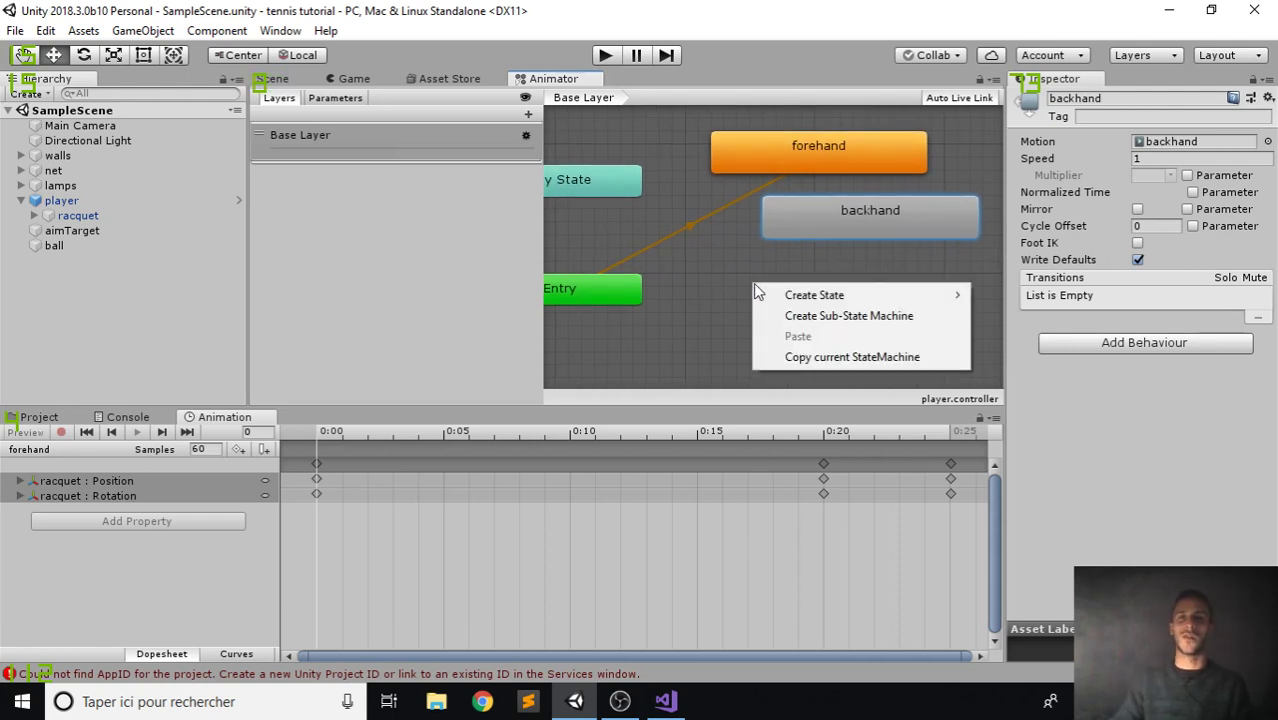
{"action": "mouse_move", "coordinate": [780, 298]}
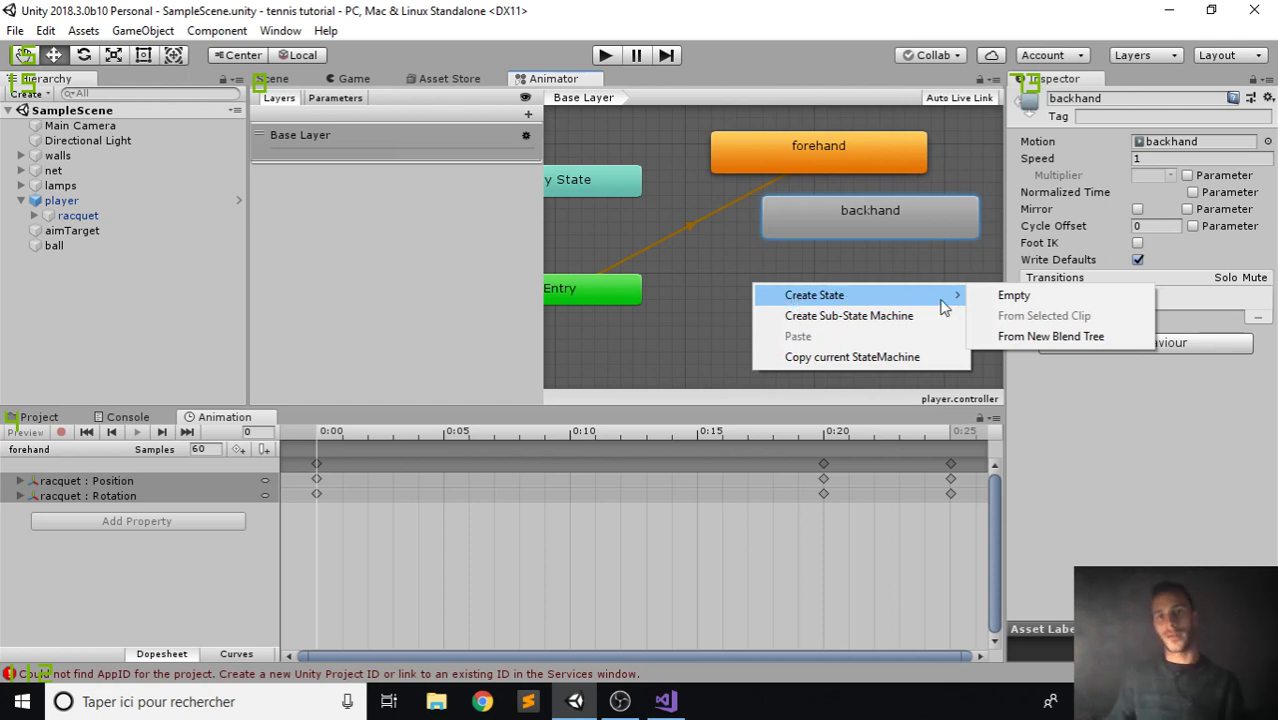
{"action": "left_click", "coordinate": [1010, 297]}
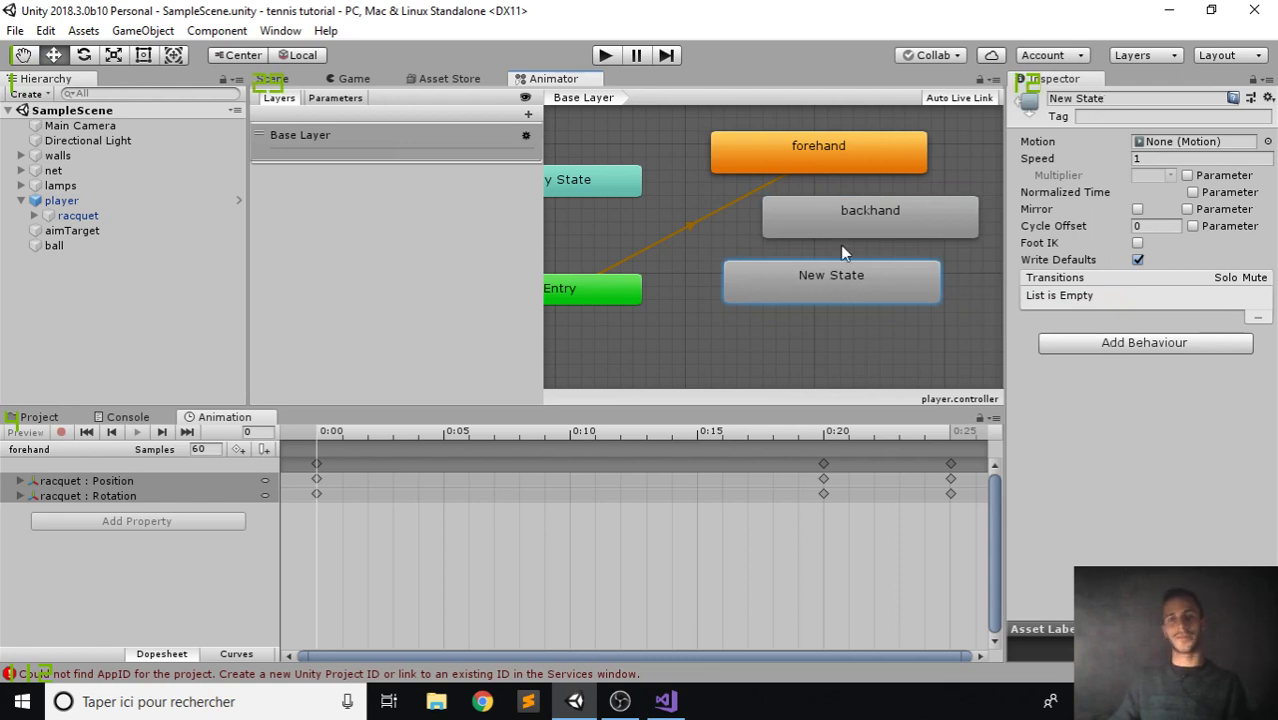
{"action": "left_click_drag", "start_coordinate": [815, 287], "coordinate": [802, 287]}
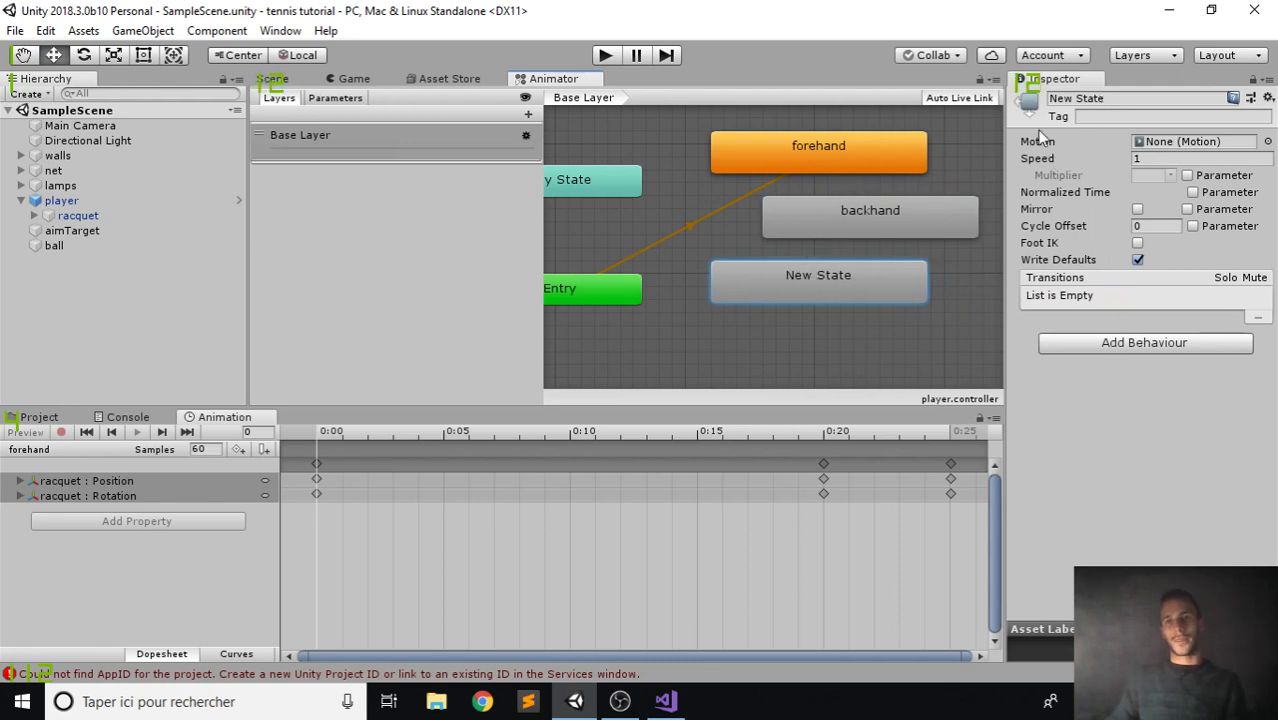
{"action": "left_click", "coordinate": [1098, 98]}
{"action": "type", "text": "idle"}
{"action": "key", "text": "Return"}
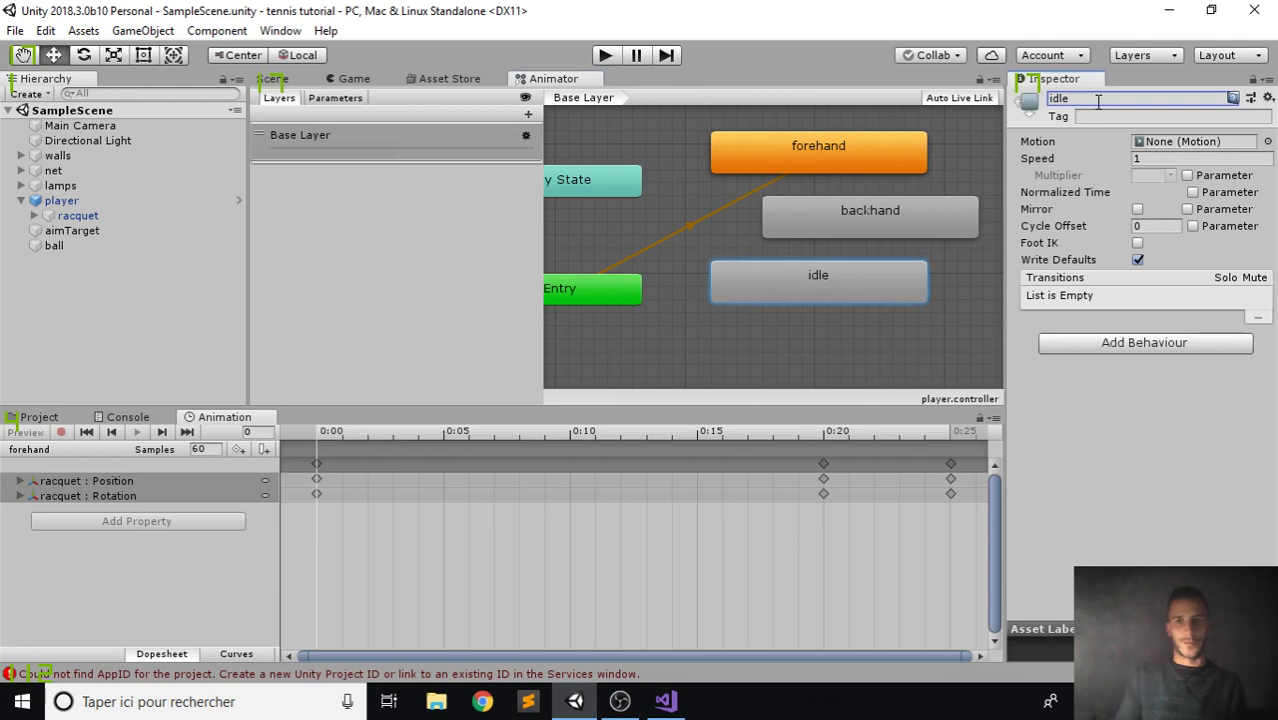
Add transitions from the forehand state to idle and from the backhand state to idle.
{"action": "right_click", "coordinate": [795, 163]}
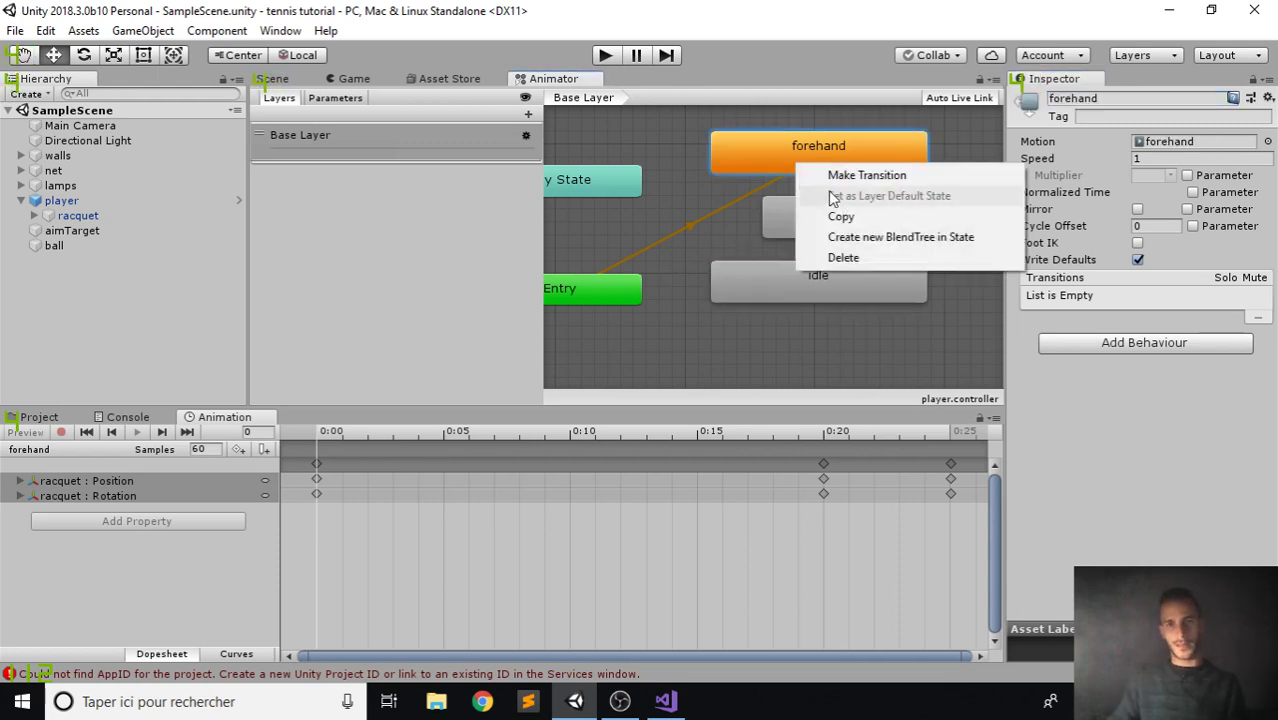
{"action": "left_click", "coordinate": [850, 176]}
{"action": "left_click", "coordinate": [826, 275]}
{"action": "right_click", "coordinate": [888, 216]}
{"action": "left_click", "coordinate": [912, 224]}
{"action": "left_click", "coordinate": [858, 283]}
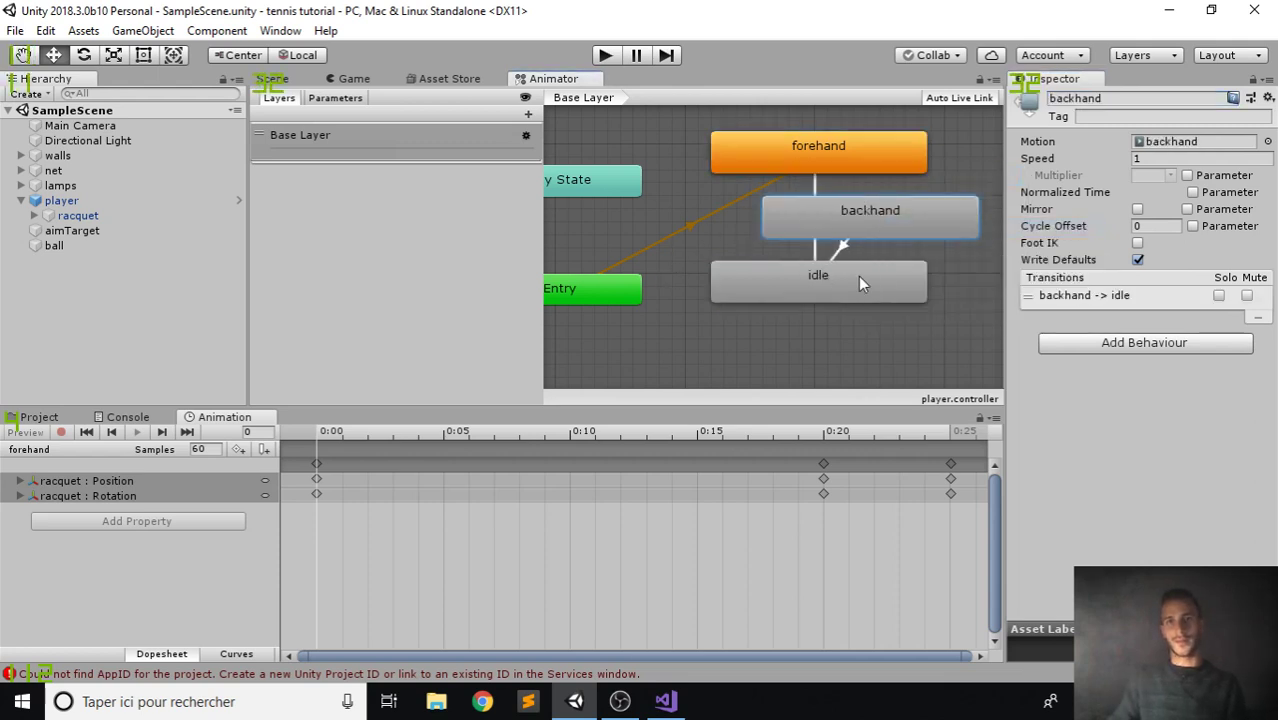
Move the backhand state away from the other states and set idle as the layer default state.
{"action": "left_click_drag", "start_coordinate": [879, 218], "coordinate": [983, 191]}
{"action": "right_click", "coordinate": [844, 278]}
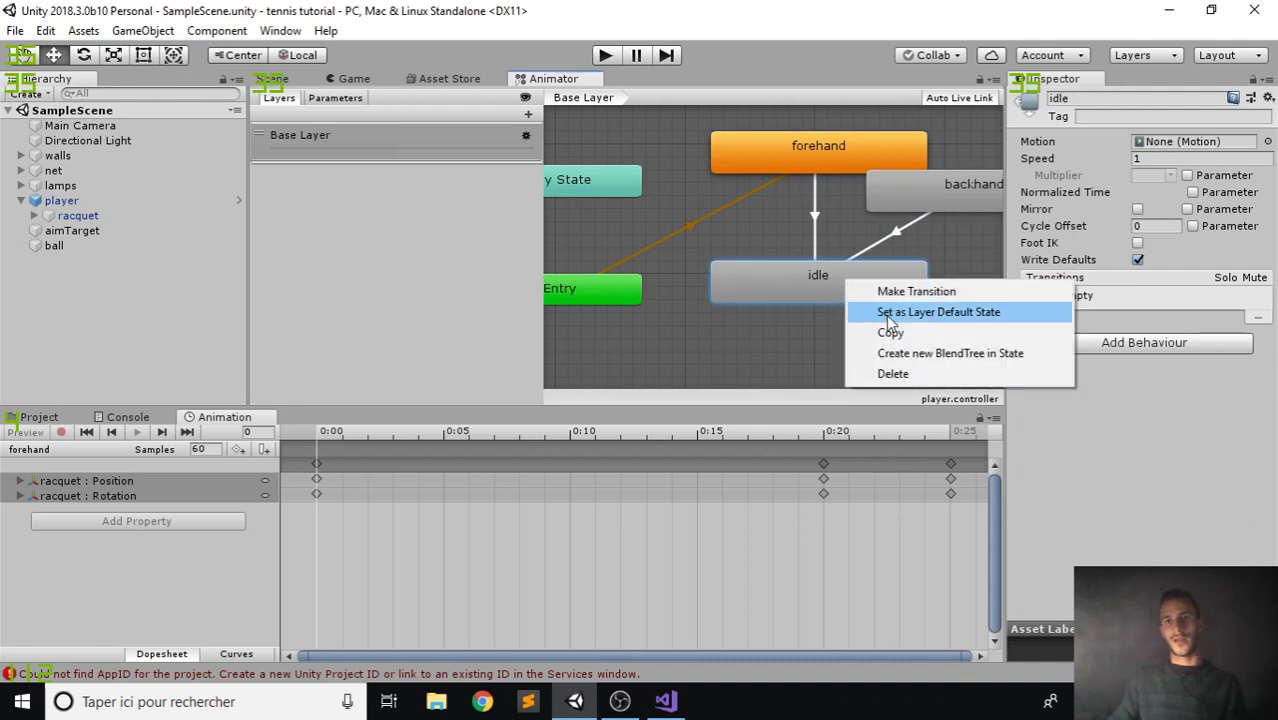
{"action": "left_click", "coordinate": [900, 312]}
{"action": "left_click_drag", "start_coordinate": [840, 281], "coordinate": [881, 271]}
{"action": "scroll", "coordinate": [830, 278], "scroll_direction": "down", "scroll_amount": 3}
{"action": "scroll", "coordinate": [830, 279], "scroll_direction": "up", "scroll_amount": 5}
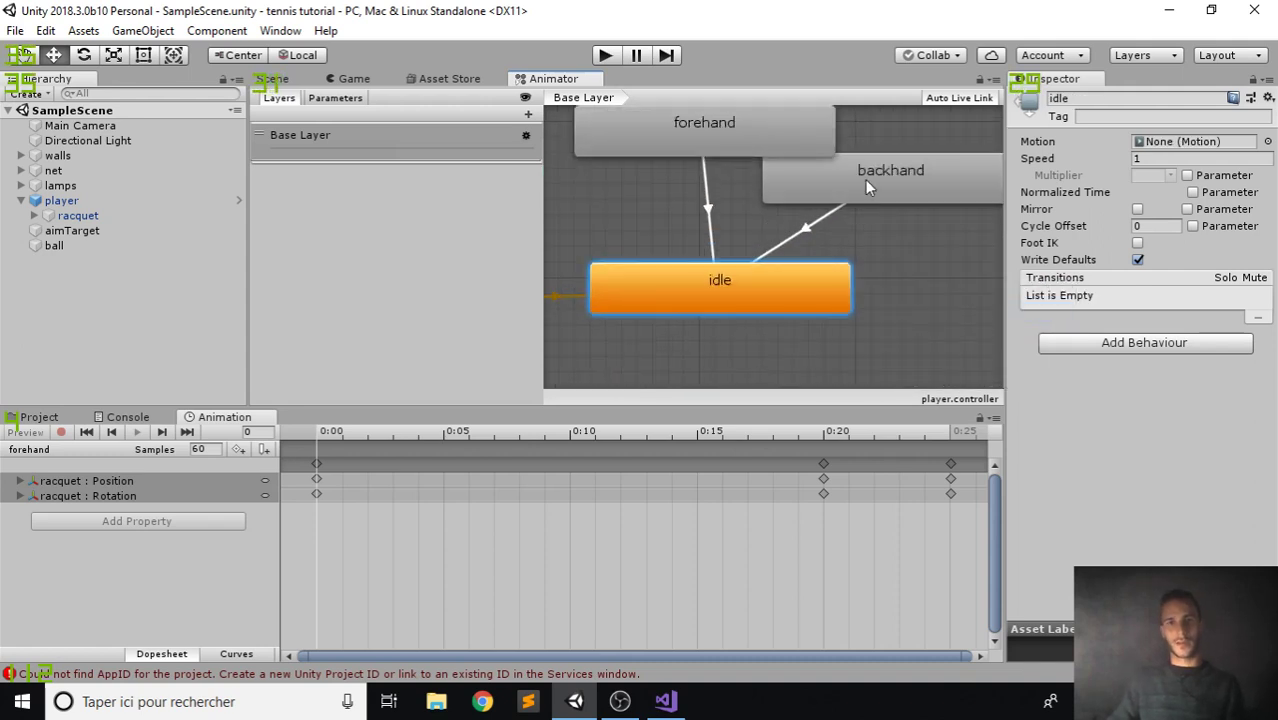
Place the backhand state directly below idle in the Animator graph and select the idle state.
{"action": "left_click_drag", "start_coordinate": [865, 179], "coordinate": [1035, 297]}
{"action": "scroll", "coordinate": [789, 292], "scroll_direction": "down", "scroll_amount": 3}
{"action": "middle_click_drag", "start_coordinate": [789, 292], "coordinate": [811, 248]}
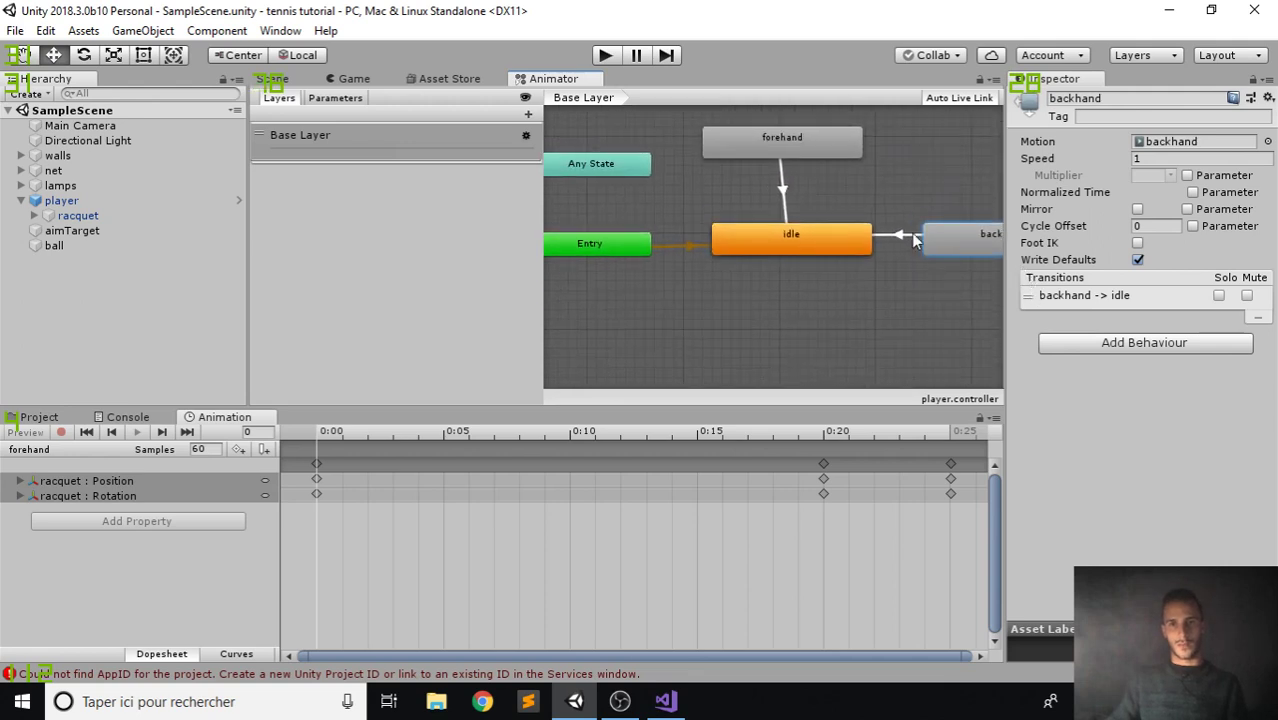
{"action": "left_click_drag", "start_coordinate": [863, 240], "coordinate": [752, 315]}
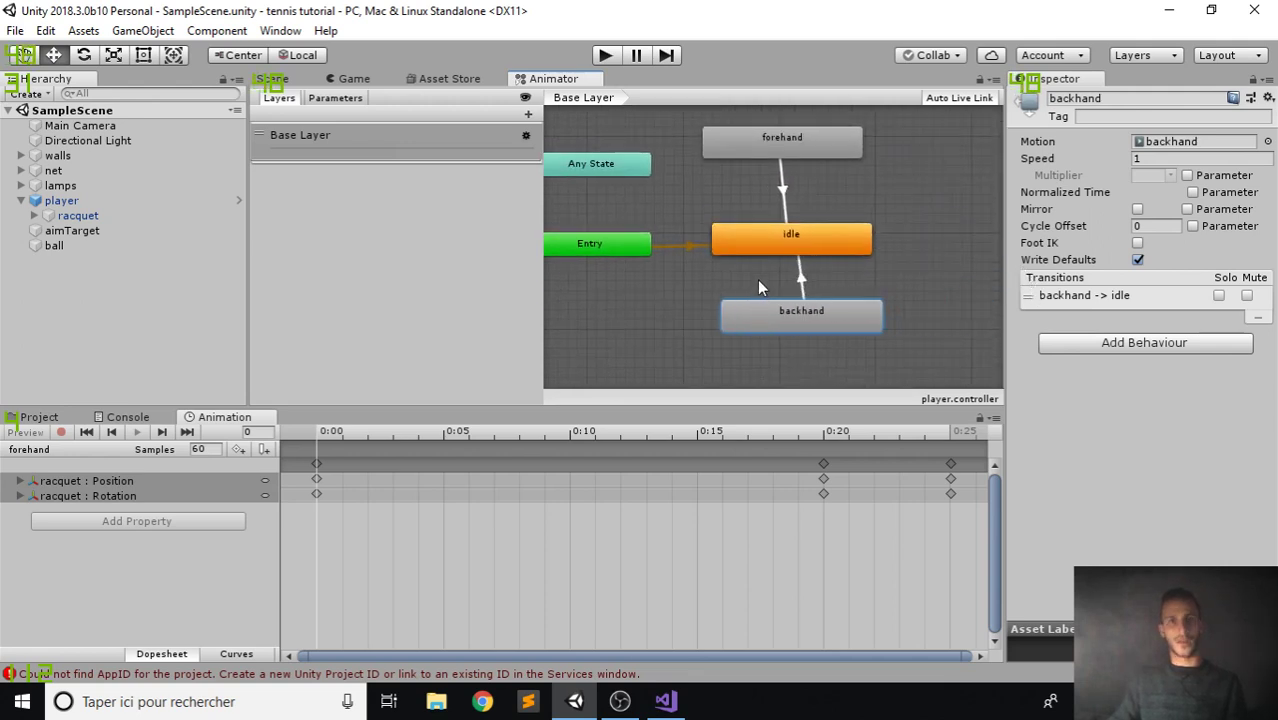
{"action": "left_click", "coordinate": [791, 236]}
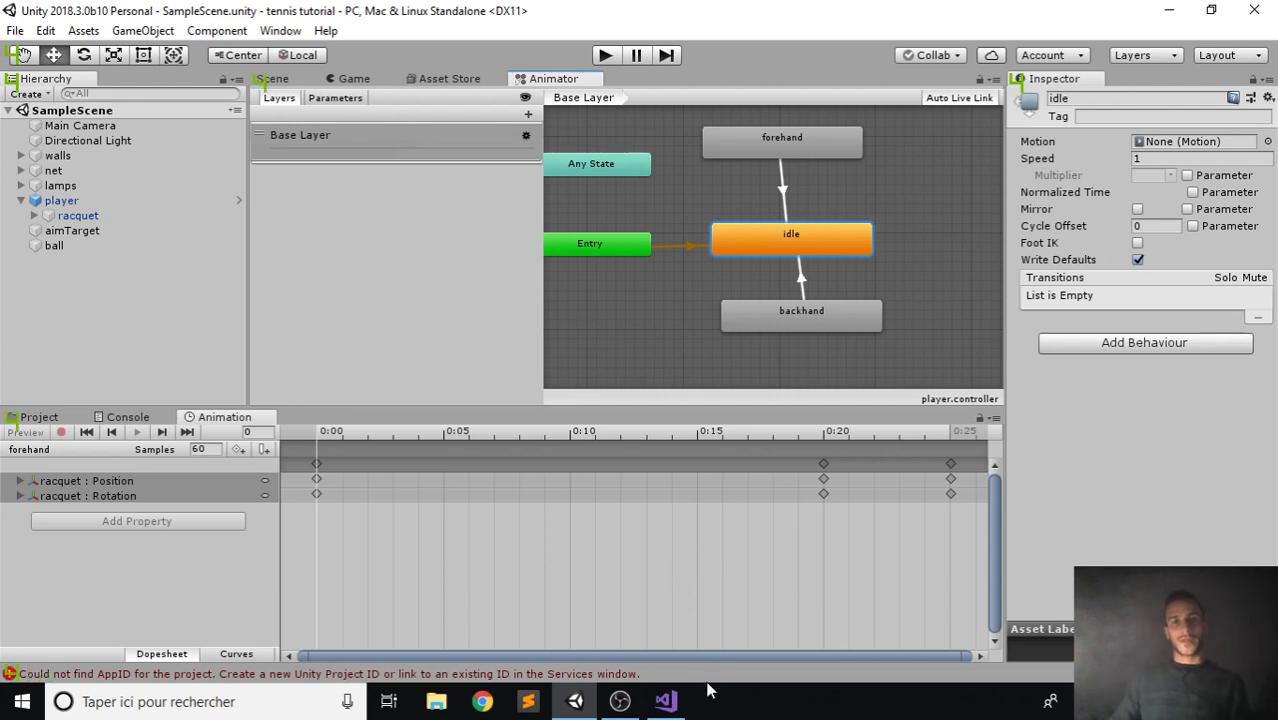
Switch to Player.cs in Visual Studio and remove the extra space before the bool hitting declaration.
{"action": "left_click", "coordinate": [345, 82]}
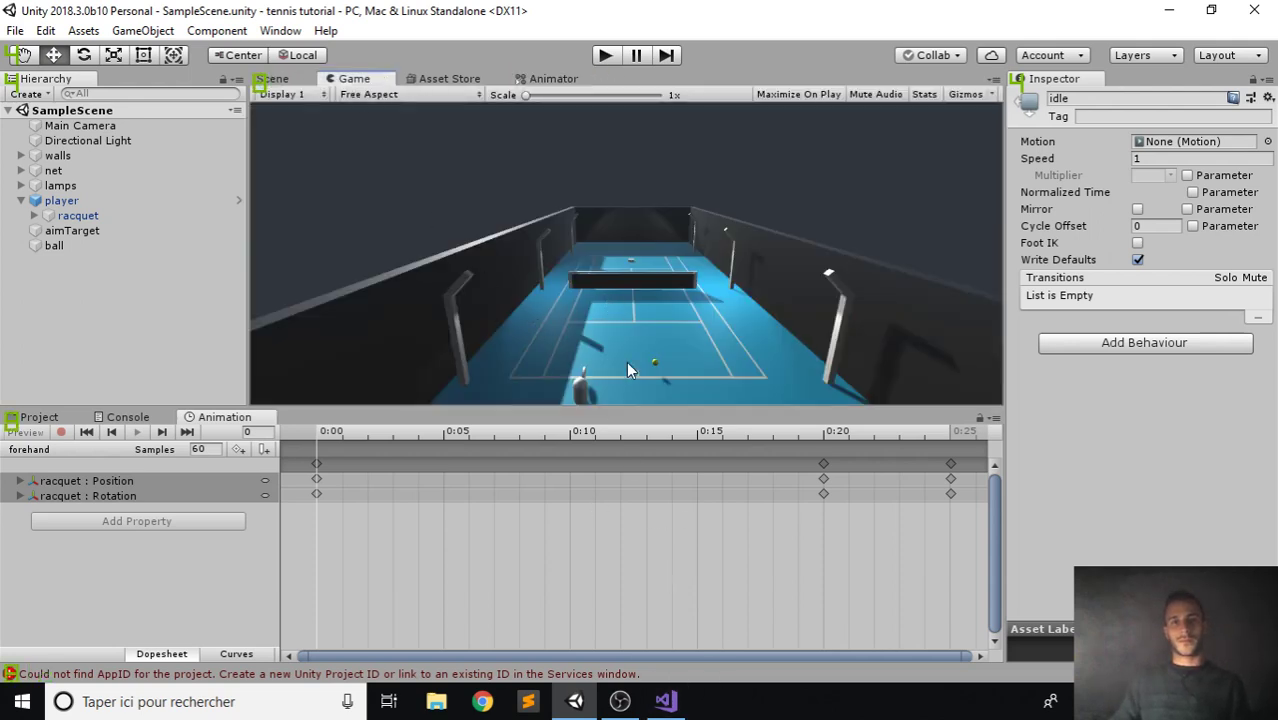
{"action": "key", "text": "alt+Tab"}
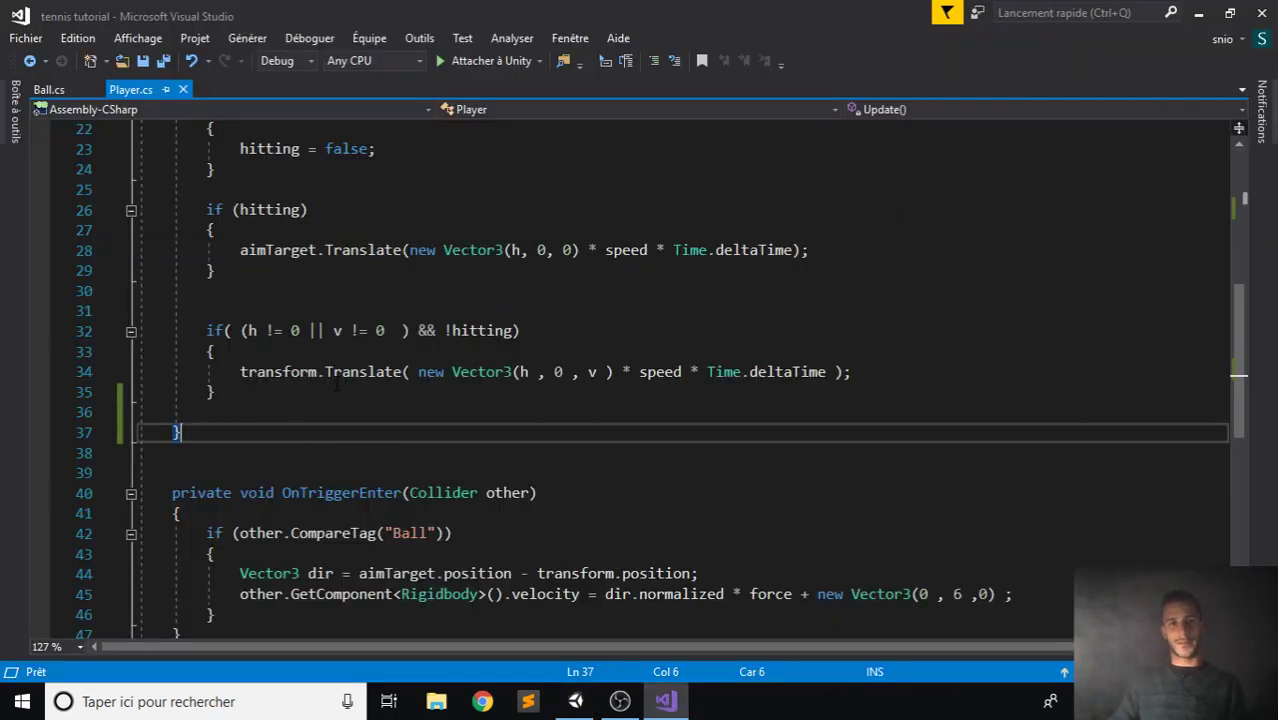
{"action": "scroll", "coordinate": [336, 384], "scroll_direction": "up", "scroll_amount": 7}
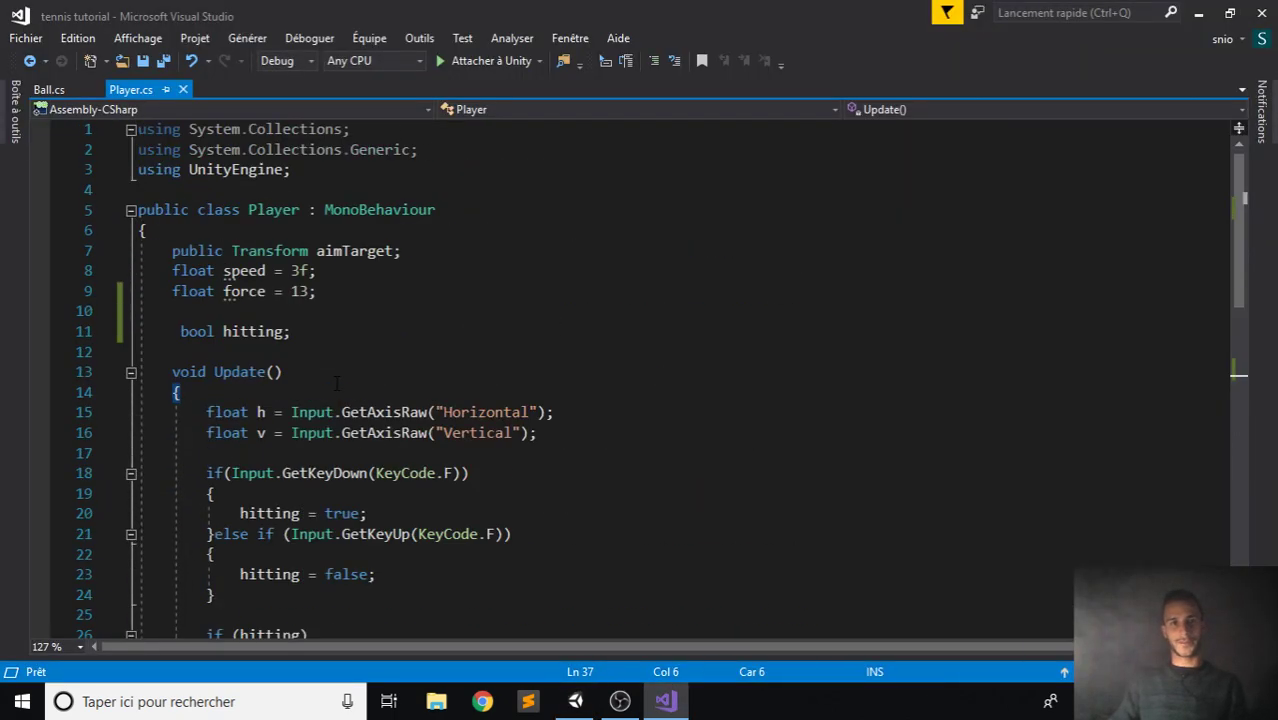
{"action": "left_click", "coordinate": [308, 311]}
{"action": "key", "text": "Down"}
{"action": "key", "text": "BackSpace"}
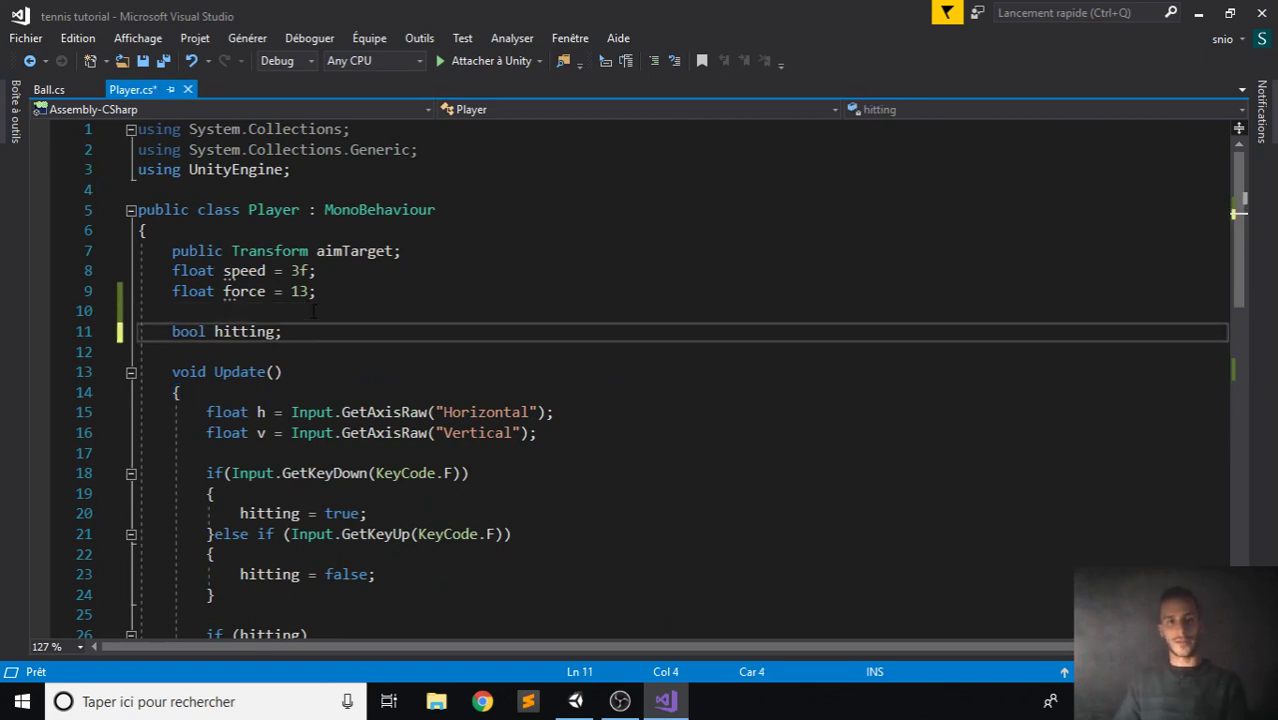
{"action": "key", "text": "Up"}
Declare an Animator field named animator below the hitting variable in the Player class and save the script.
{"action": "left_click", "coordinate": [336, 324]}
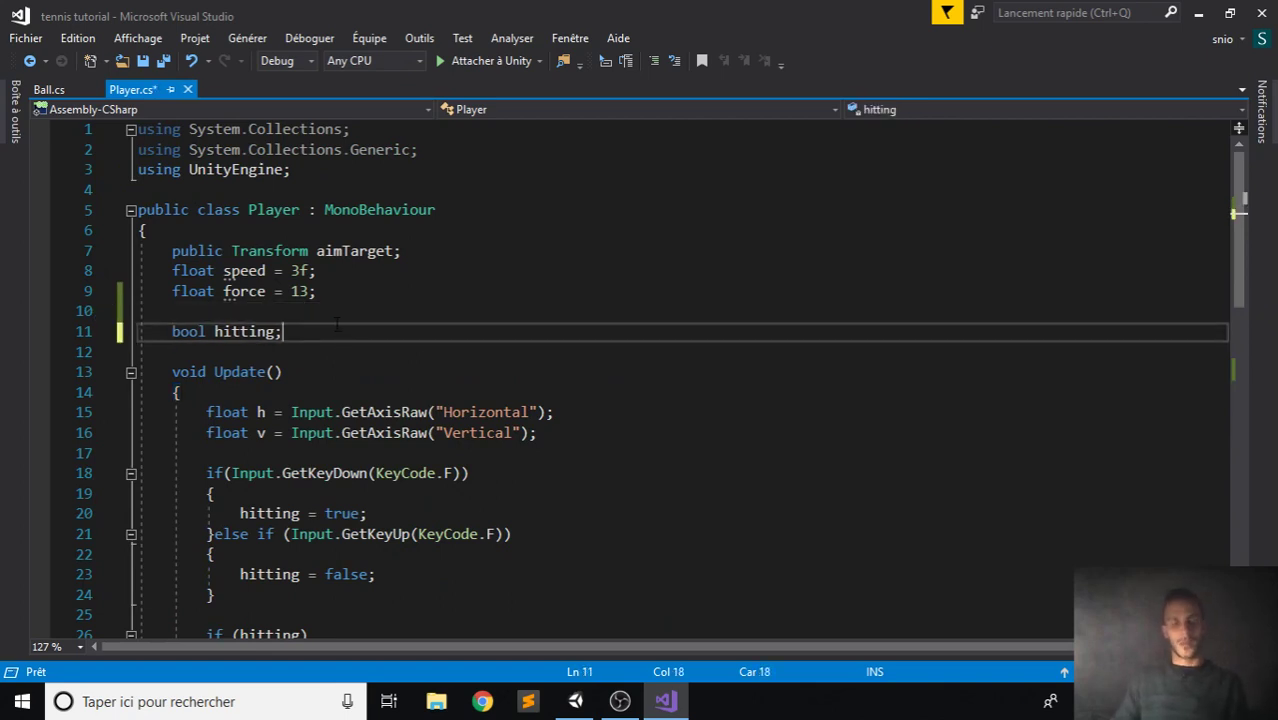
{"action": "key", "text": "Return"}
{"action": "key", "text": "Return"}
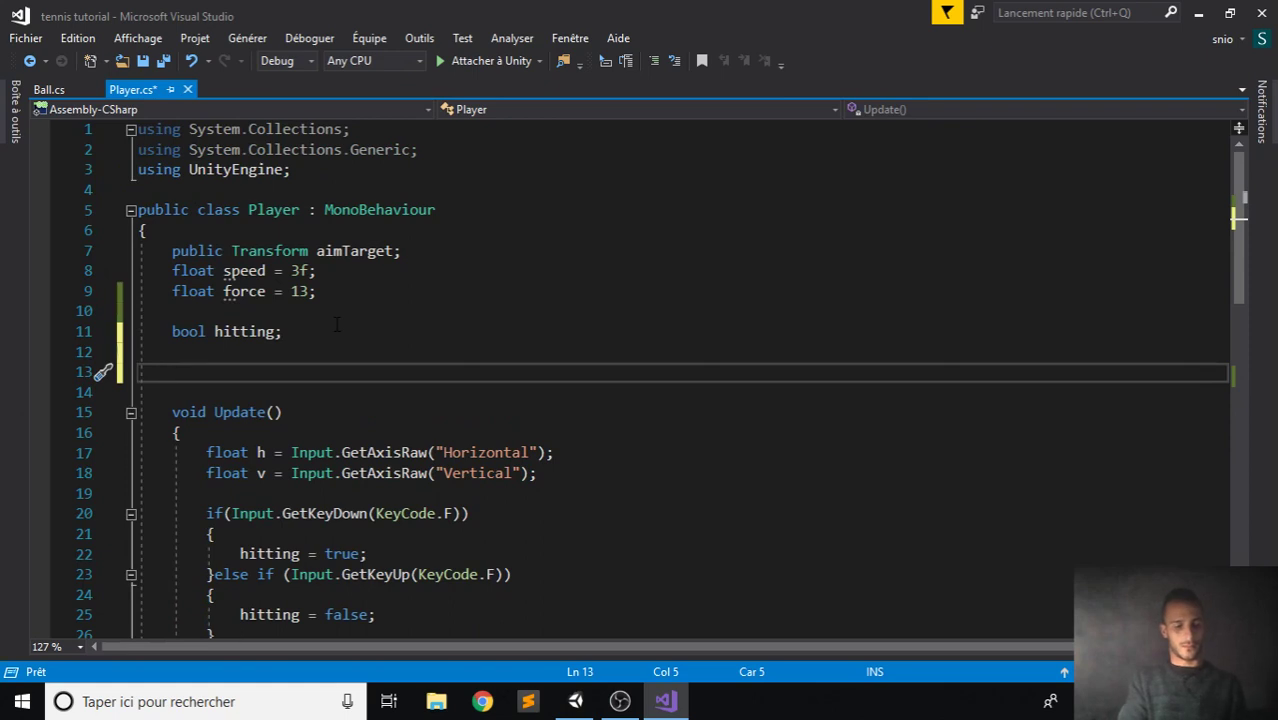
{"action": "type", "text": "Animay"}
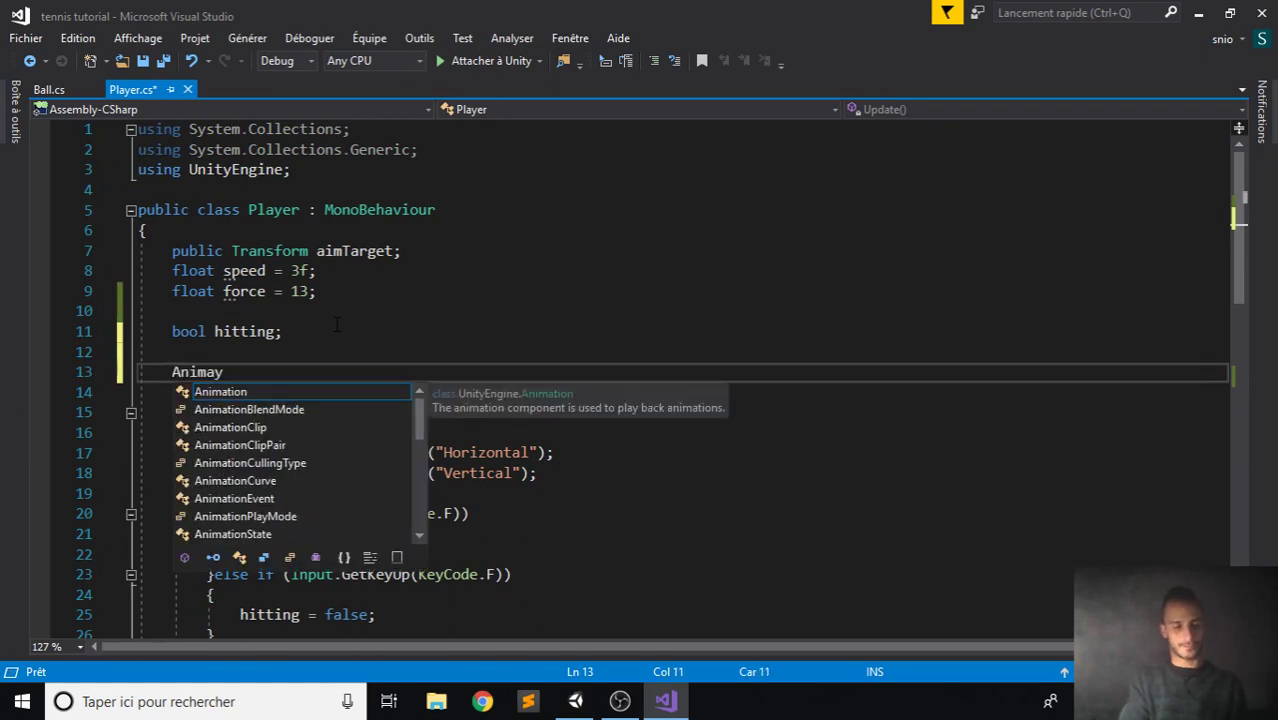
{"action": "key", "text": "BackSpace"}
{"action": "type", "text": "tor "}
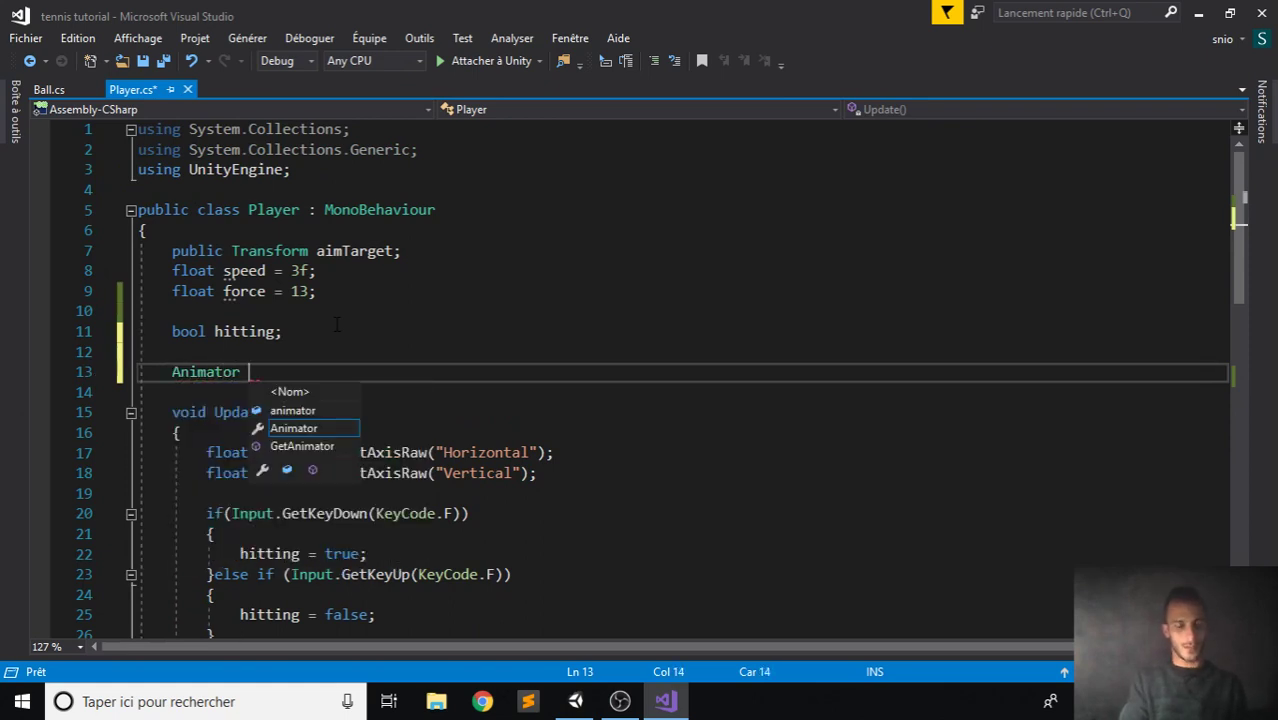
{"action": "type", "text": "animator;"}
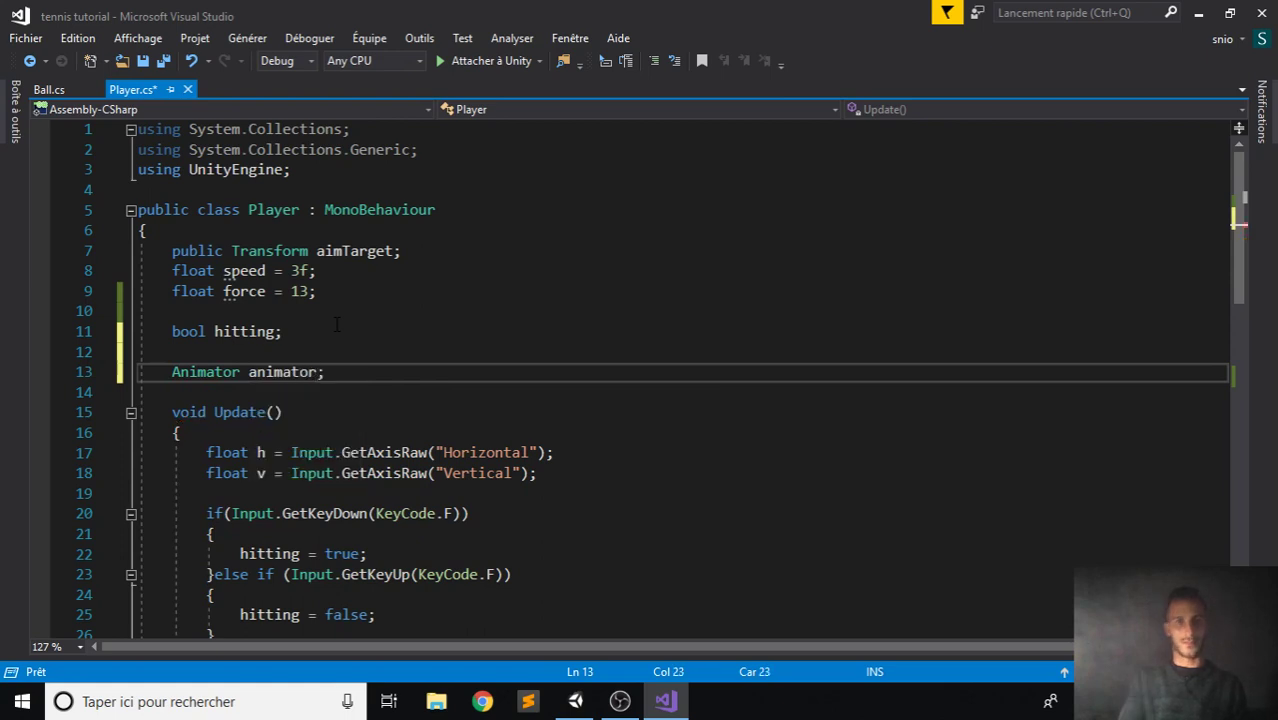
{"action": "key", "text": "ctrl+s"}
Insert a private void Start() method between the animator field and the Update method.
{"action": "scroll", "coordinate": [338, 376], "scroll_direction": "down", "scroll_amount": 2}
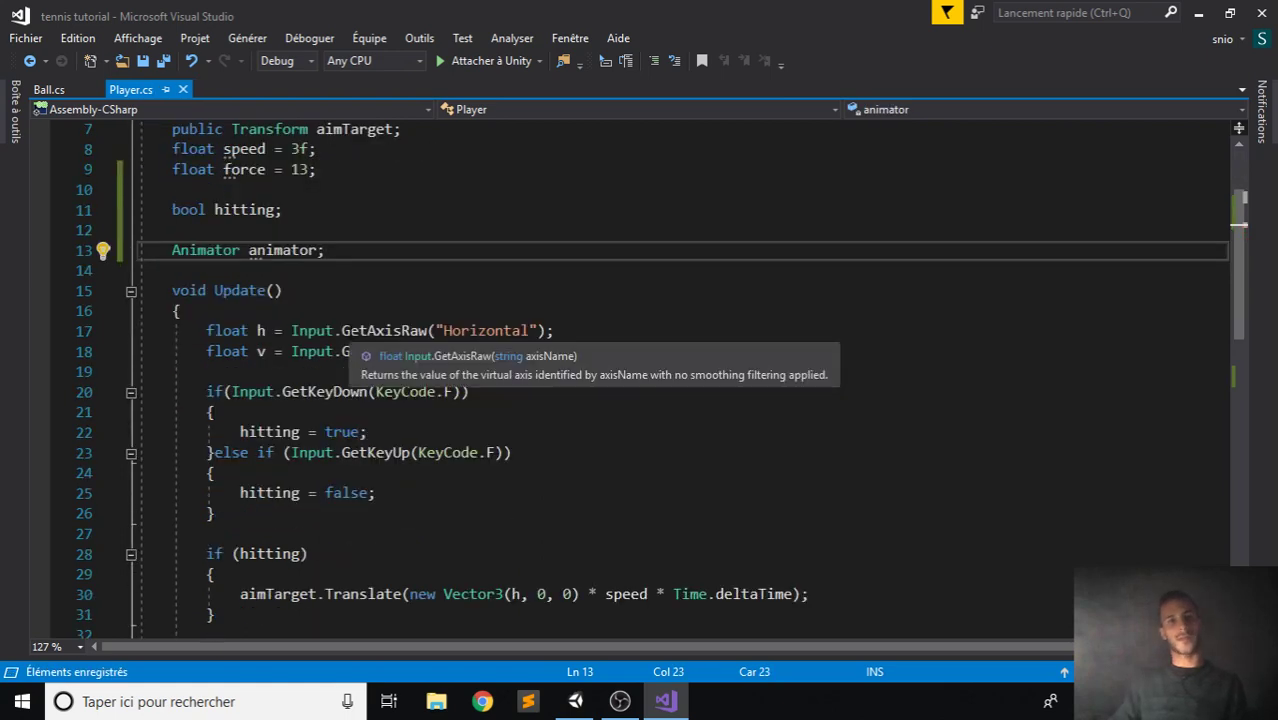
{"action": "key", "text": "Return"}
{"action": "key", "text": "Return"}
{"action": "type", "text": "void S"}
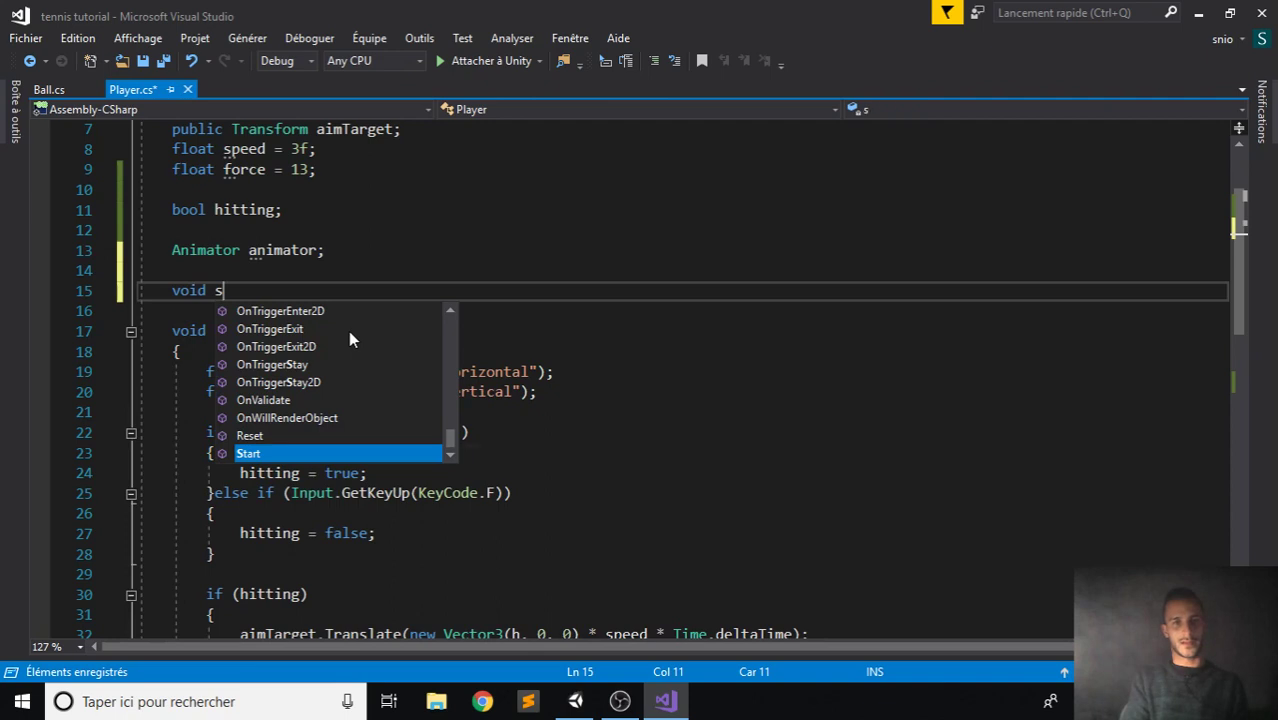
{"action": "key", "text": "Tab"}
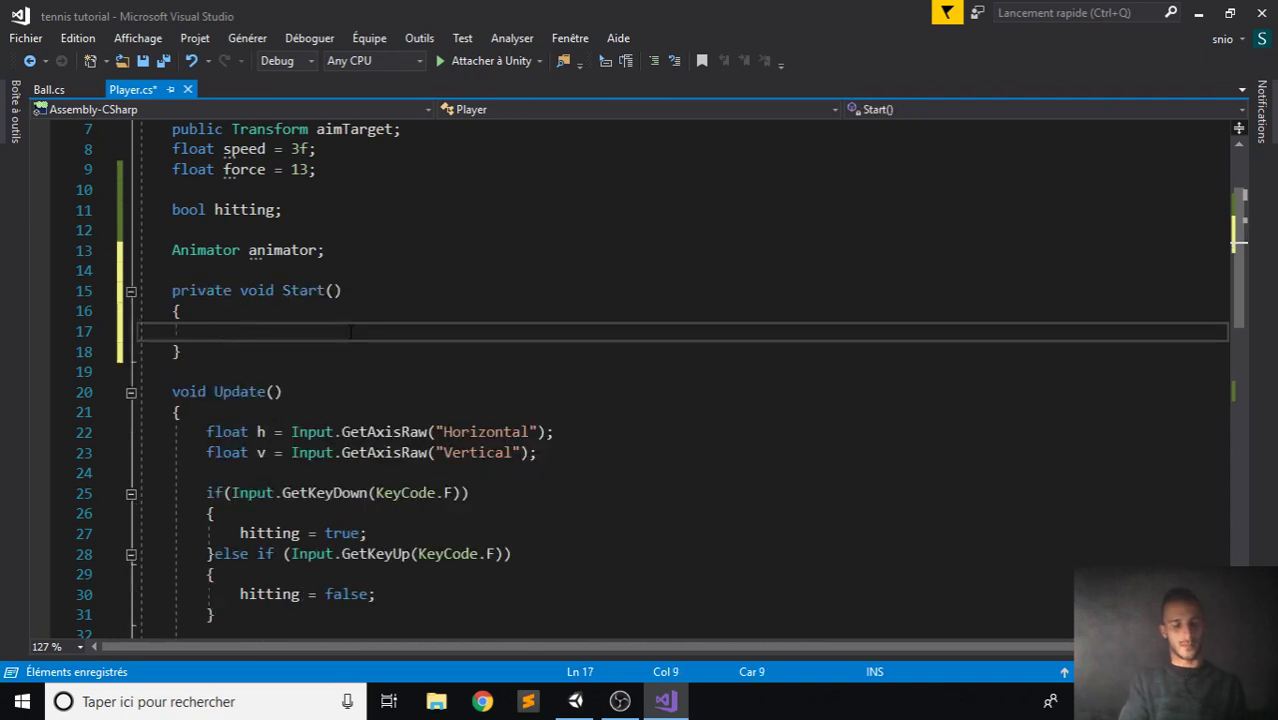
In Start, assign GetComponent<Animator>() to animator and save the script.
{"action": "type", "text": "animator = g"}
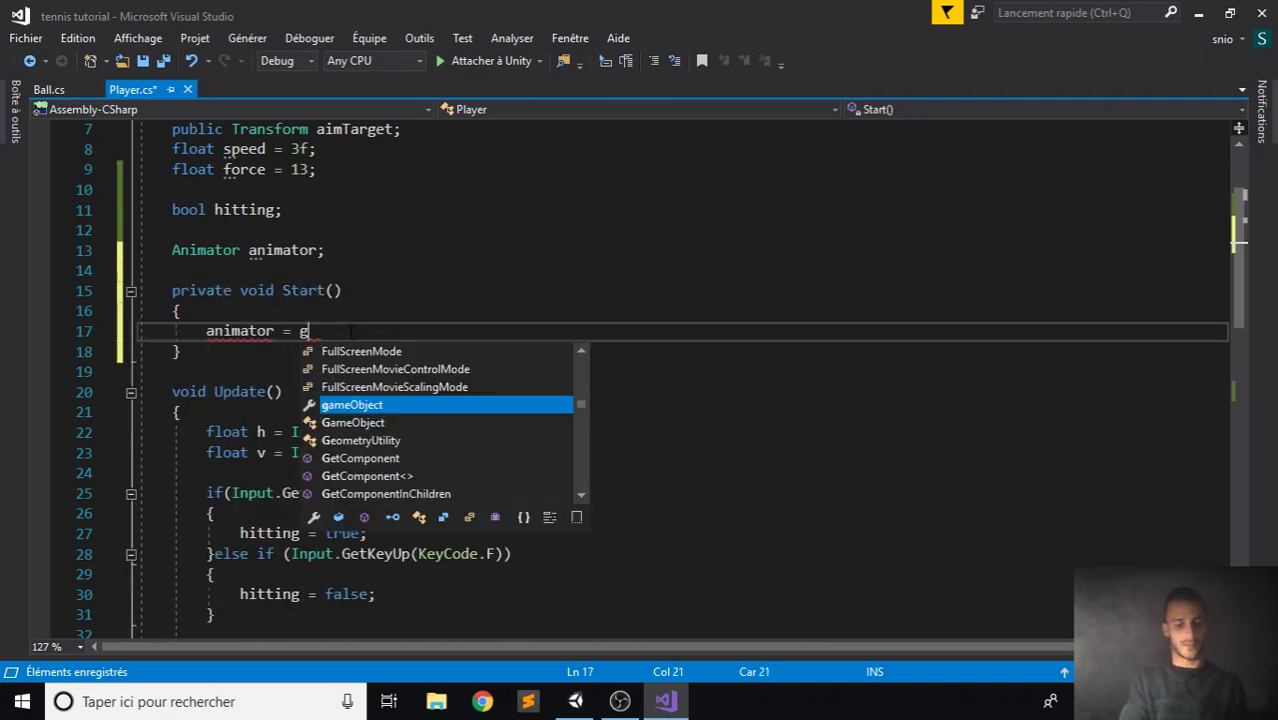
{"action": "type", "text": "etc<A"}
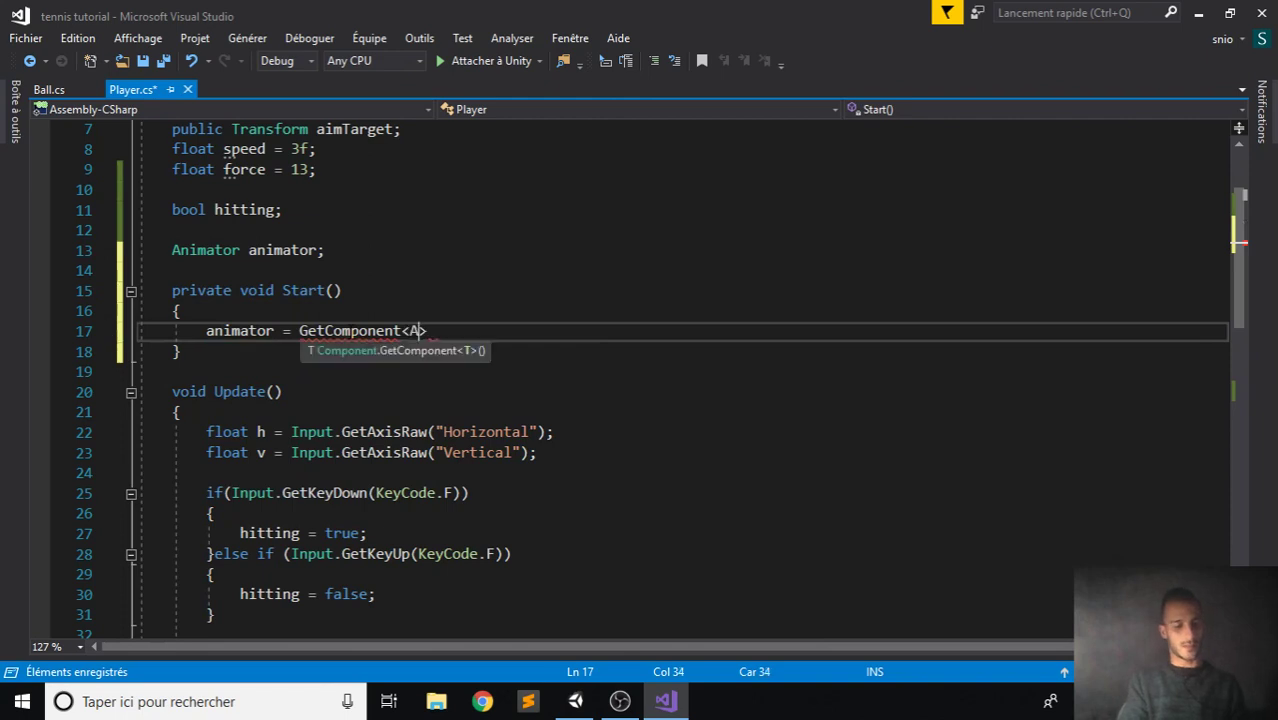
{"action": "type", "text": "nim"}
{"action": "key", "text": "Tab"}
{"action": "type", "text": ">"}
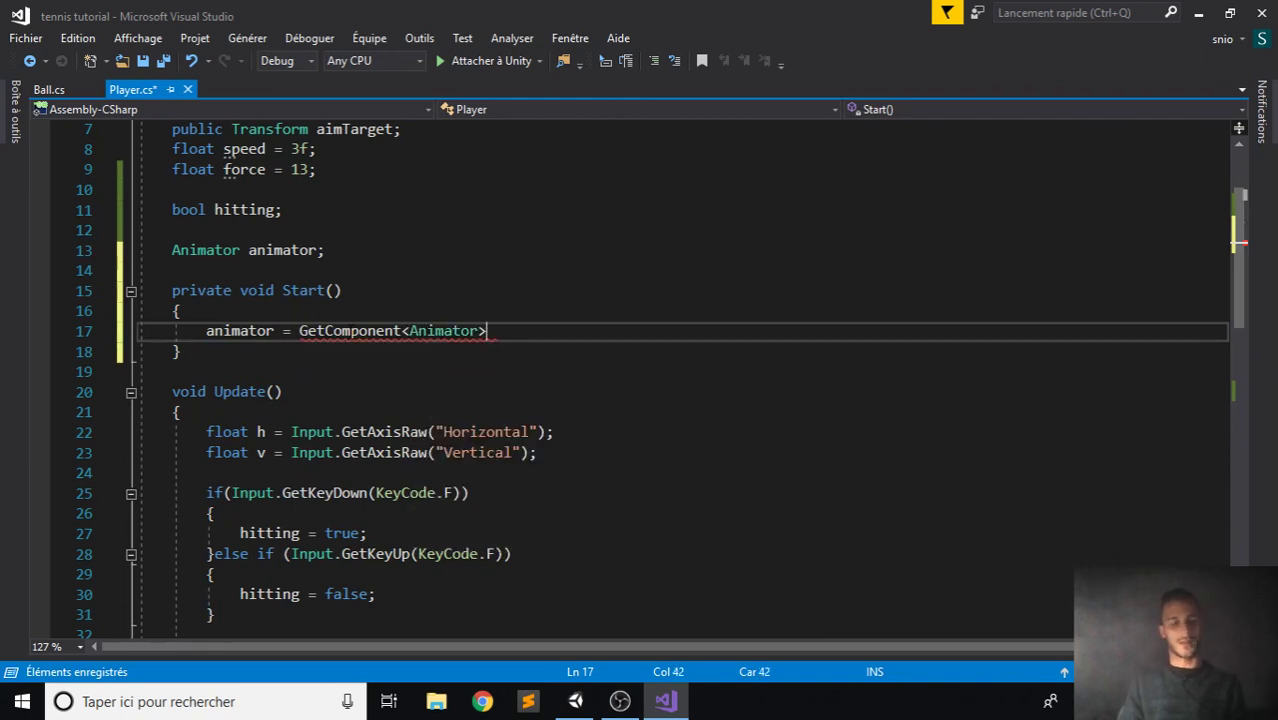
{"action": "type", "text": "();"}
{"action": "key", "text": "ctrl+s"}
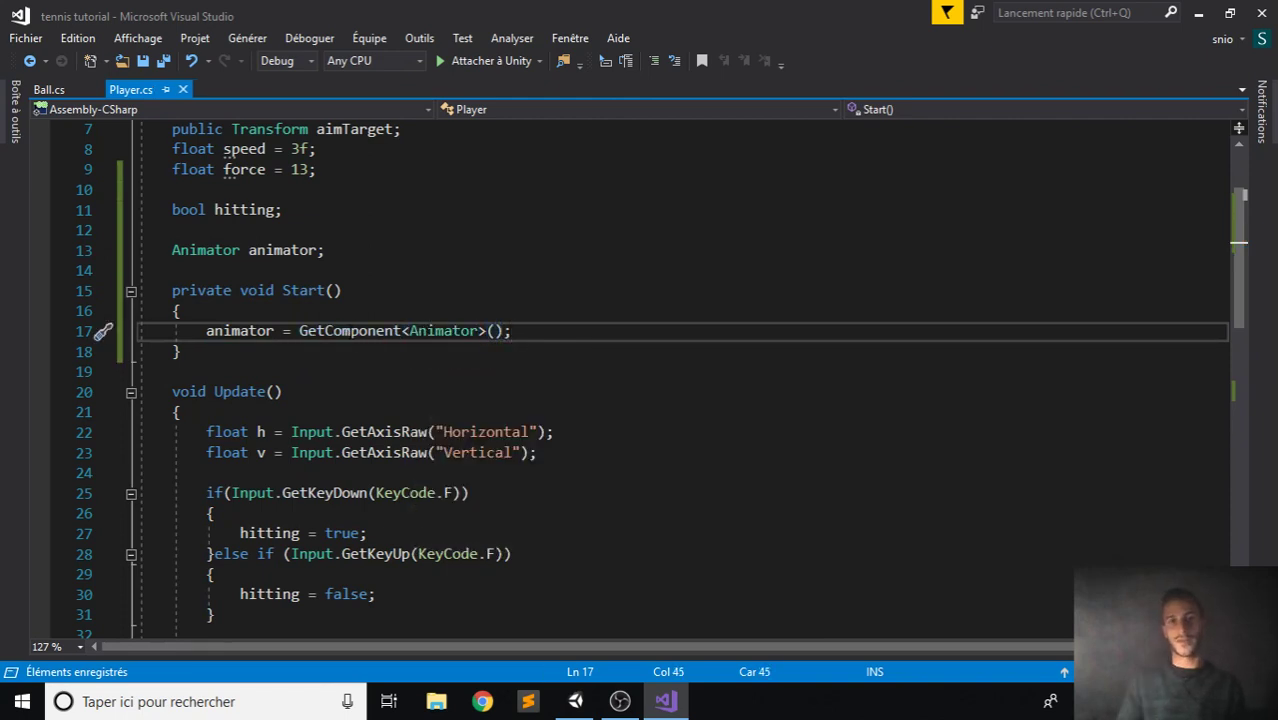
{"action": "scroll", "coordinate": [389, 342], "scroll_direction": "down", "scroll_amount": 3}
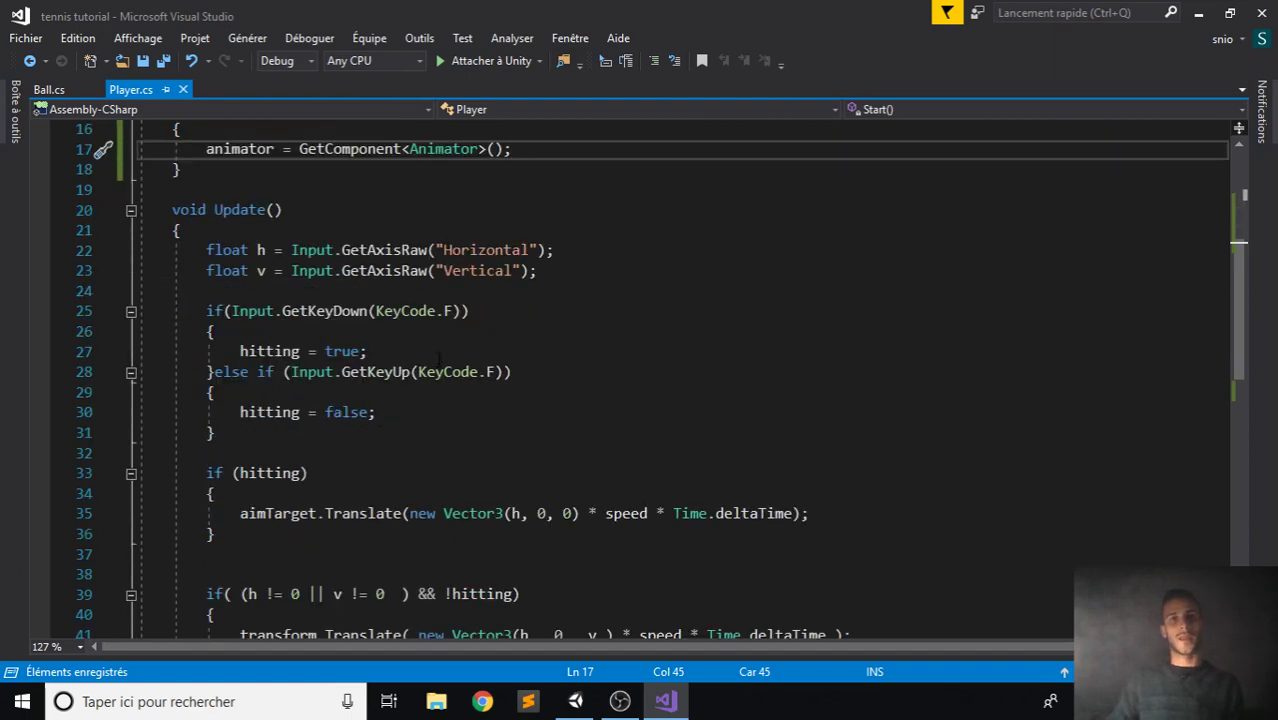
In OnTriggerEnter, add animator.Play("forehand"); below the Rigidbody velocity assignment inside the Ball tag check and save the script.
{"action": "scroll", "coordinate": [385, 386], "scroll_direction": "down", "scroll_amount": 3}
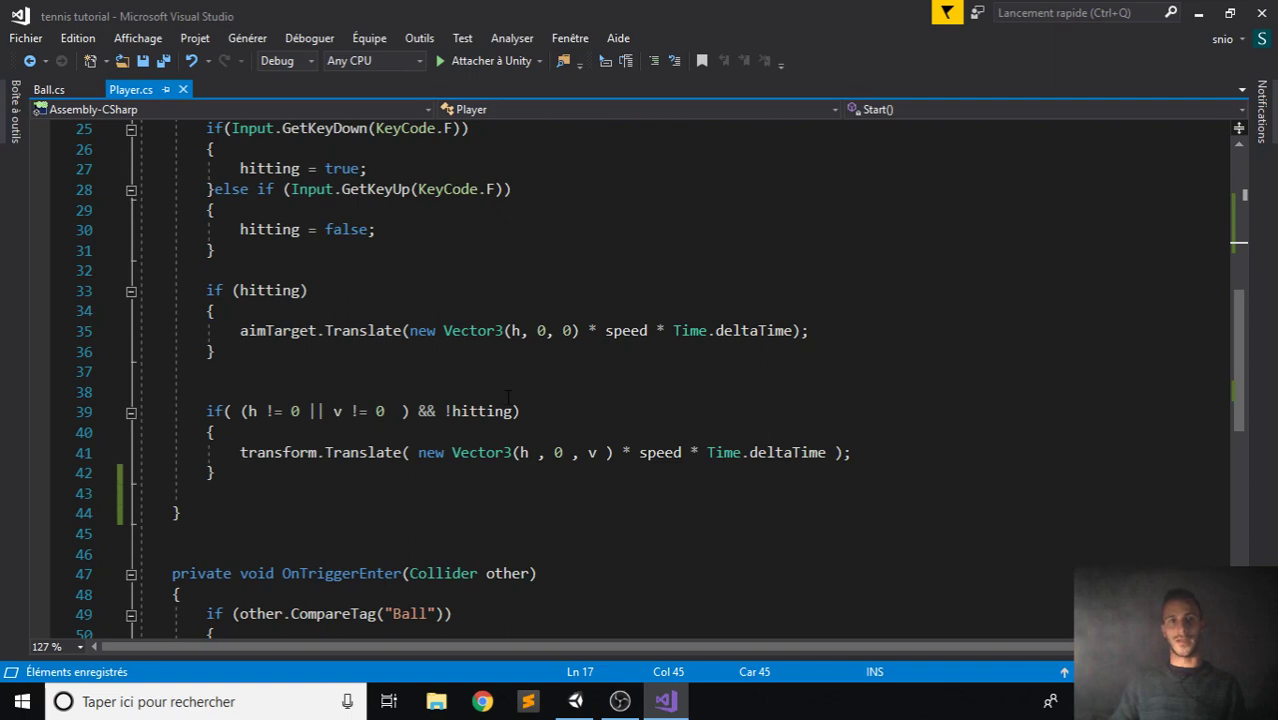
{"action": "scroll", "coordinate": [496, 367], "scroll_direction": "up", "scroll_amount": 2}
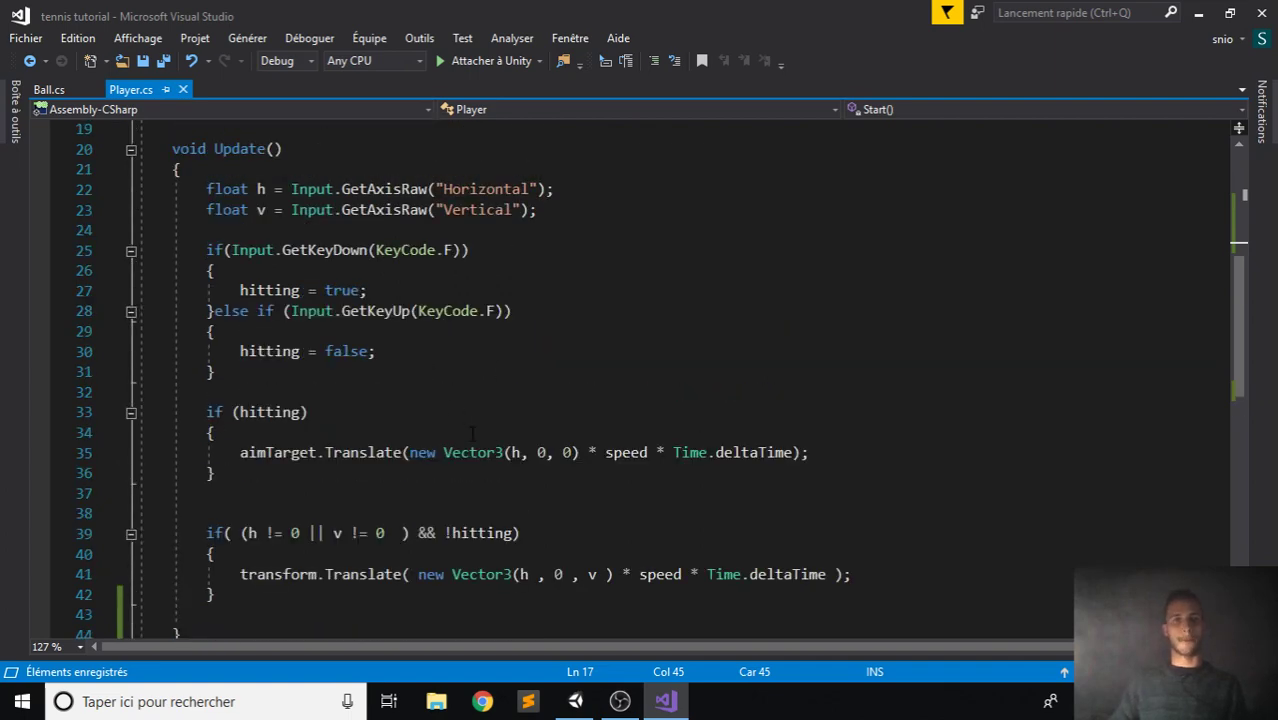
{"action": "scroll", "coordinate": [472, 433], "scroll_direction": "down", "scroll_amount": 2}
{"action": "scroll", "coordinate": [471, 433], "scroll_direction": "down", "scroll_amount": 5}
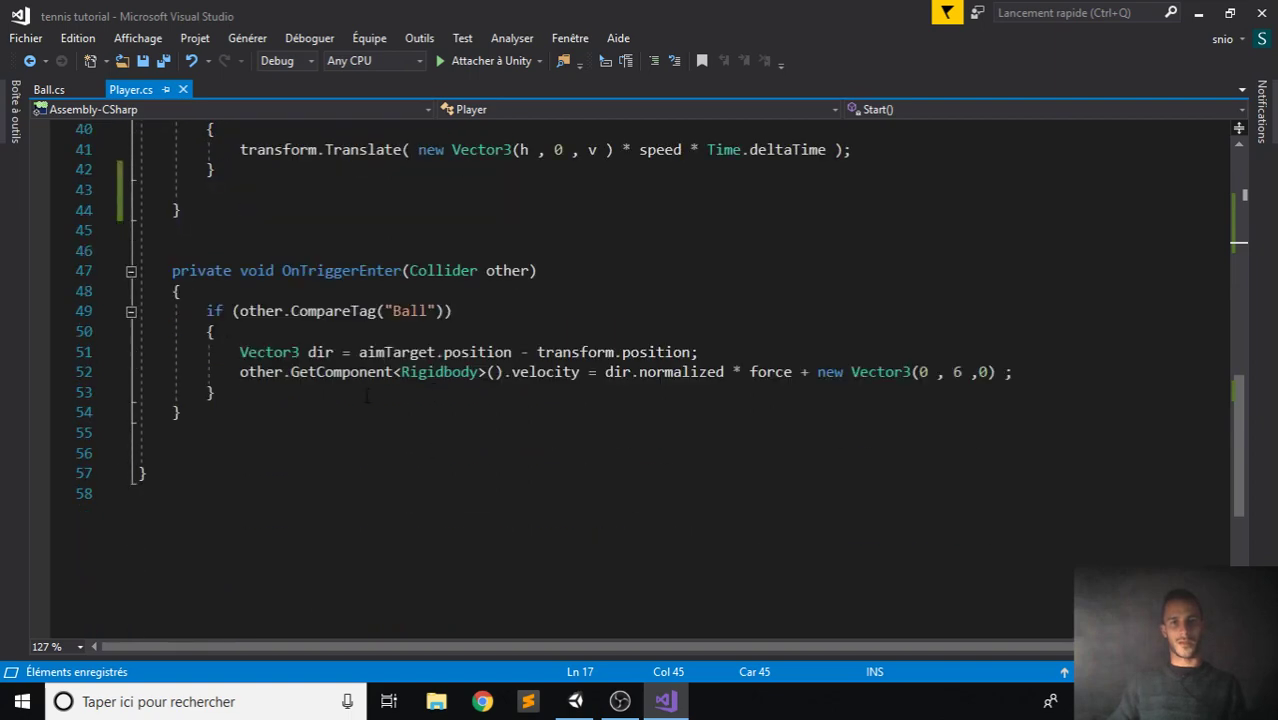
{"action": "scroll", "coordinate": [465, 445], "scroll_direction": "up", "scroll_amount": 2}
{"action": "scroll", "coordinate": [616, 456], "scroll_direction": "down", "scroll_amount": 1}
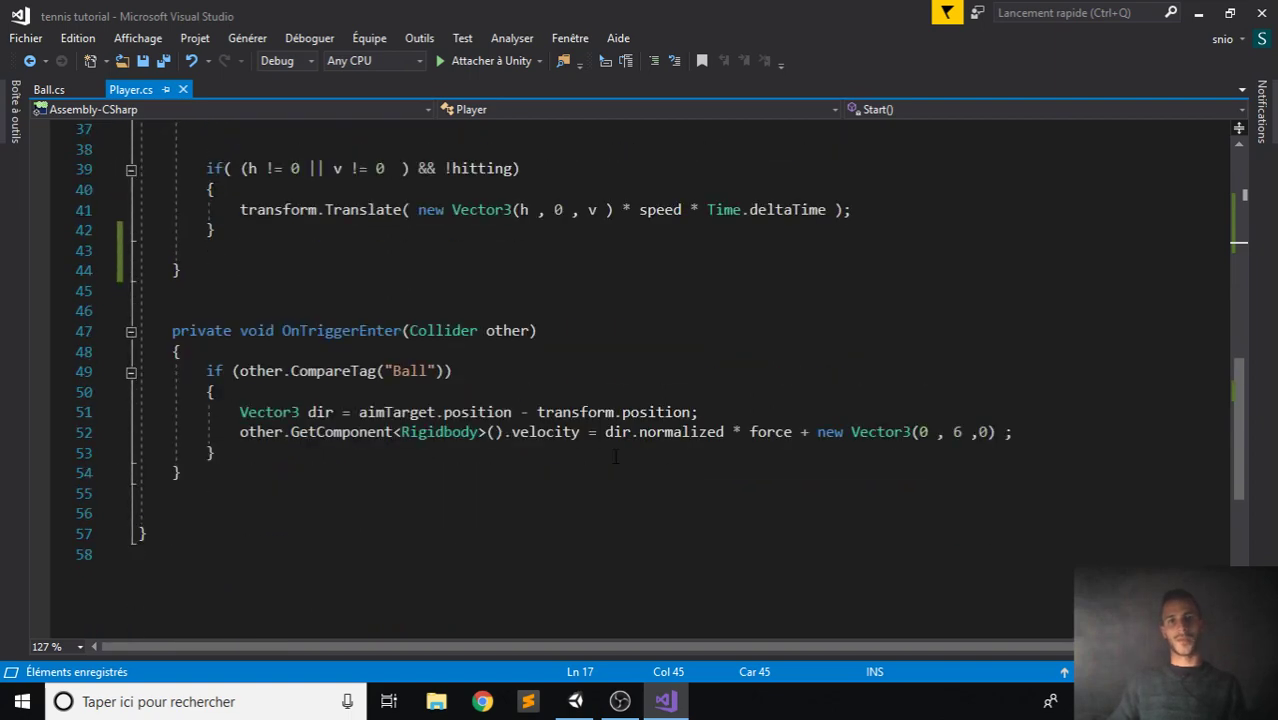
{"action": "left_click", "coordinate": [1043, 430]}
{"action": "key", "text": "Return"}
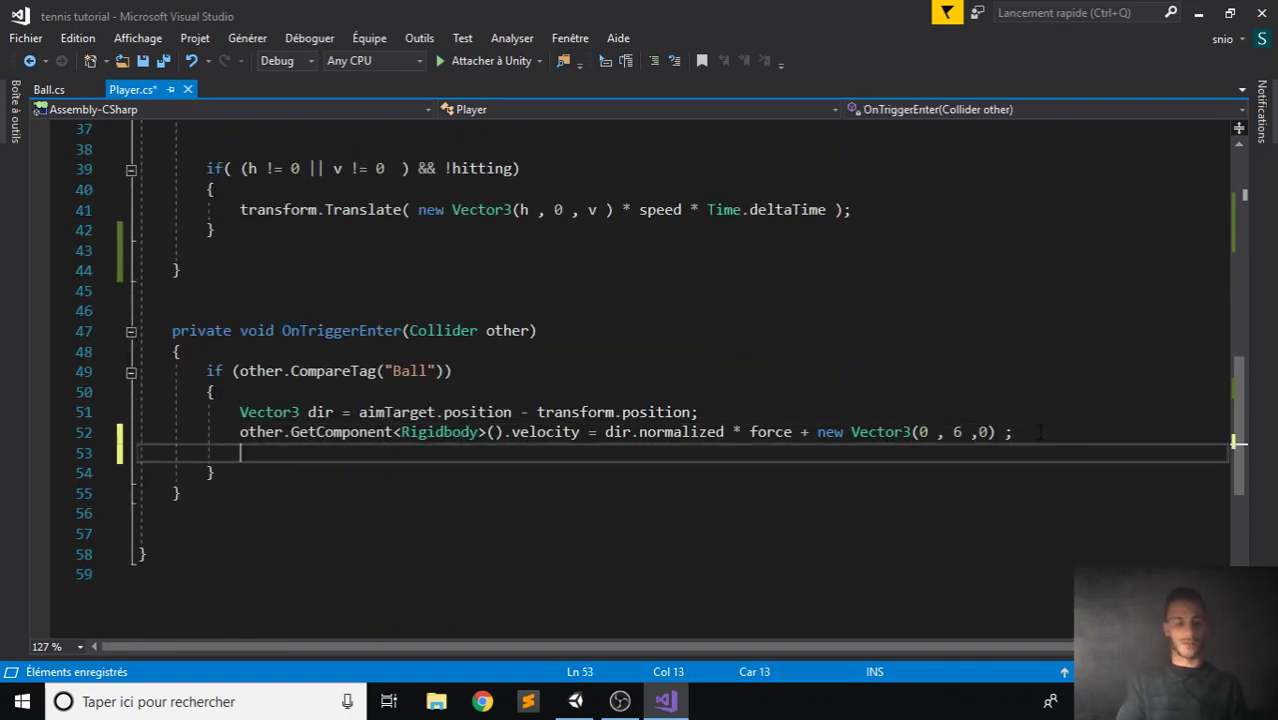
{"action": "type", "text": "ani"}
{"action": "key", "text": "Tab"}
{"action": "type", "text": ".Playu"}
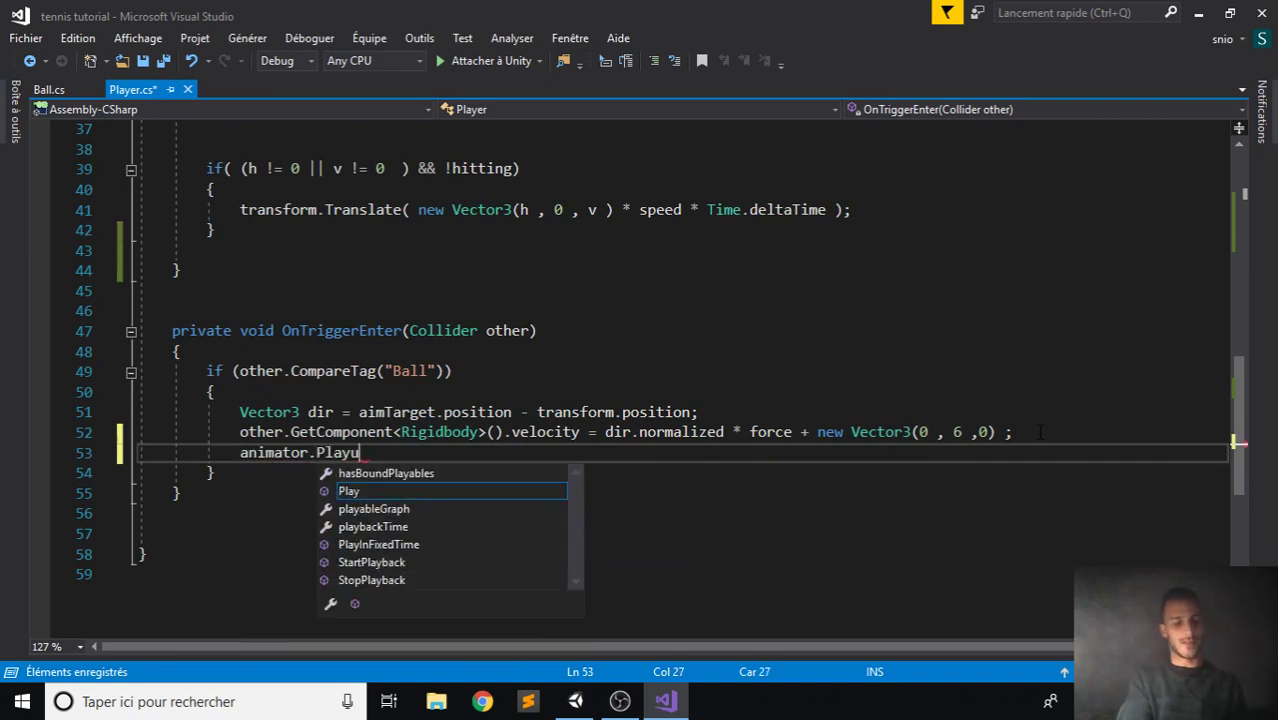
{"action": "key", "text": "BackSpace"}
{"action": "type", "text": "(\""}
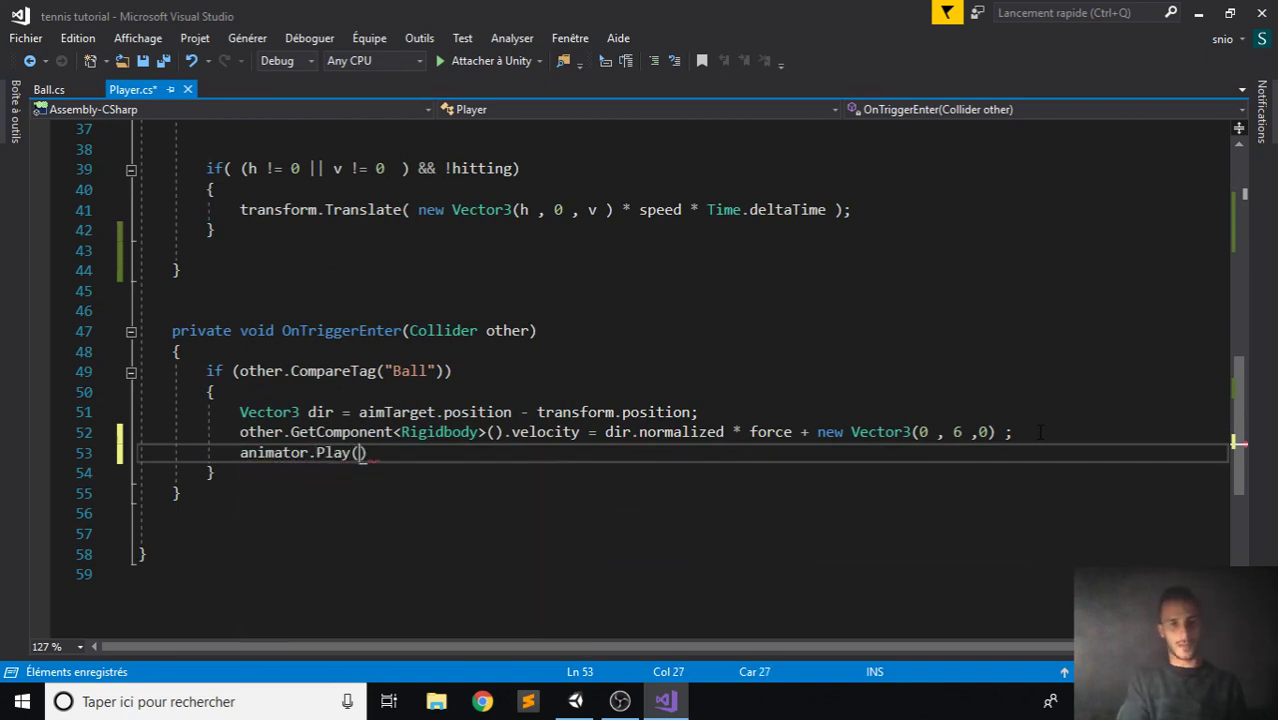
{"action": "type", "text": "forehand\")"}
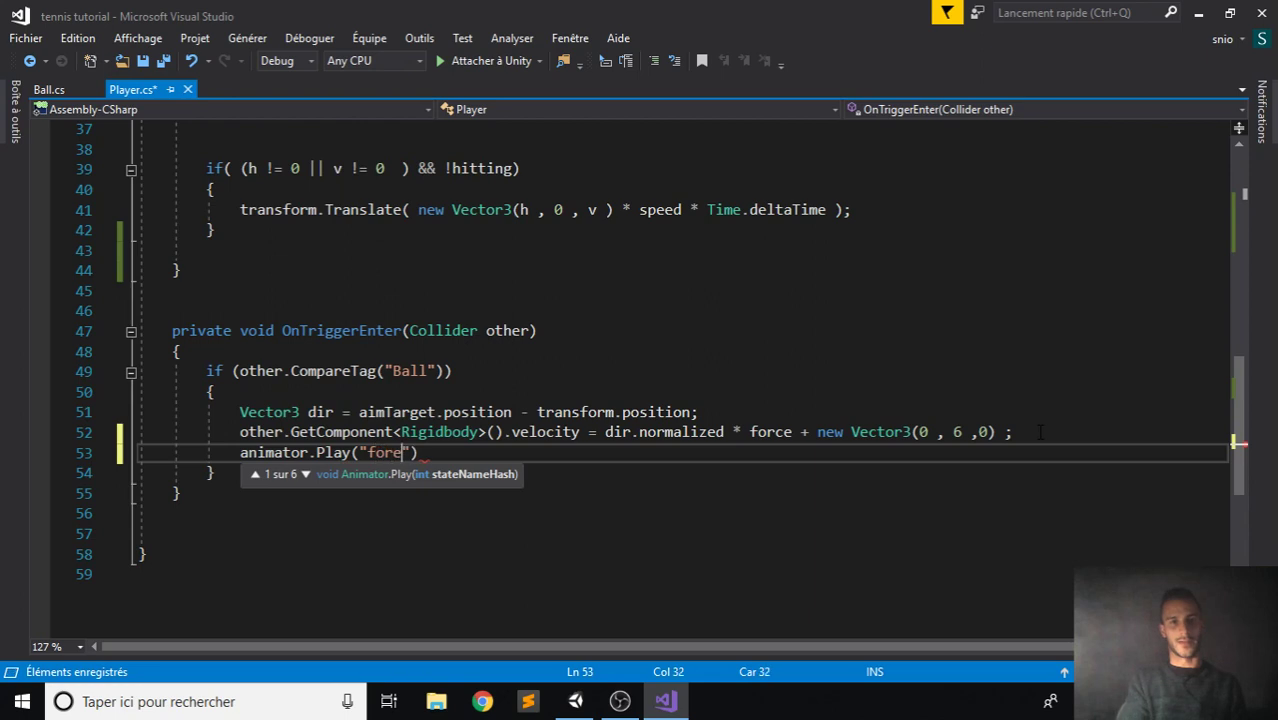
{"action": "type", "text": ";"}
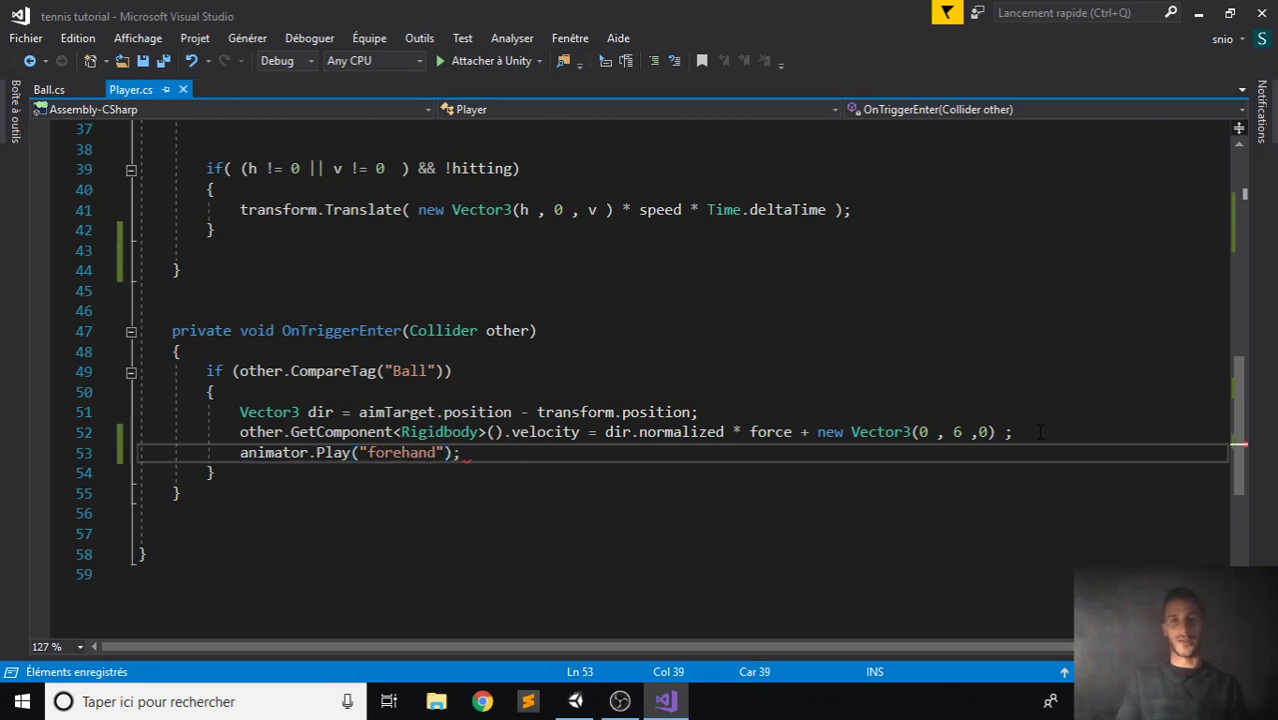
{"action": "key", "text": "ctrl+s"}
Switch to Unity, run the game, move the player right to the ball to test the forehand swing, and stop the game.
{"action": "left_click", "coordinate": [577, 702]}
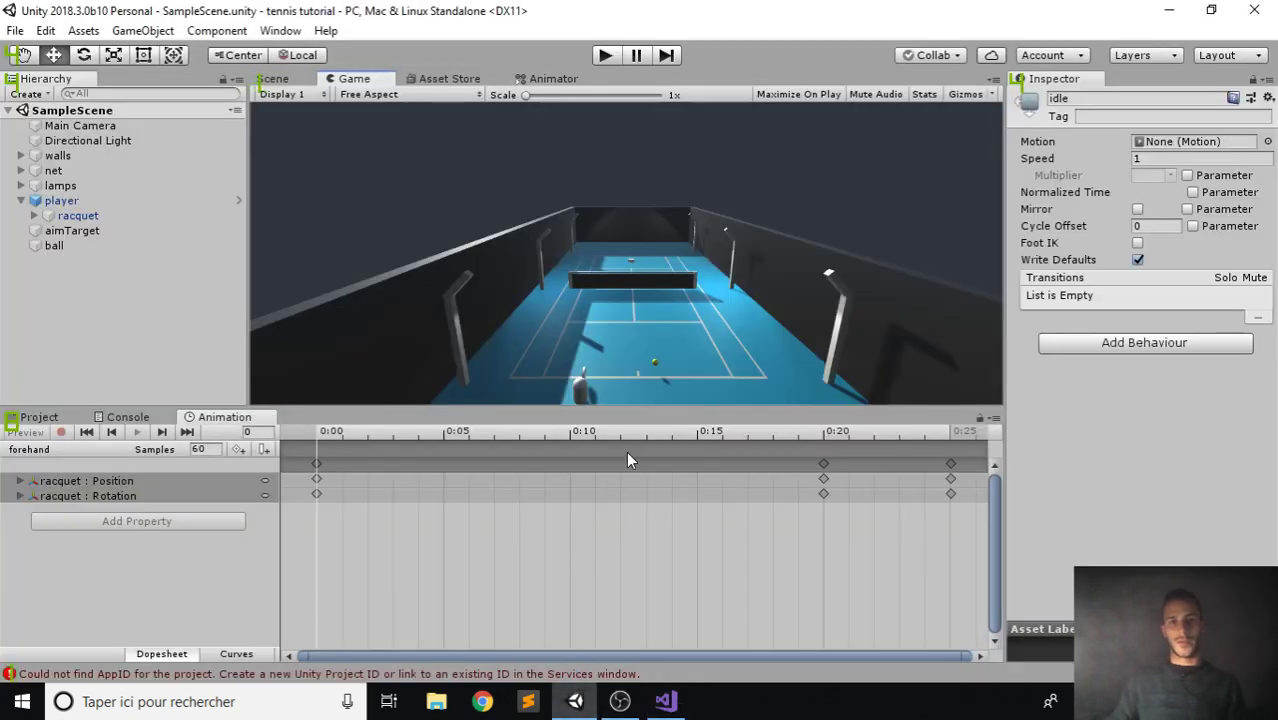
{"action": "left_click", "coordinate": [607, 55]}
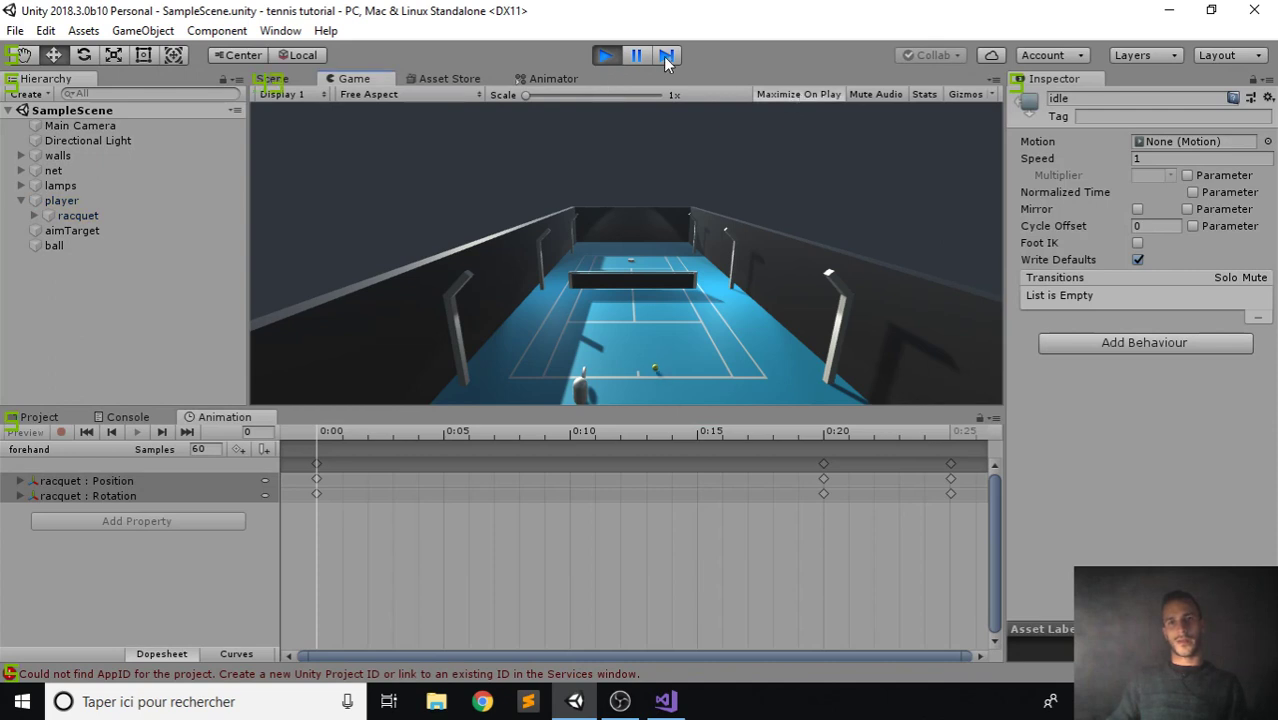
{"action": "left_click", "coordinate": [643, 54]}
{"action": "key", "text": "Right"}
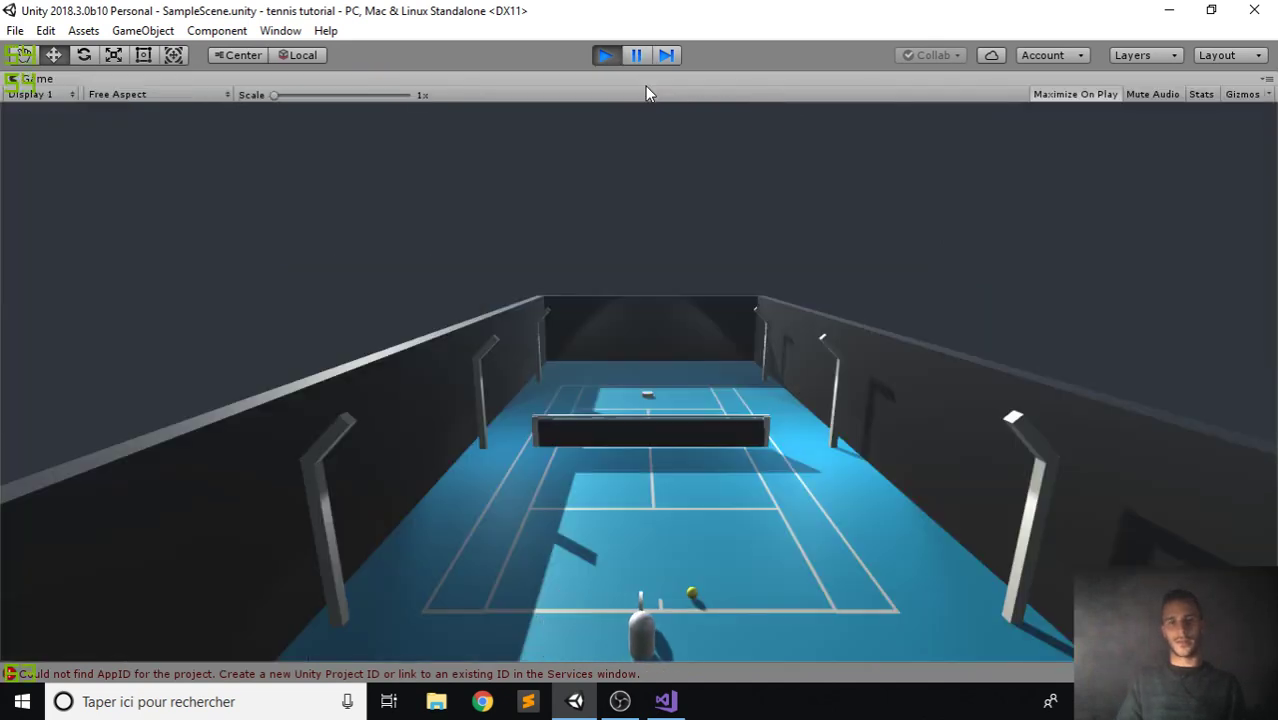
{"action": "key", "text": "Right"}
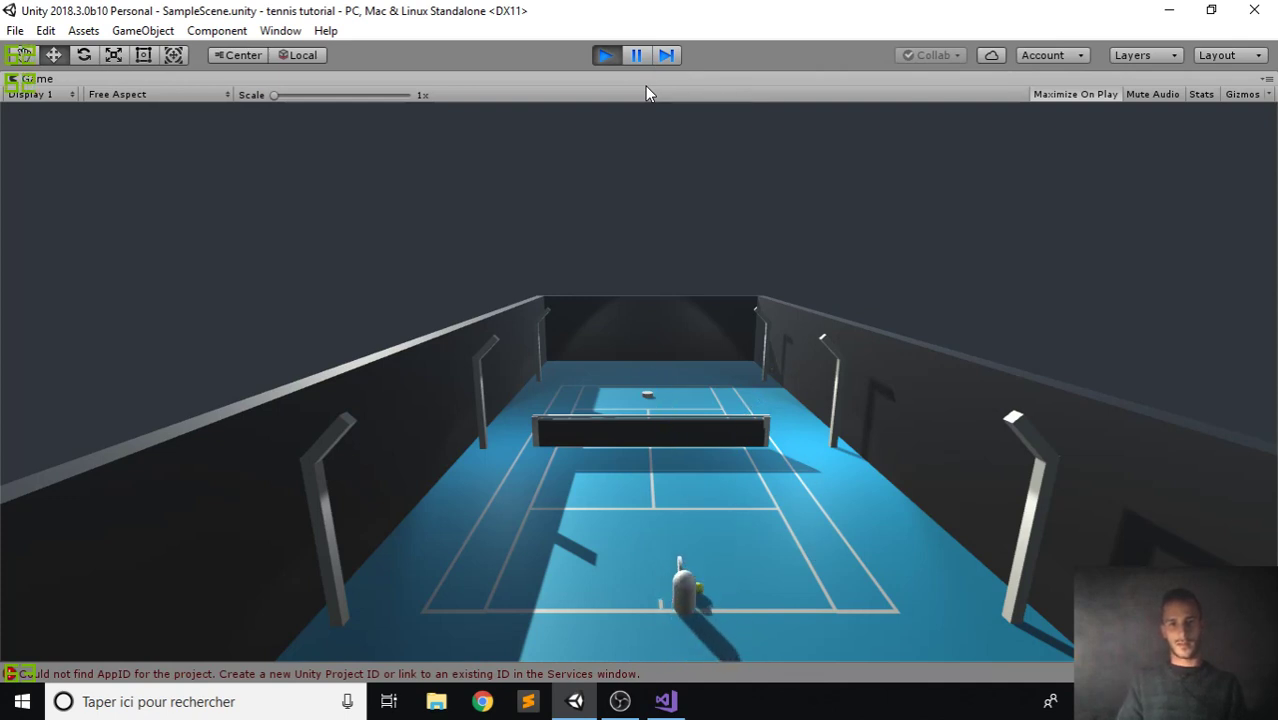
{"action": "left_click", "coordinate": [605, 55]}
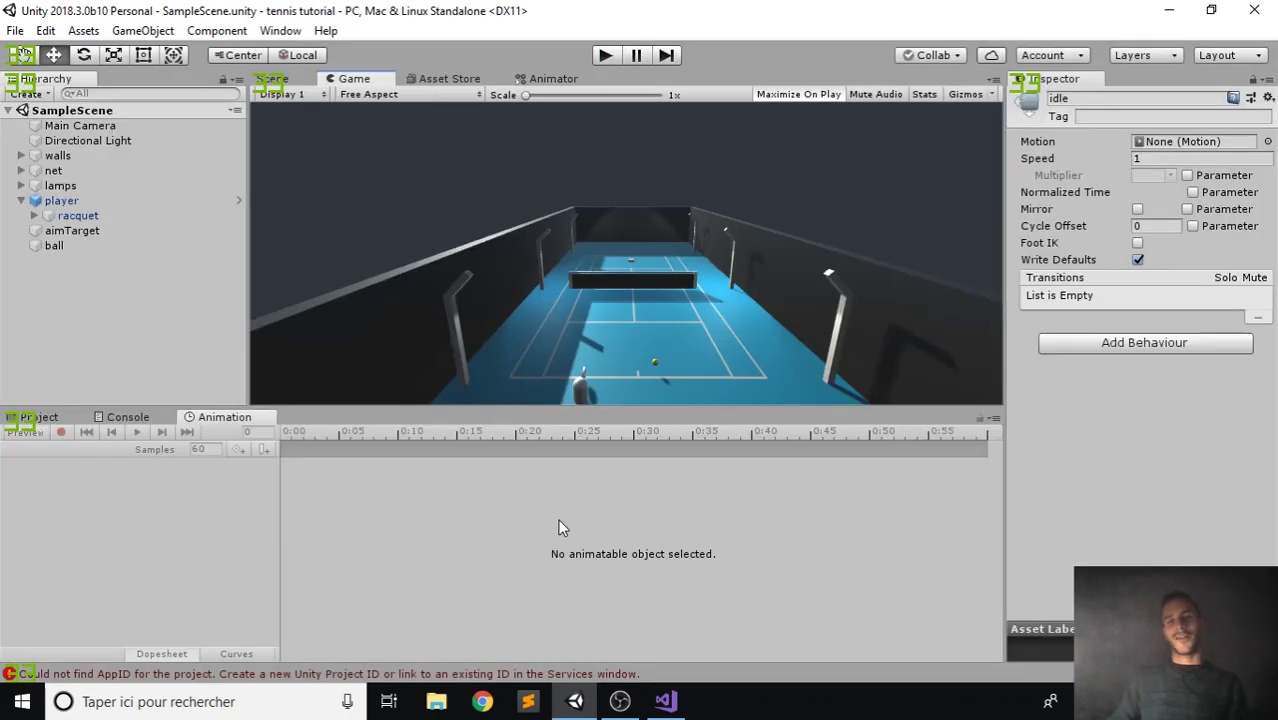
Shorten the player's forehand clip by moving its middle keyframes to 0:03 and its last keyframes to 0:06.
{"action": "left_click", "coordinate": [61, 200]}
{"action": "scroll", "coordinate": [813, 486], "scroll_direction": "down", "scroll_amount": 2}
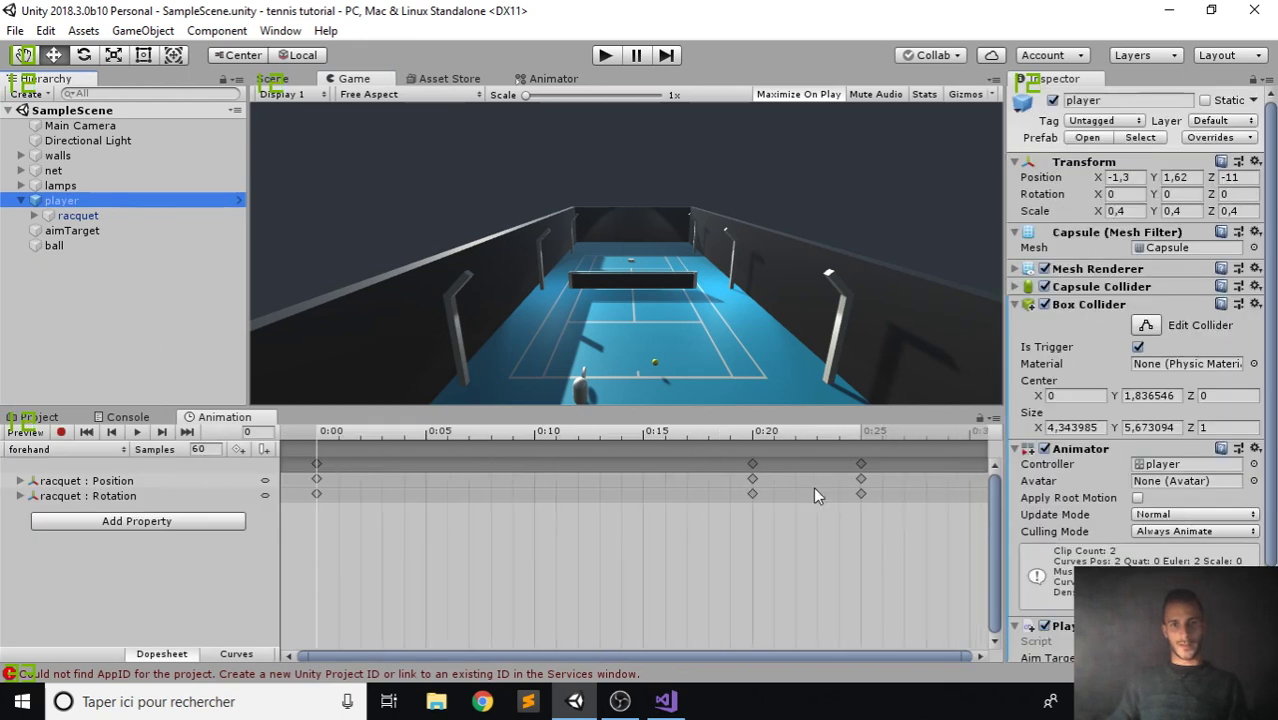
{"action": "left_click", "coordinate": [740, 463]}
{"action": "left_click", "coordinate": [844, 464], "text": "shift"}
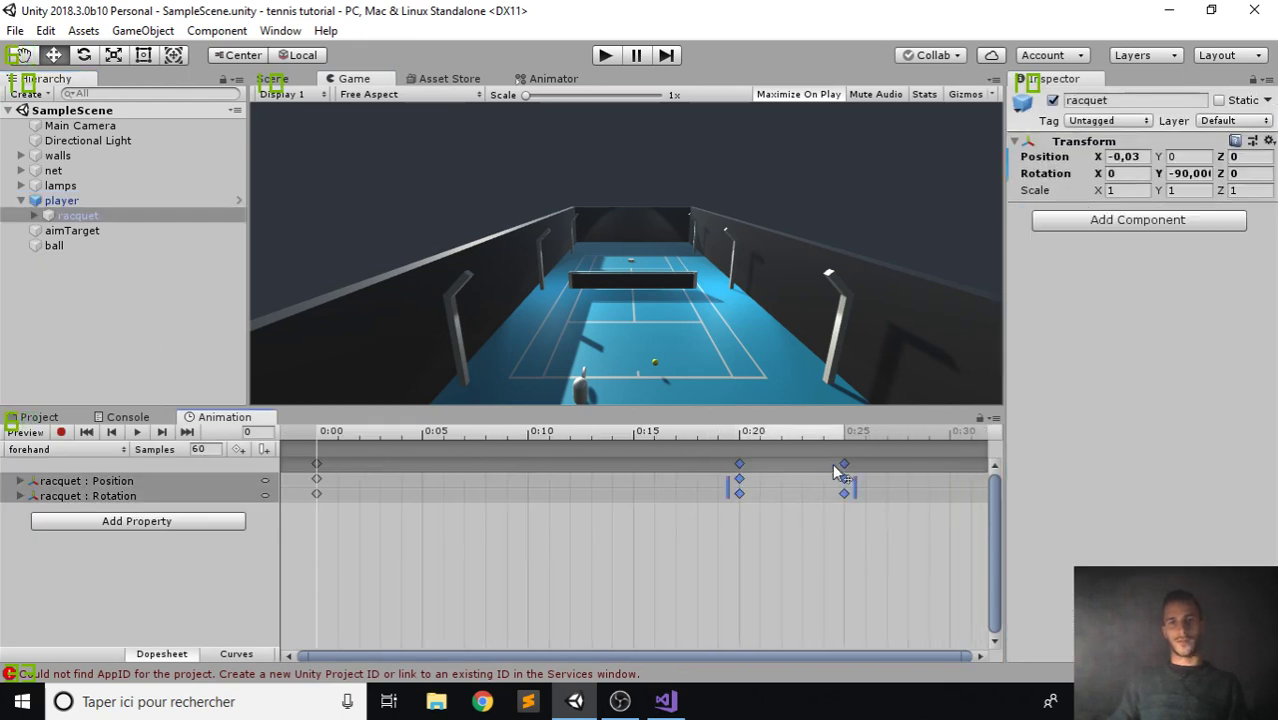
{"action": "left_click_drag", "start_coordinate": [739, 465], "coordinate": [381, 466]}
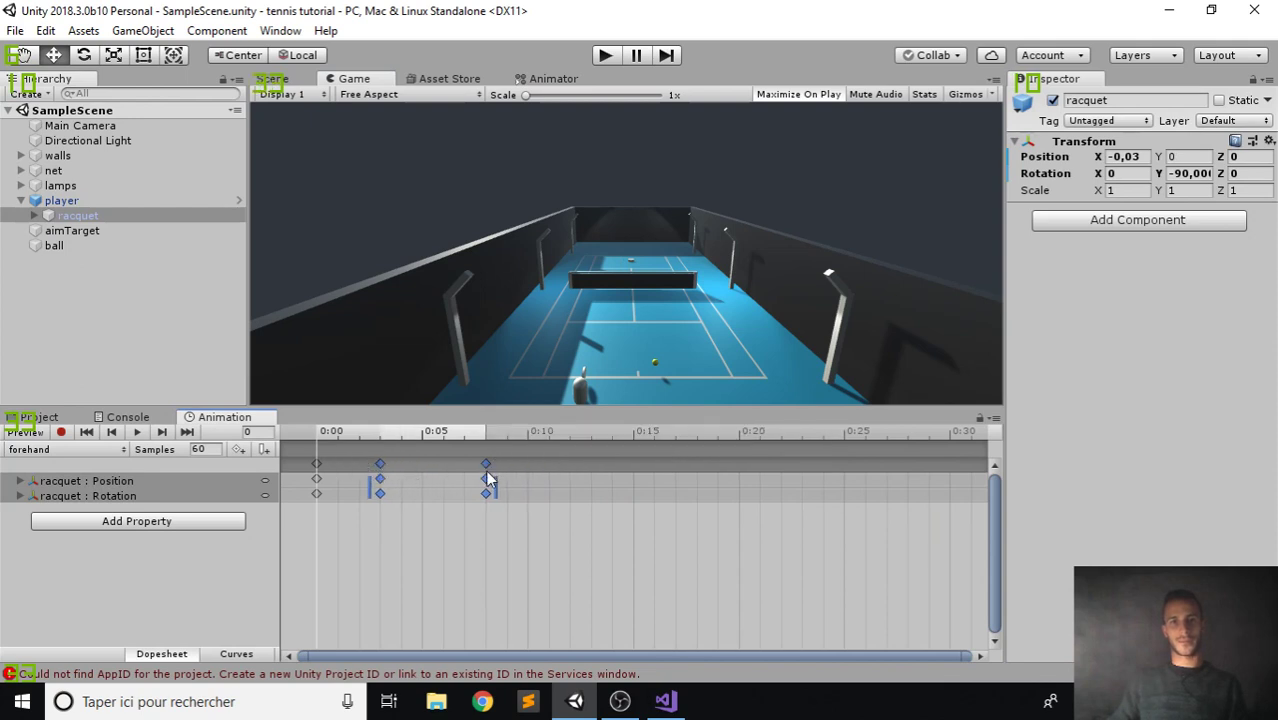
{"action": "left_click", "coordinate": [527, 504]}
{"action": "left_click_drag", "start_coordinate": [486, 466], "coordinate": [444, 468]}
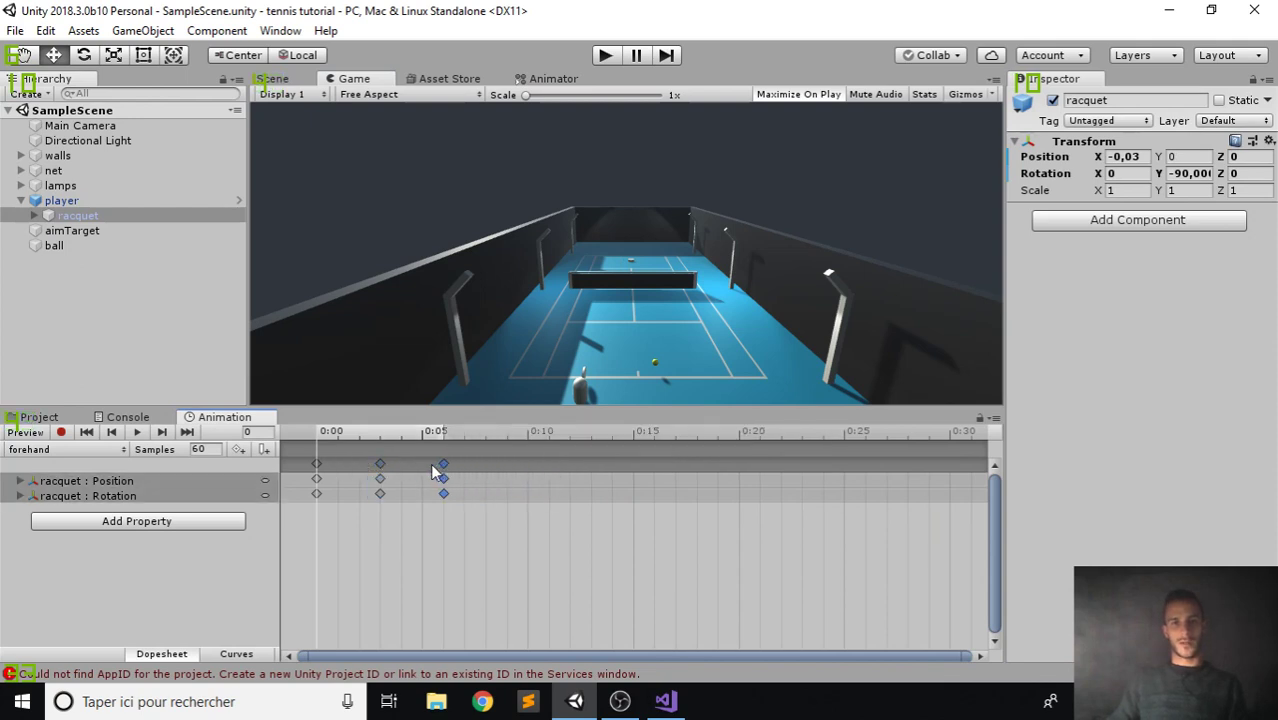
Shorten the backhand clip by moving its middle keyframes to 0:03 and its last keyframes to 0:07.
{"action": "left_click", "coordinate": [60, 449]}
{"action": "left_click", "coordinate": [50, 466]}
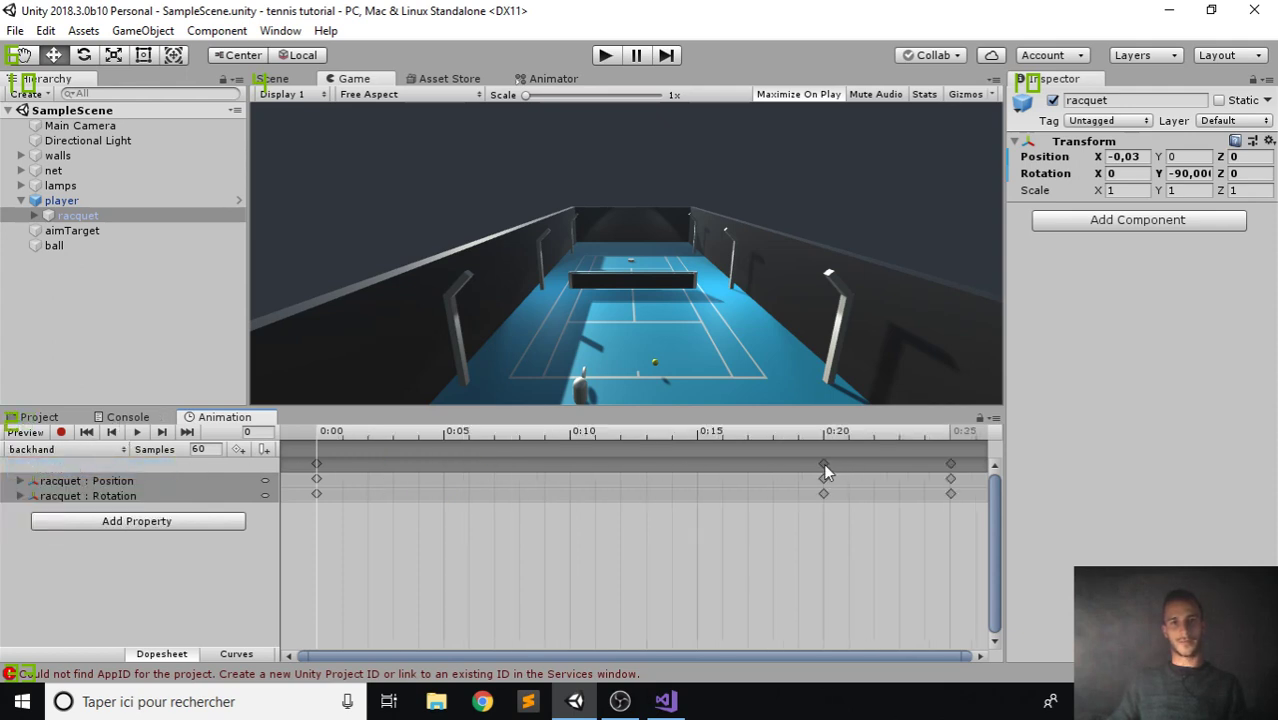
{"action": "left_click_drag", "start_coordinate": [823, 465], "coordinate": [393, 468]}
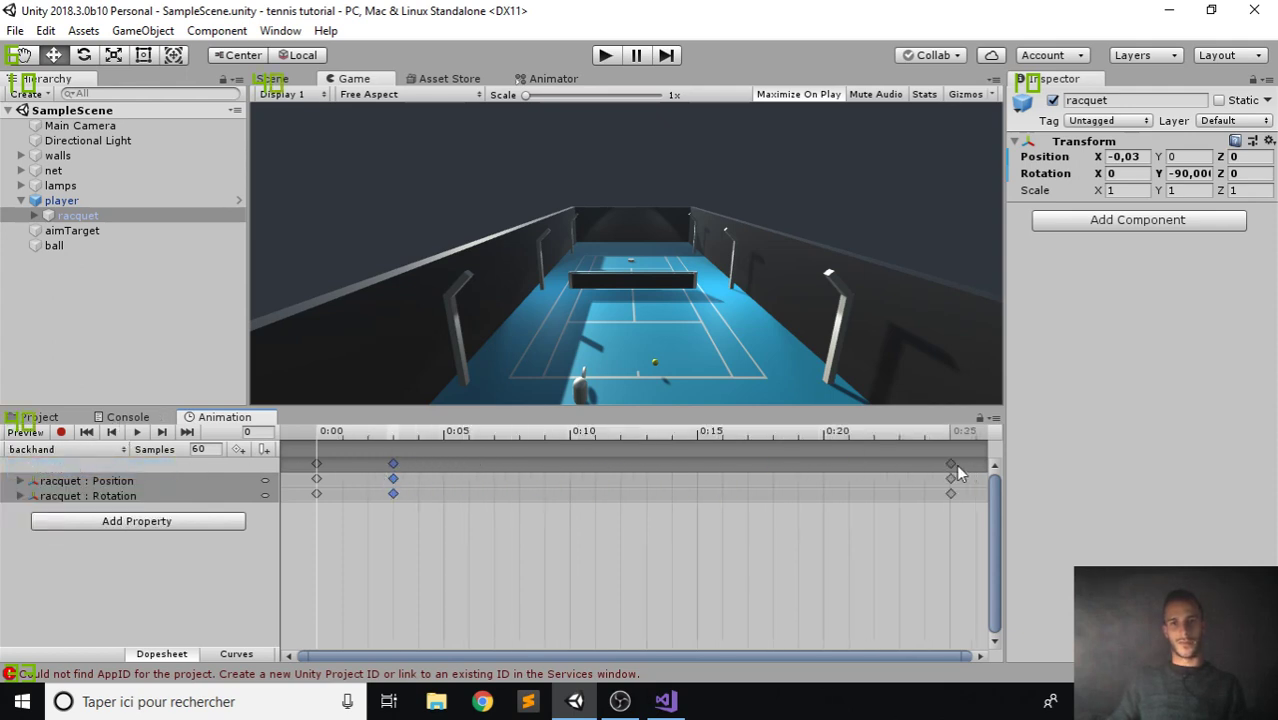
{"action": "left_click_drag", "start_coordinate": [953, 466], "coordinate": [494, 480]}
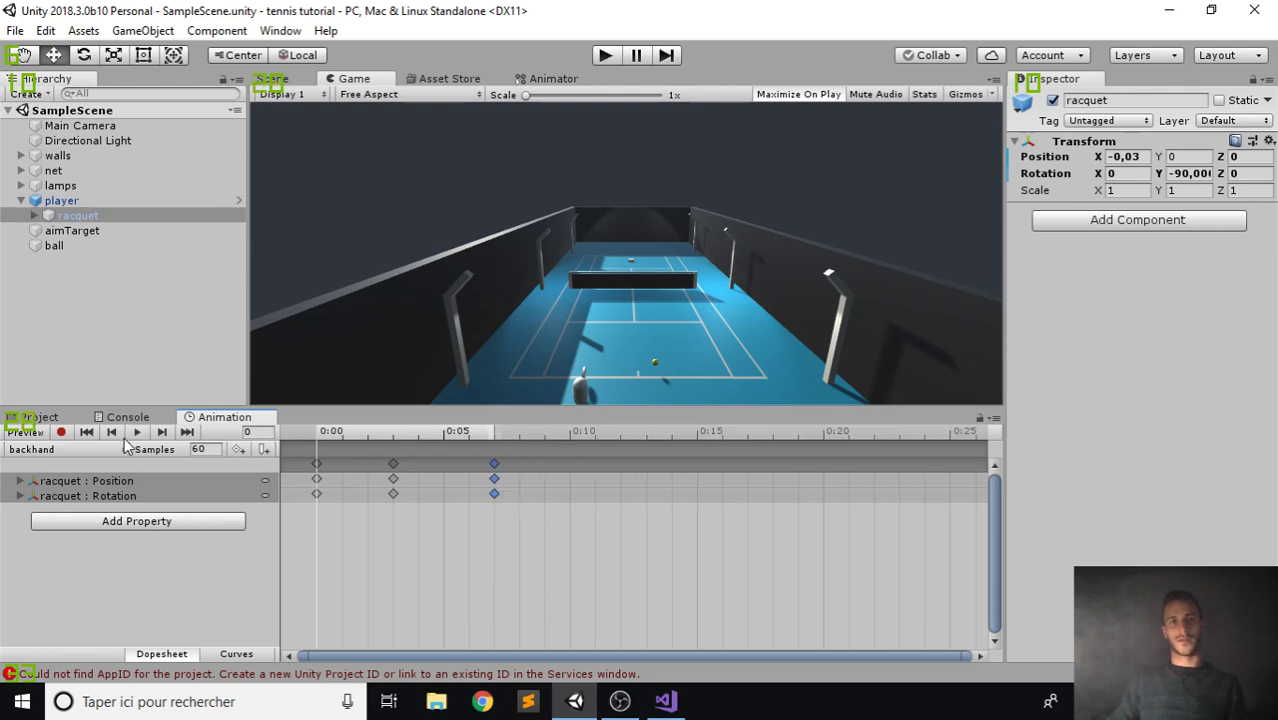
Run the game to test the shortened forehand swing and stop it.
{"action": "left_click", "coordinate": [605, 55]}
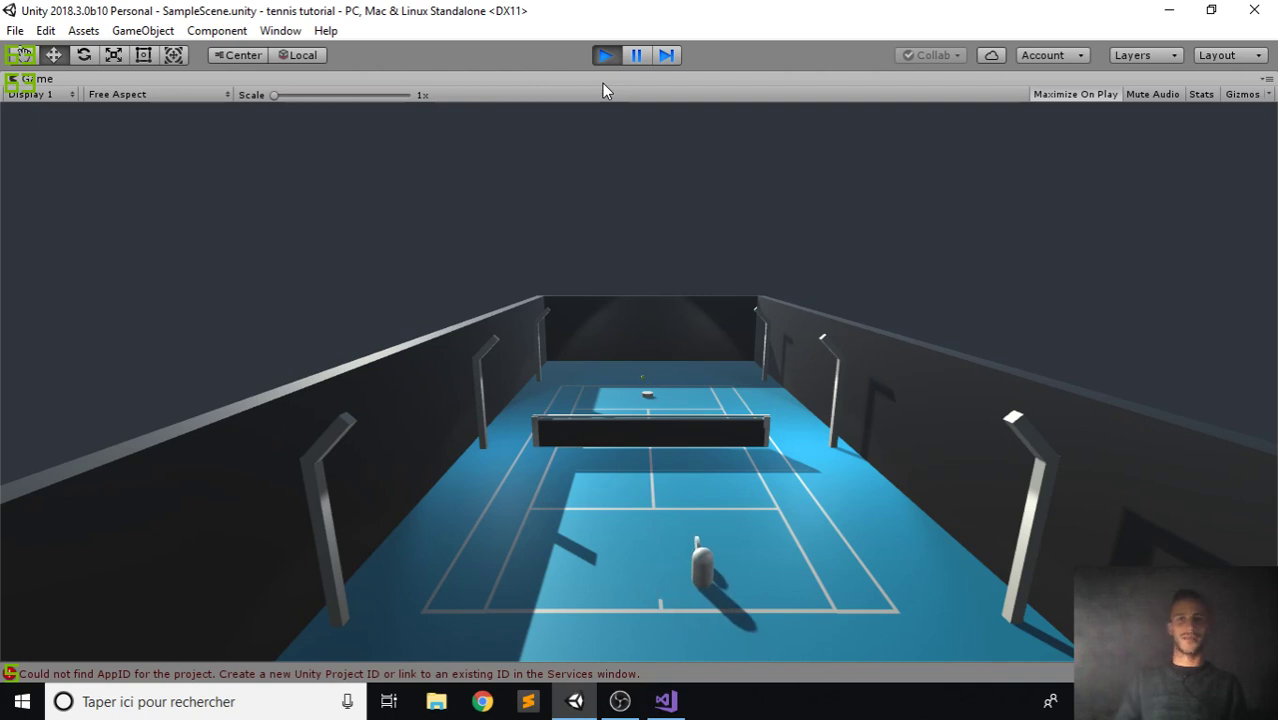
{"action": "left_click", "coordinate": [612, 56]}
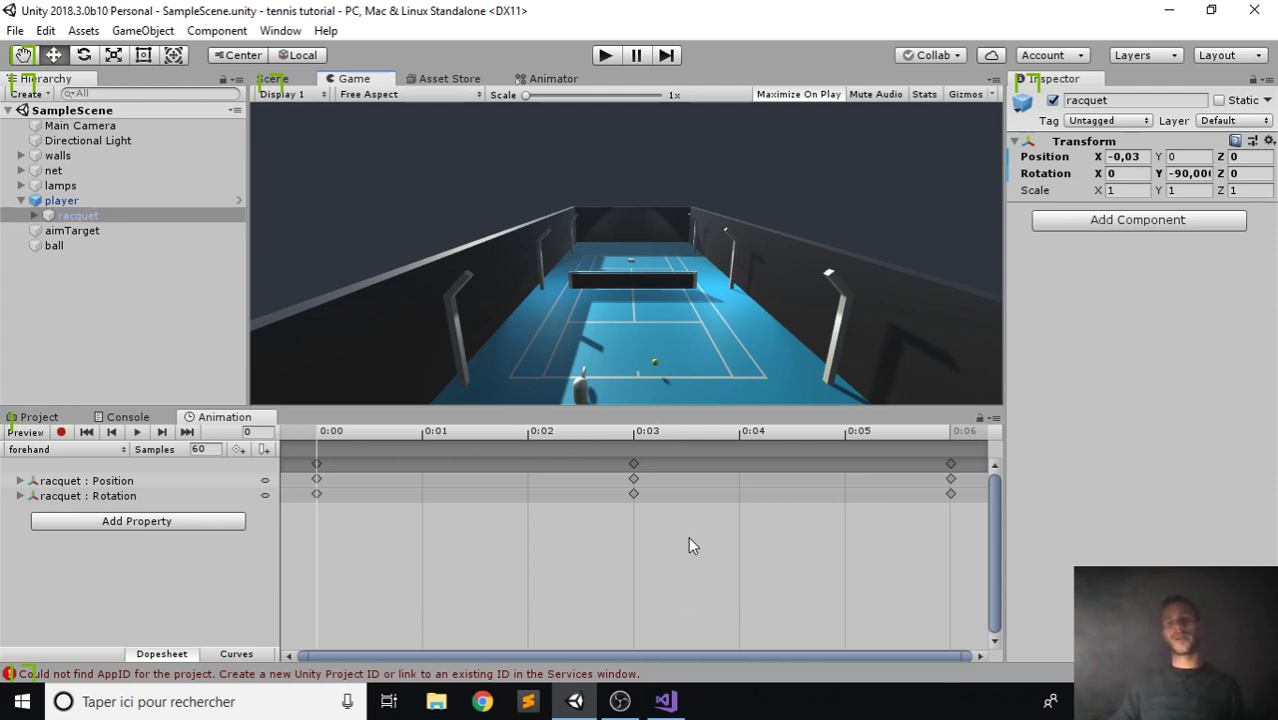
Switch to Player.cs in Visual Studio and insert two blank lines above the animator.Play("forehand") call.
{"action": "left_click", "coordinate": [665, 701]}
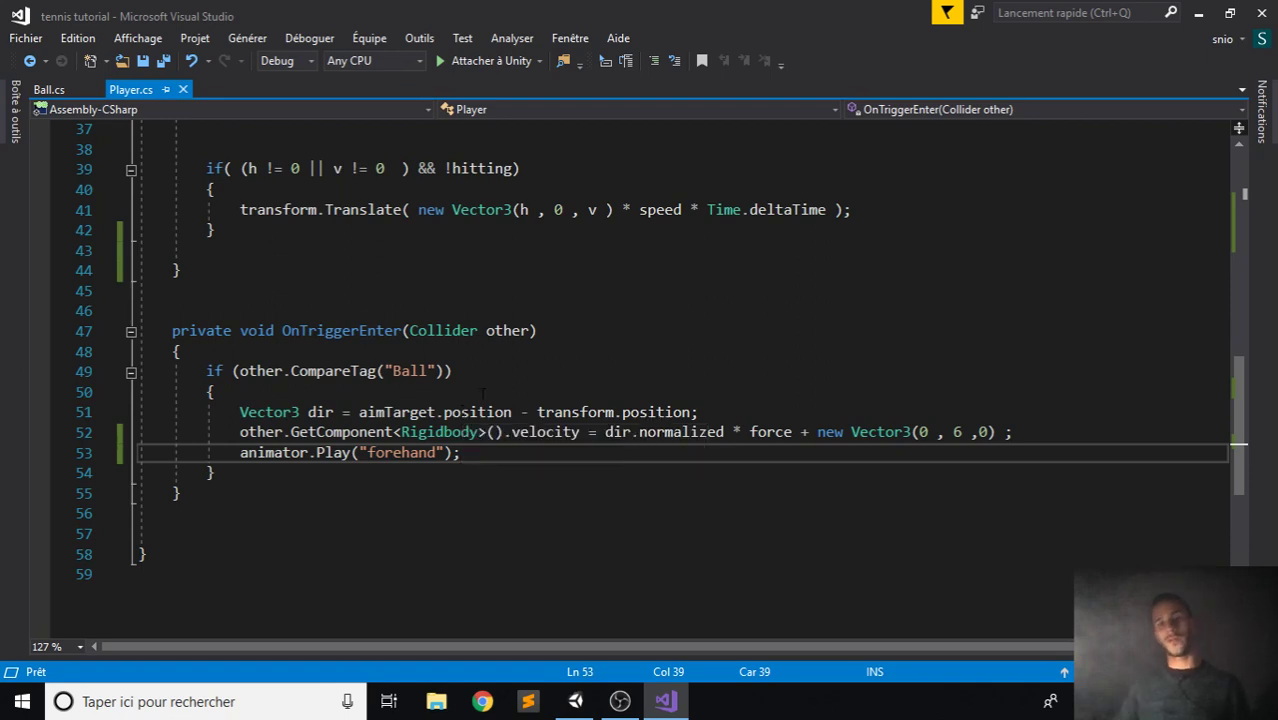
{"action": "scroll", "coordinate": [516, 458], "scroll_direction": "up", "scroll_amount": 1}
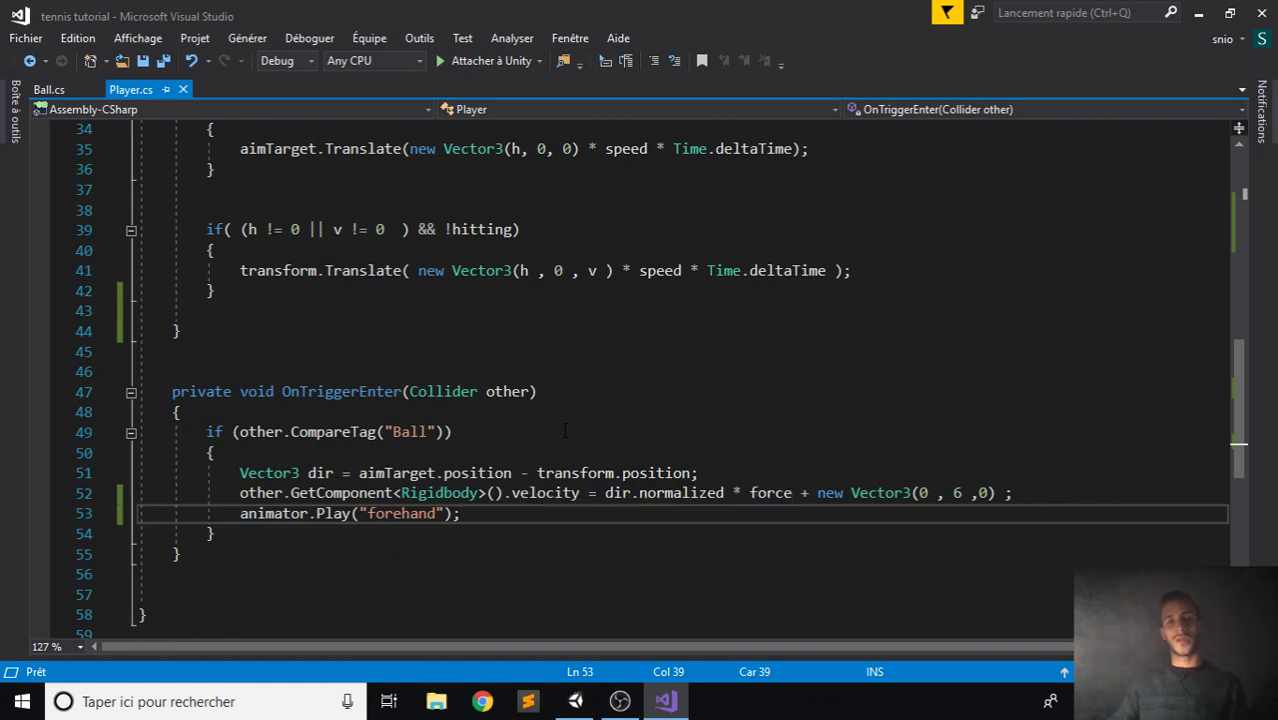
{"action": "left_click", "coordinate": [240, 513]}
{"action": "key", "text": "Return"}
{"action": "key", "text": "Return"}
{"action": "key", "text": "Up"}
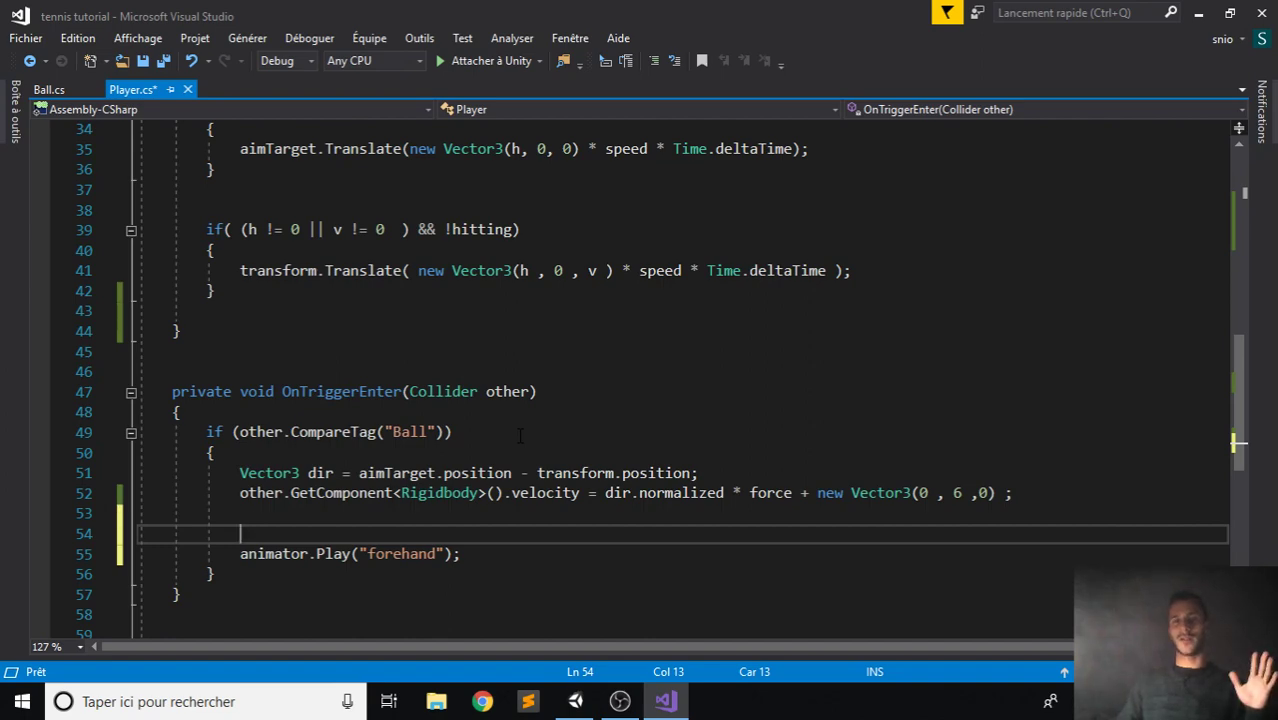
Switch to Unity and examine the player's position relative to the ball in the Scene view.
{"action": "left_click", "coordinate": [575, 701]}
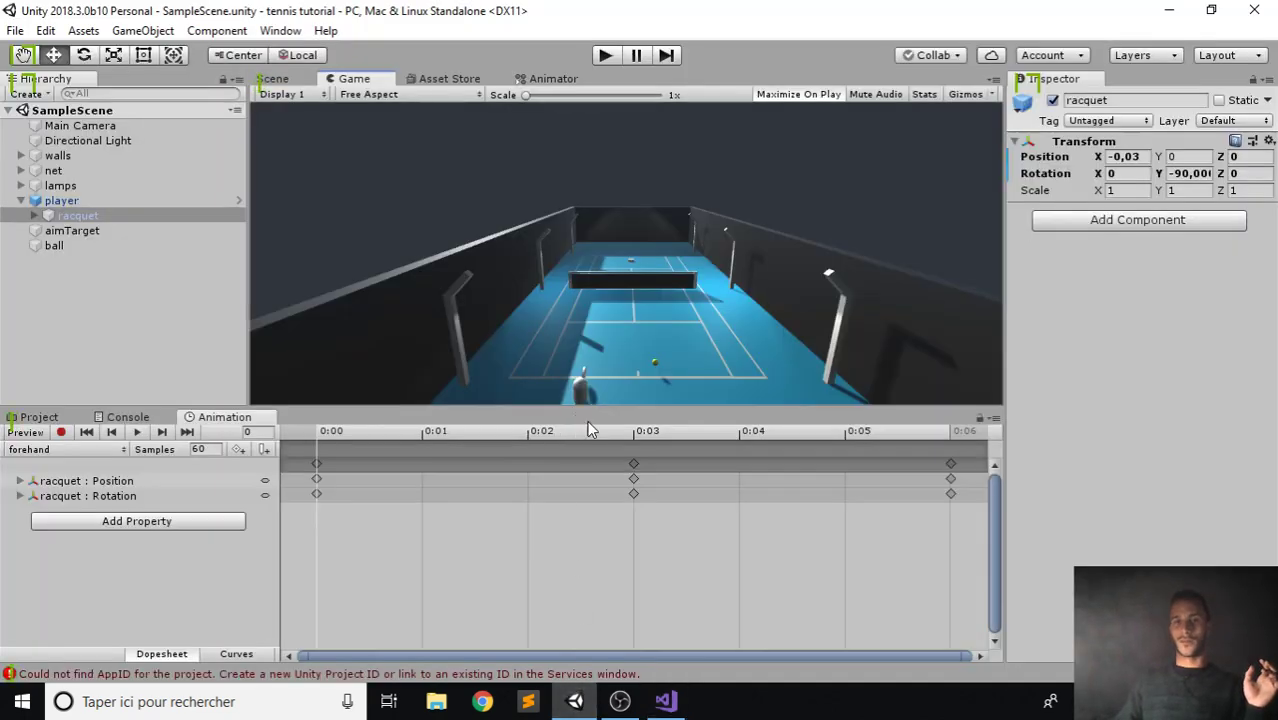
{"action": "left_click", "coordinate": [665, 701]}
{"action": "left_click", "coordinate": [575, 701]}
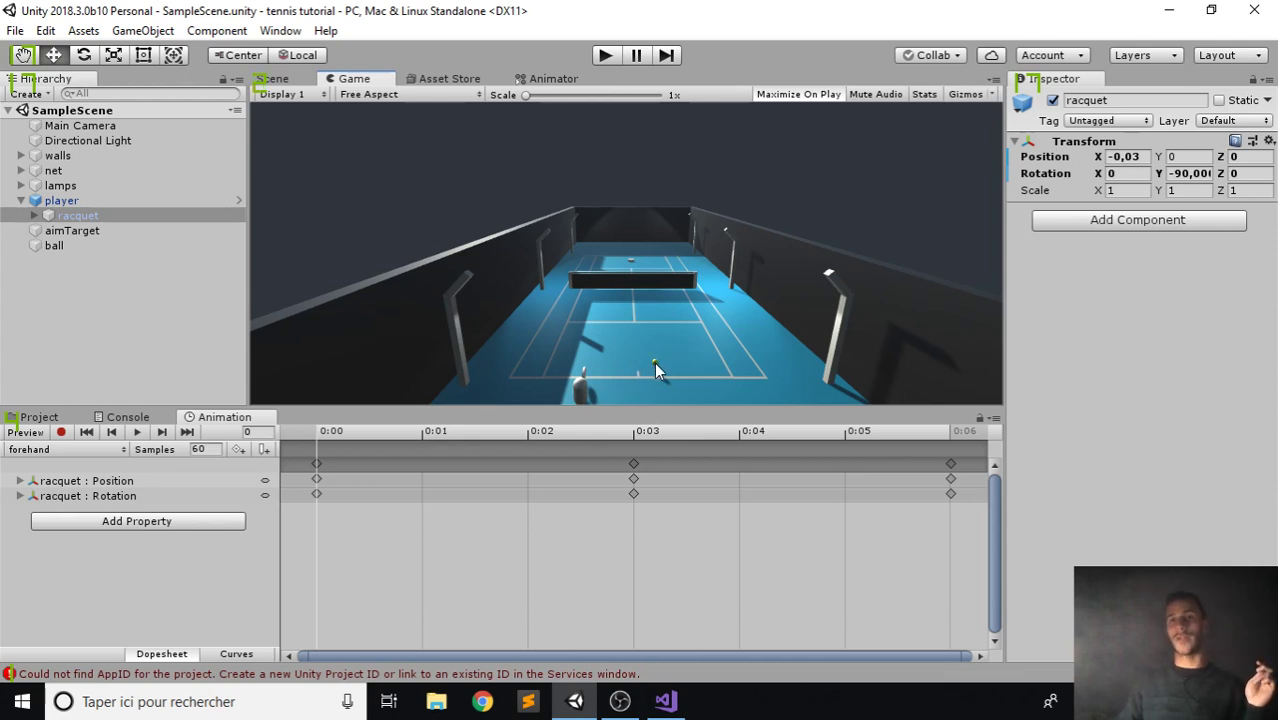
{"action": "left_click", "coordinate": [276, 80]}
{"action": "right_click_drag", "start_coordinate": [489, 236], "coordinate": [704, 236]}
{"action": "left_click_drag", "start_coordinate": [704, 245], "coordinate": [853, 201], "text": "alt"}
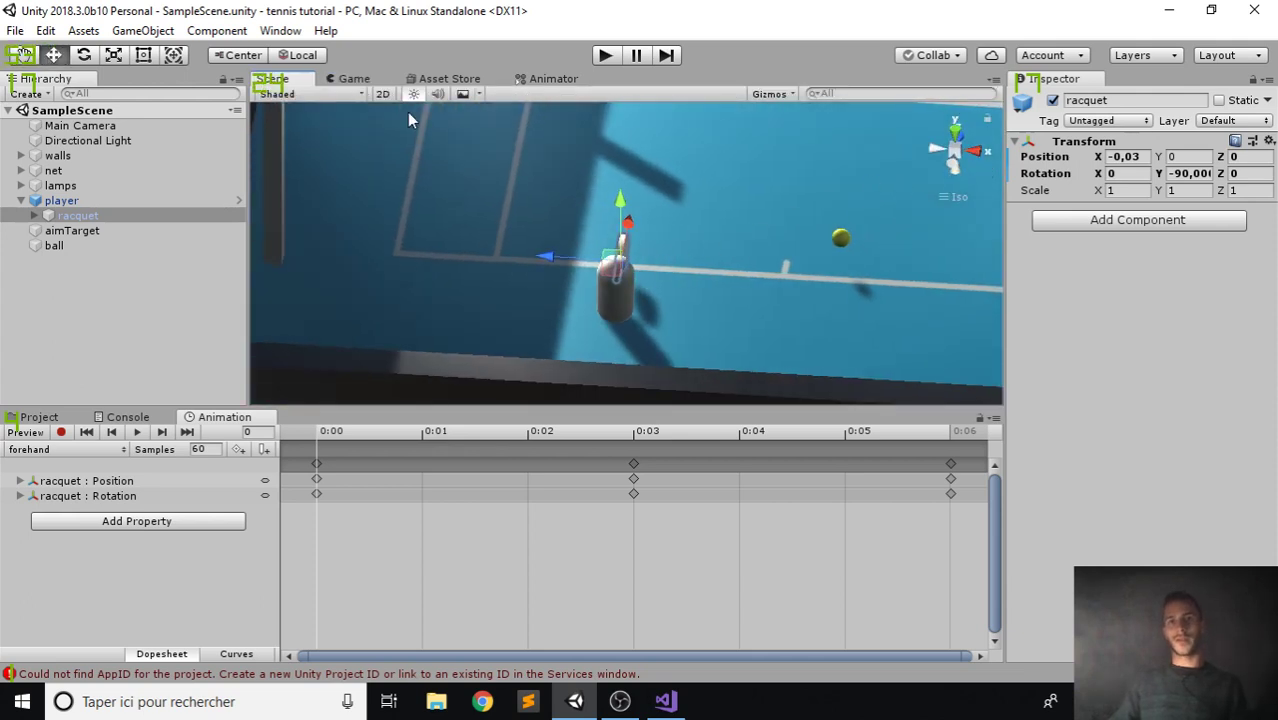
Try moving the racquet along the global X axis toward the ball, and undo the move.
{"action": "left_click", "coordinate": [300, 55]}
{"action": "left_click_drag", "start_coordinate": [650, 208], "coordinate": [697, 216], "text": "alt"}
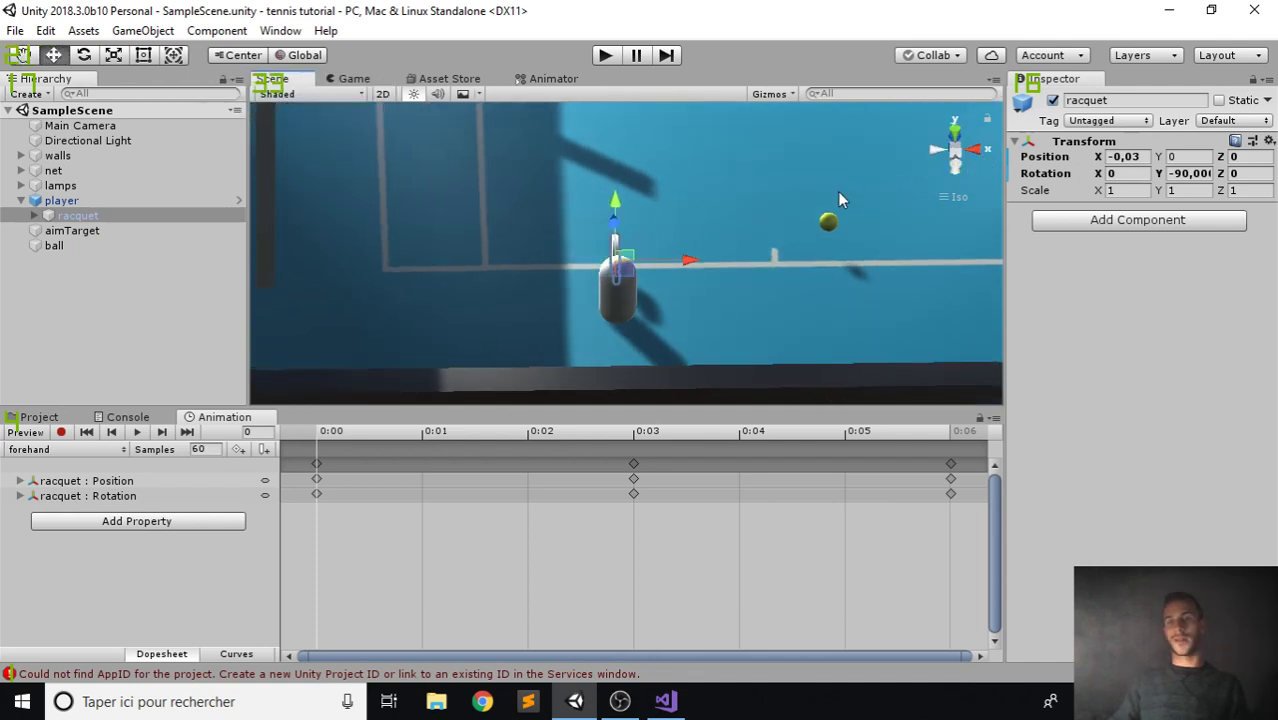
{"action": "scroll", "coordinate": [536, 277], "scroll_direction": "down", "scroll_amount": 2}
{"action": "left_click_drag", "start_coordinate": [670, 263], "coordinate": [764, 264]}
{"action": "key", "text": "ctrl+z"}
Select the player, use local handle orientation, and examine from several angles which side of it the ball is on.
{"action": "left_click", "coordinate": [146, 202]}
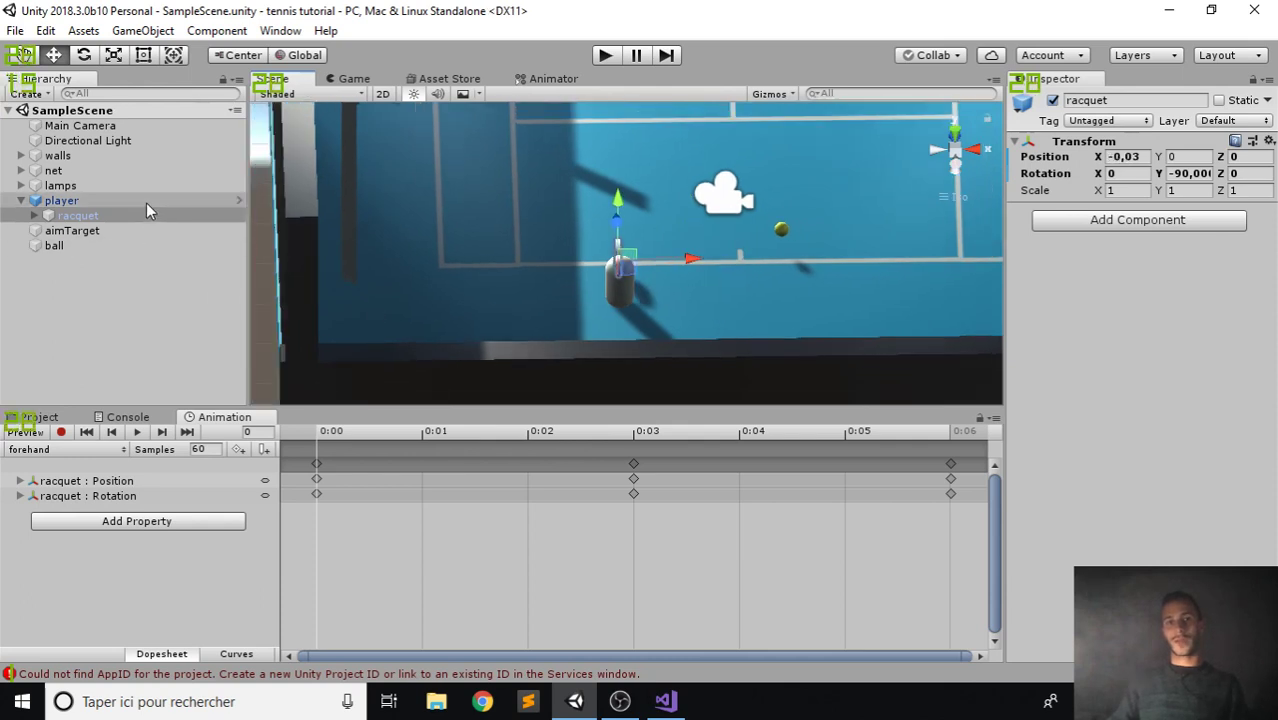
{"action": "left_click", "coordinate": [308, 58]}
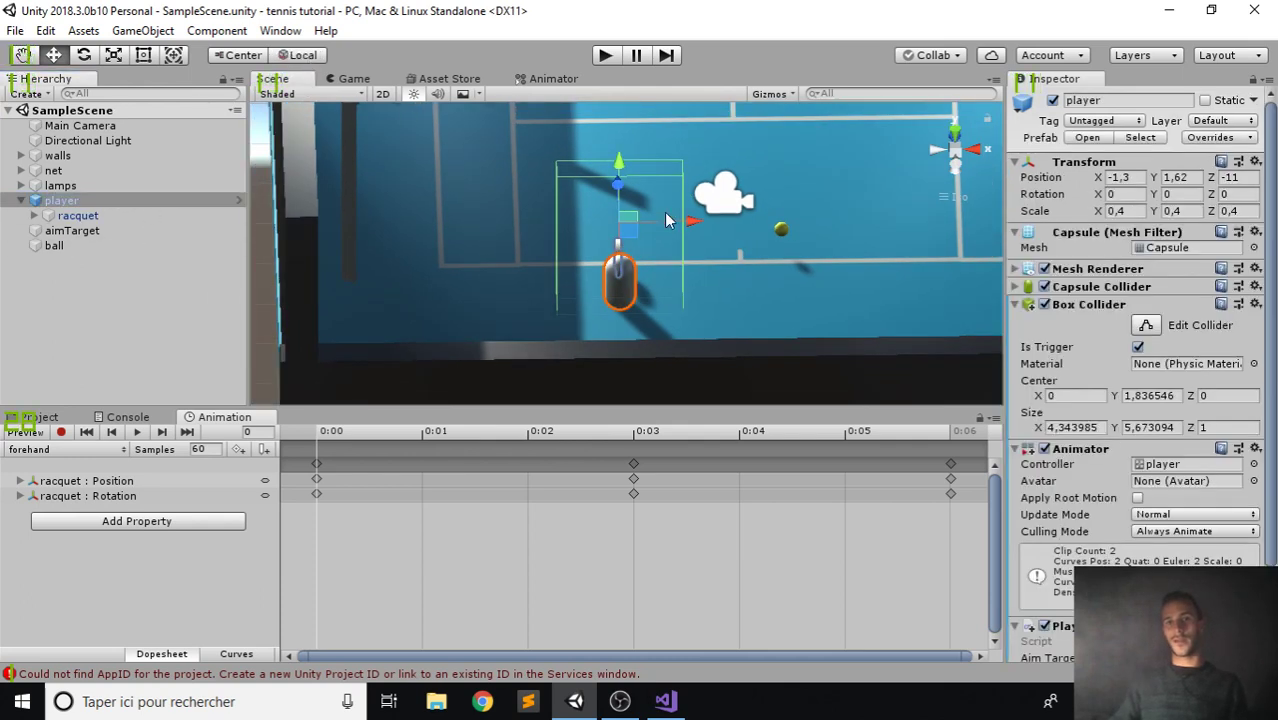
{"action": "right_click_drag", "start_coordinate": [657, 217], "coordinate": [621, 241]}
{"action": "left_click_drag", "start_coordinate": [620, 241], "coordinate": [678, 236], "text": "alt"}
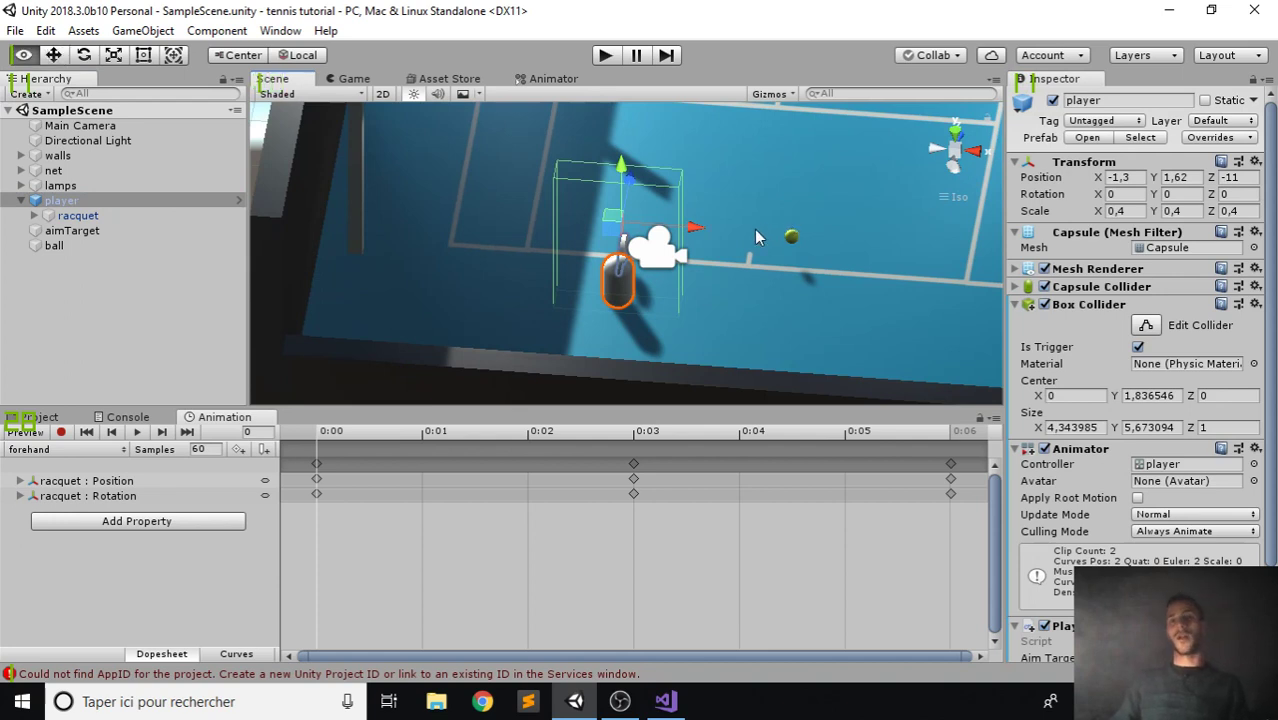
{"action": "left_click_drag", "start_coordinate": [790, 228], "coordinate": [774, 255], "text": "alt"}
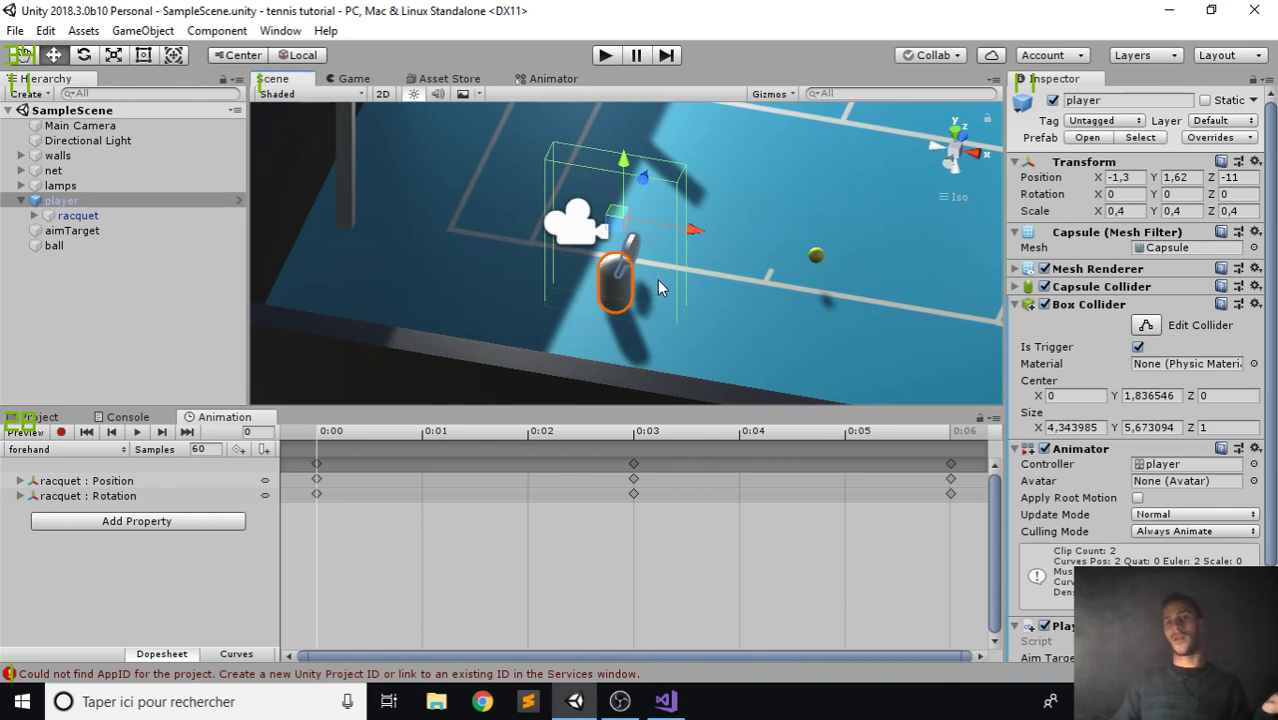
{"action": "left_click_drag", "start_coordinate": [808, 270], "coordinate": [833, 263], "text": "alt"}
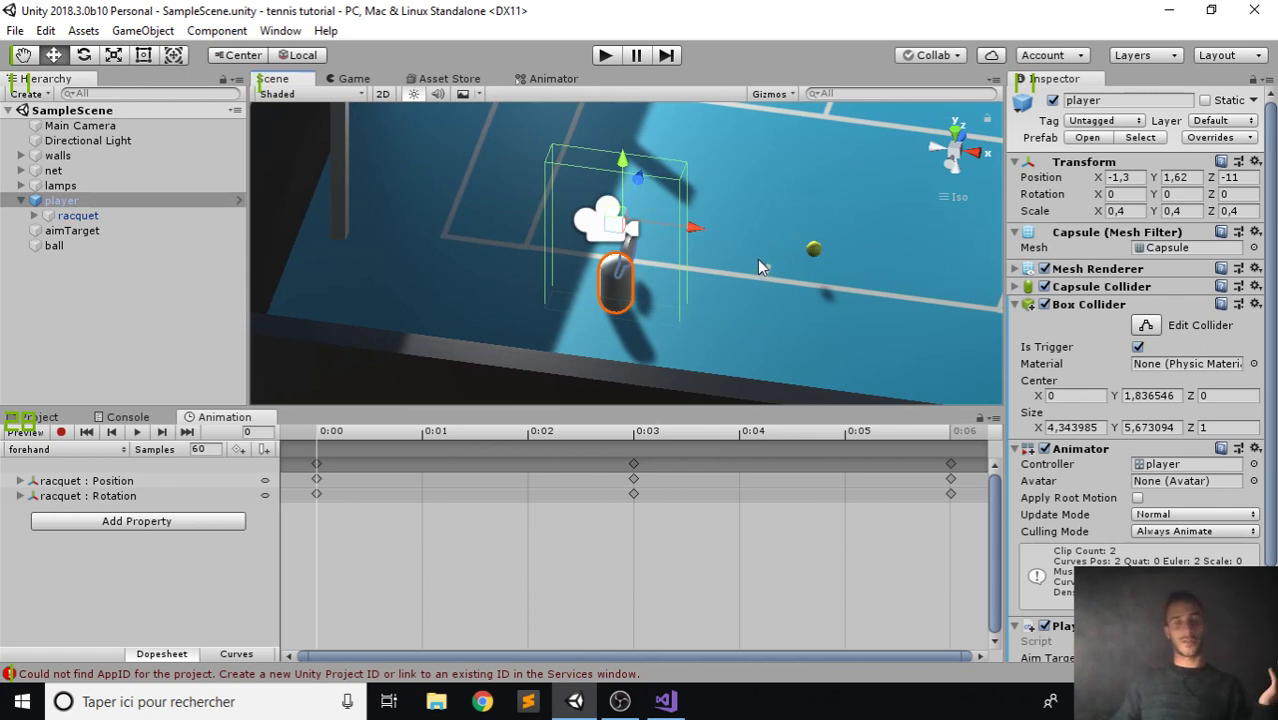
{"action": "left_click_drag", "start_coordinate": [775, 278], "coordinate": [791, 284], "text": "alt"}
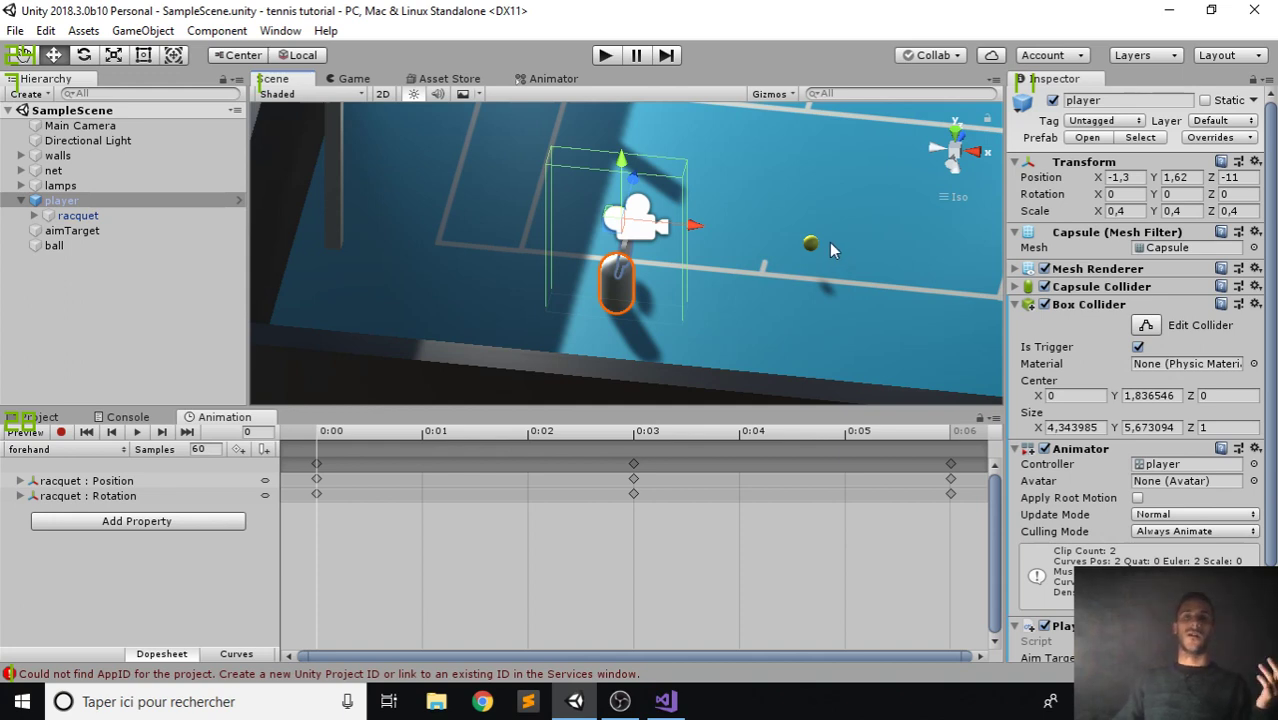
{"action": "right_click_drag", "start_coordinate": [726, 284], "coordinate": [773, 281]}
{"action": "left_click_drag", "start_coordinate": [771, 280], "coordinate": [721, 429], "text": "alt"}
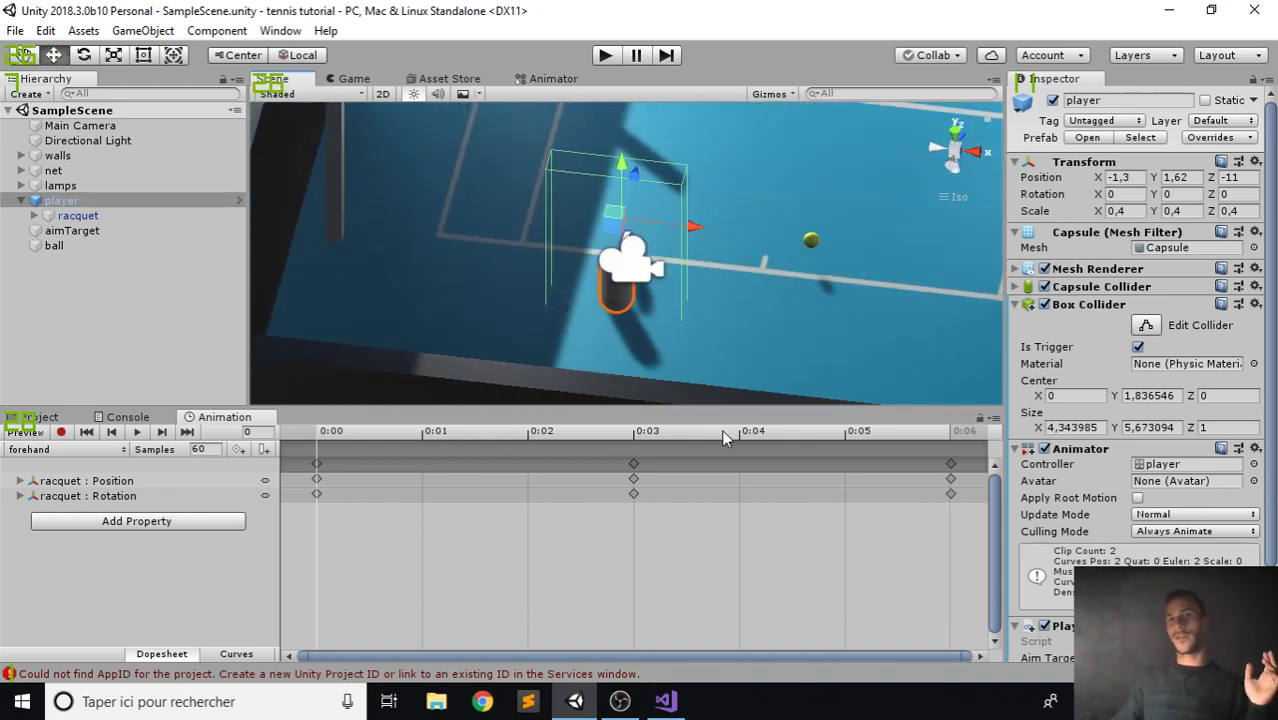
Switch to Player.cs in Visual Studio and begin a Vector3 ballDir assignment above the animator.Play("forehand") call in OnTriggerEnter.
{"action": "left_click", "coordinate": [665, 702]}
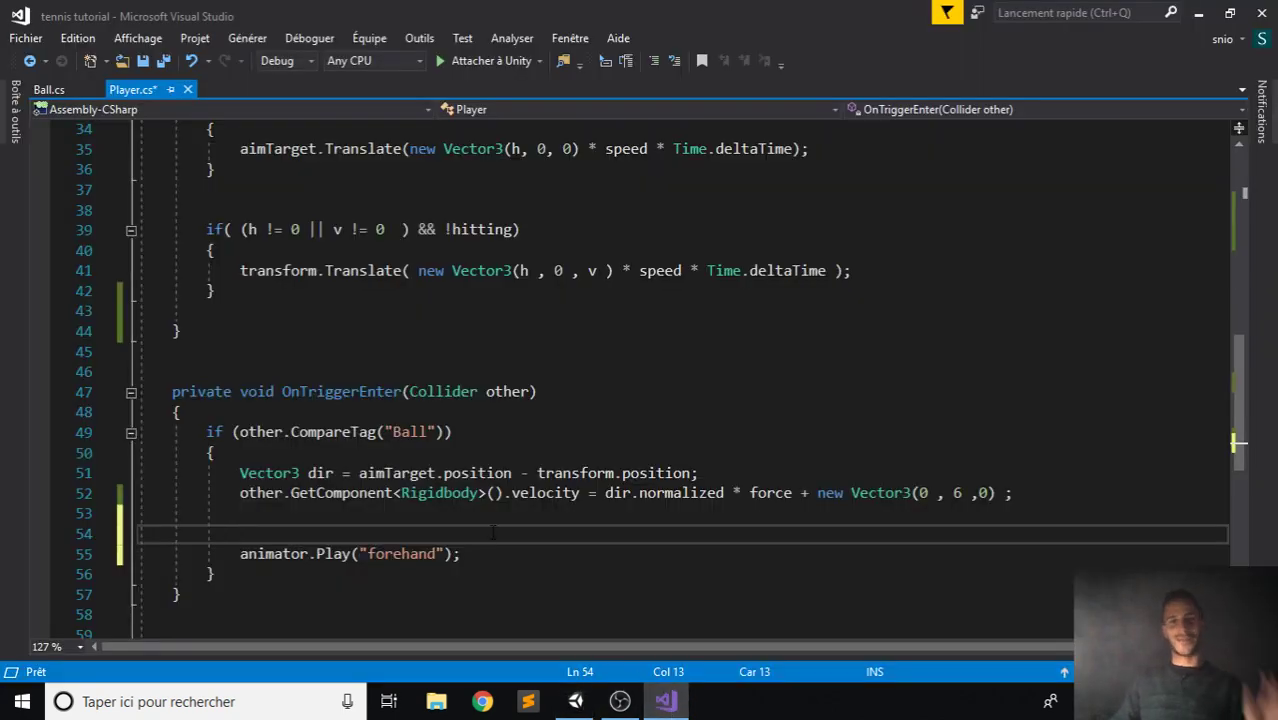
{"action": "key", "text": "Return"}
{"action": "key", "text": "Up"}
{"action": "type", "text": "Vector2"}
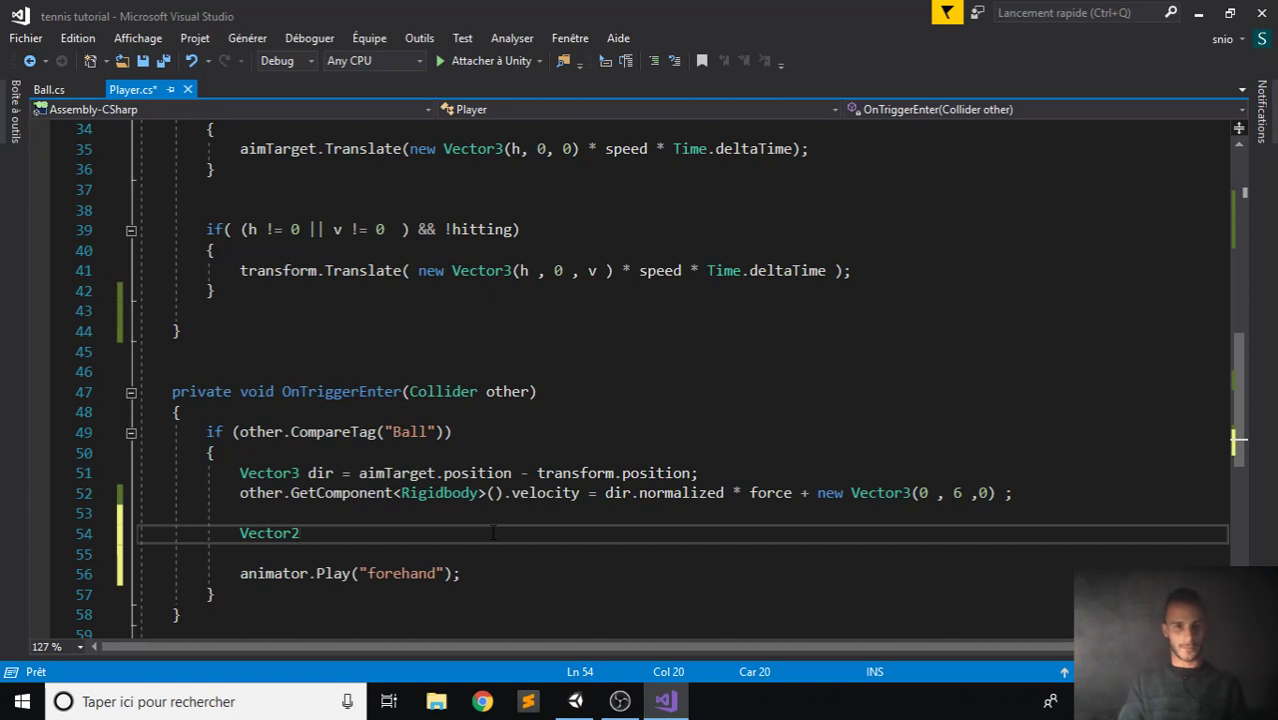
{"action": "key", "text": "BackSpace"}
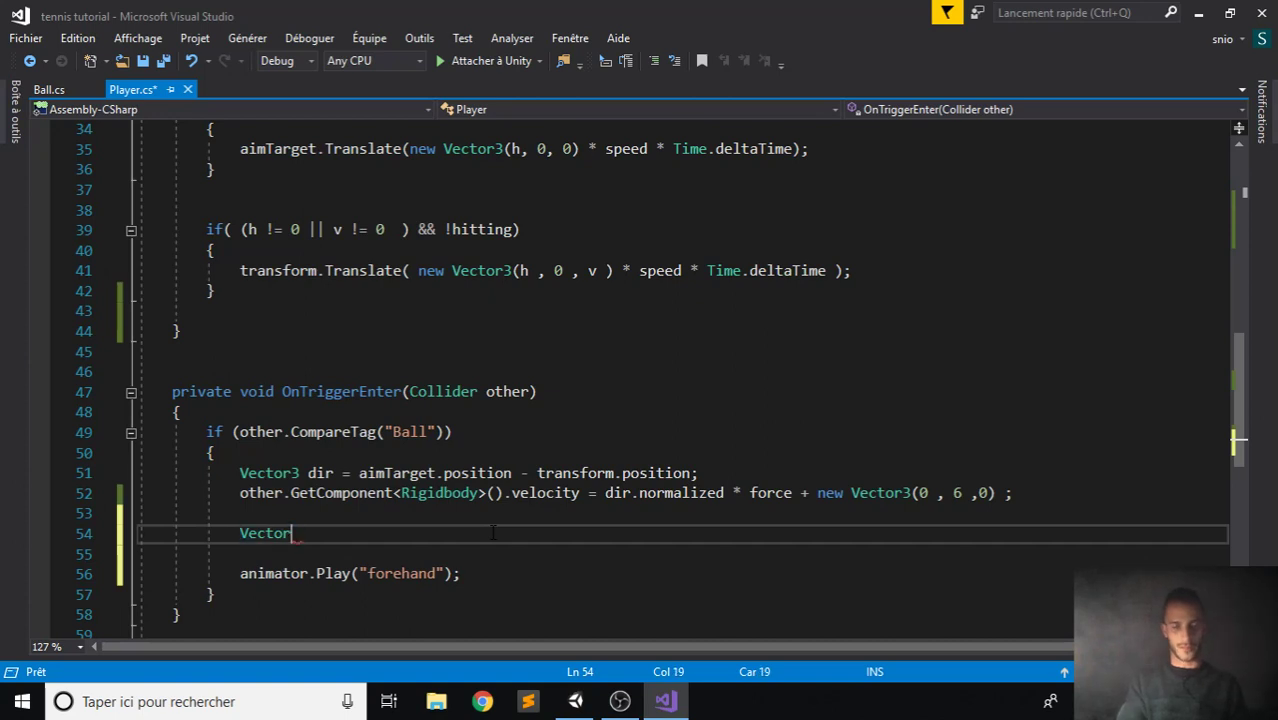
{"action": "type", "text": "3 ballD"}
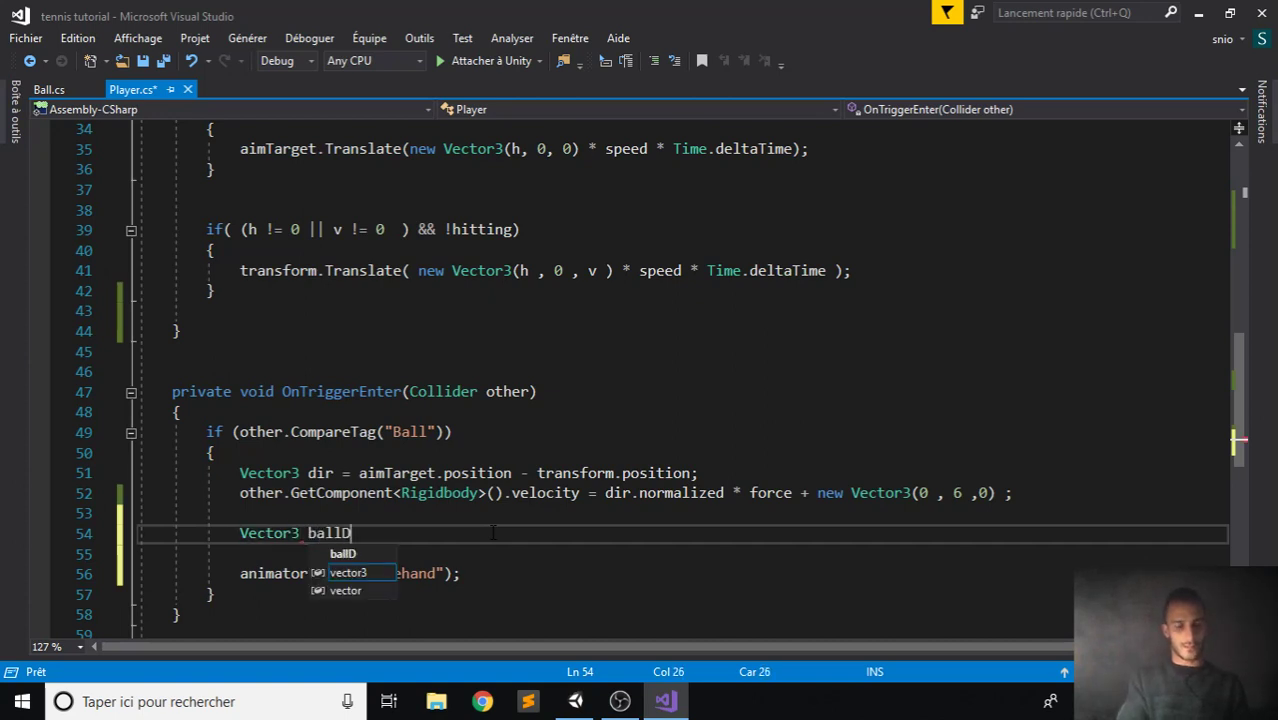
{"action": "type", "text": "ir ="}
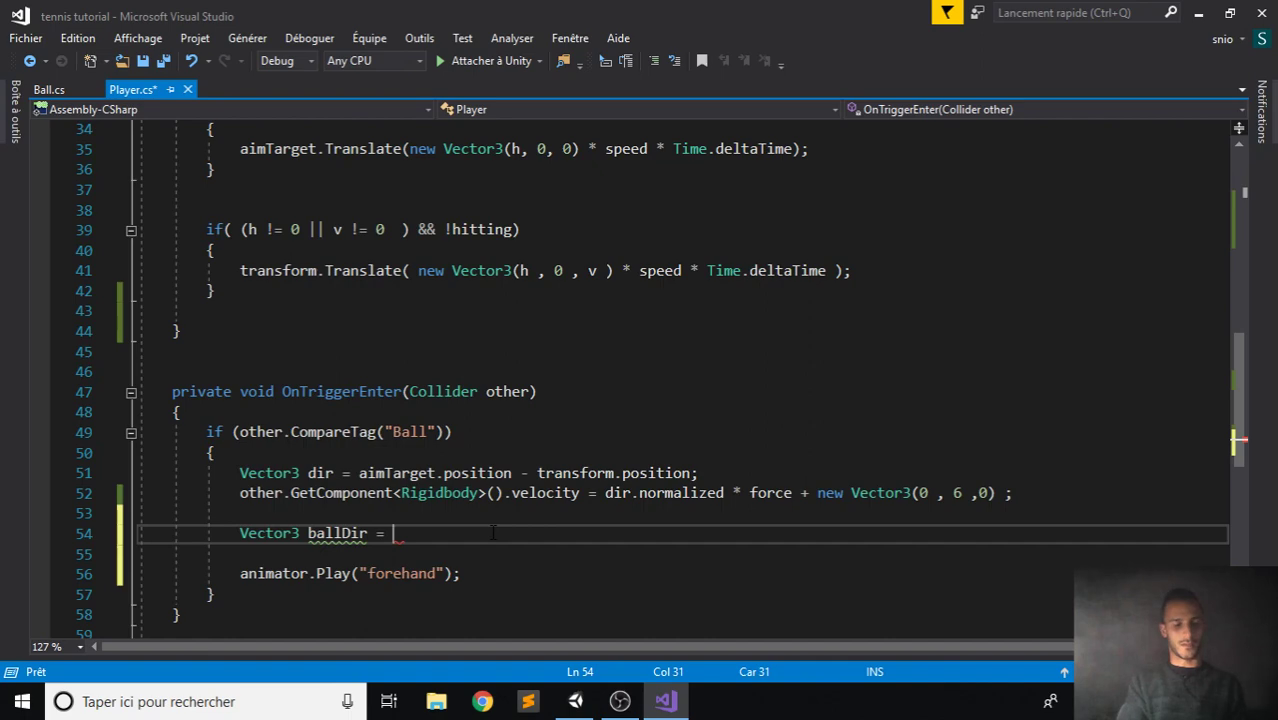
Declare a public Transform field named ball above the Animator field in the Player class and save the script.
{"action": "scroll", "coordinate": [493, 532], "scroll_direction": "up", "scroll_amount": 11}
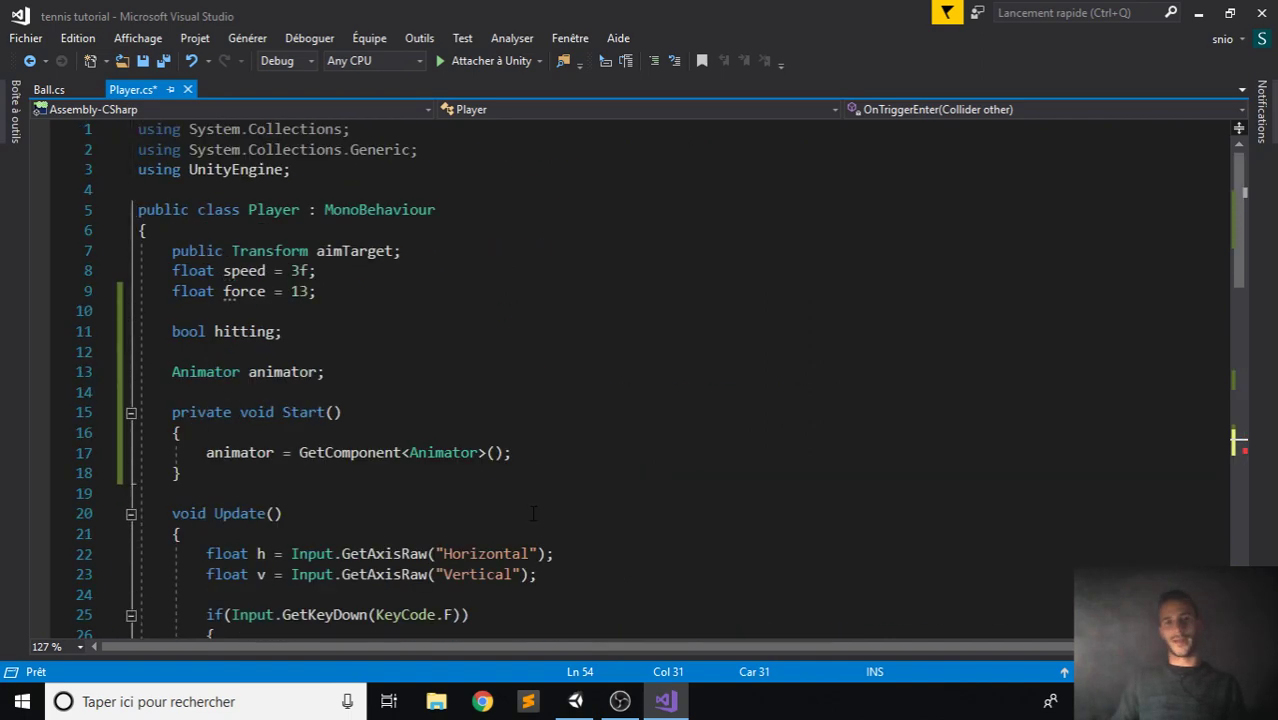
{"action": "left_click", "coordinate": [378, 352]}
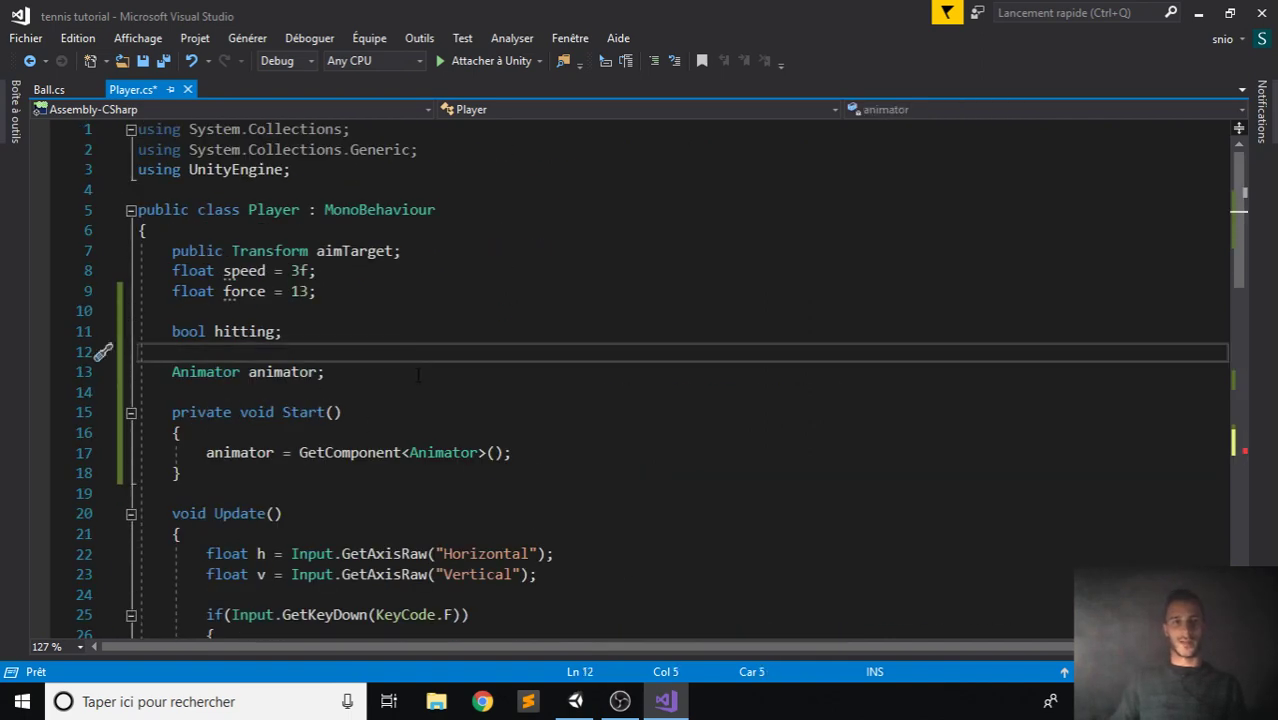
{"action": "key", "text": "Return"}
{"action": "type", "text": "public TR"}
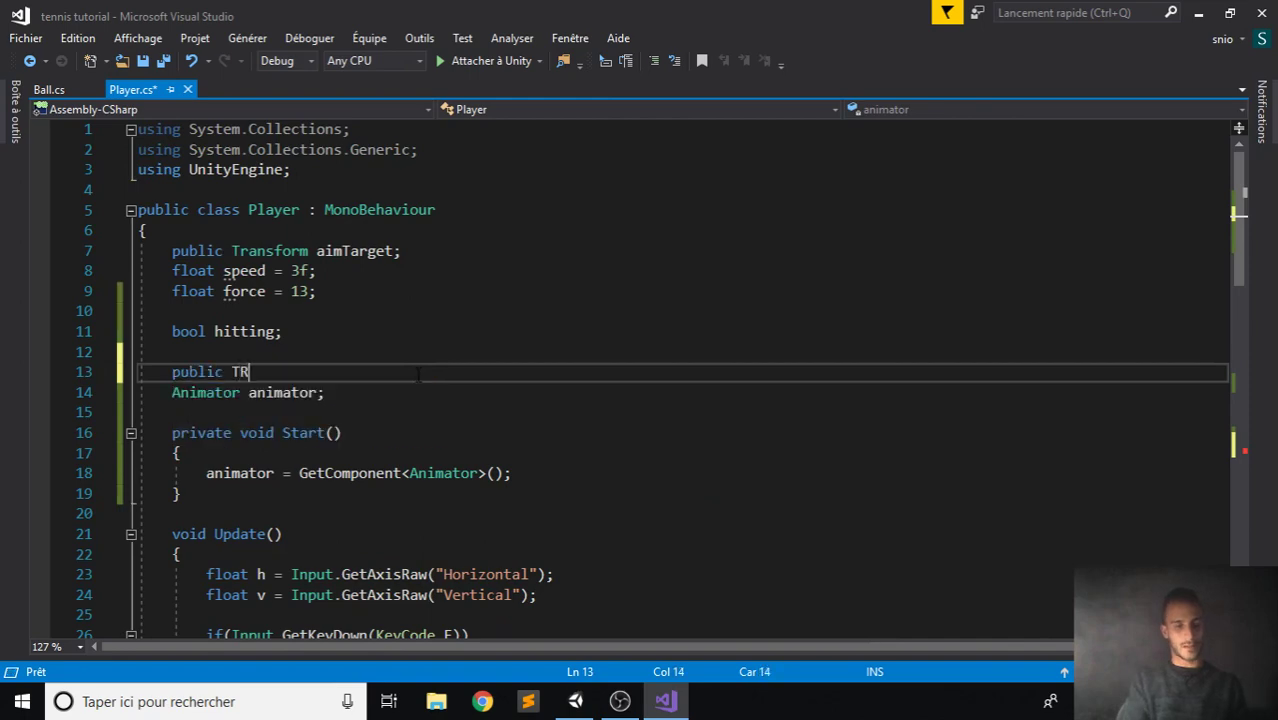
{"action": "type", "text": "an ball;"}
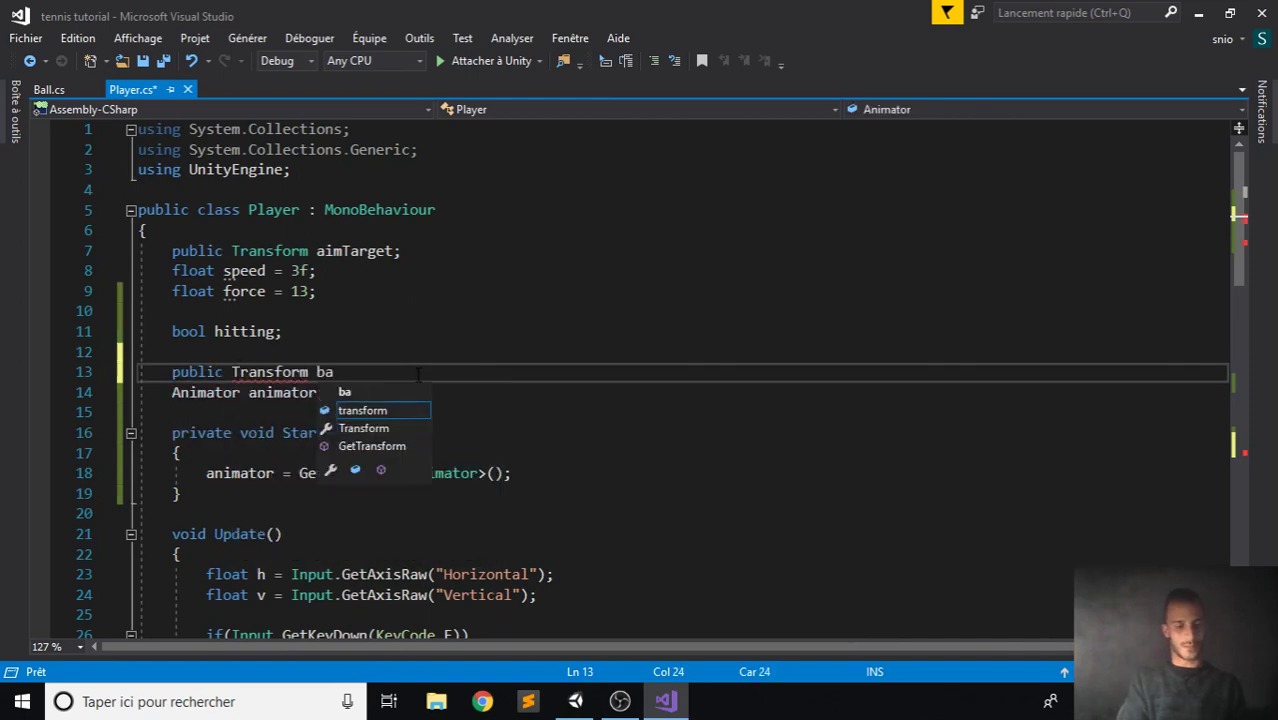
{"action": "key", "text": "ctrl+s"}
Complete the ballDir assignment in OnTriggerEnter with ball.position - transform.position; and save the script.
{"action": "scroll", "coordinate": [424, 371], "scroll_direction": "down", "scroll_amount": 15}
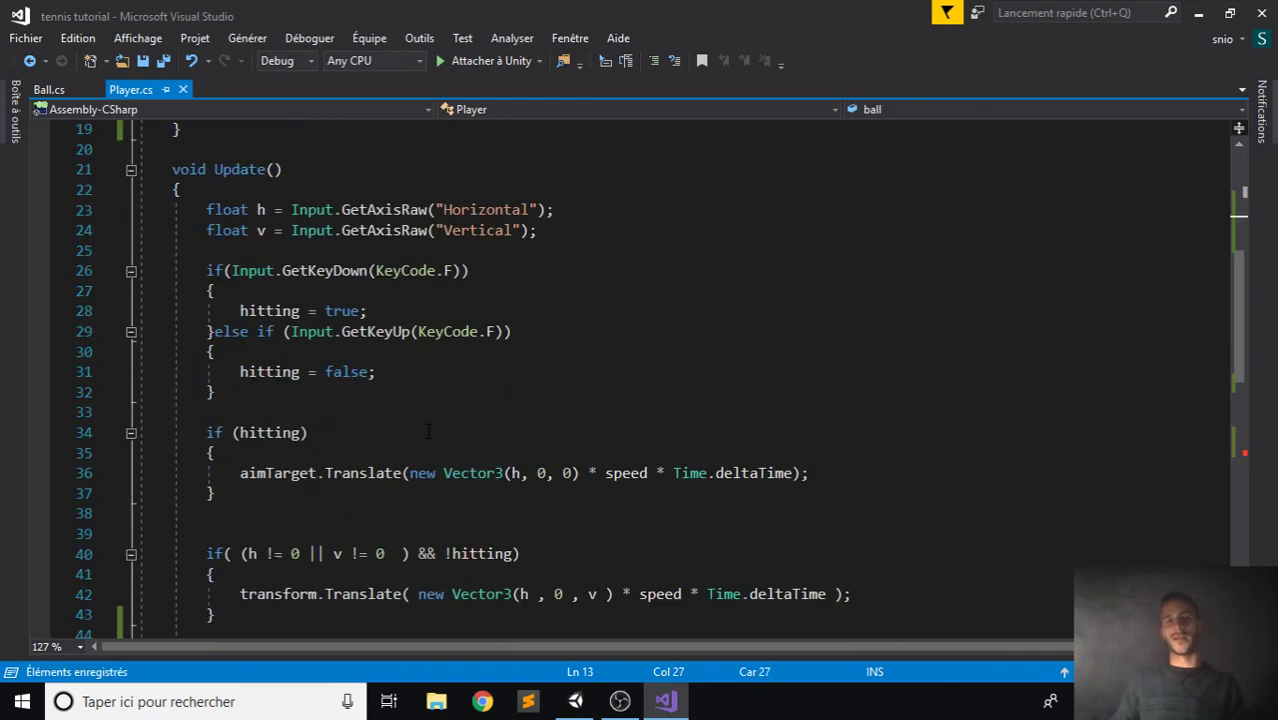
{"action": "left_click", "coordinate": [413, 310]}
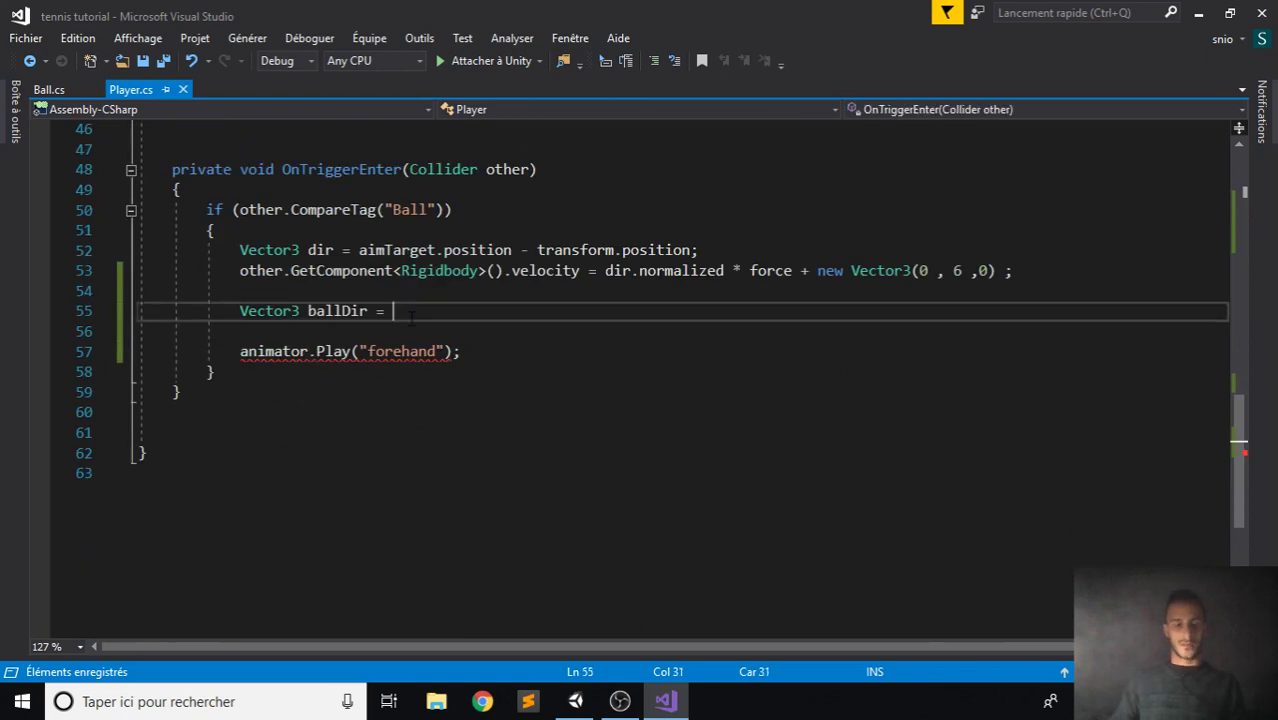
{"action": "type", "text": "ball.tr"}
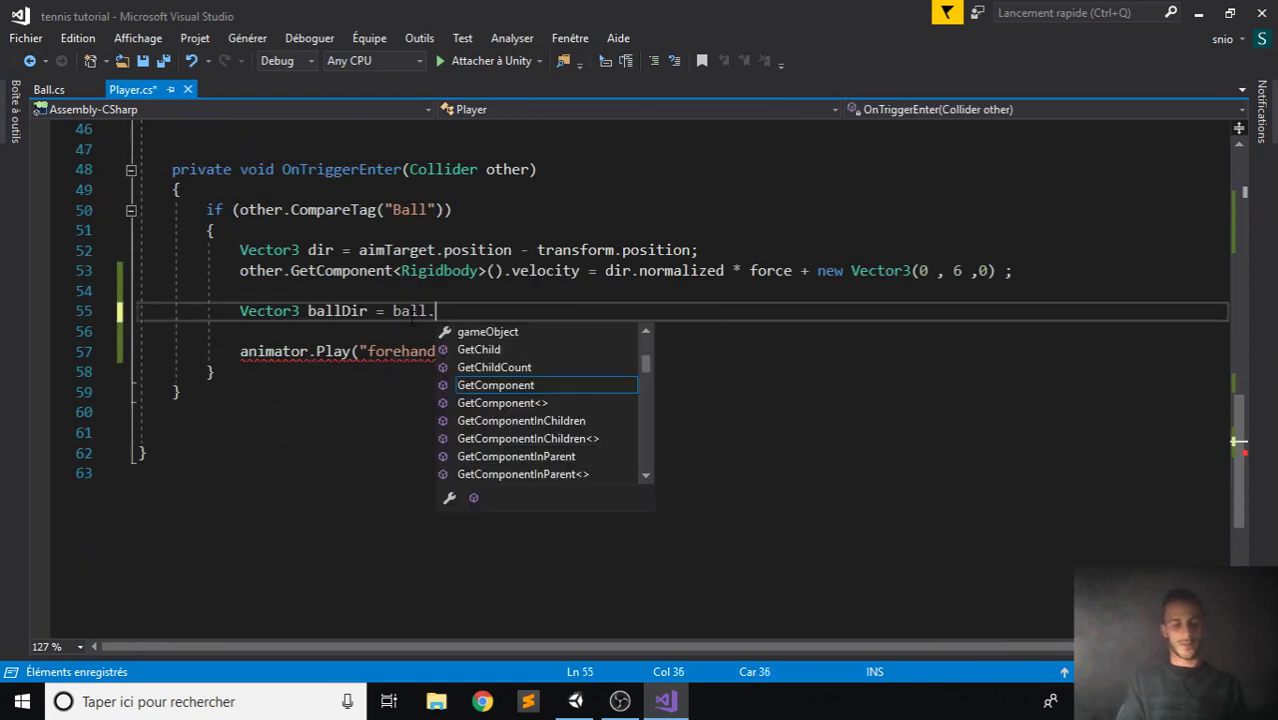
{"action": "key", "text": "BackSpace"}
{"action": "key", "text": "BackSpace"}
{"action": "type", "text": "pos"}
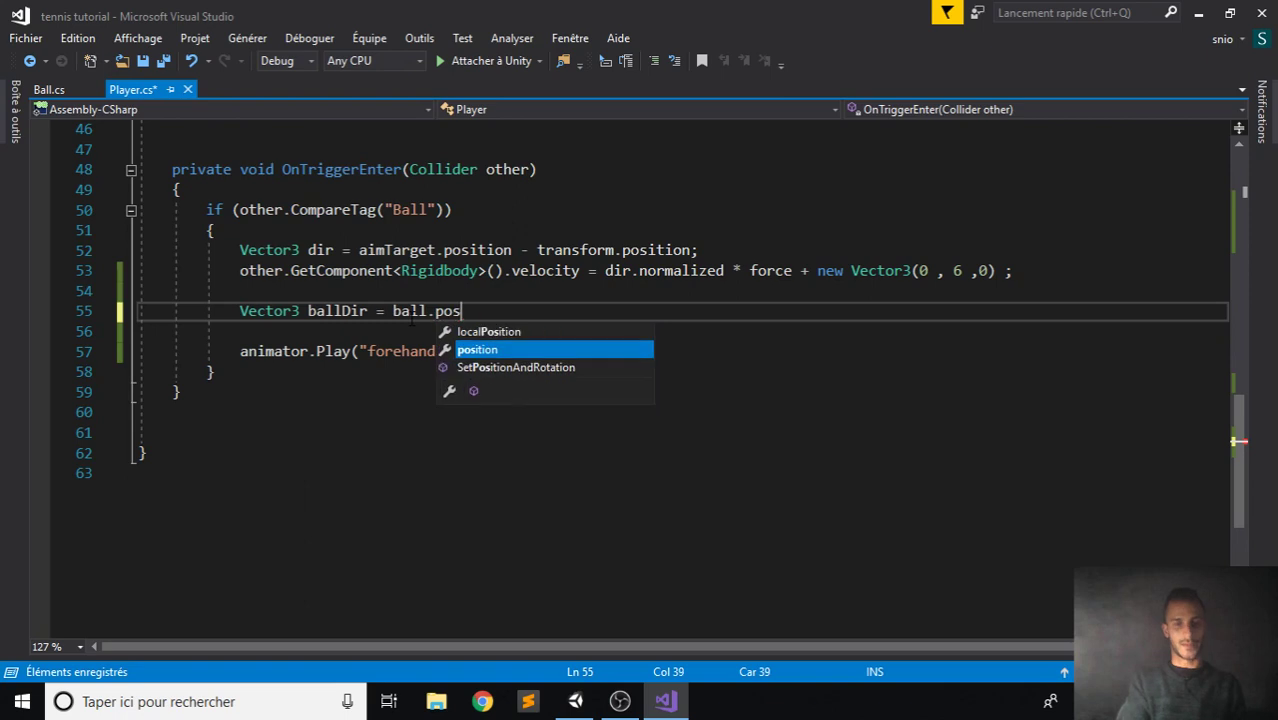
{"action": "type", "text": "ition - tra"}
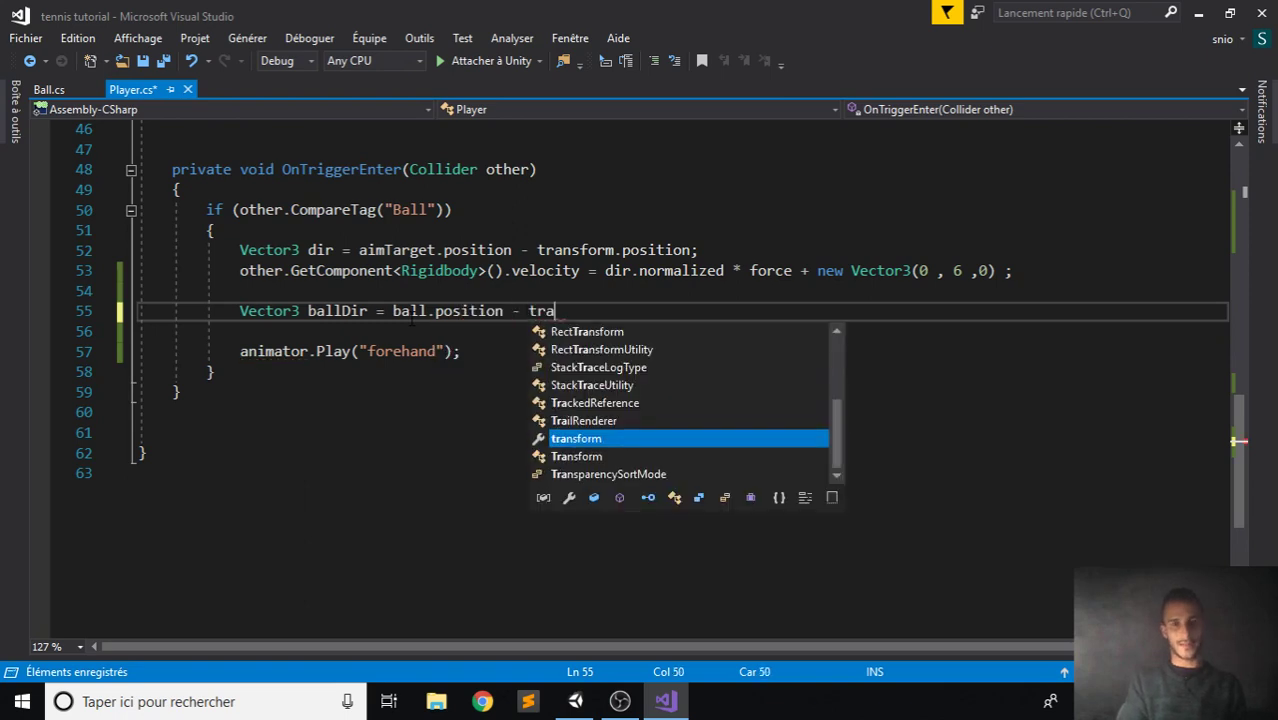
{"action": "key", "text": "Tab"}
{"action": "type", "text": ".posi"}
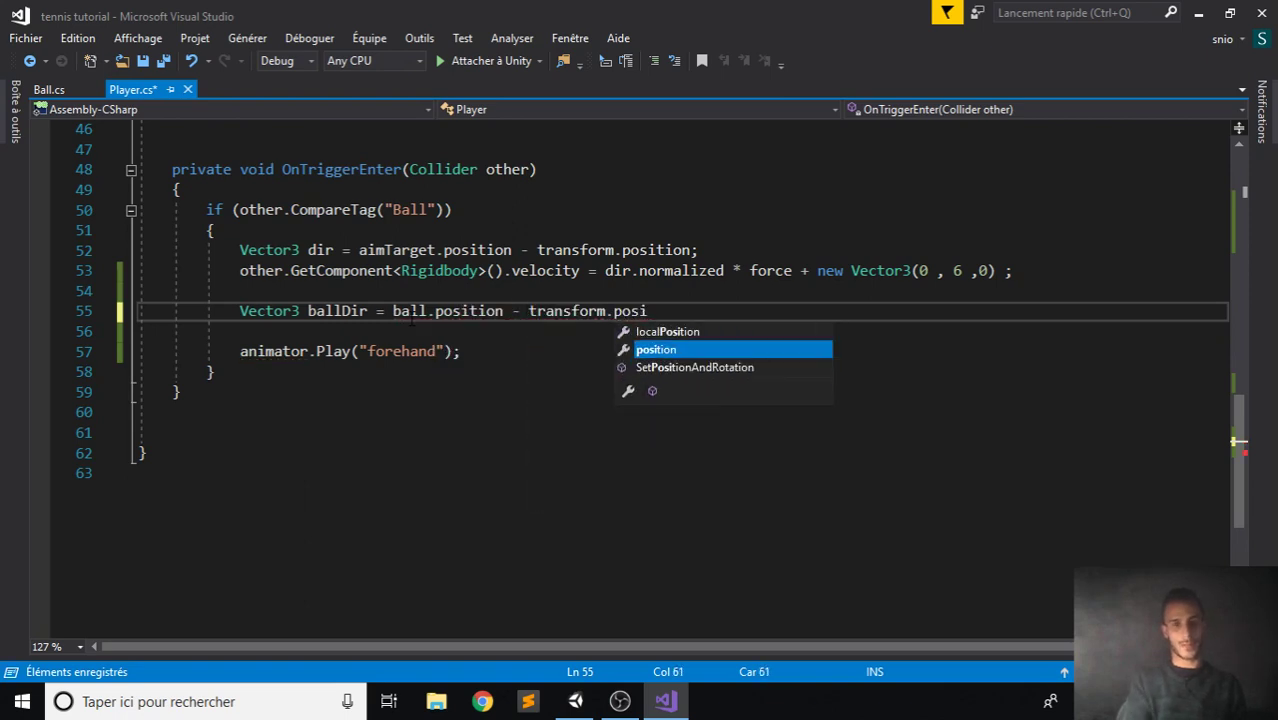
{"action": "key", "text": "Tab"}
{"action": "type", "text": ";"}
{"action": "key", "text": "ctrl+s"}
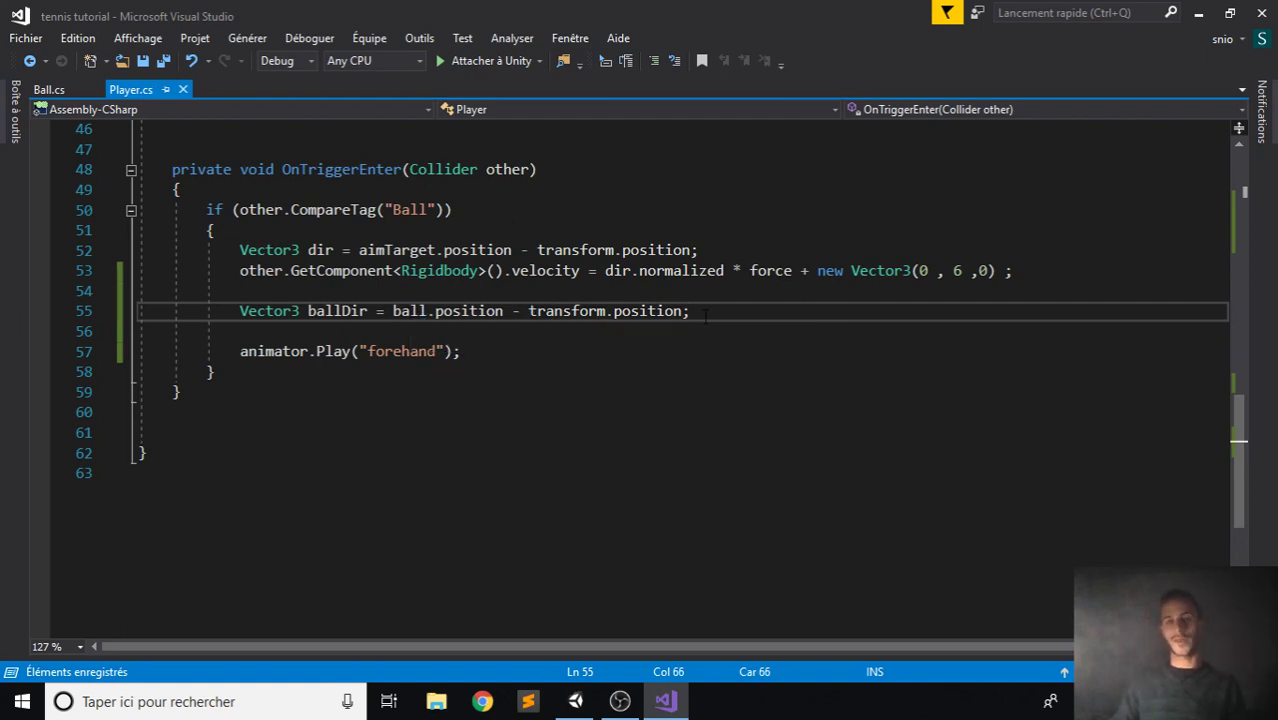
Add the condition if( ballDir.x >= 0) on a new line below the ballDir declaration.
{"action": "key", "text": "Return"}
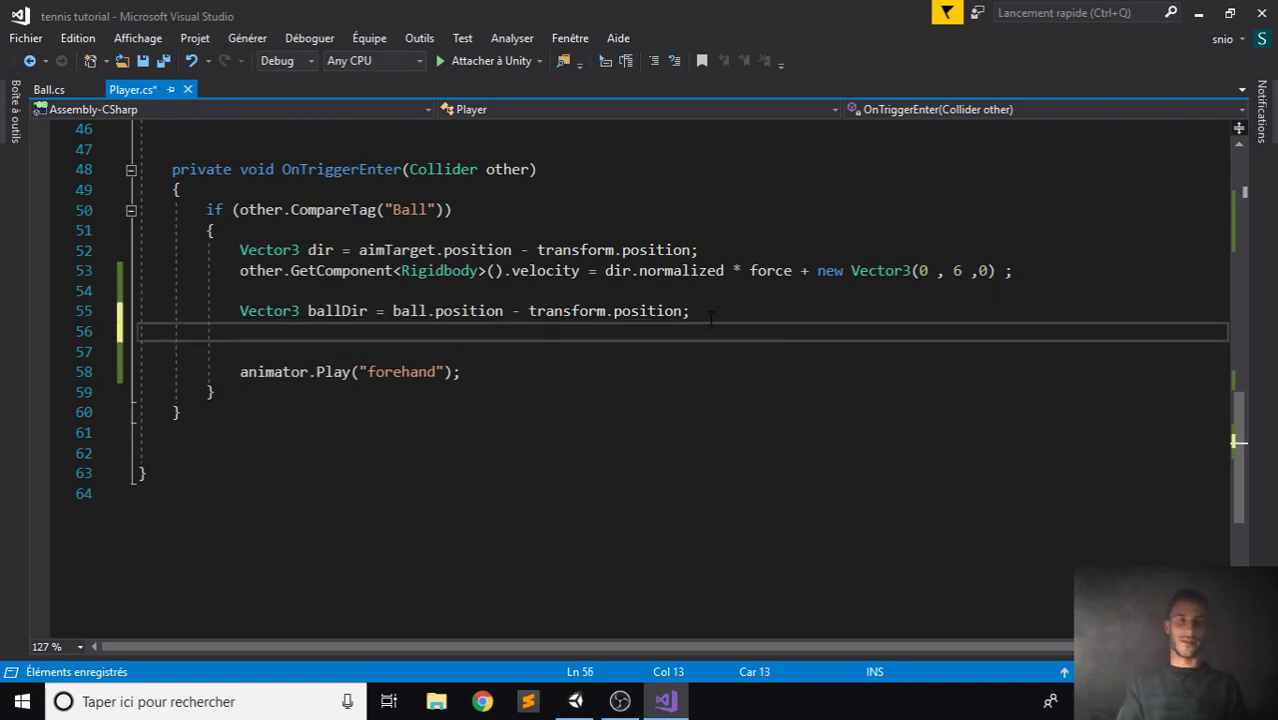
{"action": "type", "text": "if("}
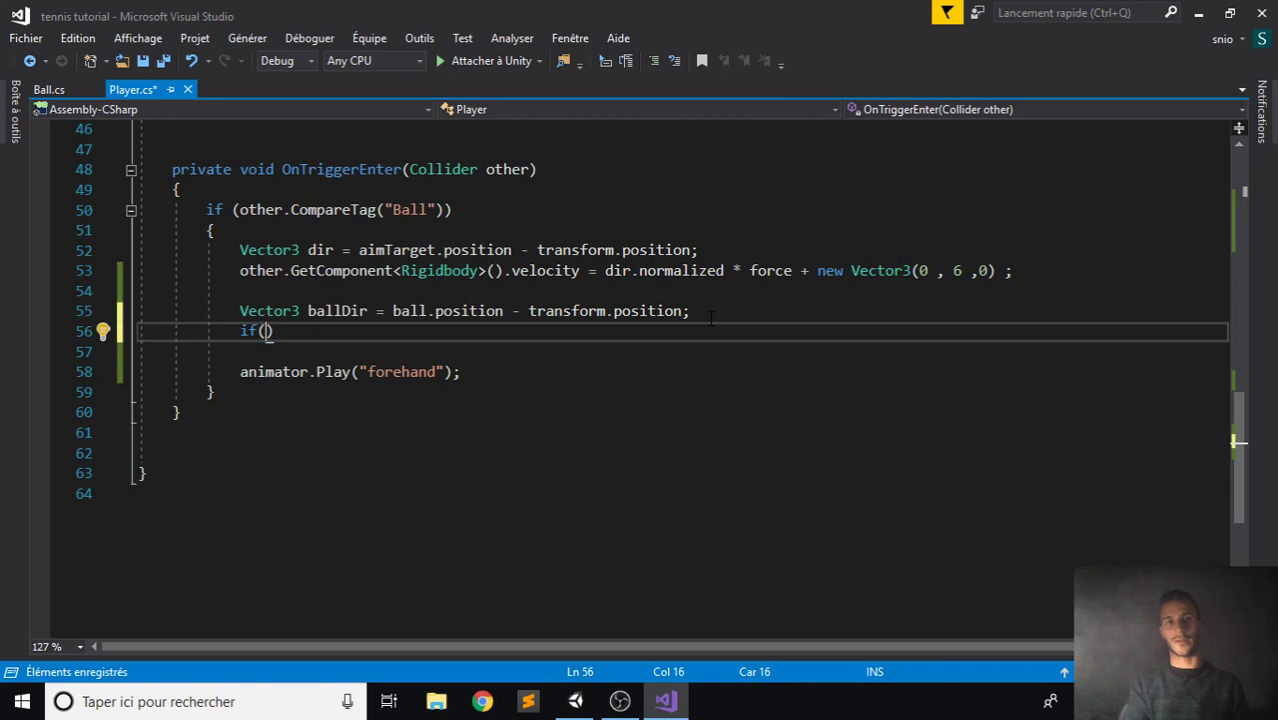
{"action": "type", "text": " ball"}
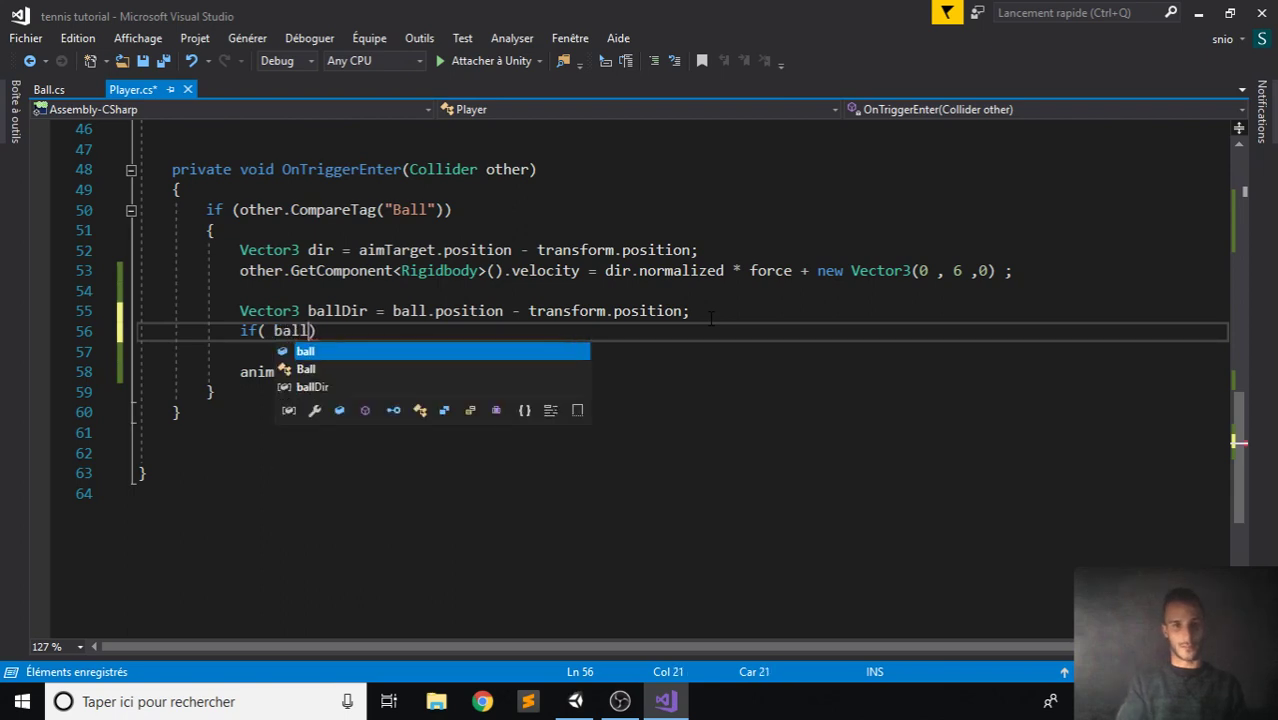
{"action": "key", "text": "Down"}
{"action": "key", "text": "Down"}
{"action": "key", "text": "Tab"}
{"action": "type", "text": ".x "}
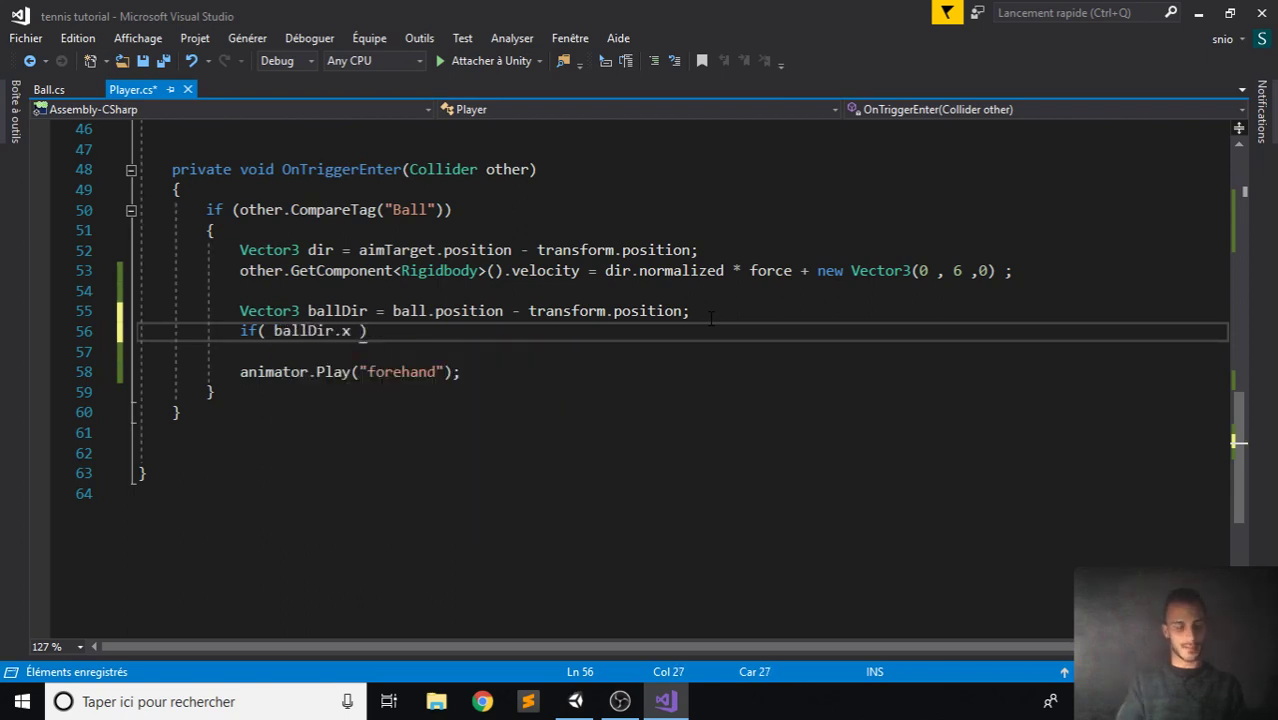
{"action": "type", "text": ">= 0"}
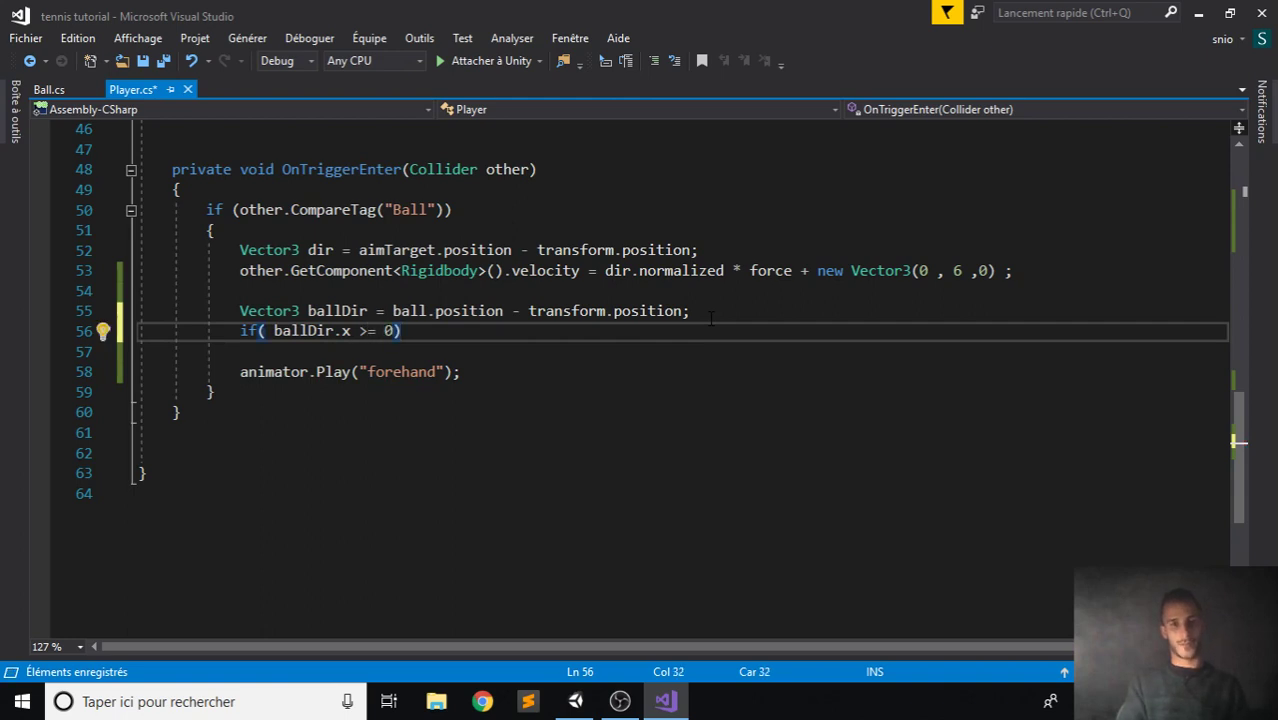
Move the animator.Play("forehand") line directly under the ballDir.x condition and indent it as its body.
{"action": "key", "text": "Return"}
{"action": "key", "text": "Down"}
{"action": "left_click", "coordinate": [553, 393]}
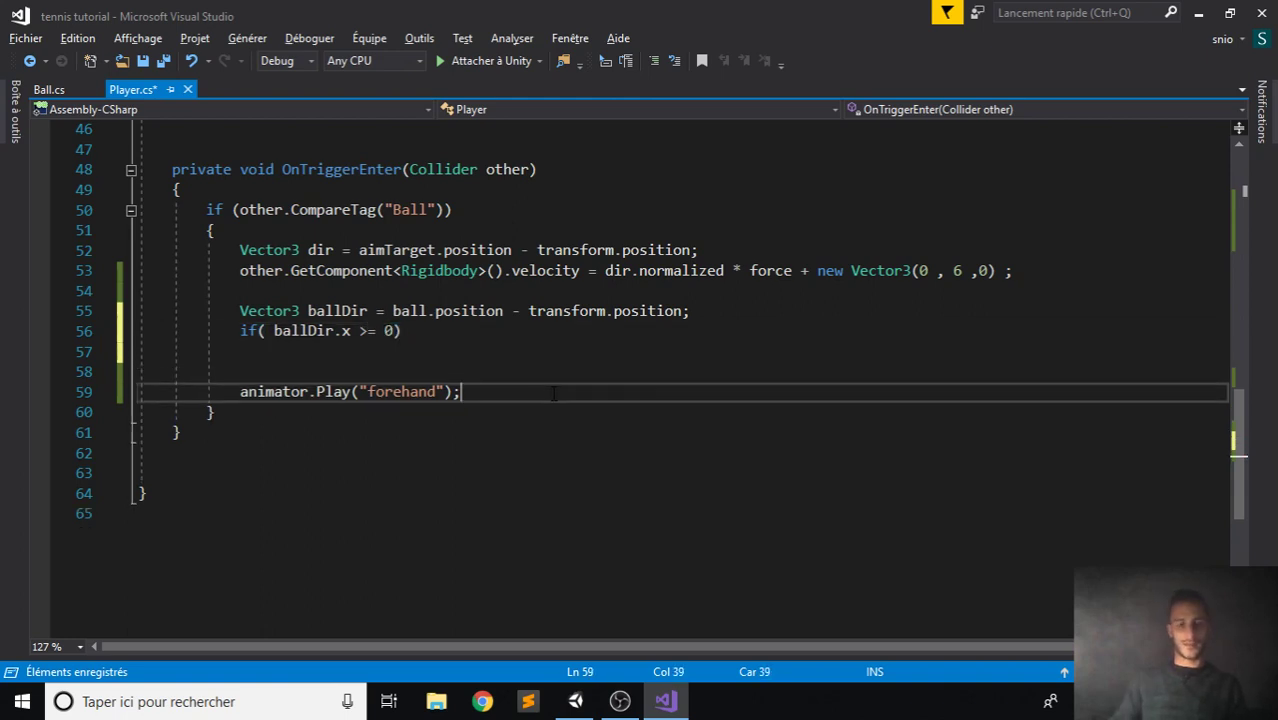
{"action": "key", "text": "alt+Up"}
{"action": "key", "text": "alt+Up"}
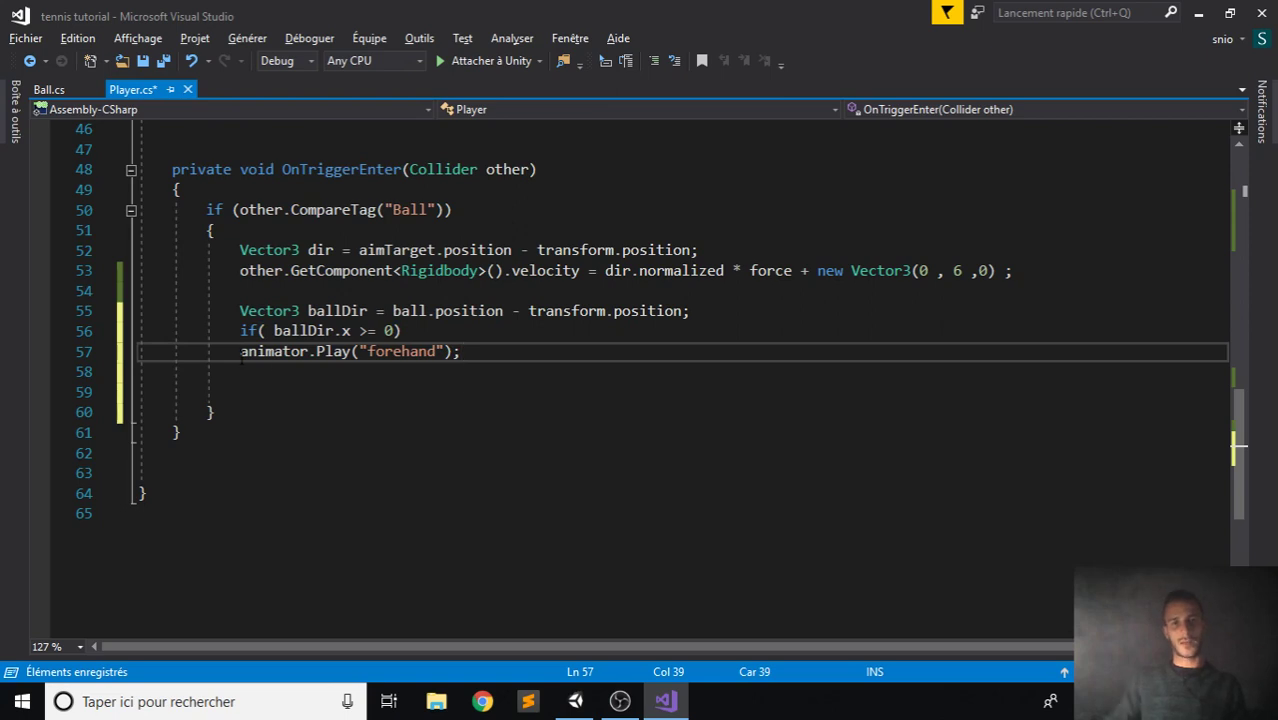
{"action": "left_click", "coordinate": [241, 352]}
{"action": "key", "text": "Tab"}
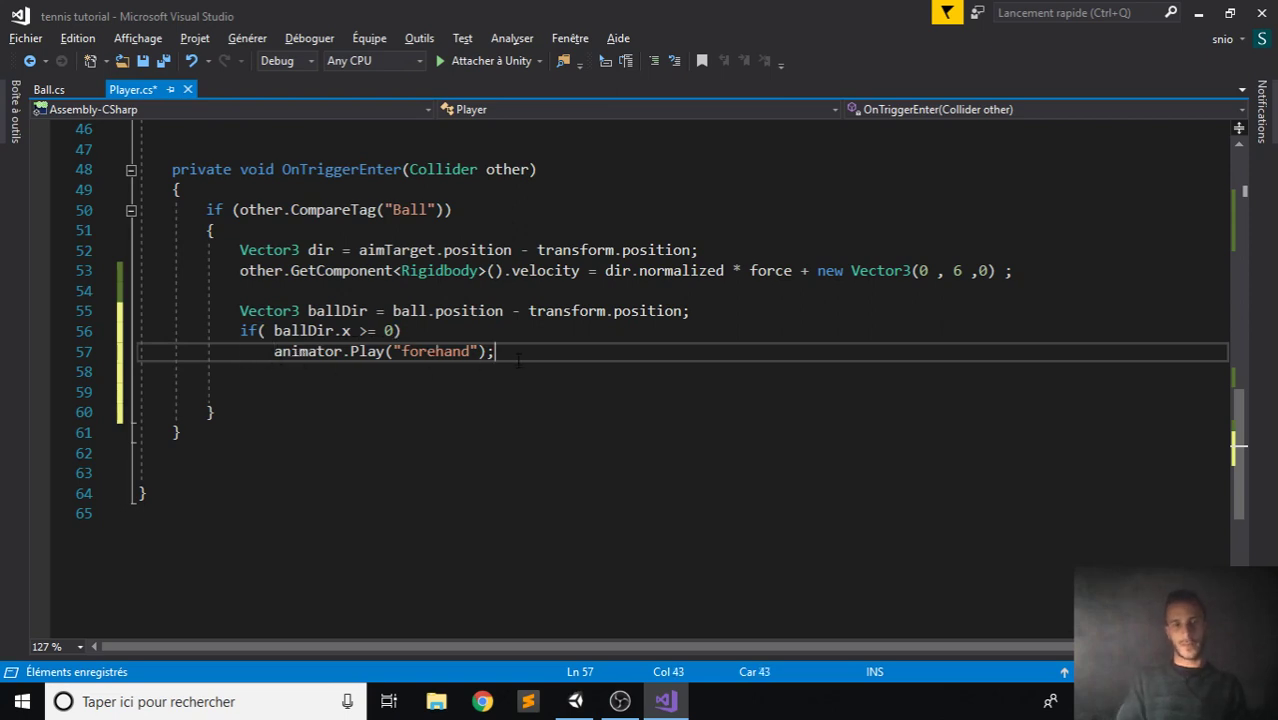
Add an else branch with a copy of the Play call changed to animator.Play("backhand"), and save the script.
{"action": "key", "text": "Return"}
{"action": "type", "text": "else"}
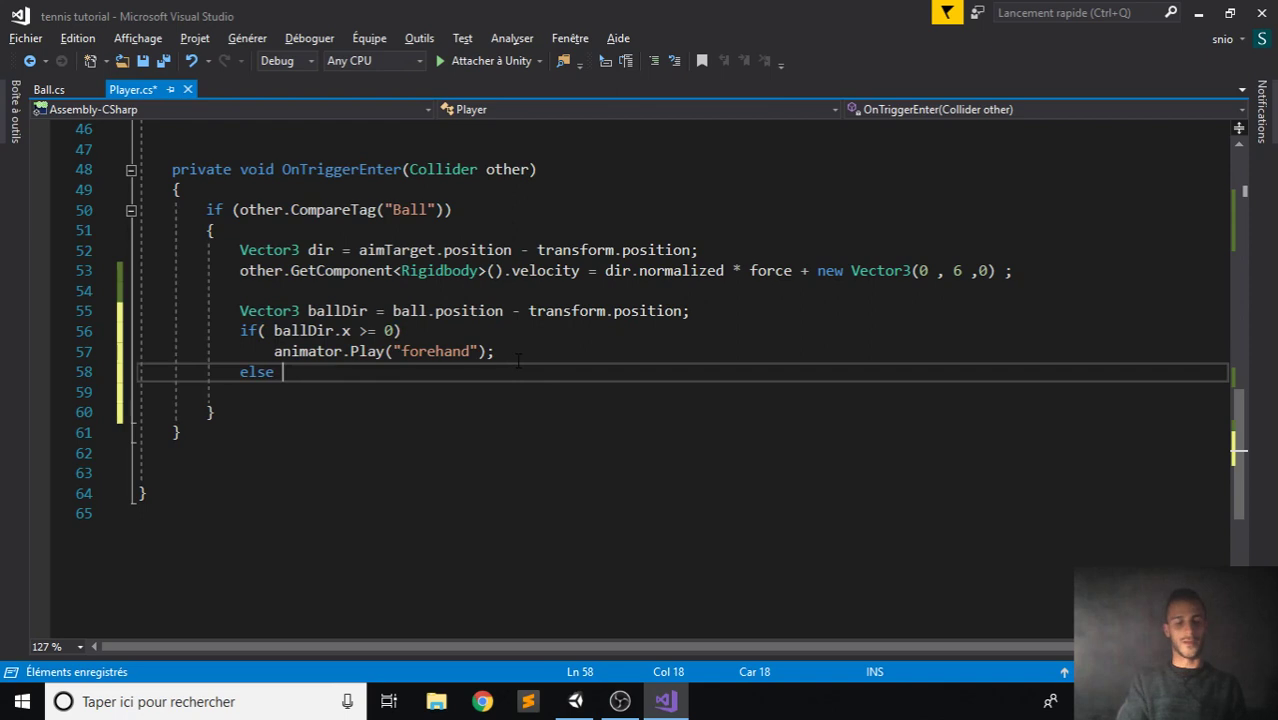
{"action": "key", "text": "Return"}
{"action": "key", "text": "Up"}
{"action": "key", "text": "Up"}
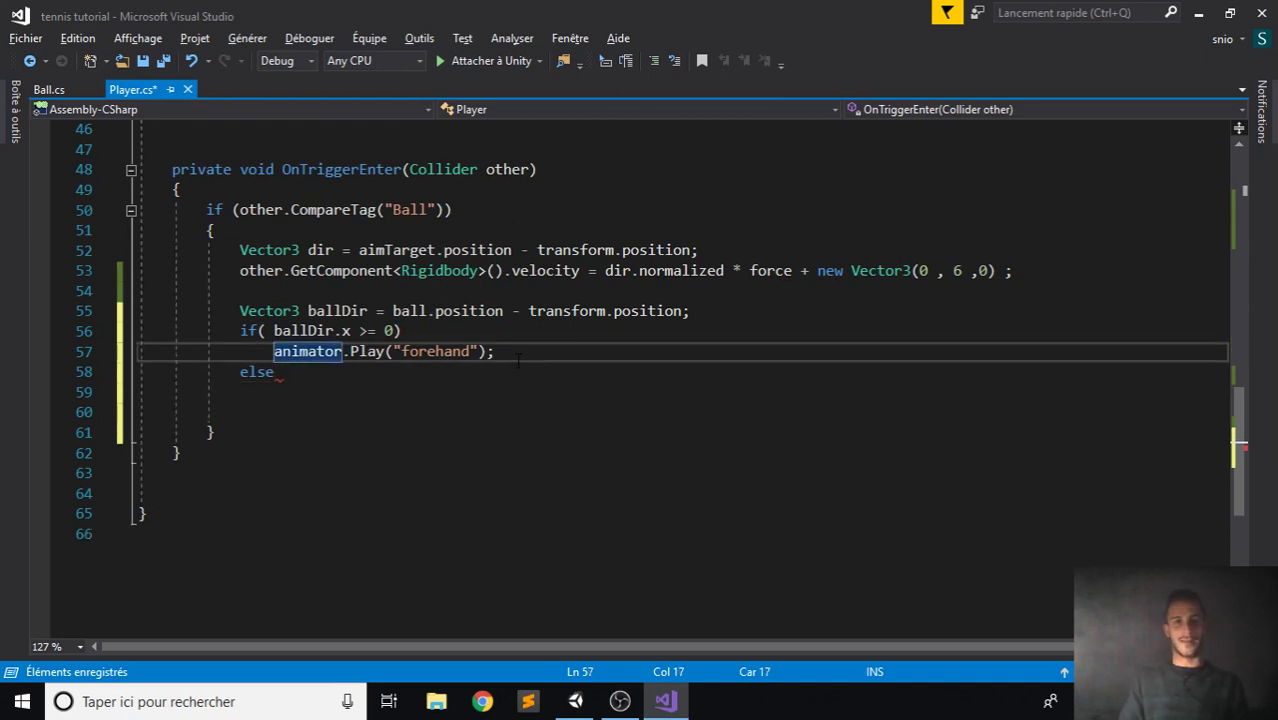
{"action": "key", "text": "ctrl+d"}
{"action": "key", "text": "alt+Down"}
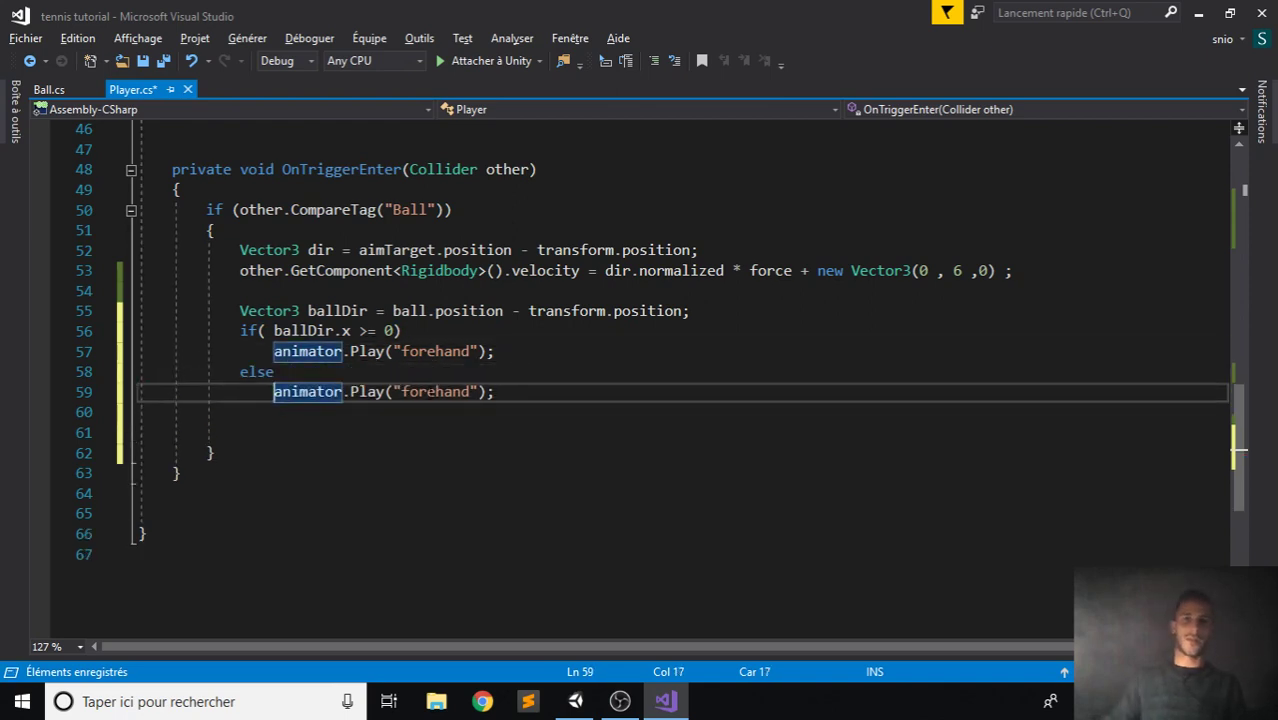
{"action": "double_click", "coordinate": [429, 391]}
{"action": "type", "text": "backhand"}
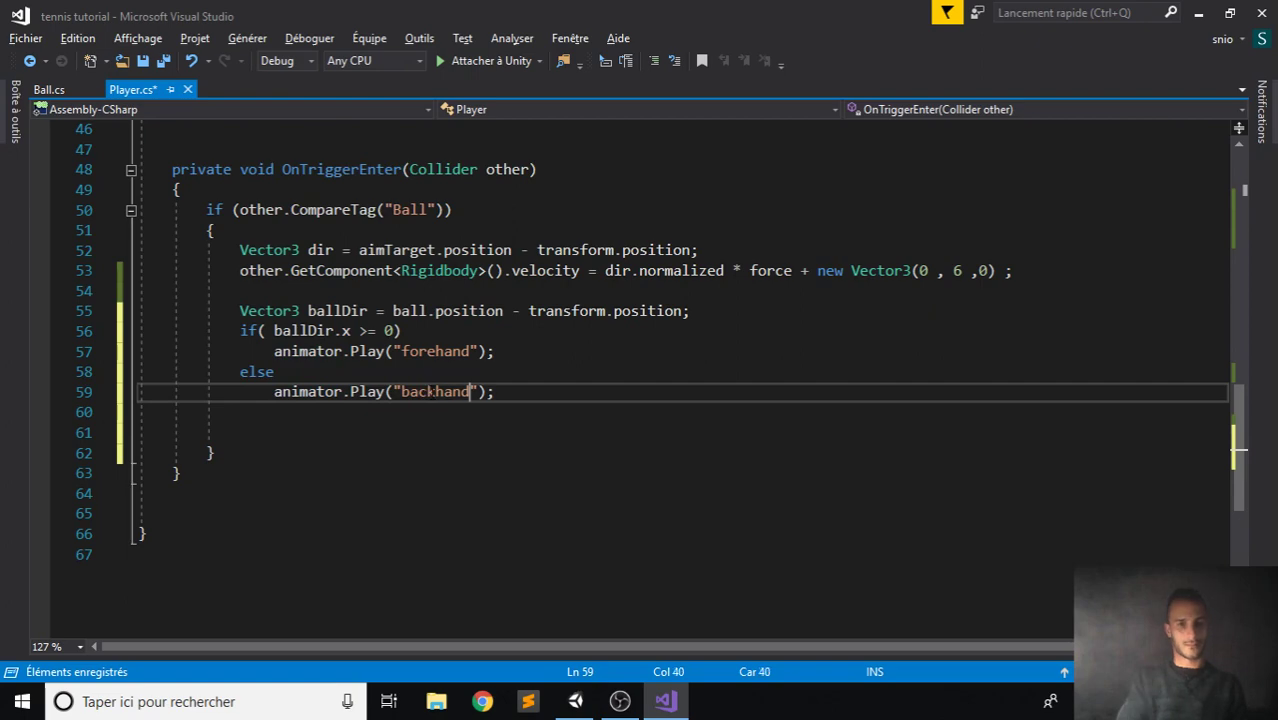
{"action": "key", "text": "ctrl+s"}
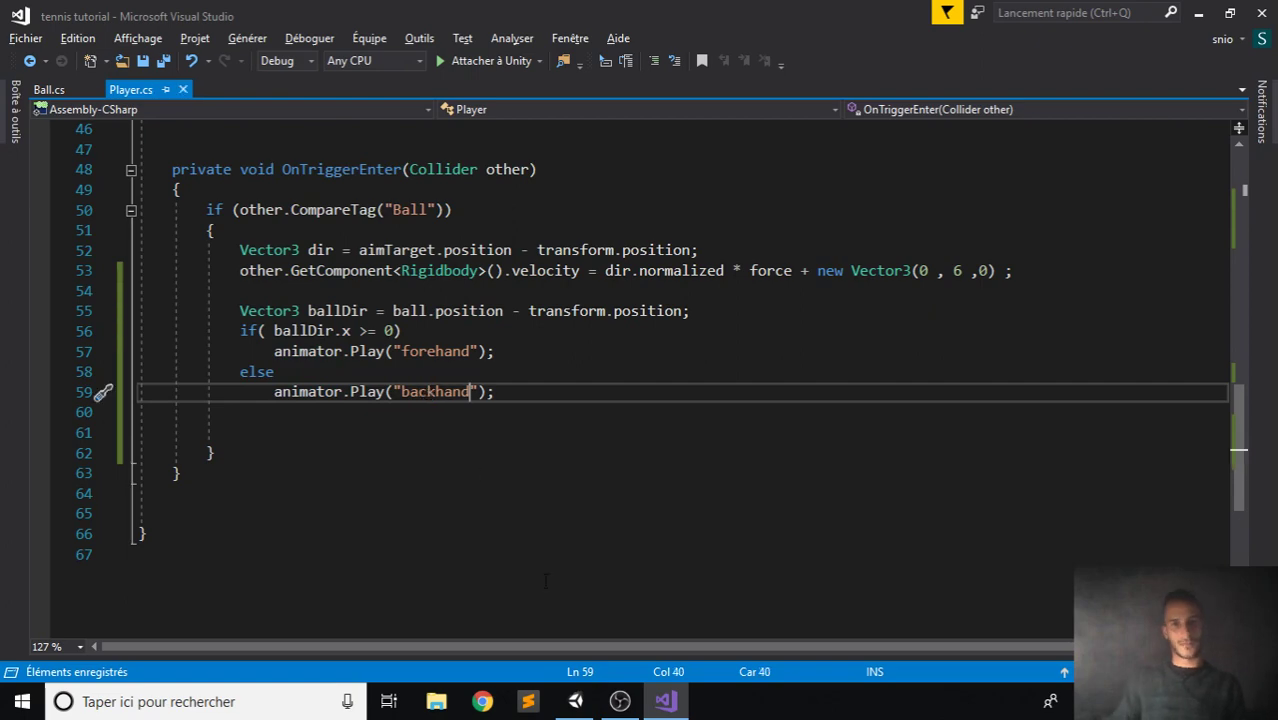
Switch to Unity and assign the ball object to the Ball field of the player's Player script.
{"action": "mouse_move", "coordinate": [592, 706]}
{"action": "left_click", "coordinate": [592, 706]}
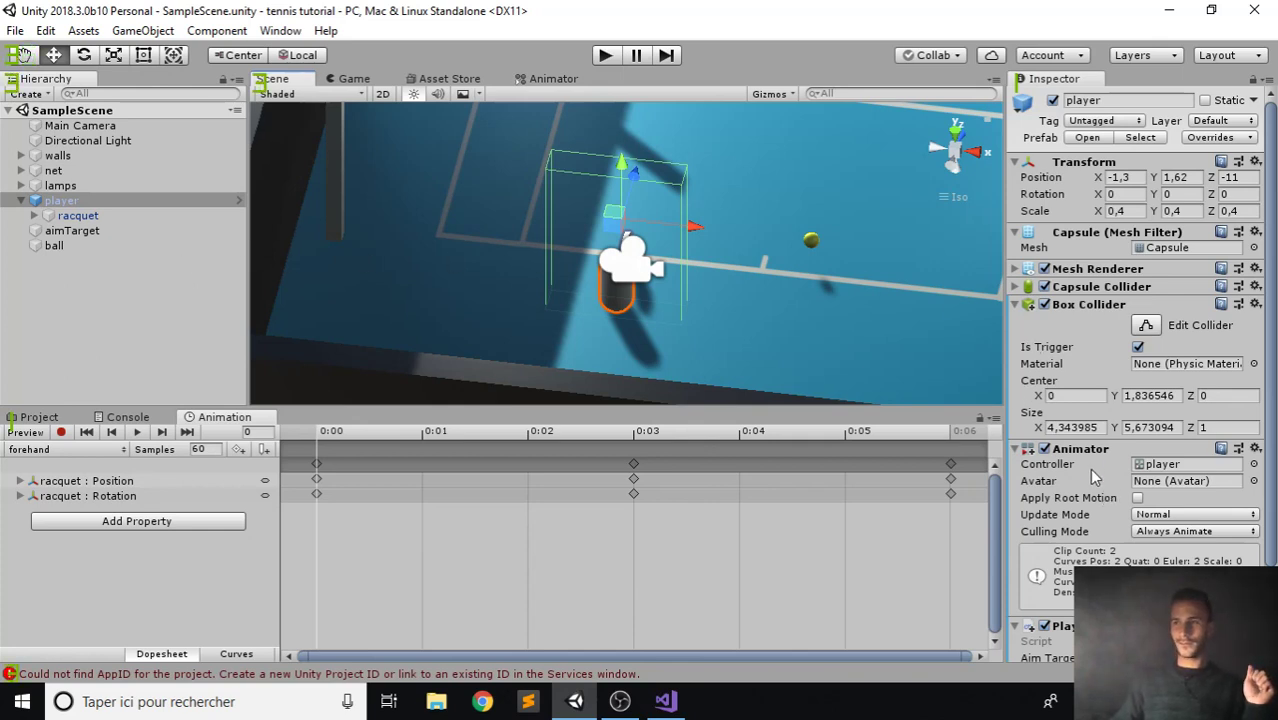
{"action": "scroll", "coordinate": [1092, 470], "scroll_direction": "down", "scroll_amount": 3}
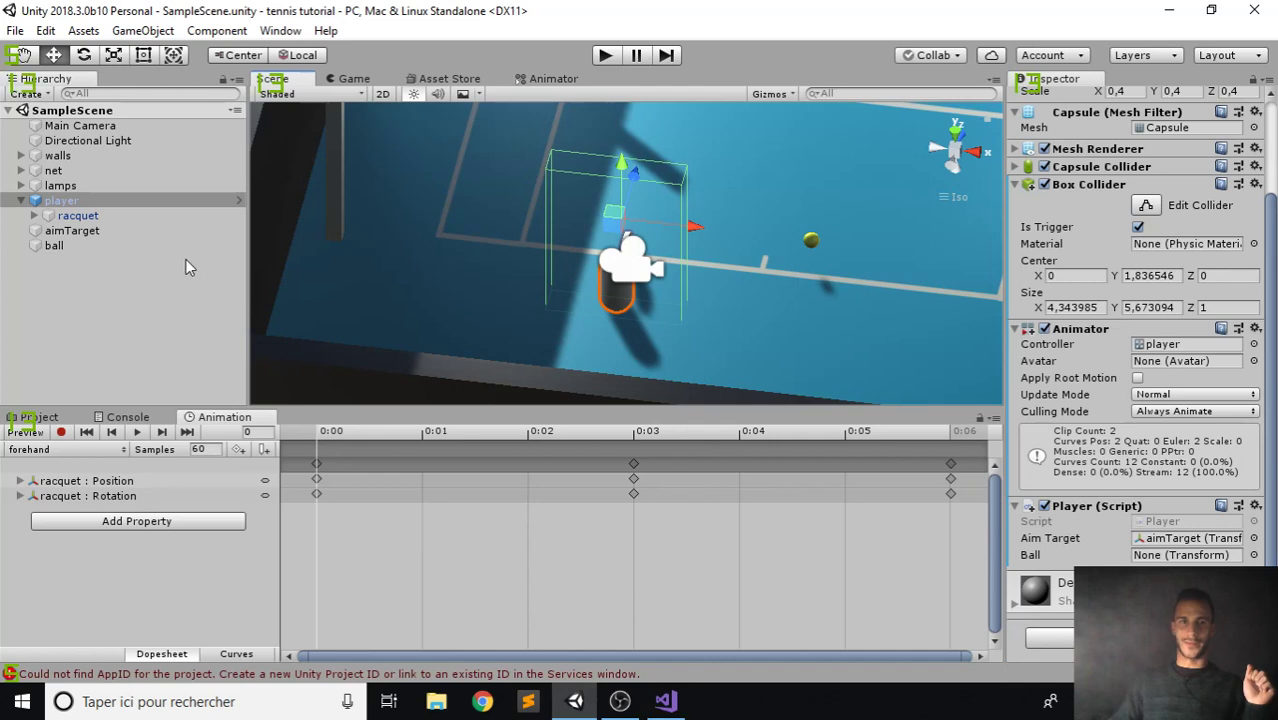
{"action": "left_click_drag", "start_coordinate": [90, 248], "coordinate": [1180, 556]}
Run the game and move the player around the ball to test the forehand and backhand swings, and stop play mode.
{"action": "left_click", "coordinate": [605, 55]}
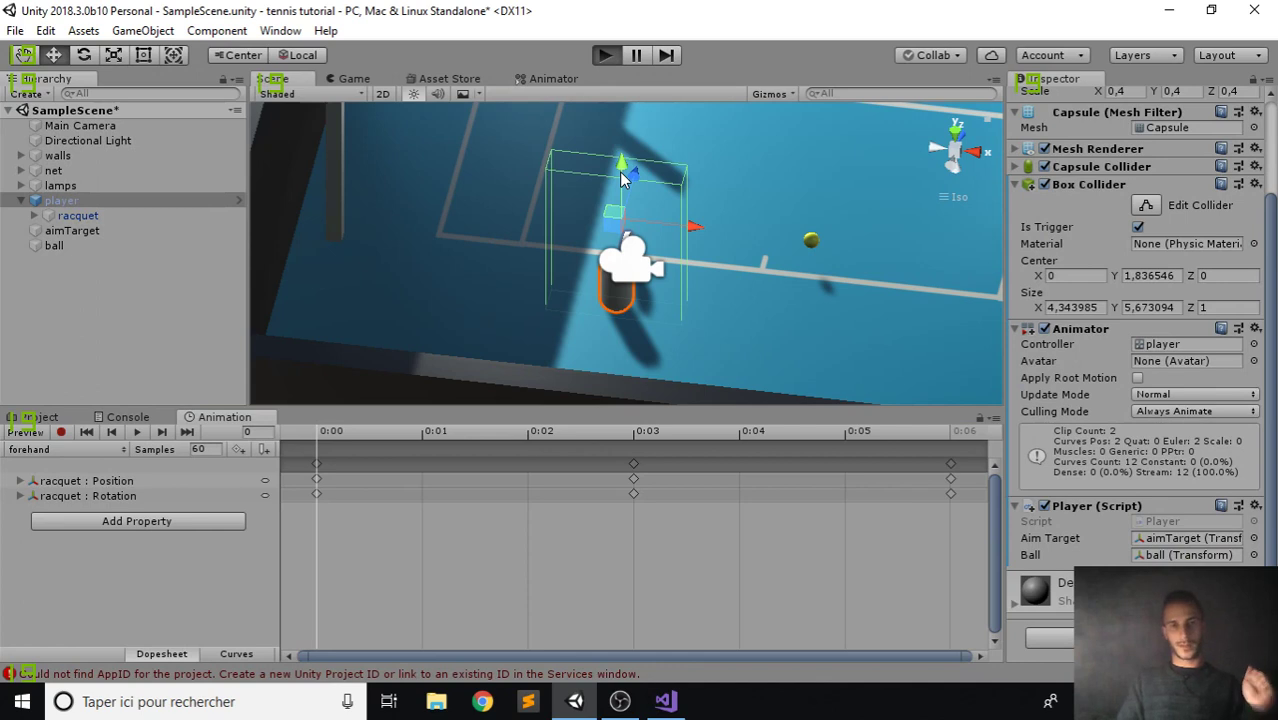
{"action": "key", "text": "Right"}
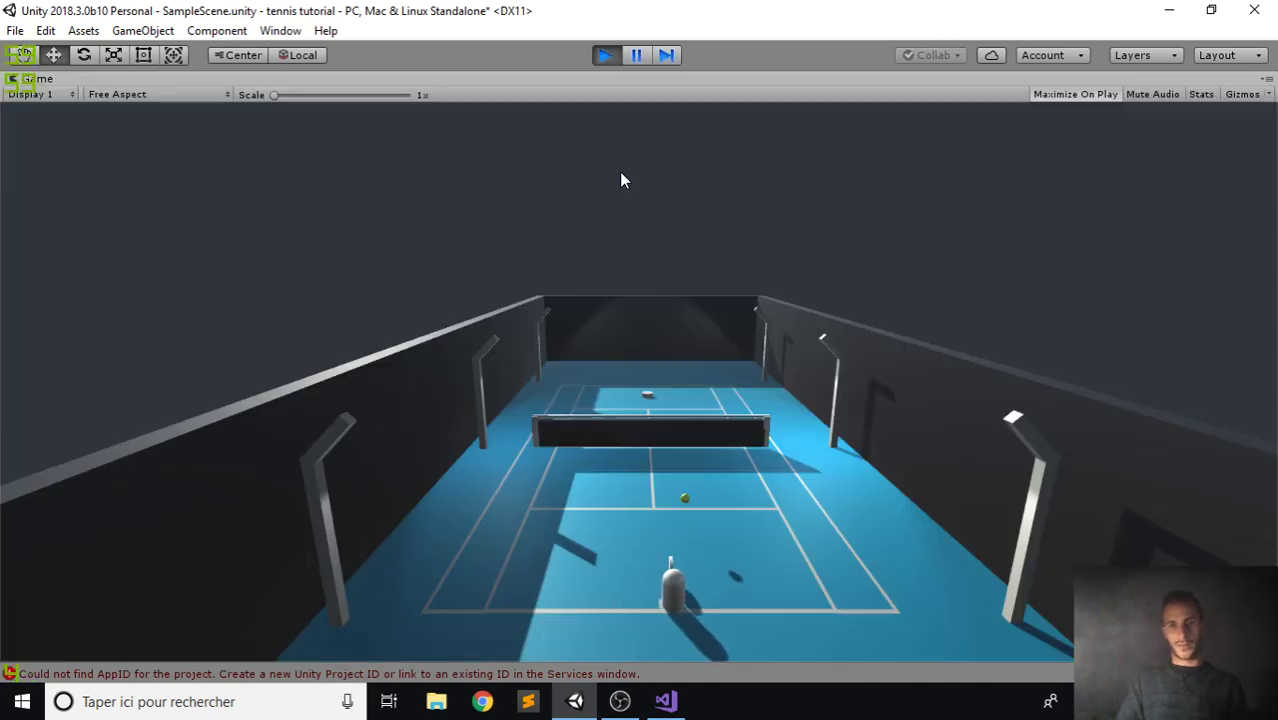
{"action": "key", "text": "Down"}
{"action": "key", "text": "Right"}
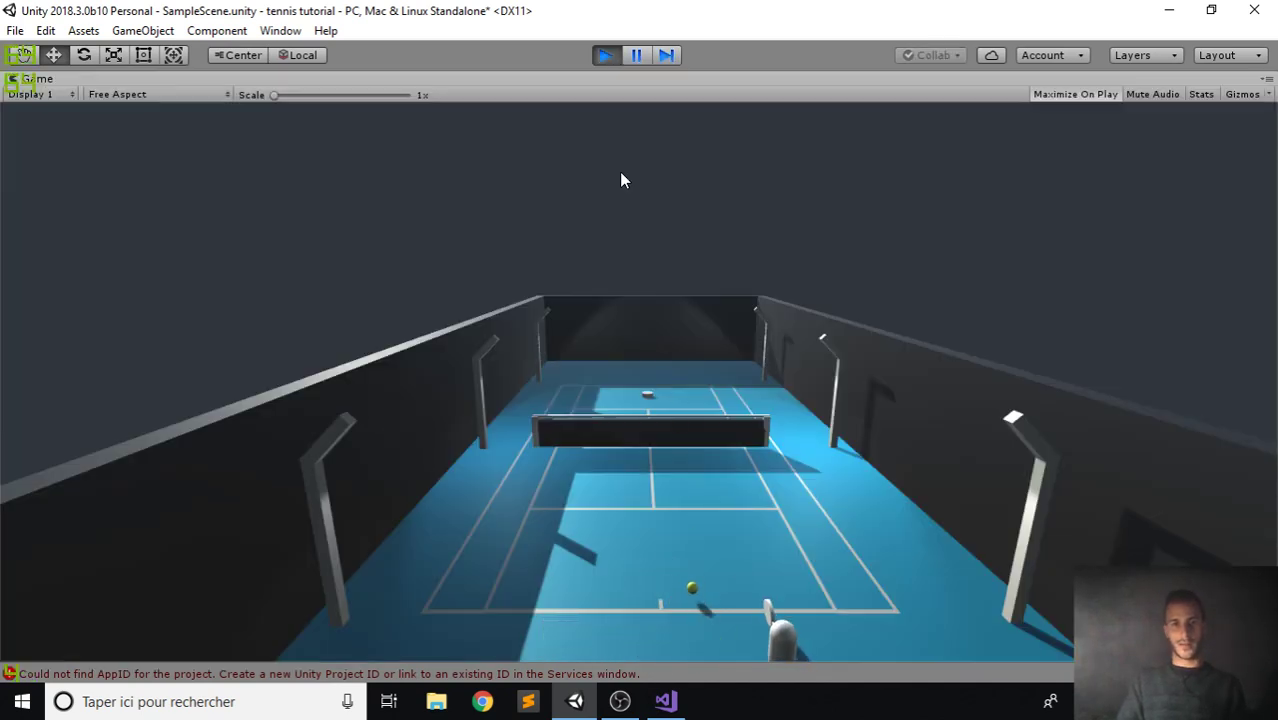
{"action": "key", "text": "Left"}
{"action": "key", "text": "Up"}
{"action": "key", "text": "Down"}
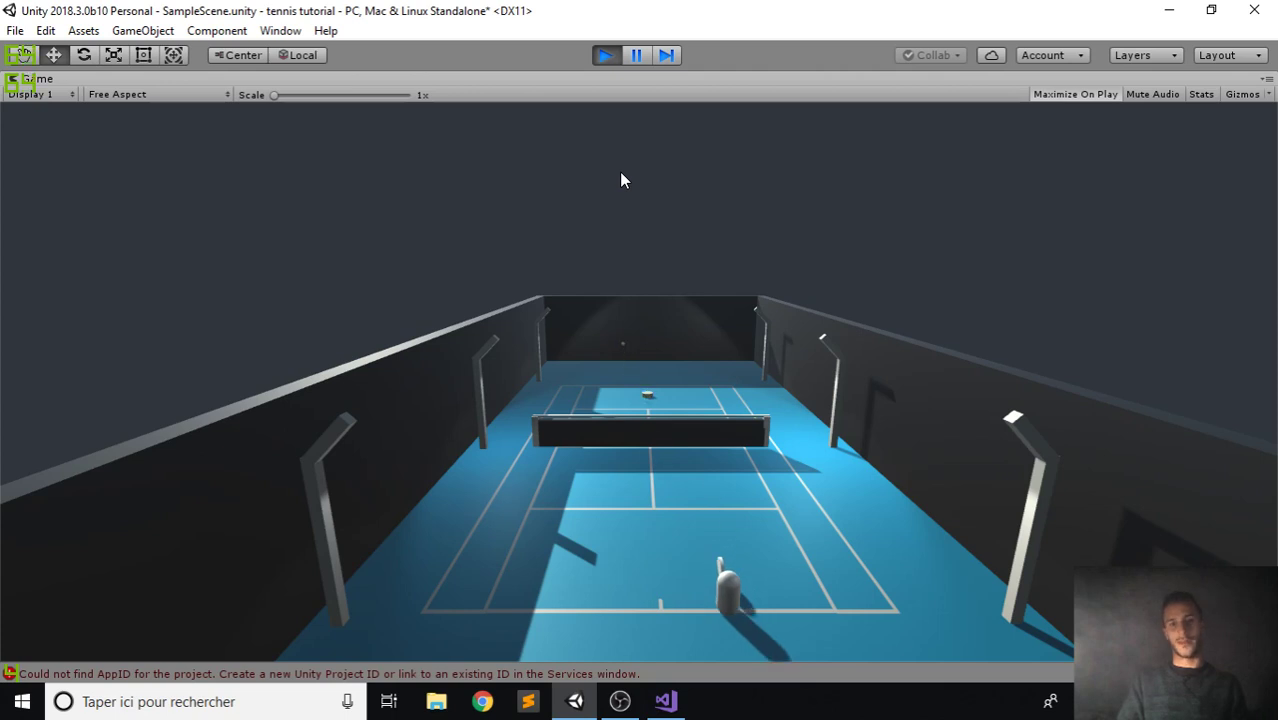
{"action": "key", "text": "Left"}
{"action": "key", "text": "Right"}
{"action": "key", "text": "Left"}
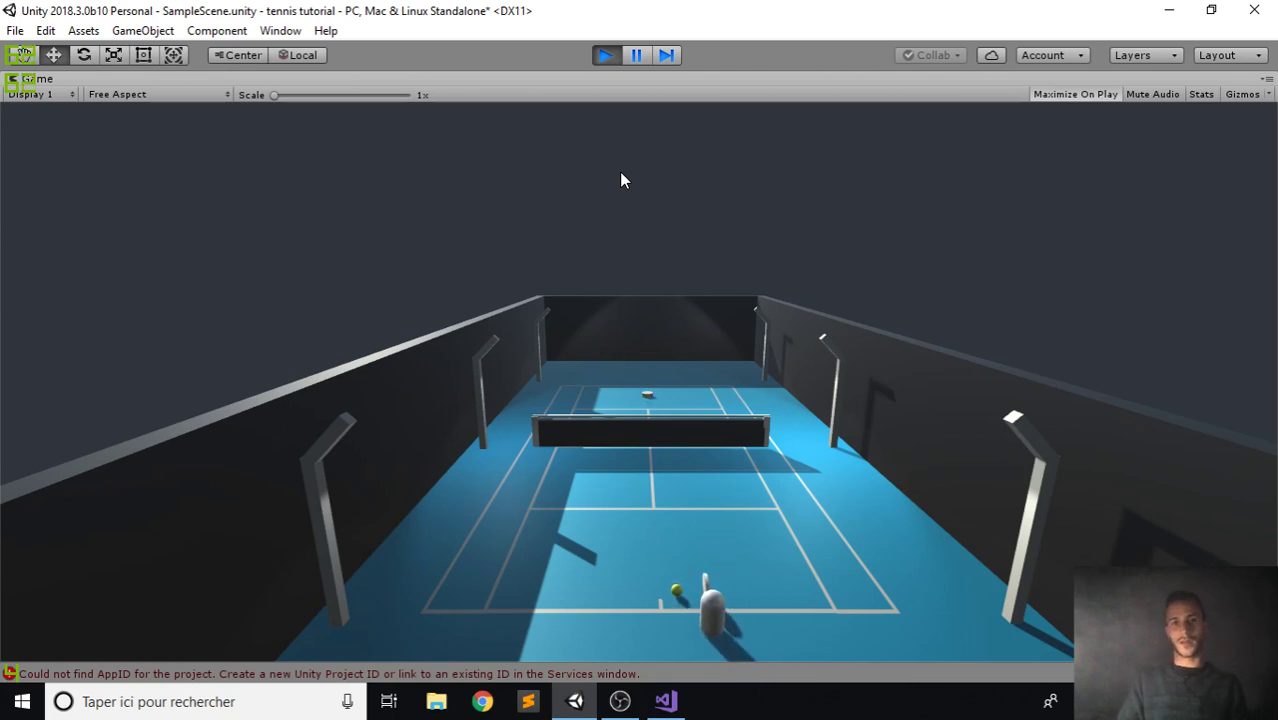
{"action": "key", "text": "Up"}
{"action": "key", "text": "Down"}
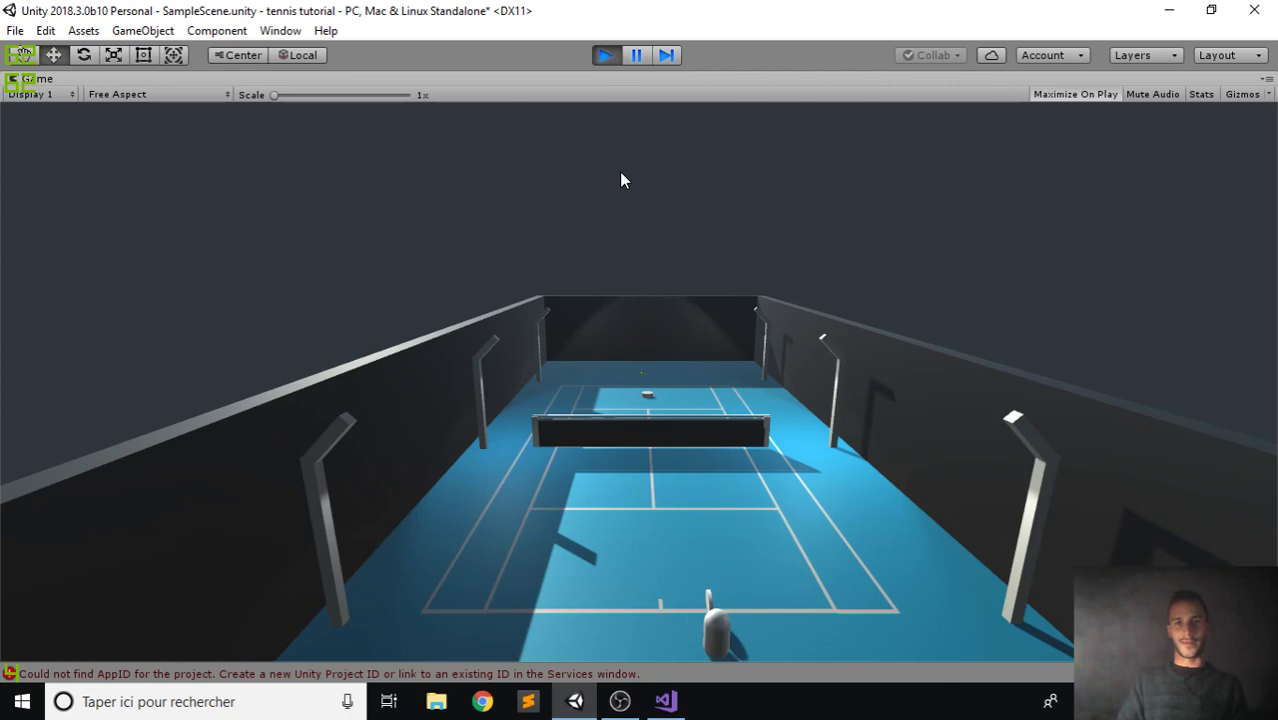
{"action": "key", "text": "Left"}
{"action": "key", "text": "Up"}
{"action": "key", "text": "Right"}
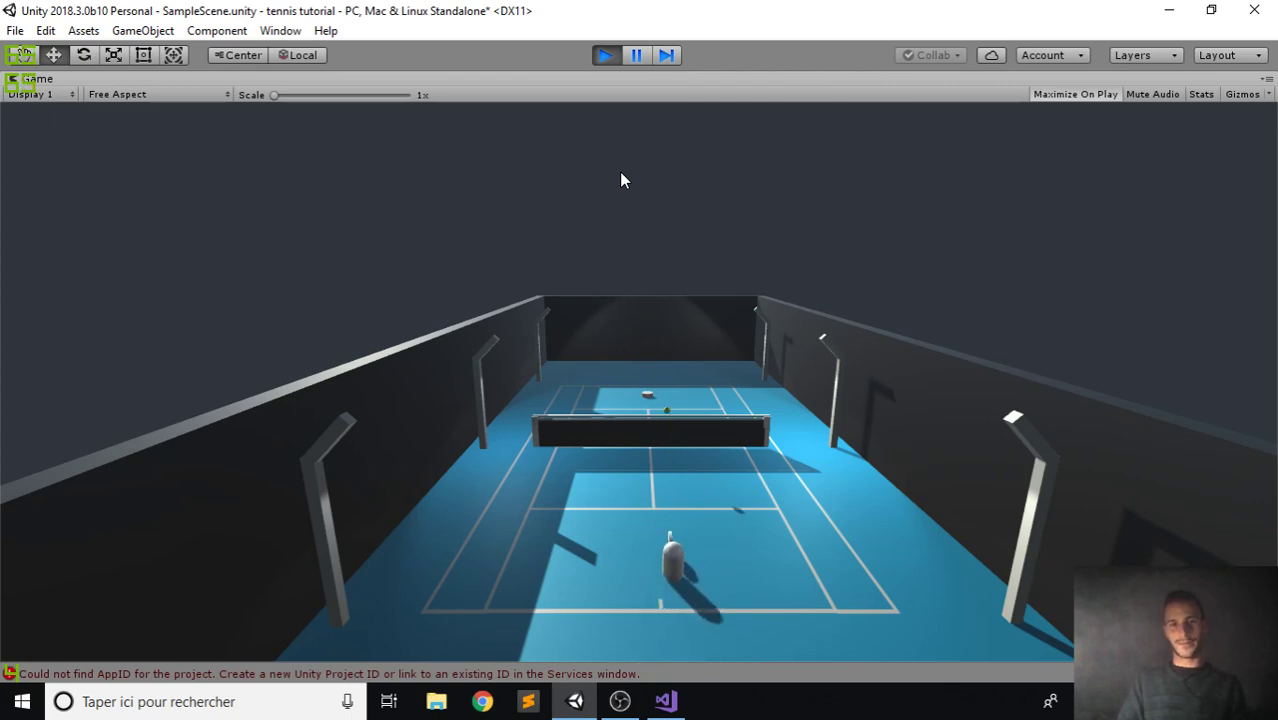
{"action": "left_click", "coordinate": [607, 55]}
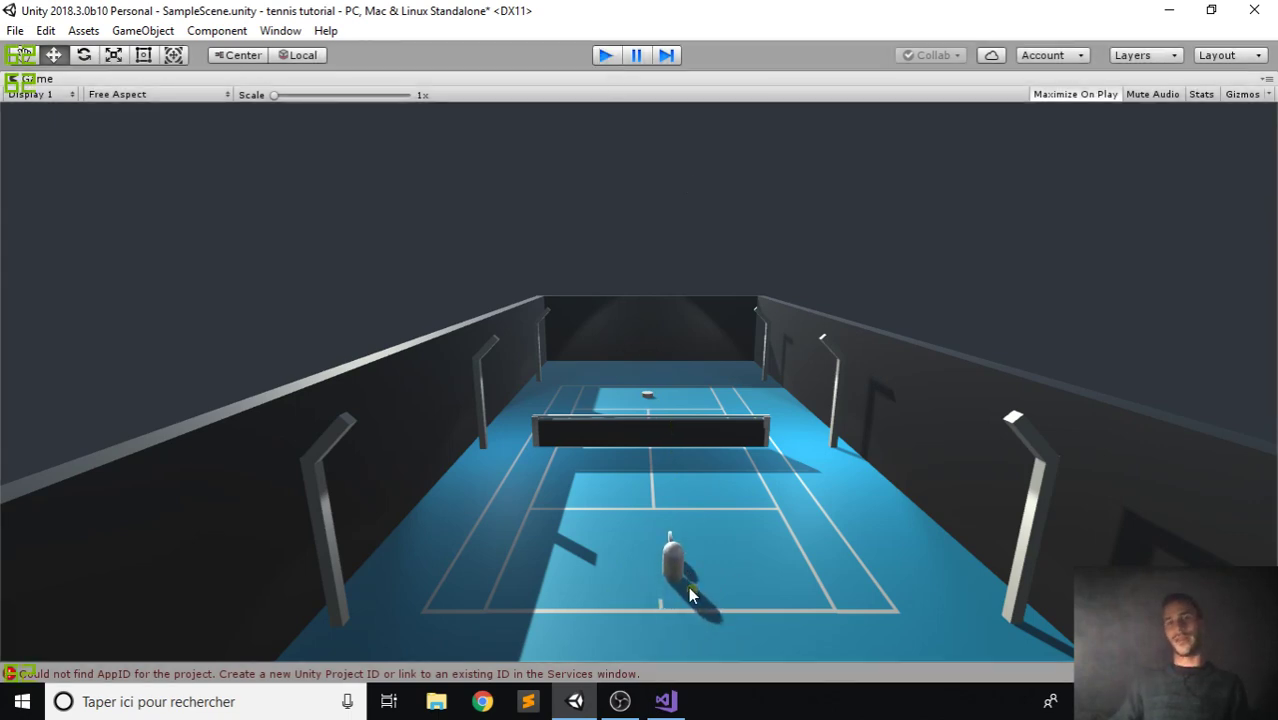
Switch to Visual Studio and add curly-brace blocks after the ballDir.x condition and after its else in OnTriggerEnter.
{"action": "left_click", "coordinate": [665, 701]}
{"action": "left_click", "coordinate": [474, 336]}
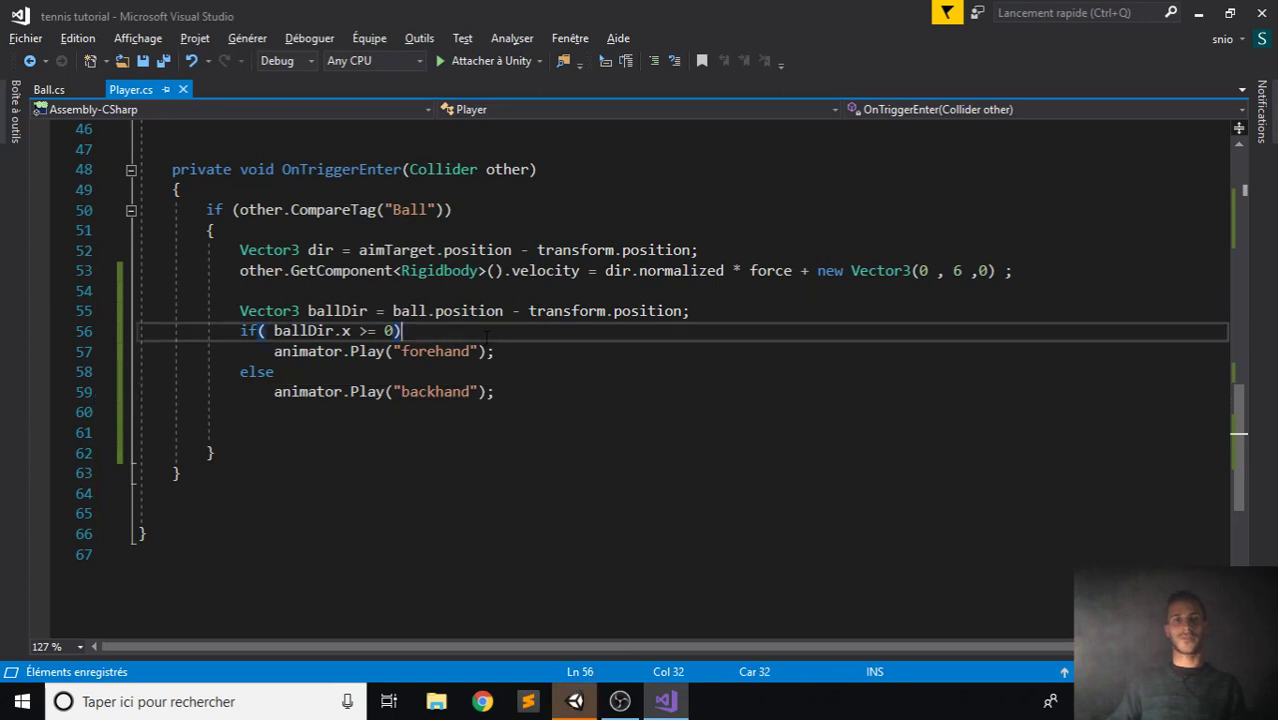
{"action": "type", "text": "{"}
{"action": "key", "text": "Return"}
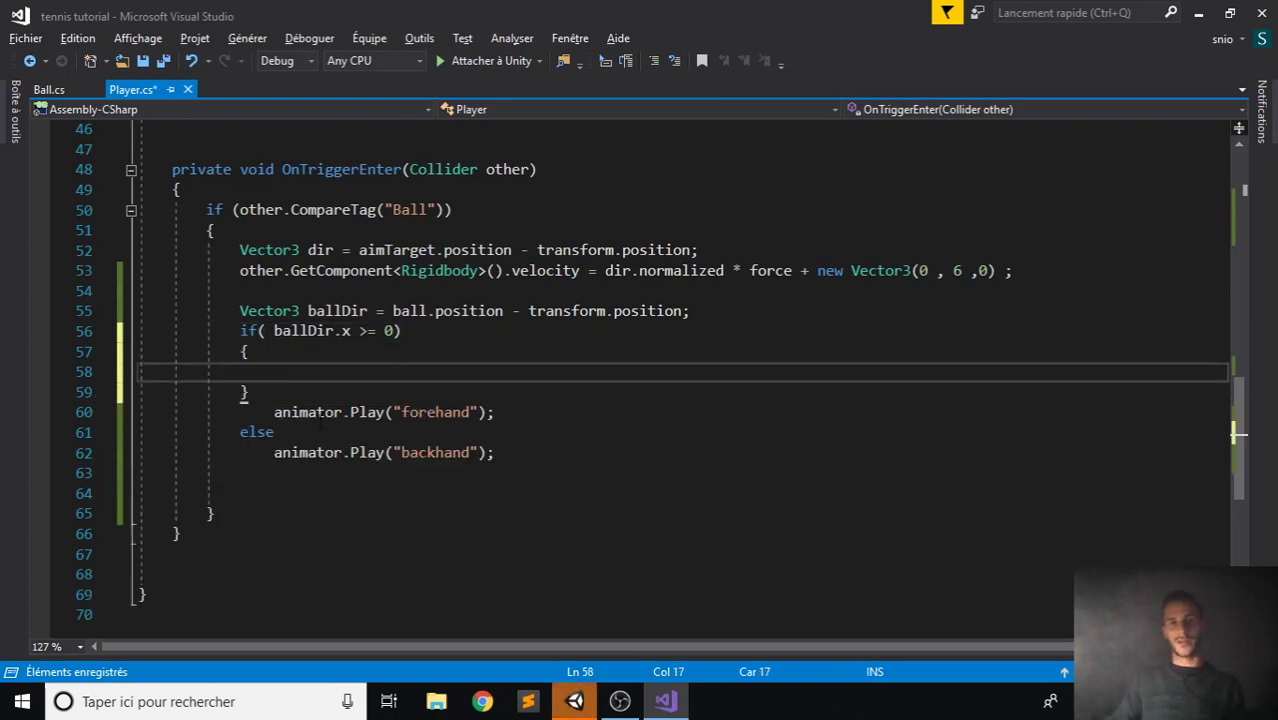
{"action": "left_click", "coordinate": [316, 430]}
{"action": "type", "text": "{"}
{"action": "key", "text": "Return"}
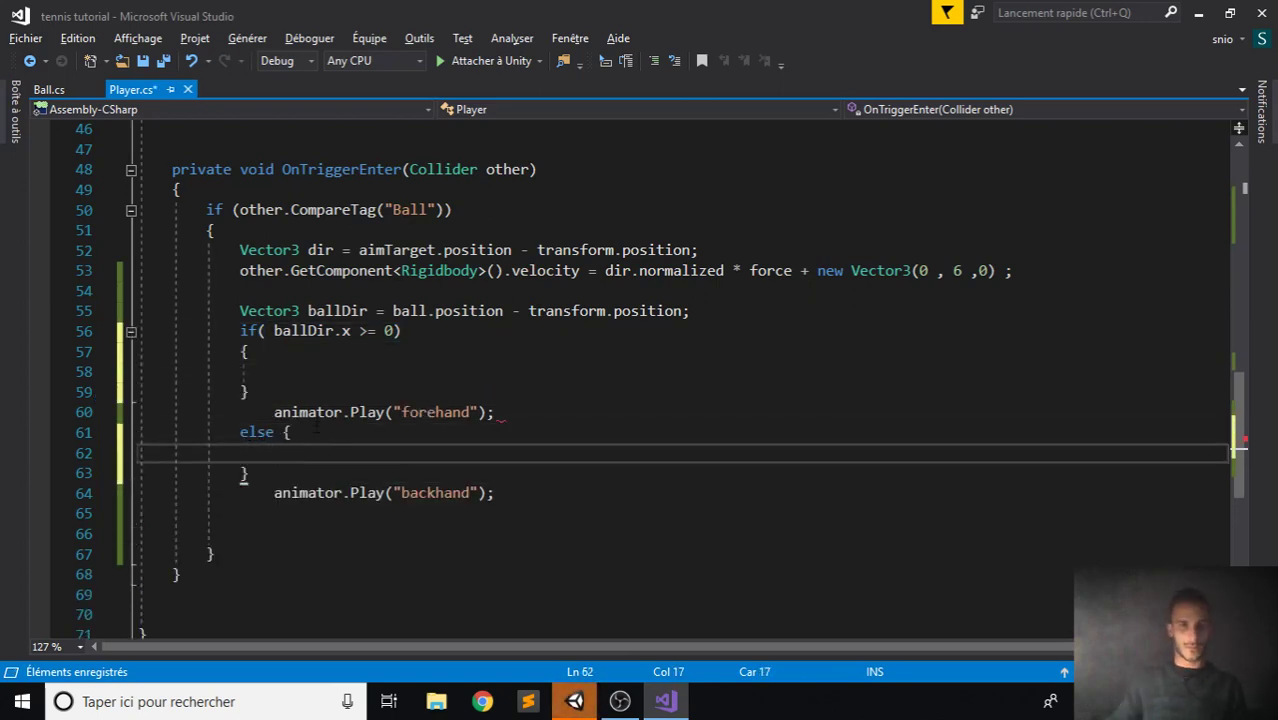
Move the animator.Play("forehand") line inside the if block's braces and remove the leftover blank line.
{"action": "left_click", "coordinate": [366, 412]}
{"action": "key", "text": "alt+Up"}
{"action": "key", "text": "alt+Up"}
{"action": "key", "text": "alt+Down"}
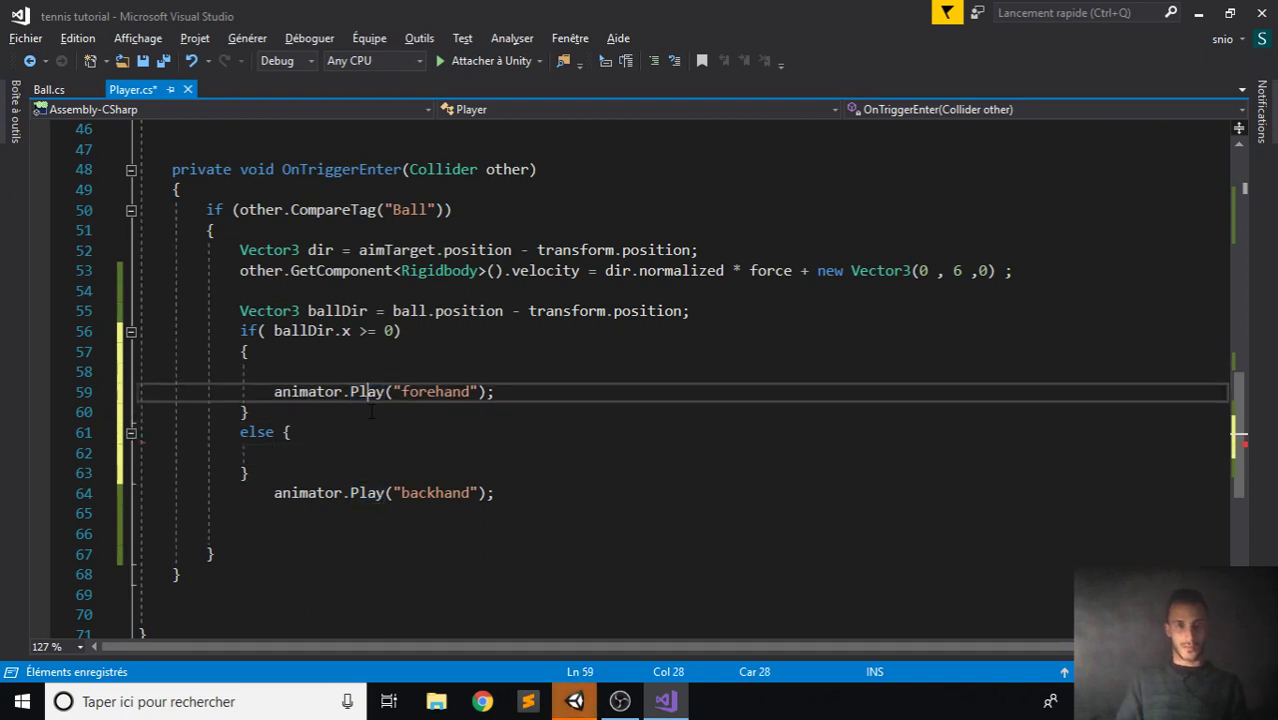
{"action": "key", "text": "alt+Up"}
{"action": "left_click", "coordinate": [371, 411]}
{"action": "left_click", "coordinate": [391, 399]}
{"action": "key", "text": "BackSpace"}
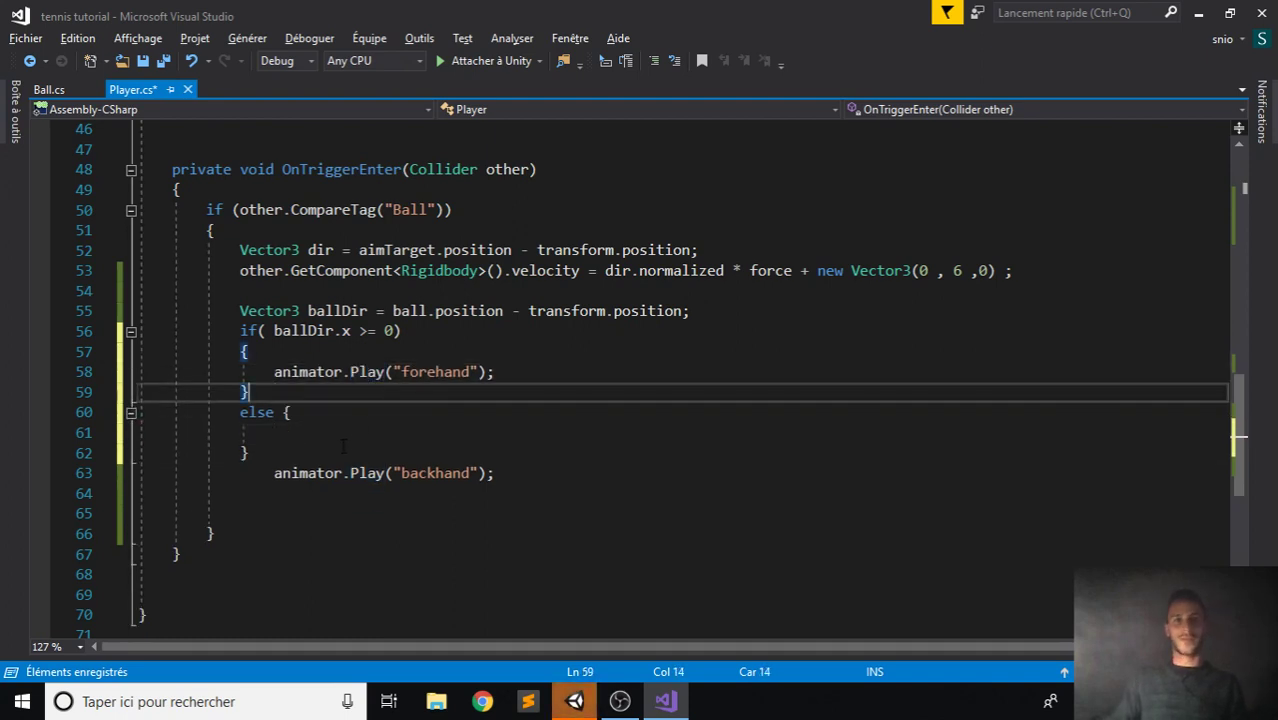
Move animator.Play("backhand") inside the else block and put the block's opening brace on its own line.
{"action": "left_click", "coordinate": [358, 472]}
{"action": "key", "text": "alt+Up"}
{"action": "key", "text": "alt+Up"}
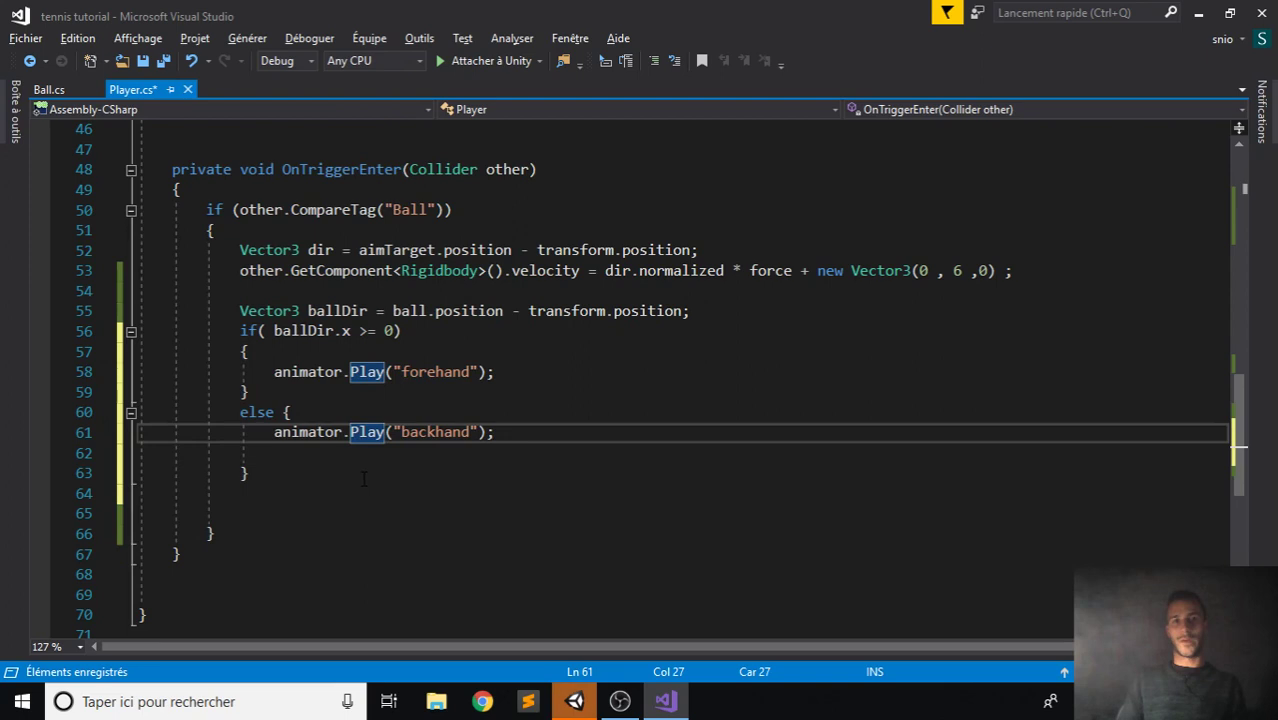
{"action": "left_click", "coordinate": [282, 412]}
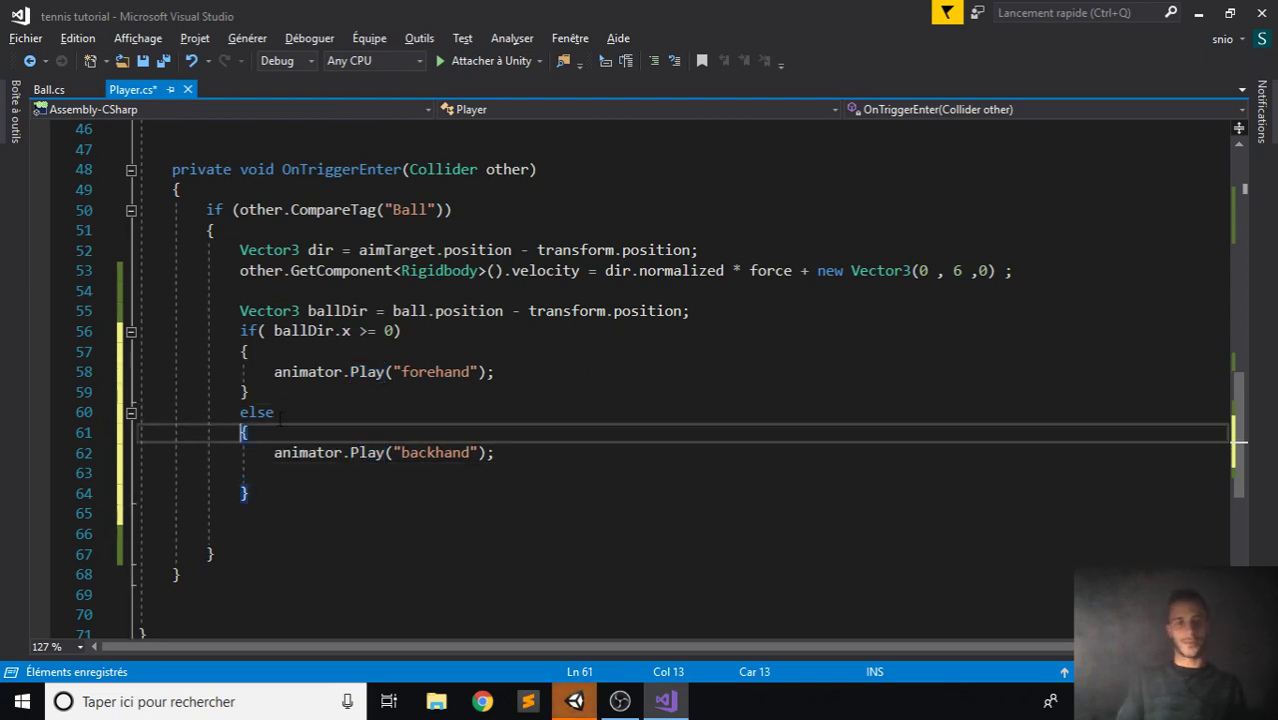
Add Debug.Log("backhand"); below the backhand Play call in the else block.
{"action": "left_click", "coordinate": [340, 474]}
{"action": "type", "text": "De"}
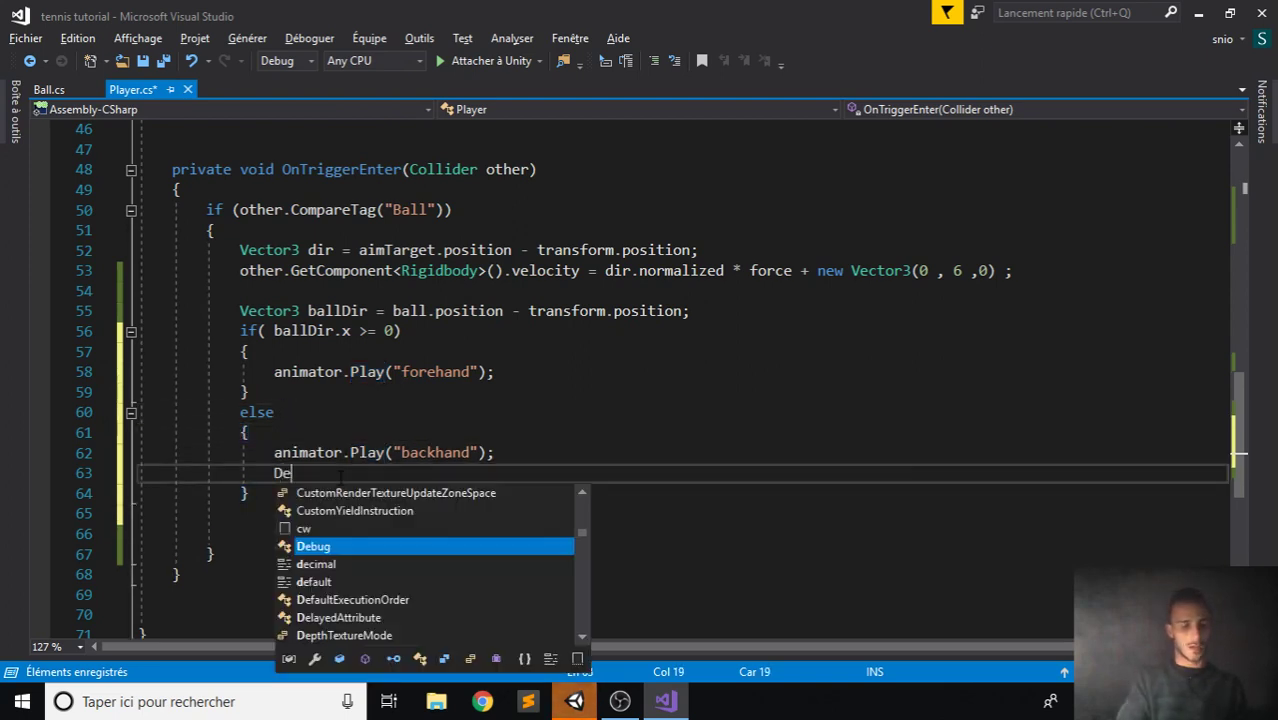
{"action": "type", "text": "bug.Log("}
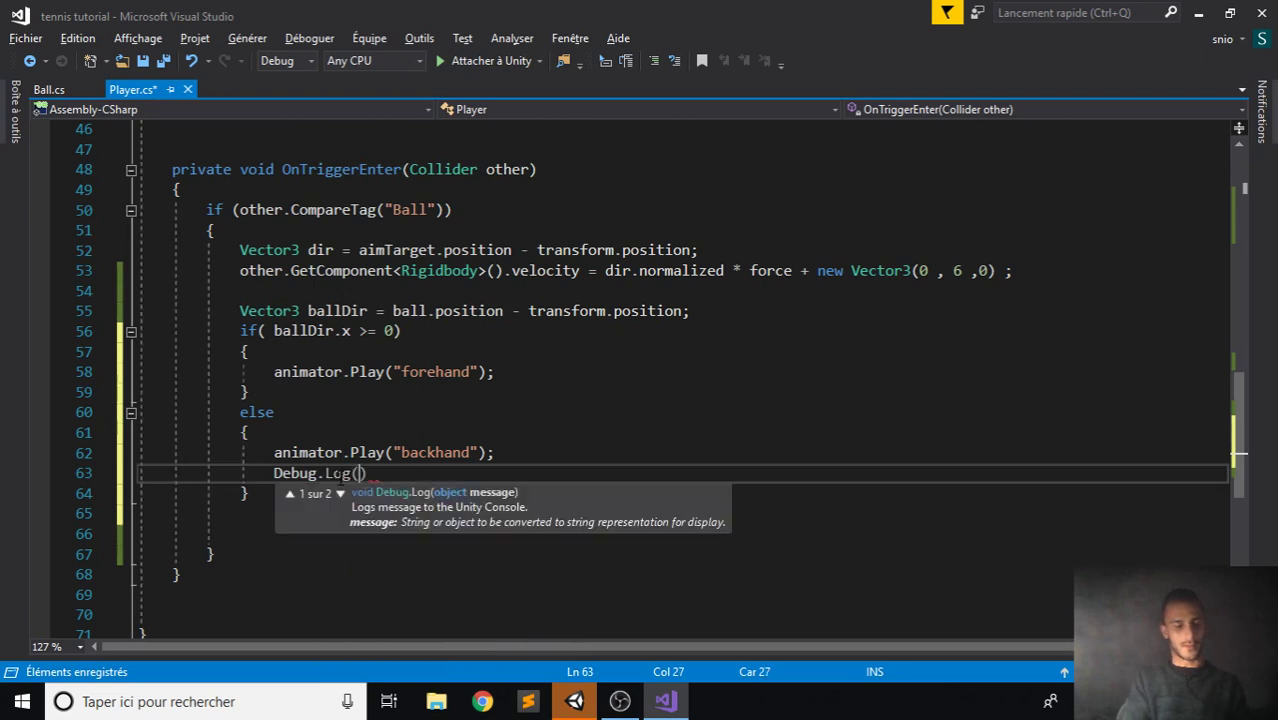
{"action": "type", "text": "\"backhan"}
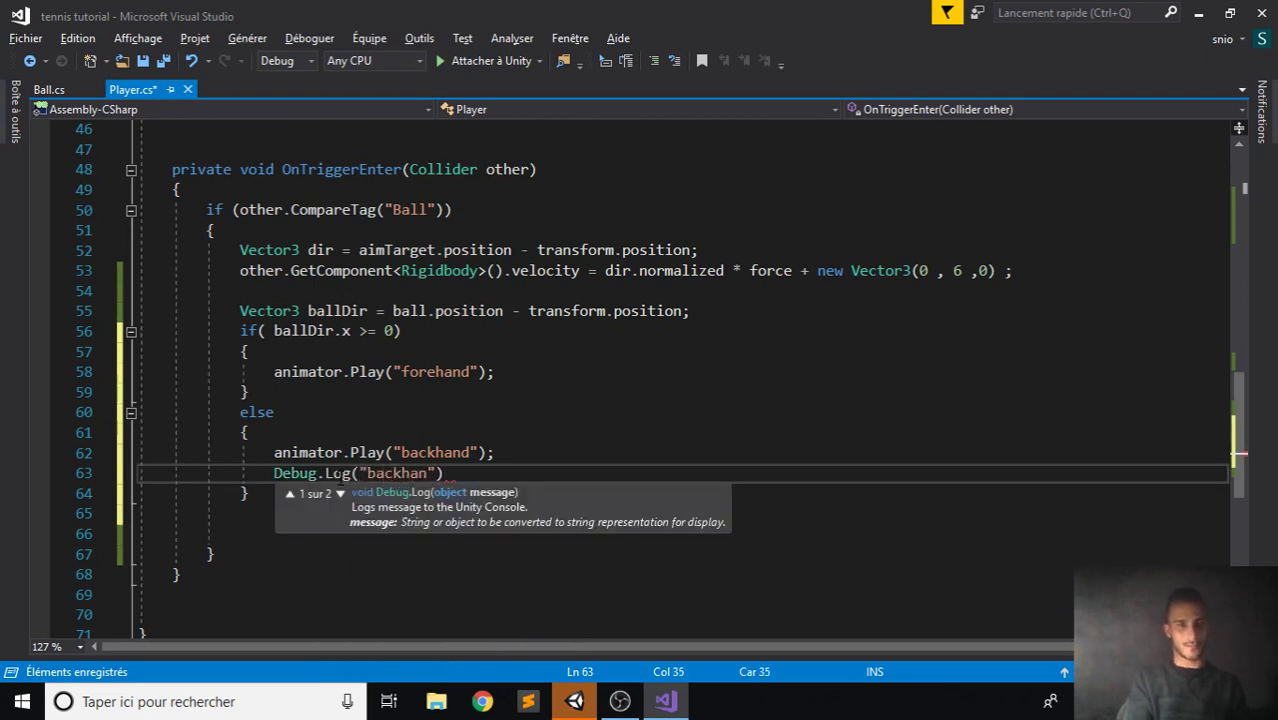
{"action": "type", "text": "d\");"}
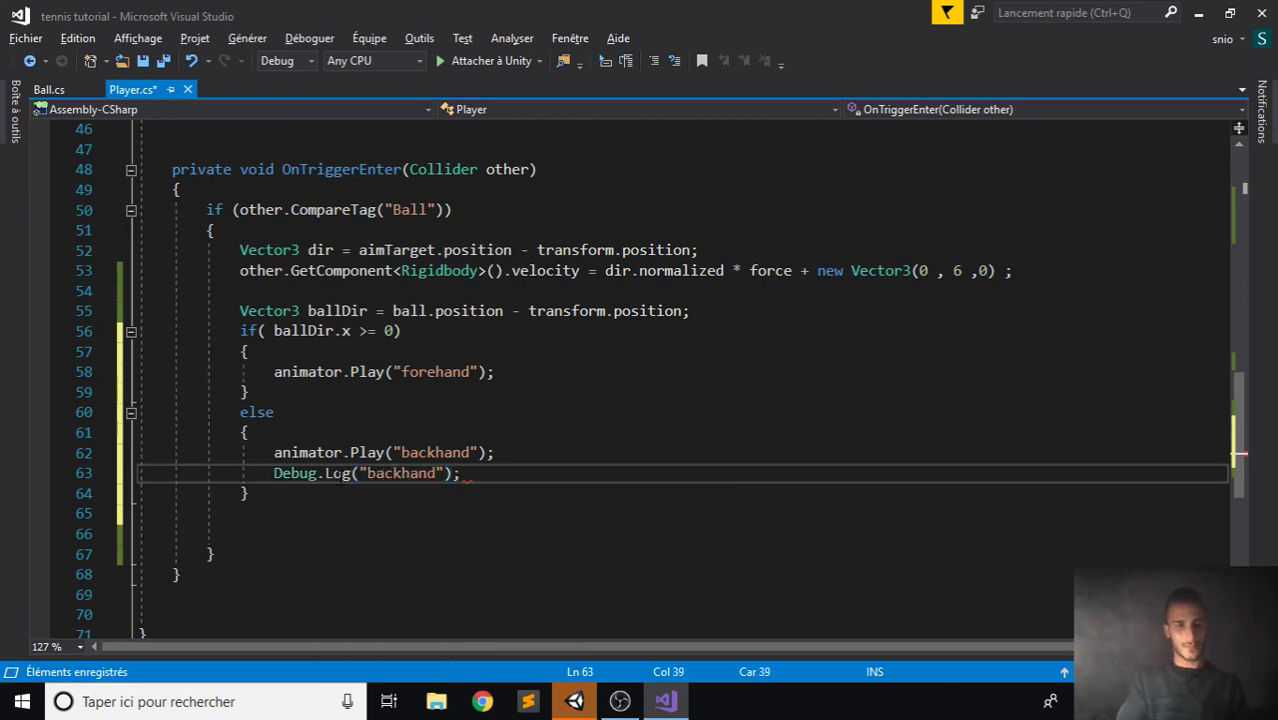
{"action": "key", "text": "Down"}
Add a copy of the log line below the forehand Play call, changed to Debug.Log("forehand");, and save the script.
{"action": "left_click_drag", "start_coordinate": [551, 374], "coordinate": [551, 354]}
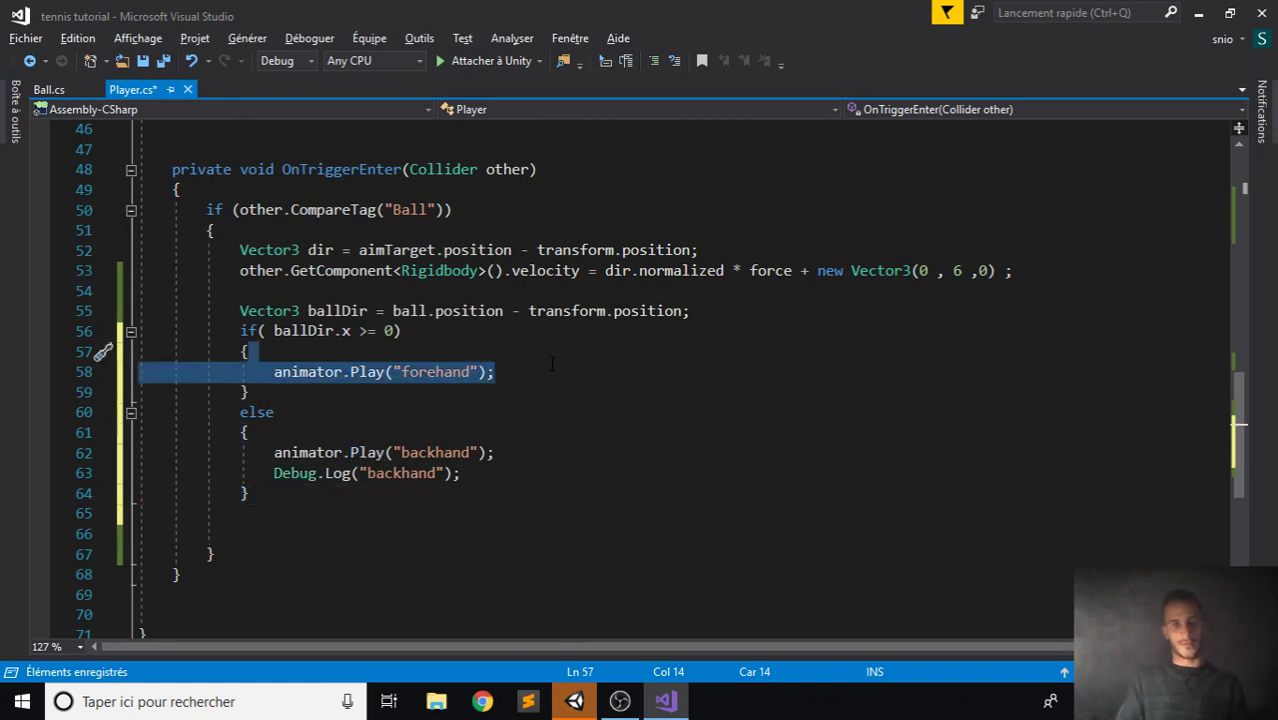
{"action": "left_click", "coordinate": [552, 366]}
{"action": "key", "text": "Return"}
{"action": "type", "text": "Debug.Log(\"backhand\");"}
{"action": "left_click", "coordinate": [436, 391]}
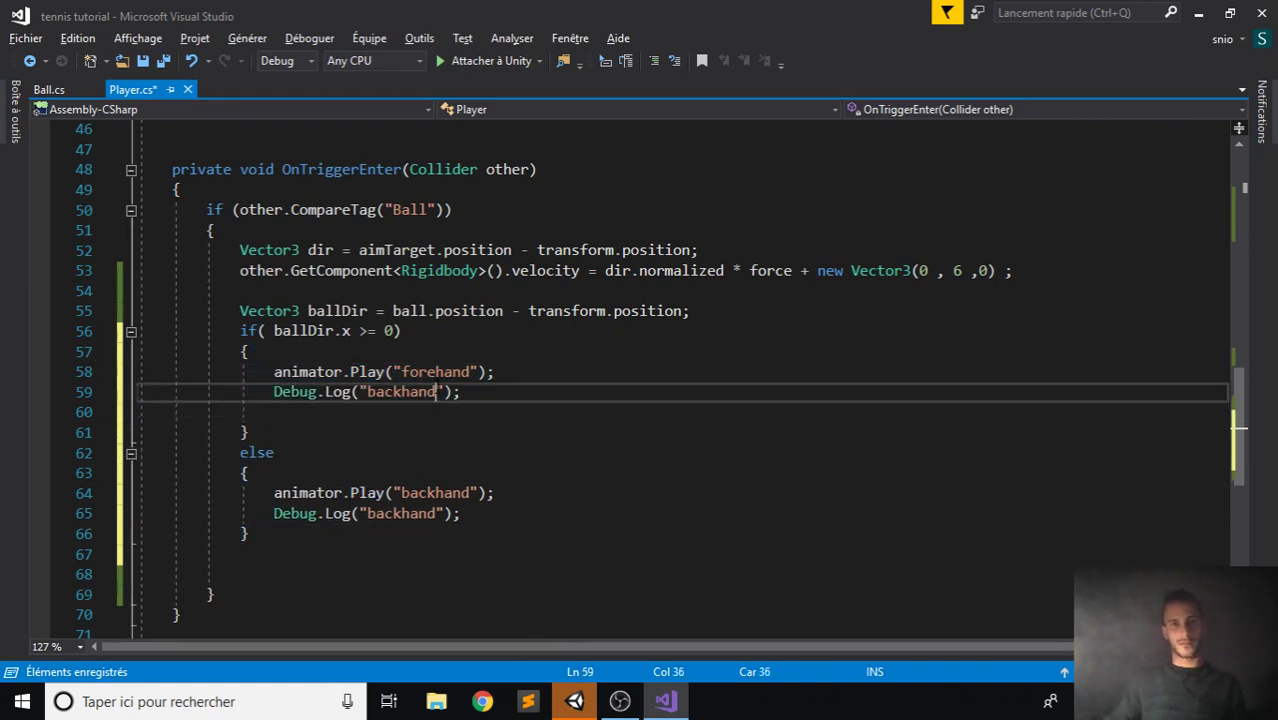
{"action": "double_click", "coordinate": [446, 373]}
{"action": "key", "text": "ctrl+c"}
{"action": "double_click", "coordinate": [401, 392]}
{"action": "key", "text": "ctrl+v"}
{"action": "left_click", "coordinate": [363, 412]}
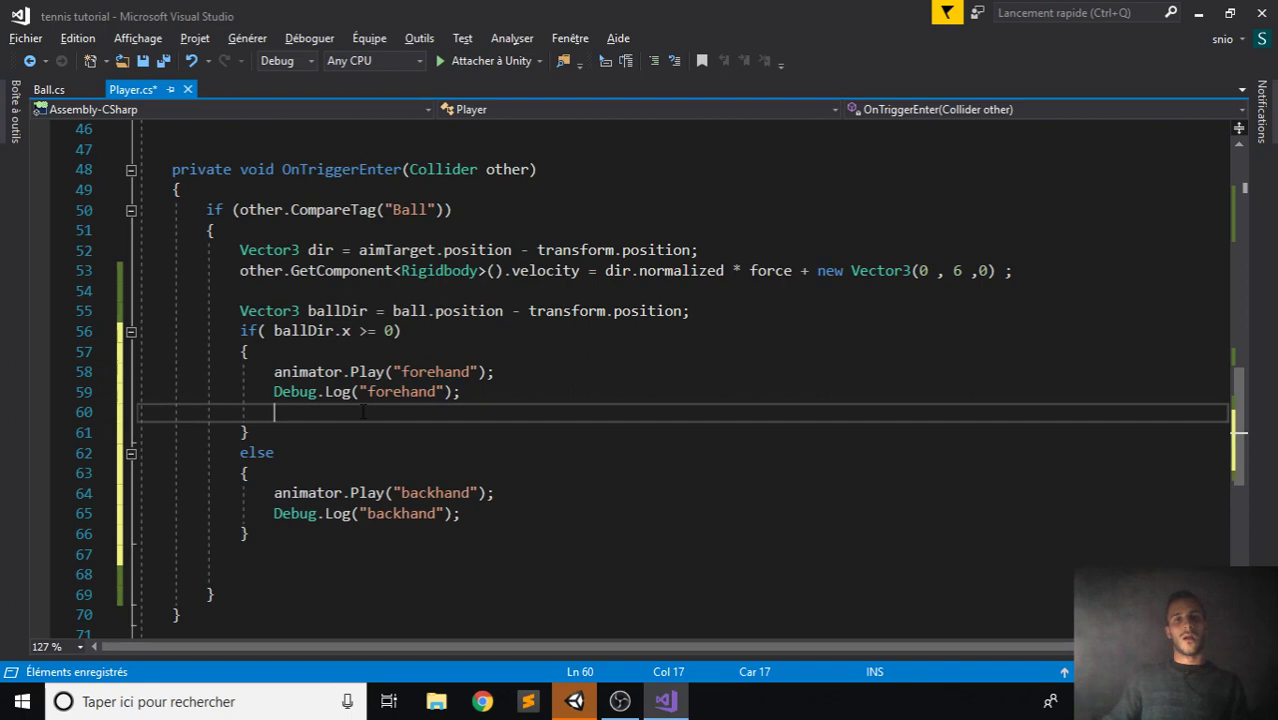
{"action": "key", "text": "ctrl+s"}
Switch to Unity, run the game to check the swings with the new logging, and stop play mode.
{"action": "left_click", "coordinate": [578, 700]}
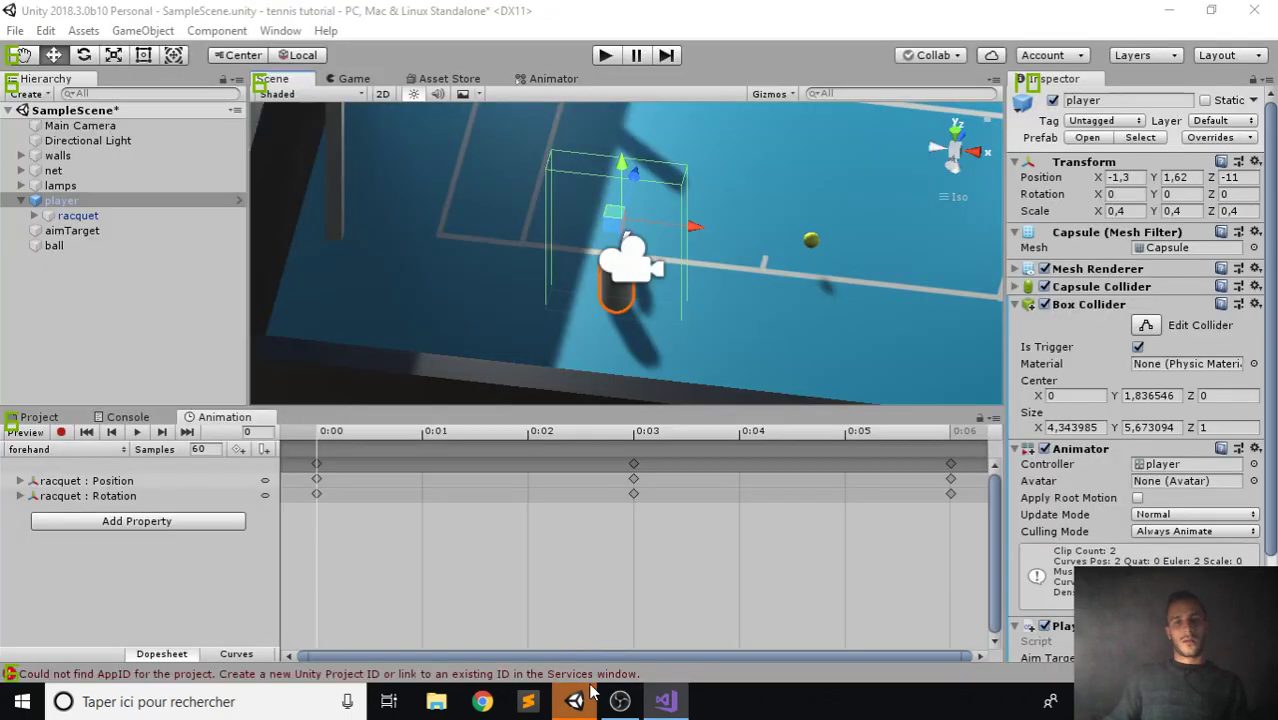
{"action": "left_click", "coordinate": [609, 55]}
{"action": "left_click", "coordinate": [609, 55]}
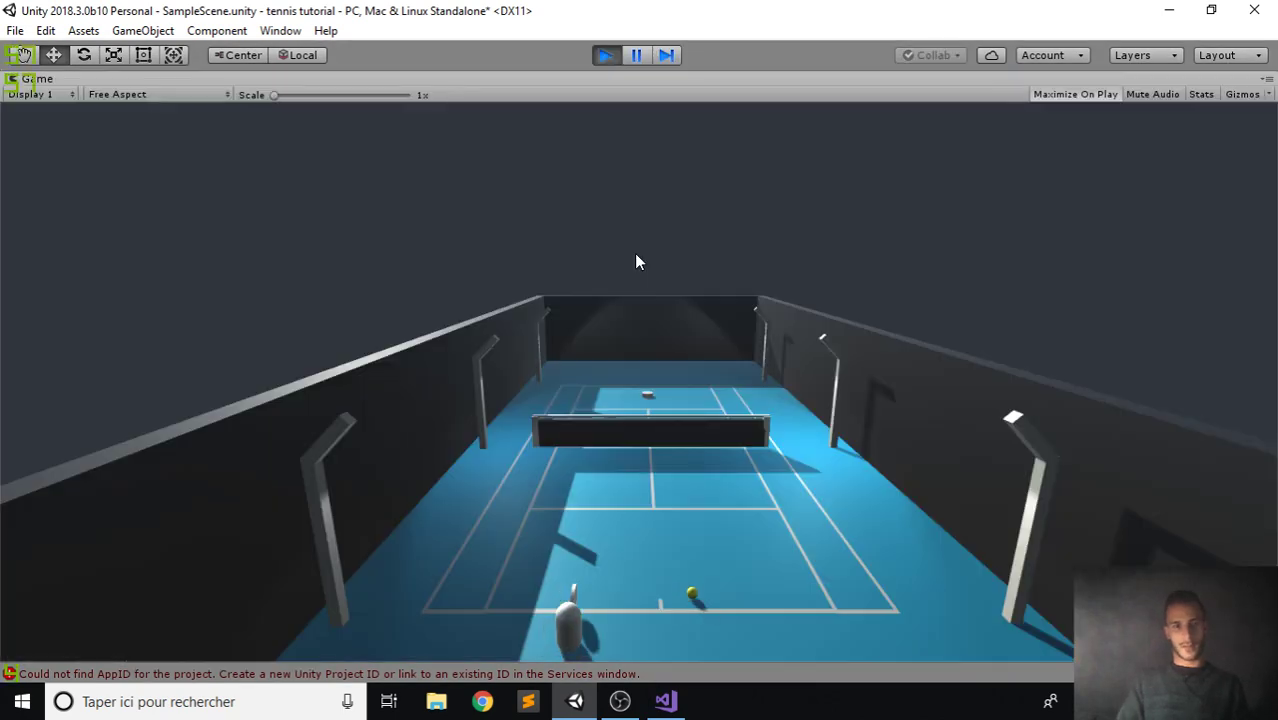
{"action": "left_click", "coordinate": [639, 54]}
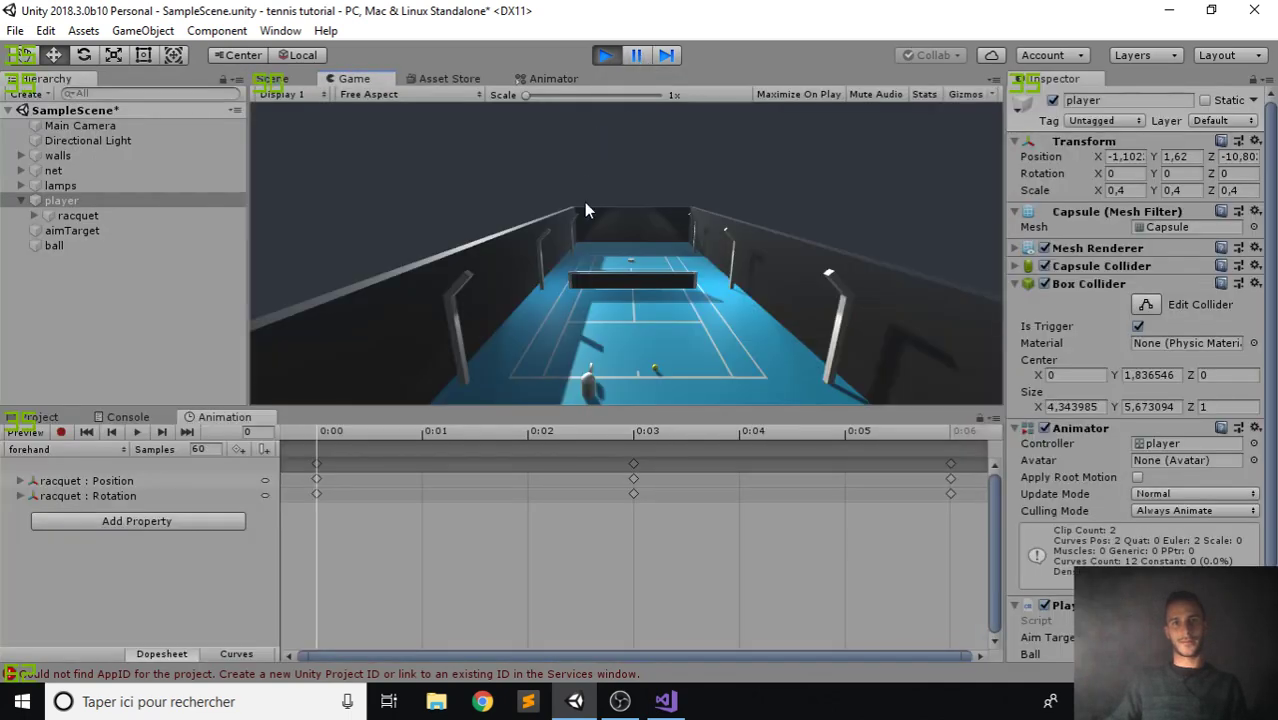
{"action": "left_click", "coordinate": [605, 54]}
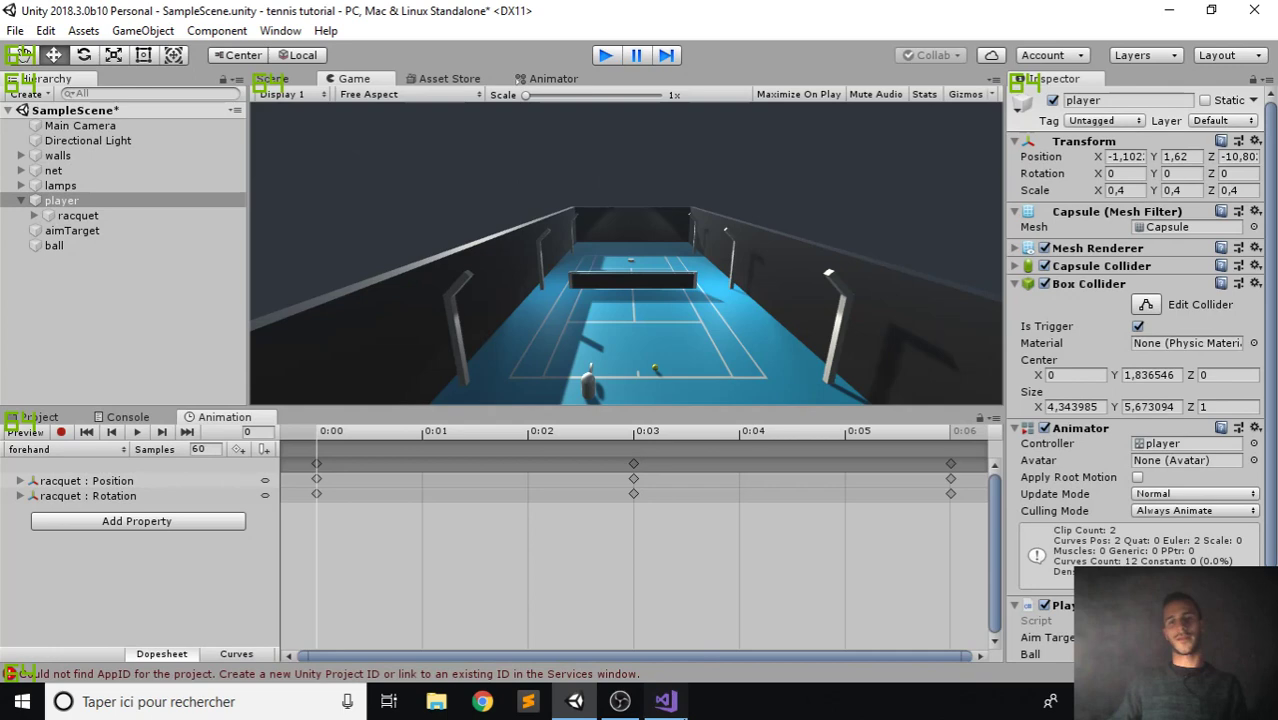
Switch to Visual Studio and copy the ballDir declaration with its if/else block from OnTriggerEnter to the end of Update.
{"action": "left_click", "coordinate": [666, 702]}
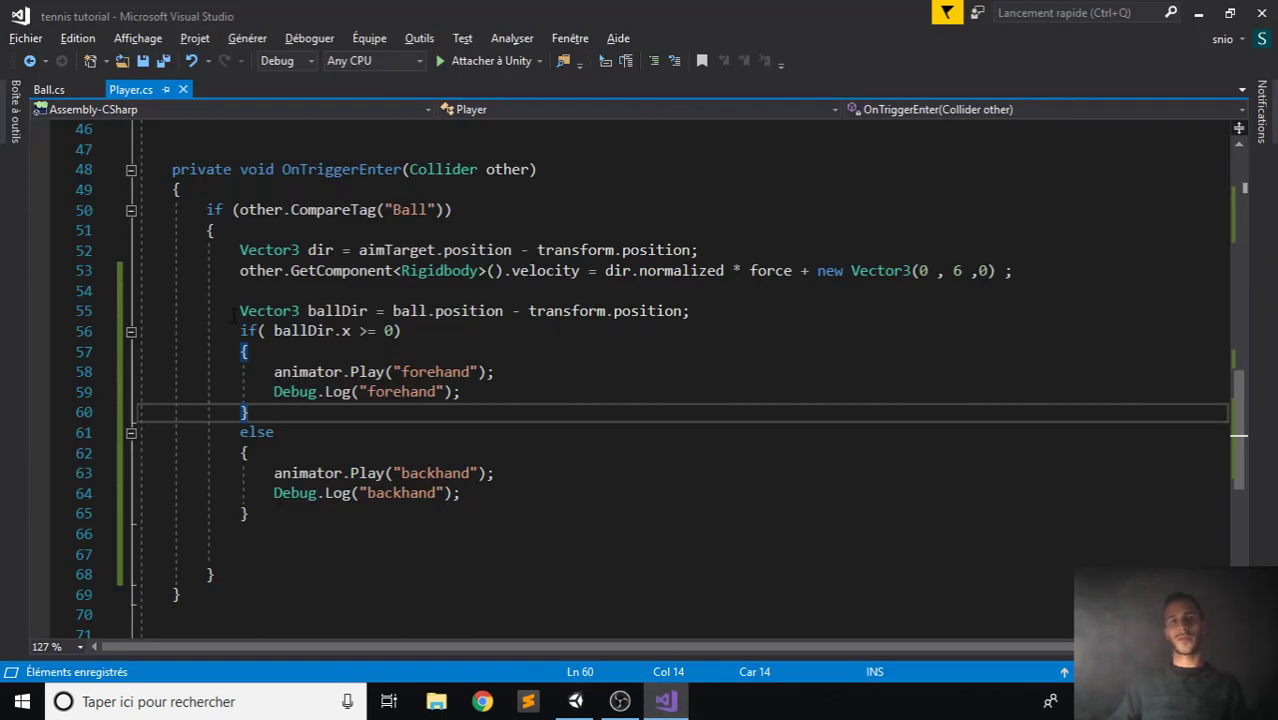
{"action": "left_click_drag", "start_coordinate": [236, 316], "coordinate": [250, 513]}
{"action": "scroll", "coordinate": [377, 378], "scroll_direction": "up", "scroll_amount": 8}
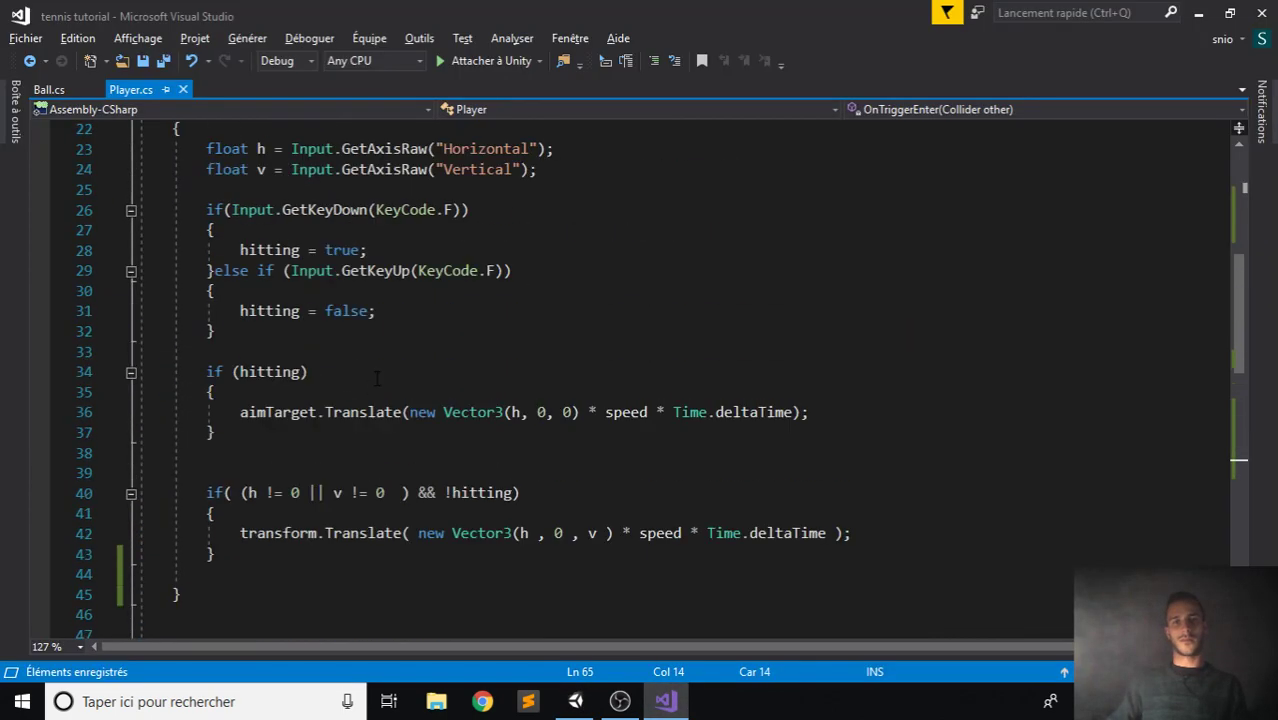
{"action": "scroll", "coordinate": [377, 378], "scroll_direction": "down", "scroll_amount": 2}
{"action": "left_click", "coordinate": [286, 438]}
{"action": "key", "text": "Return"}
{"action": "key", "text": "Return"}
{"action": "key", "text": "ctrl+v"}
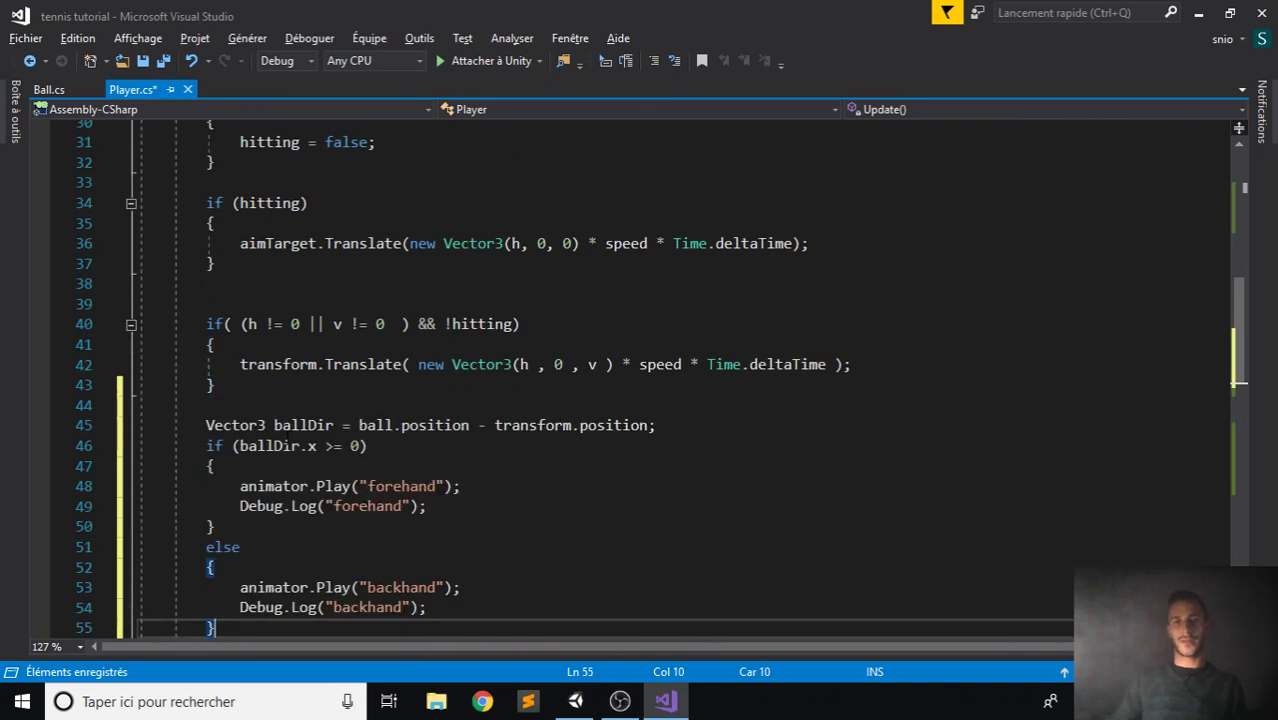
Remove both animator.Play lines from the copied block in Update, leaving only the Debug.Log calls, and save the script.
{"action": "scroll", "coordinate": [348, 380], "scroll_direction": "down", "scroll_amount": 3}
{"action": "left_click", "coordinate": [348, 304]}
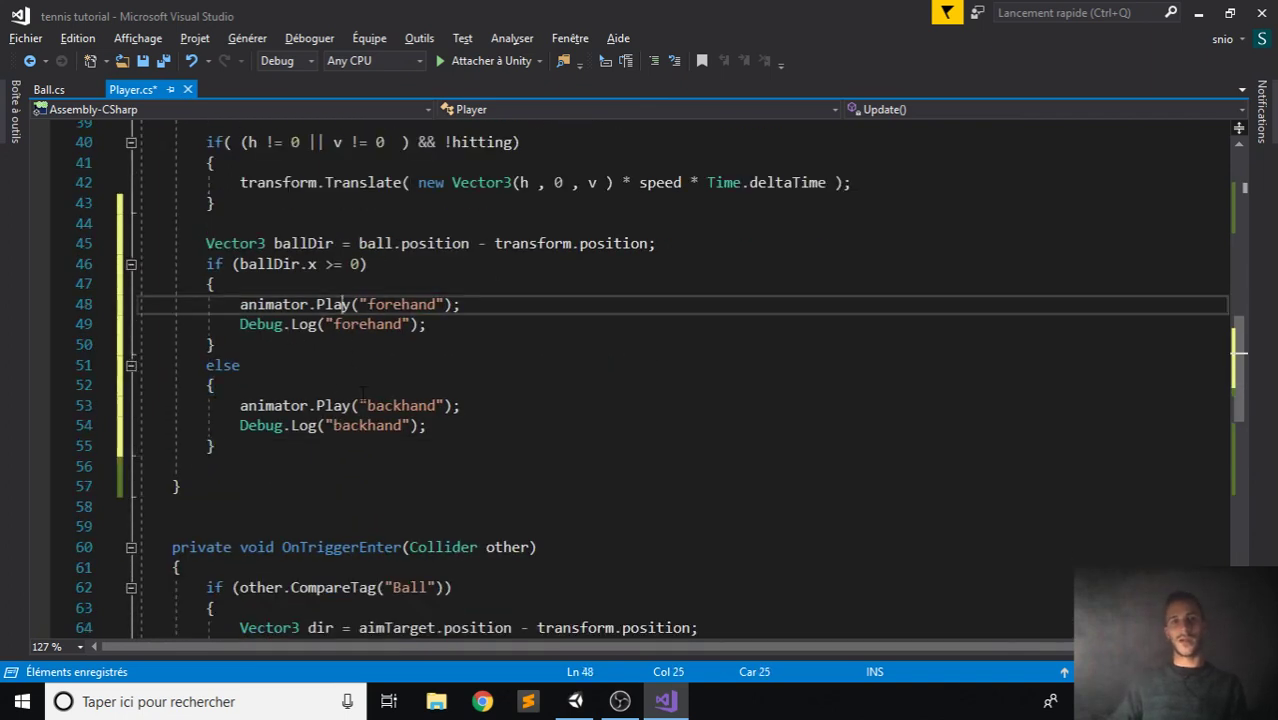
{"action": "key", "text": "ctrl+x"}
{"action": "left_click", "coordinate": [360, 385]}
{"action": "key", "text": "ctrl+x"}
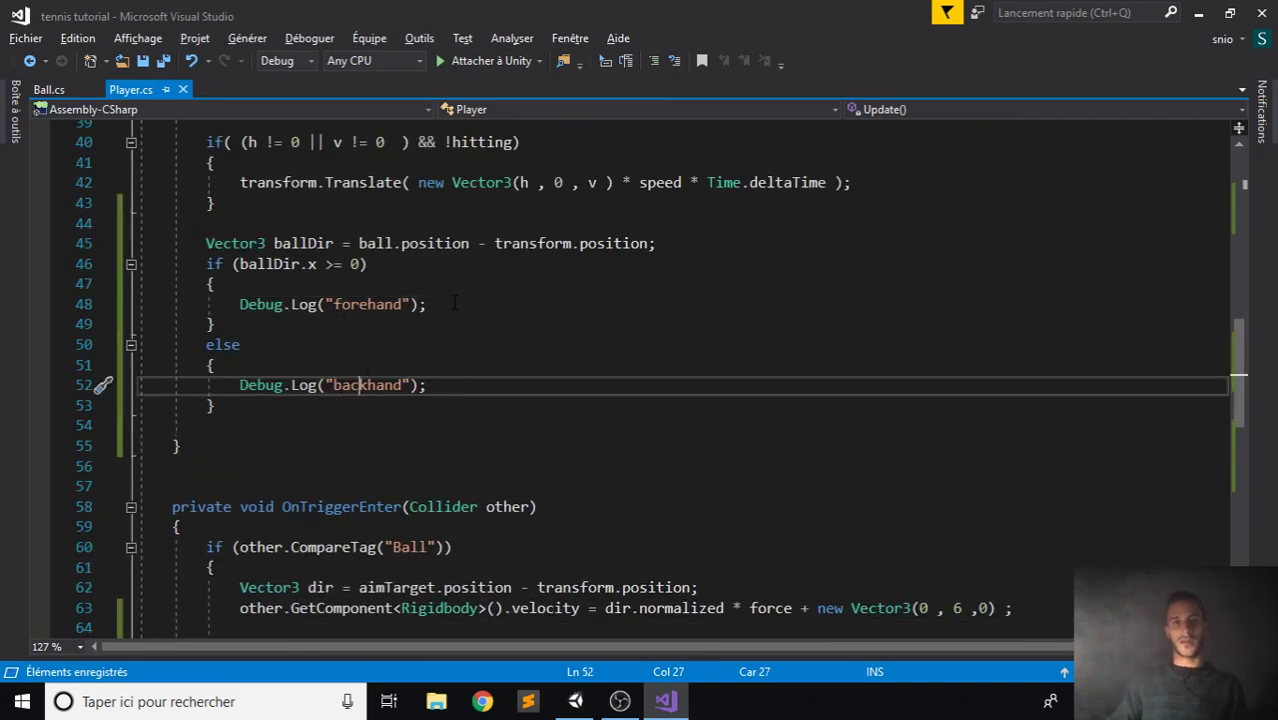
Add Debug.DrawRay(transform.position, ballDir); below the else block at the end of Update and save the script.
{"action": "left_click", "coordinate": [348, 408]}
{"action": "key", "text": "Return"}
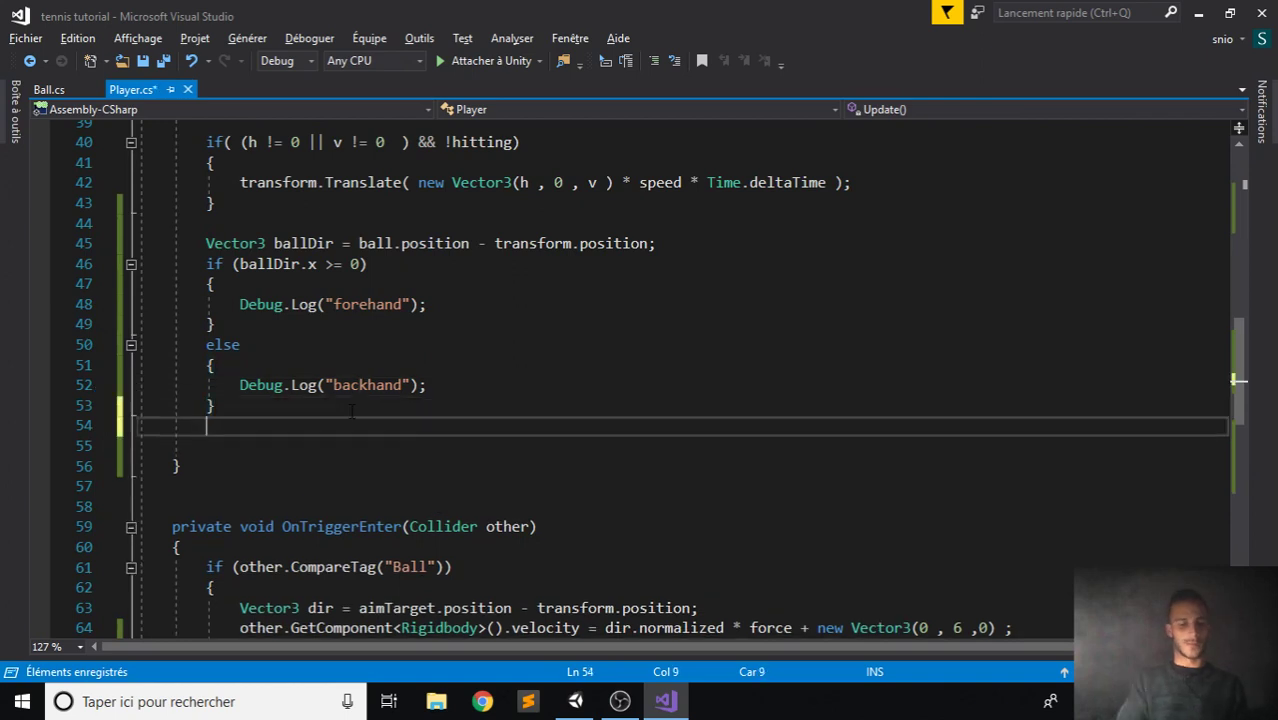
{"action": "type", "text": "Debug.Draw"}
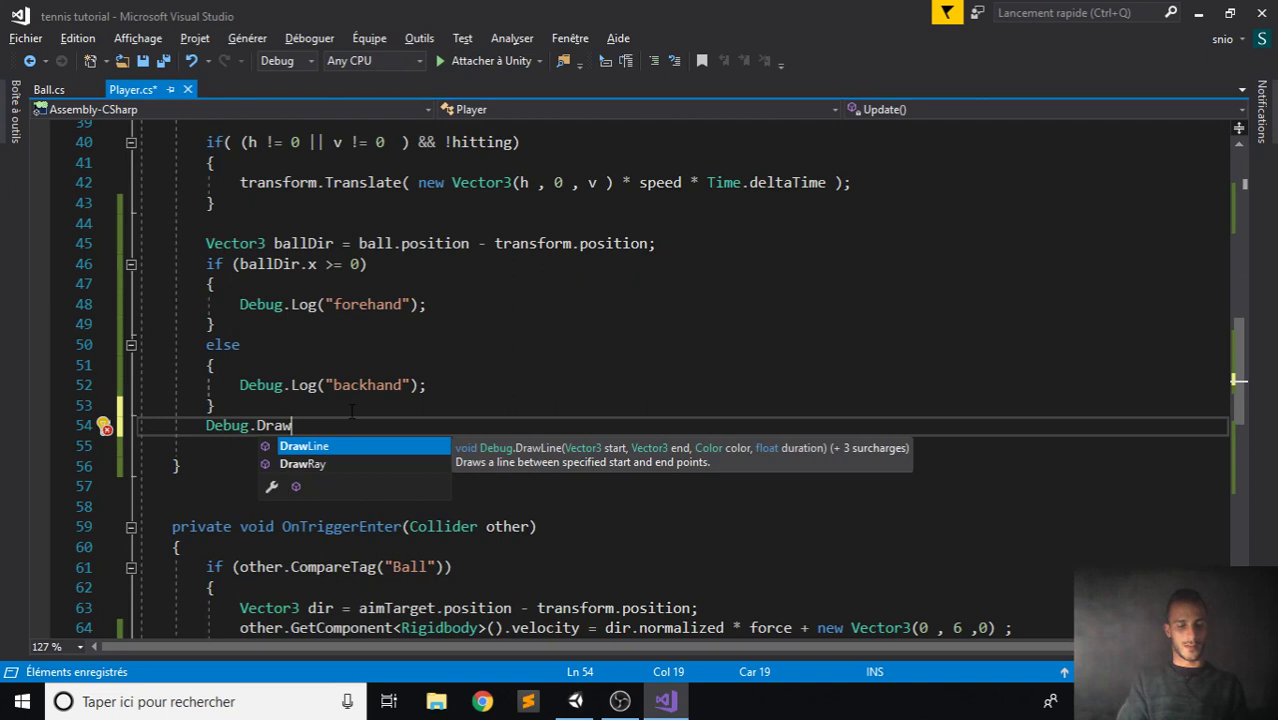
{"action": "type", "text": "Ray"}
{"action": "type", "text": "(tr"}
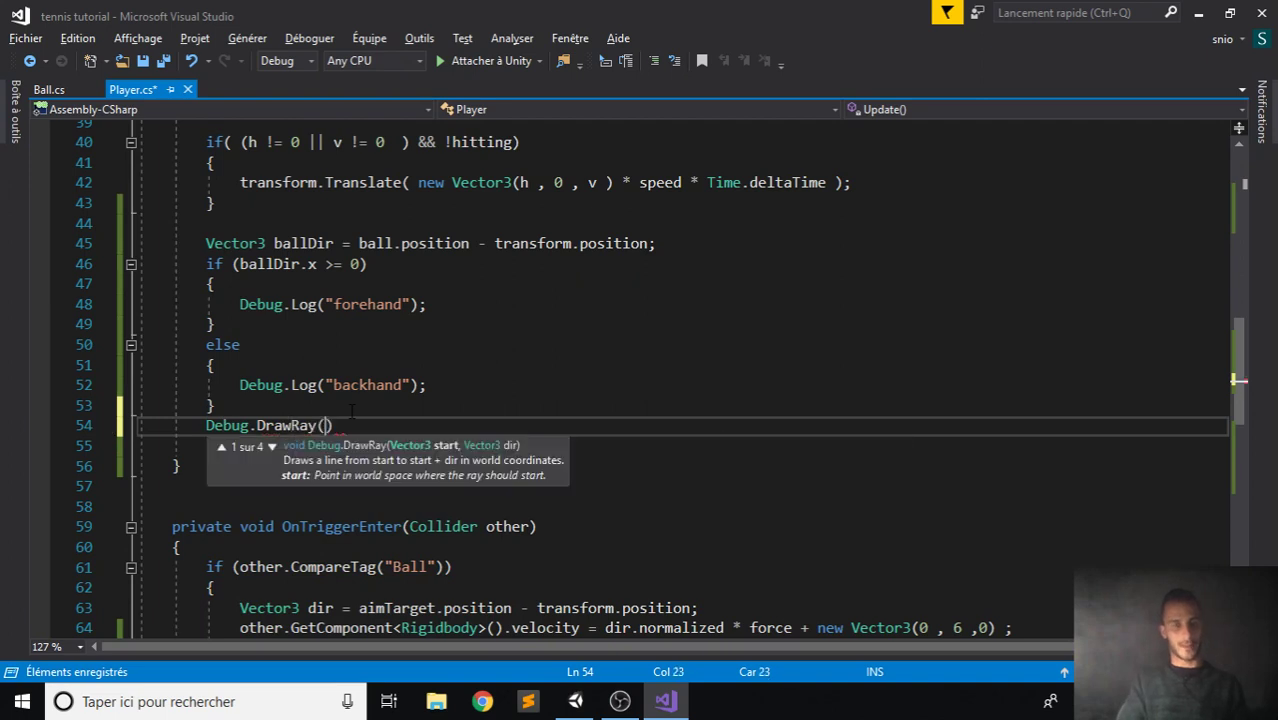
{"action": "key", "text": "Tab"}
{"action": "type", "text": ".pos"}
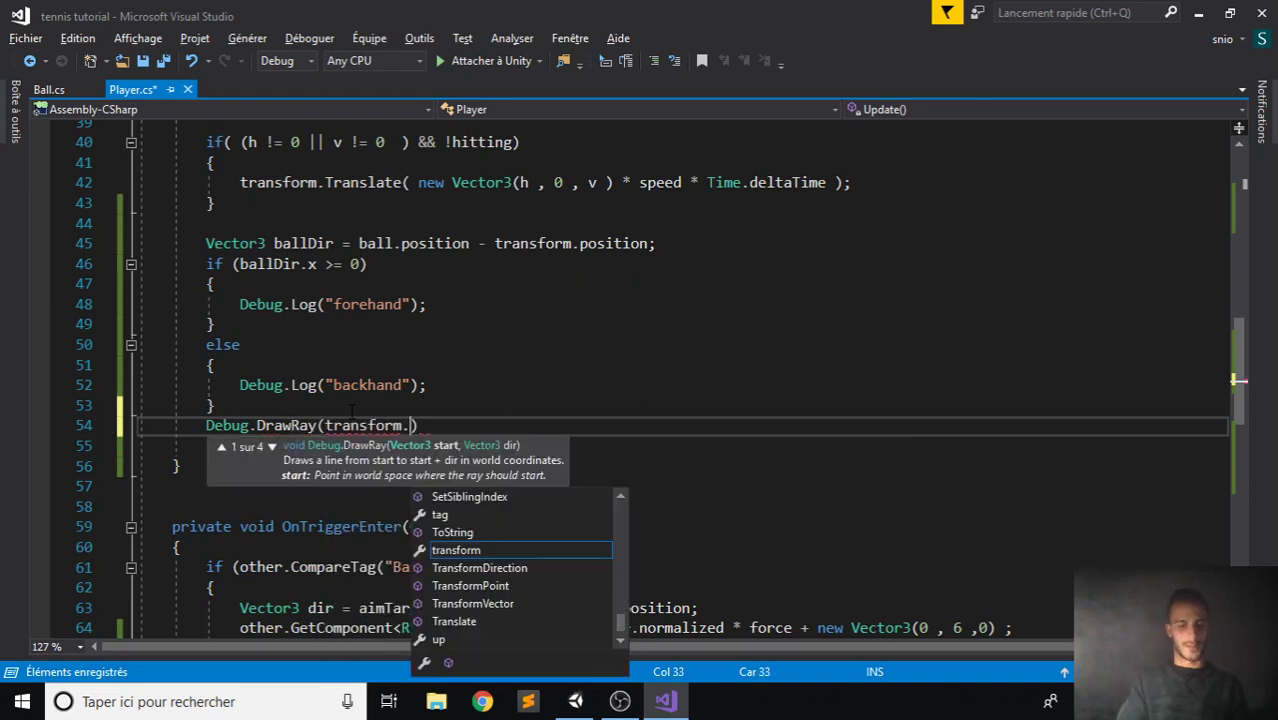
{"action": "key", "text": "Tab"}
{"action": "type", "text": ", "}
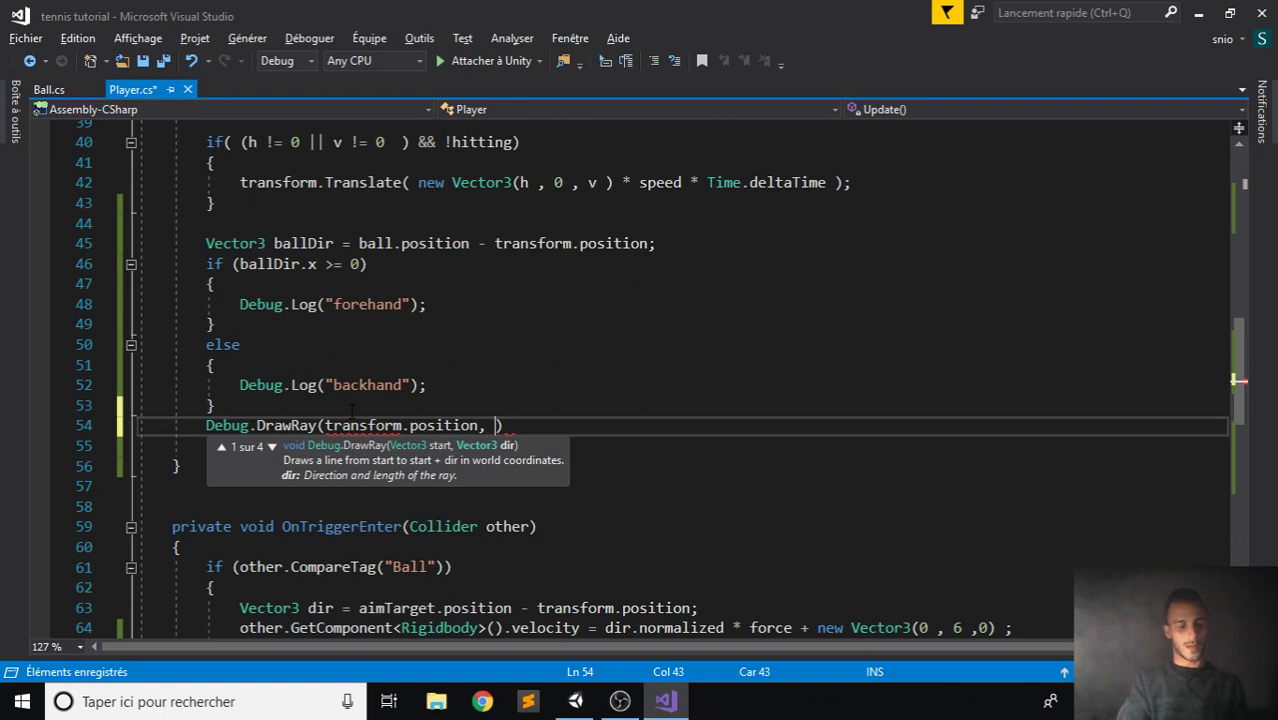
{"action": "type", "text": "ball"}
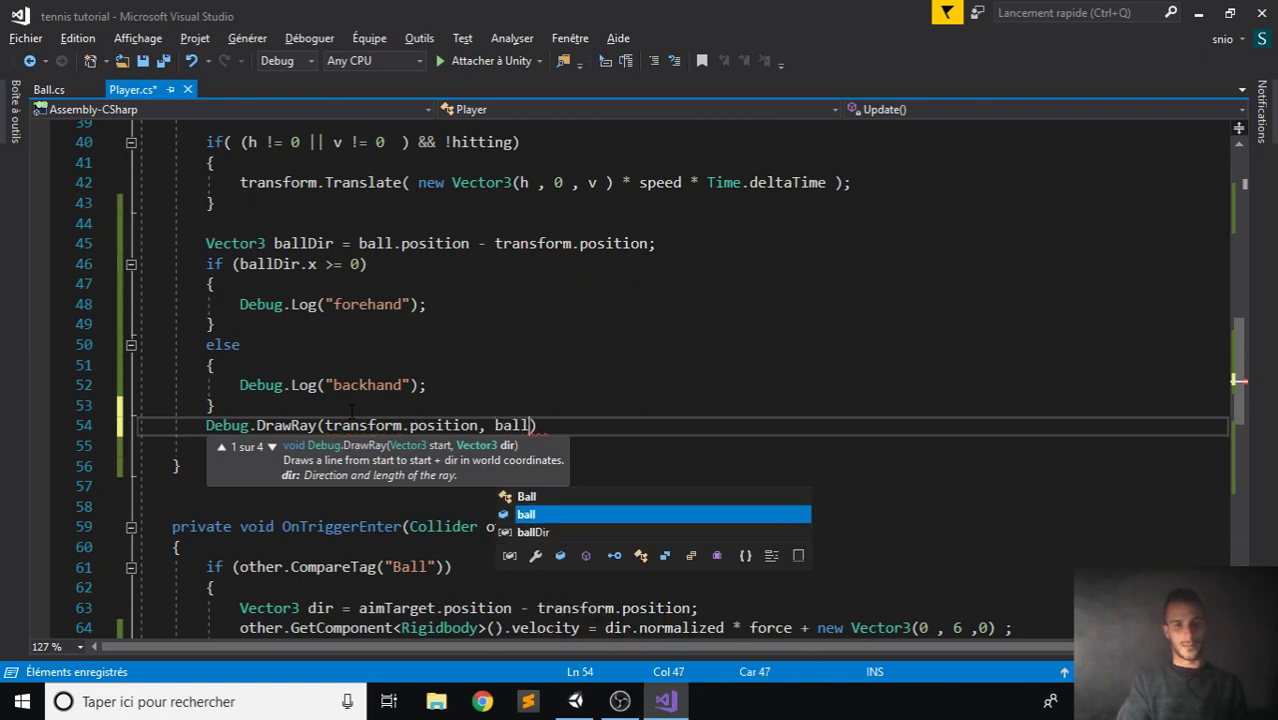
{"action": "key", "text": "Tab"}
{"action": "type", "text": ");"}
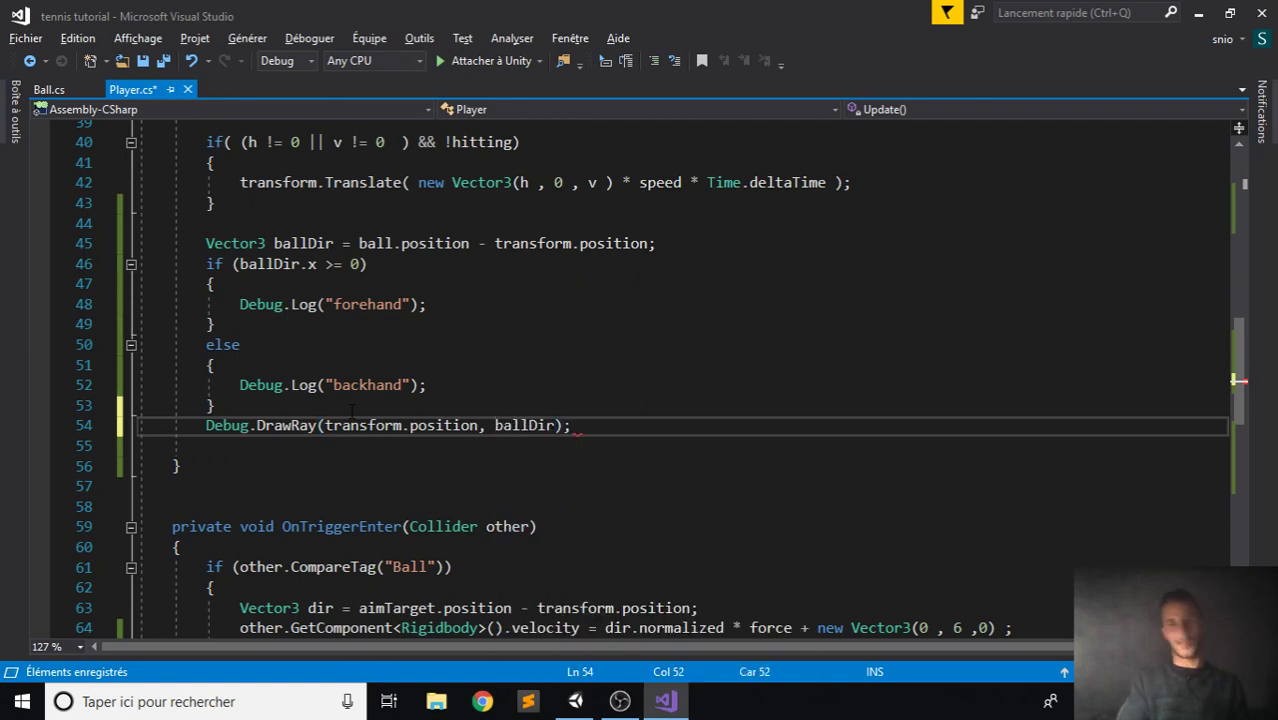
{"action": "key", "text": "ctrl+s"}
Switch to Unity, run the game with gizmos shown in the Game view, and bring up the Console.
{"action": "left_click", "coordinate": [575, 701]}
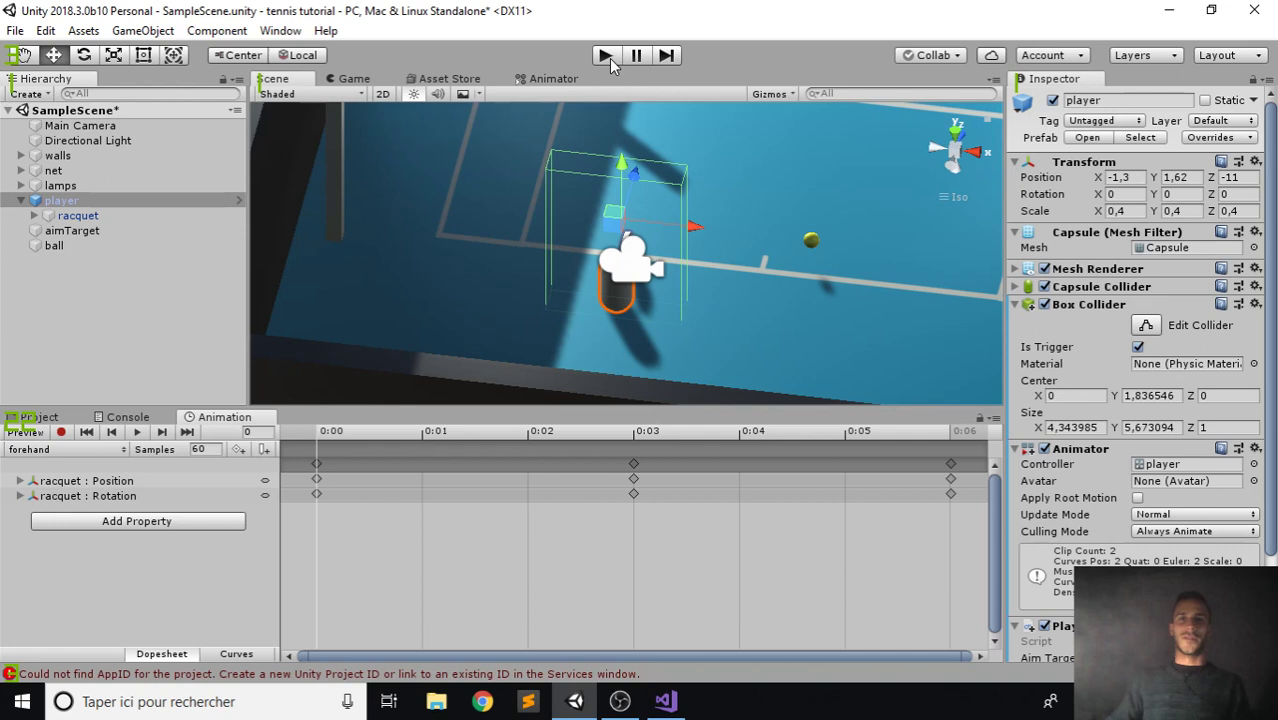
{"action": "left_click", "coordinate": [606, 56]}
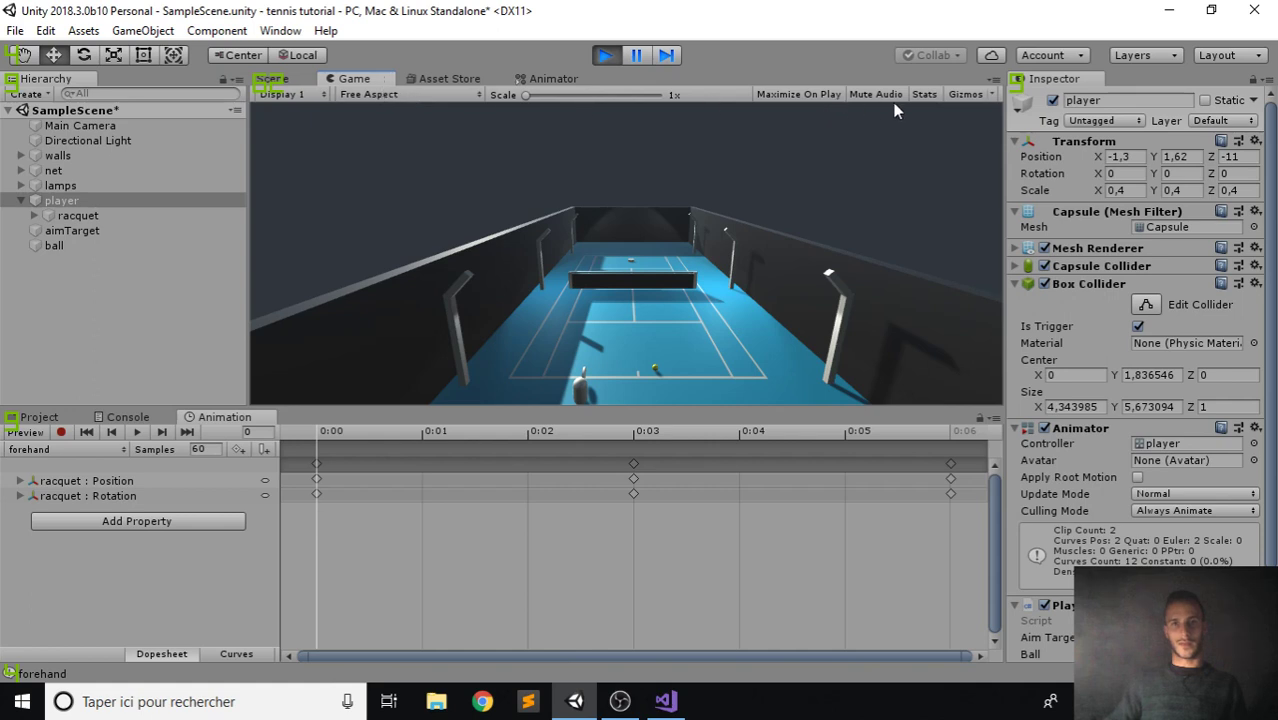
{"action": "left_click", "coordinate": [964, 94]}
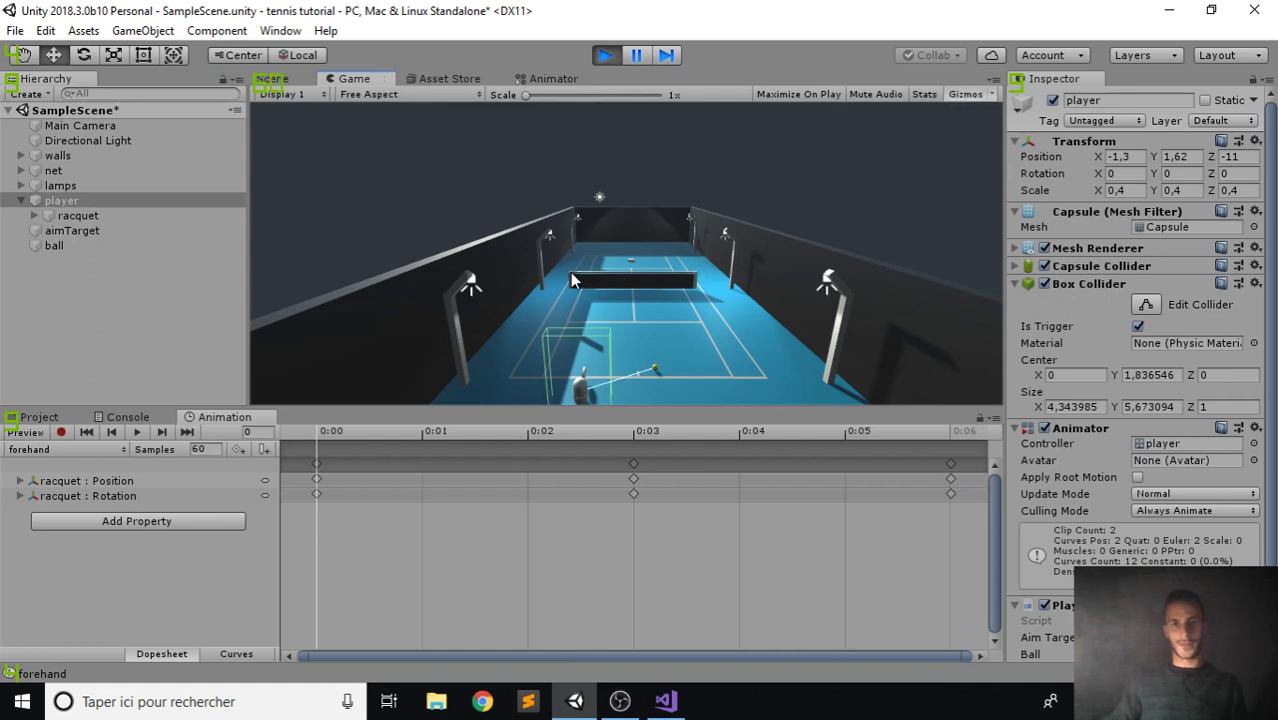
{"action": "left_click", "coordinate": [127, 418]}
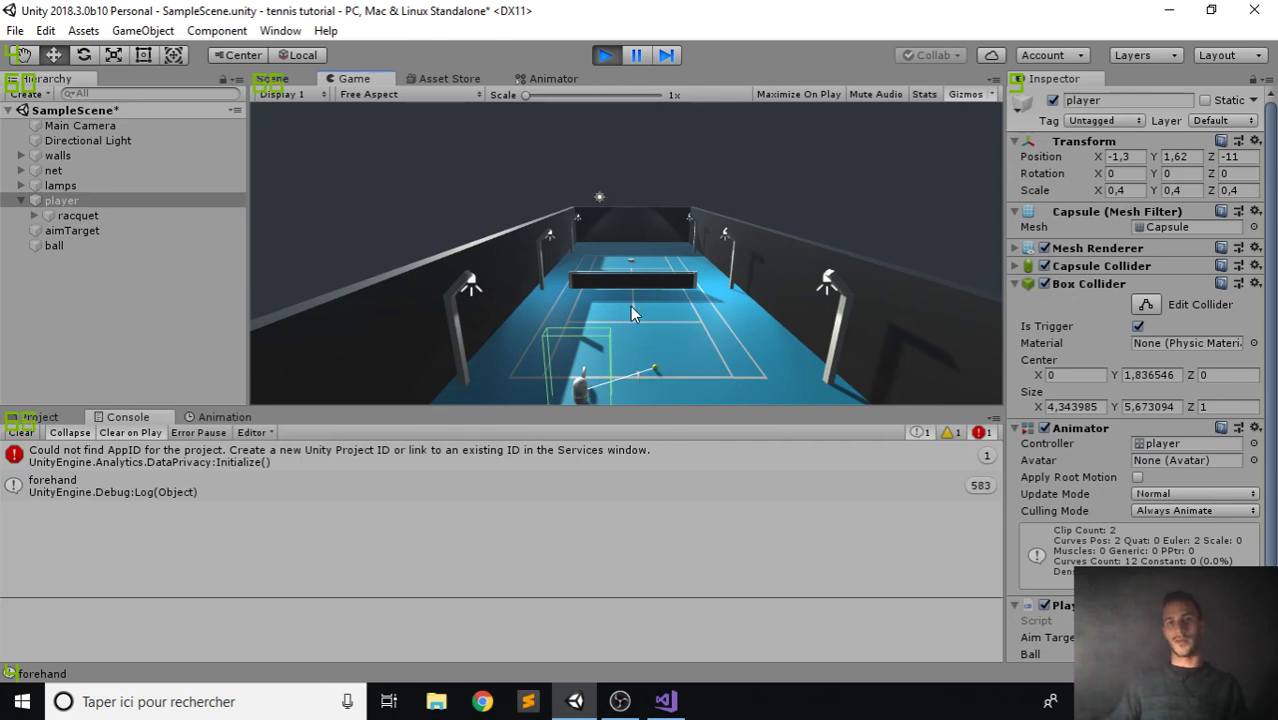
Move the player to the right of the ball, forward and back, checking the ray against the logged swing side.
{"action": "key", "text": "Right"}
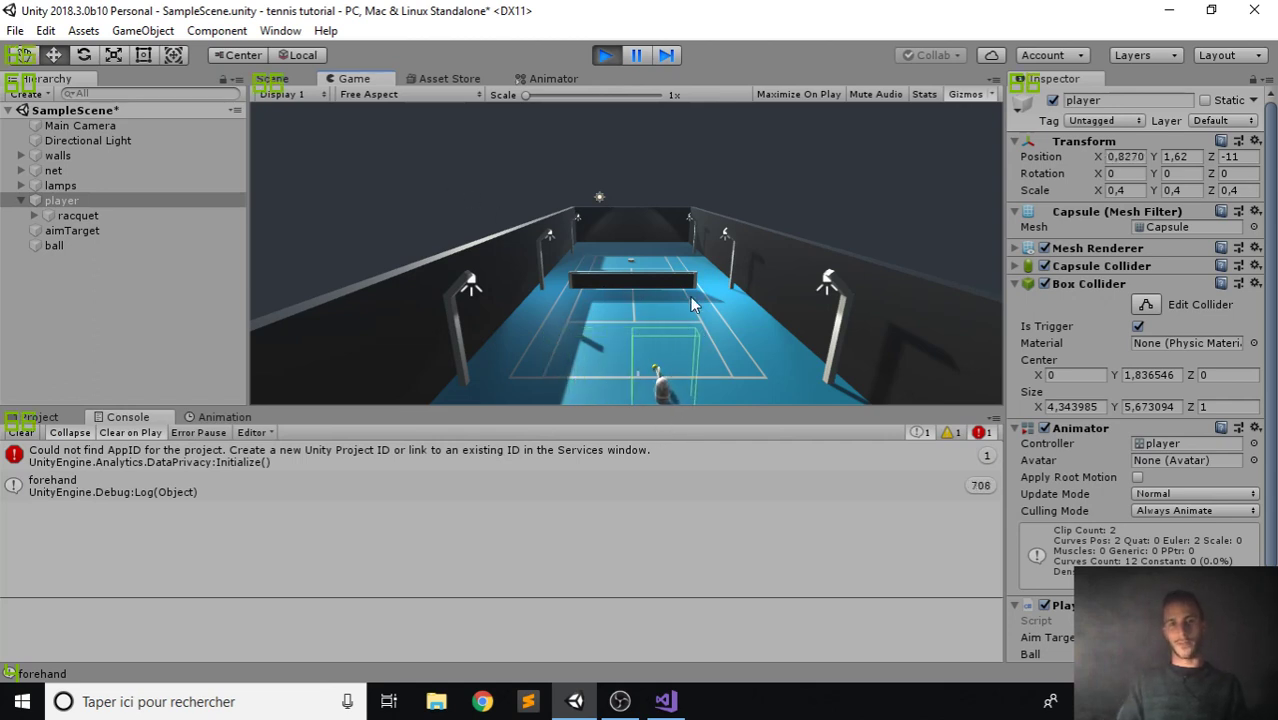
{"action": "key", "text": "w"}
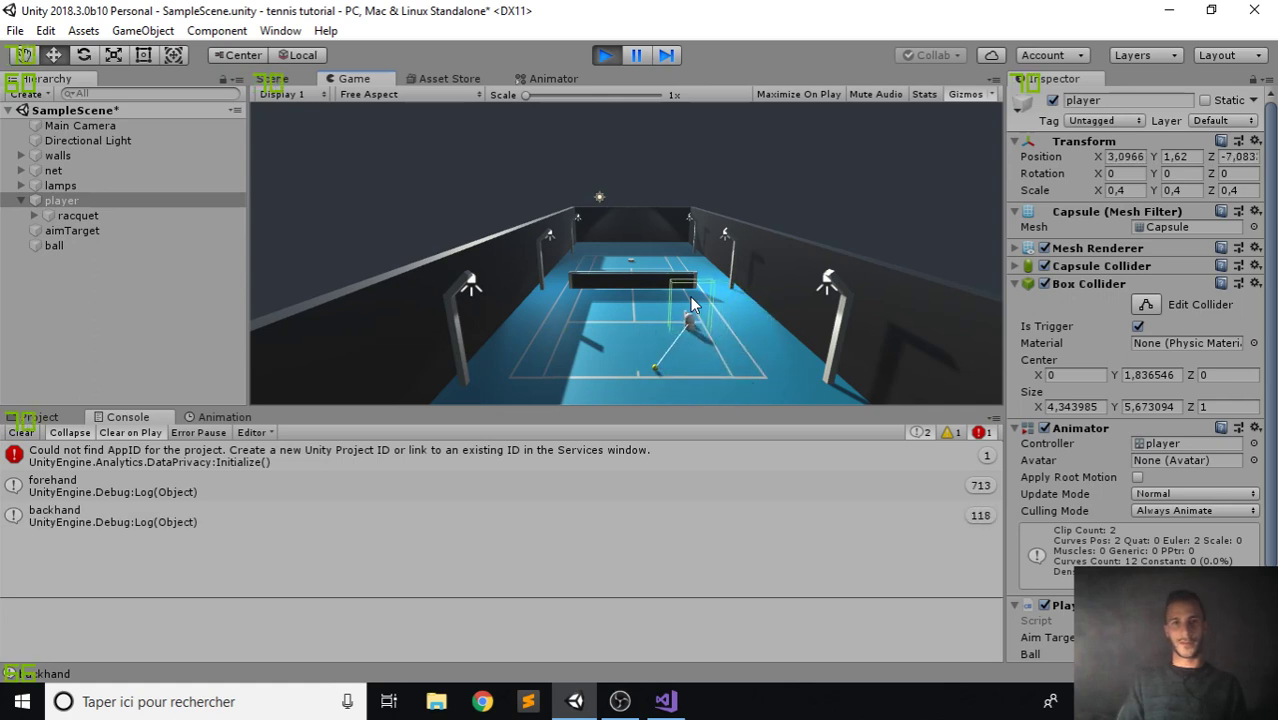
{"action": "key", "text": "s"}
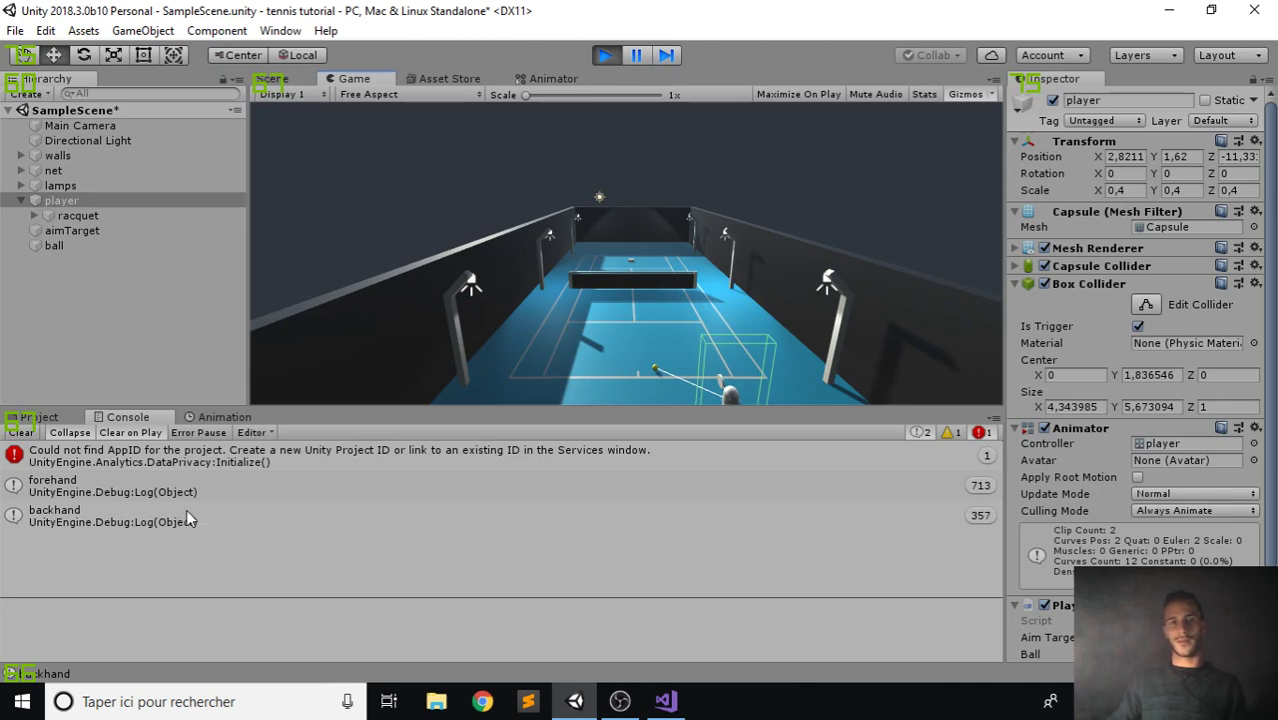
Turn off collapsing of Console messages and move the player back to the left of the ball to check the log.
{"action": "left_click", "coordinate": [78, 435]}
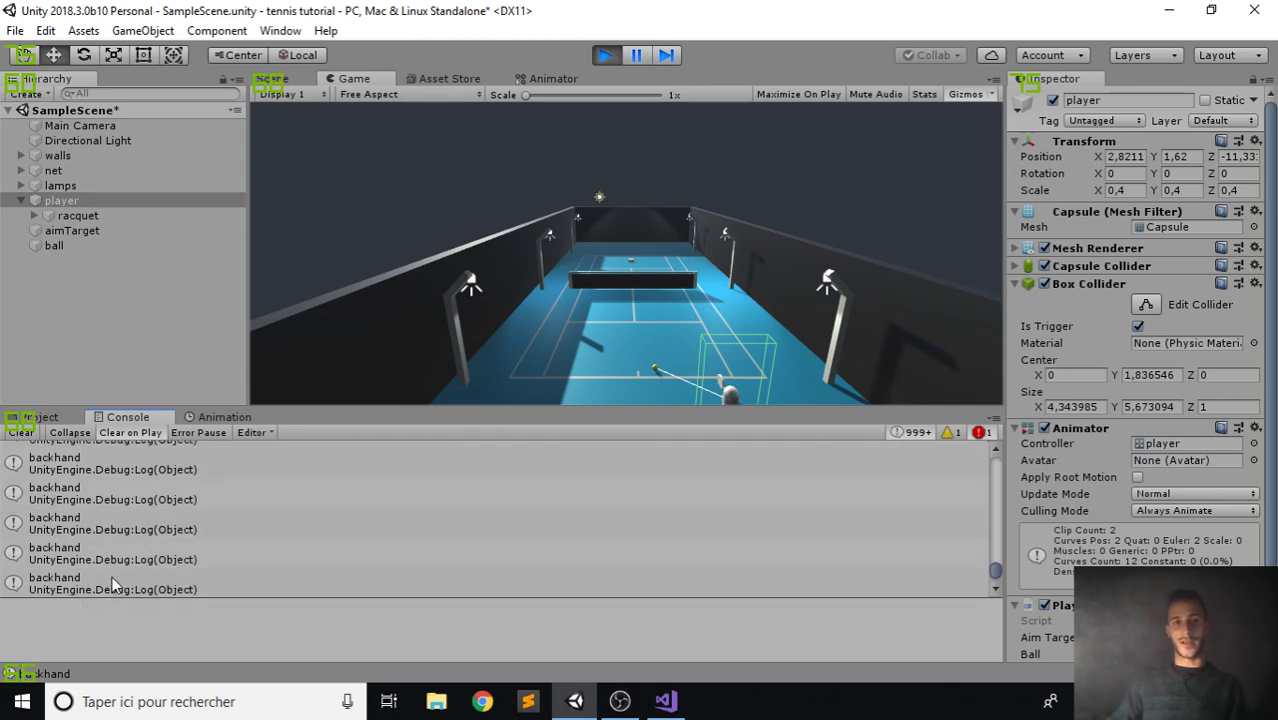
{"action": "left_click", "coordinate": [676, 331]}
{"action": "key", "text": "Left"}
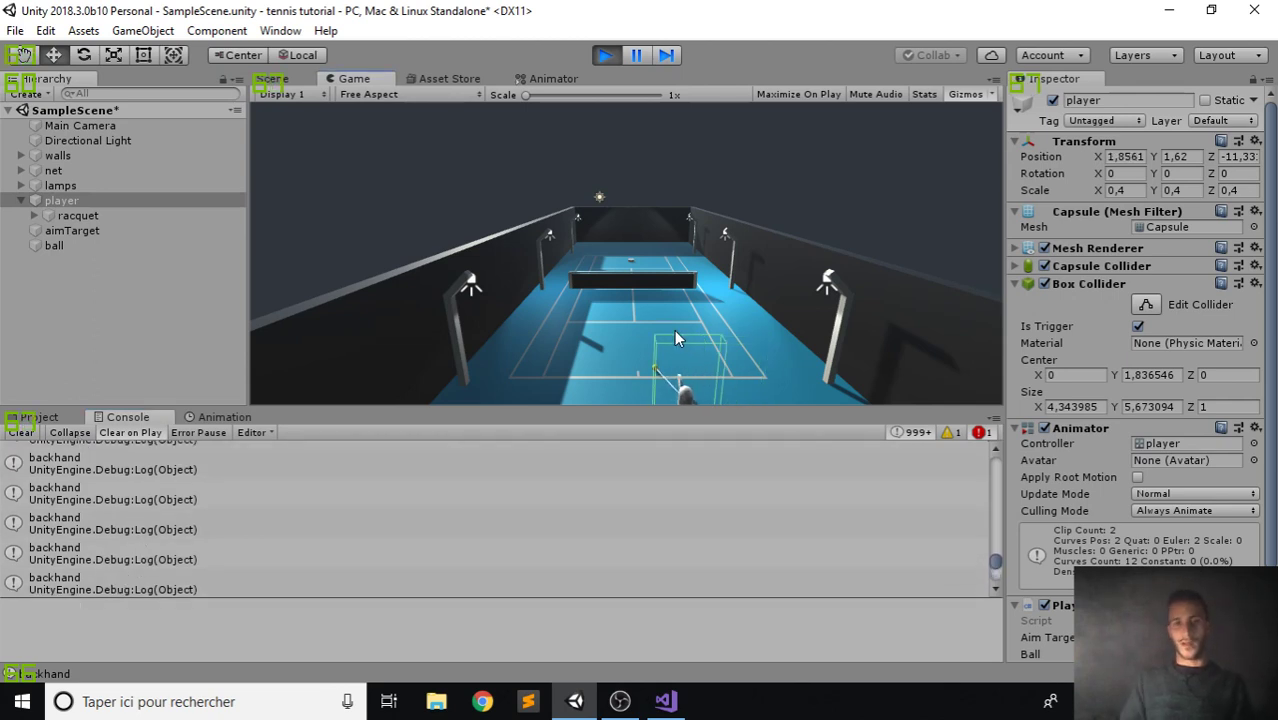
{"action": "key", "text": "Left"}
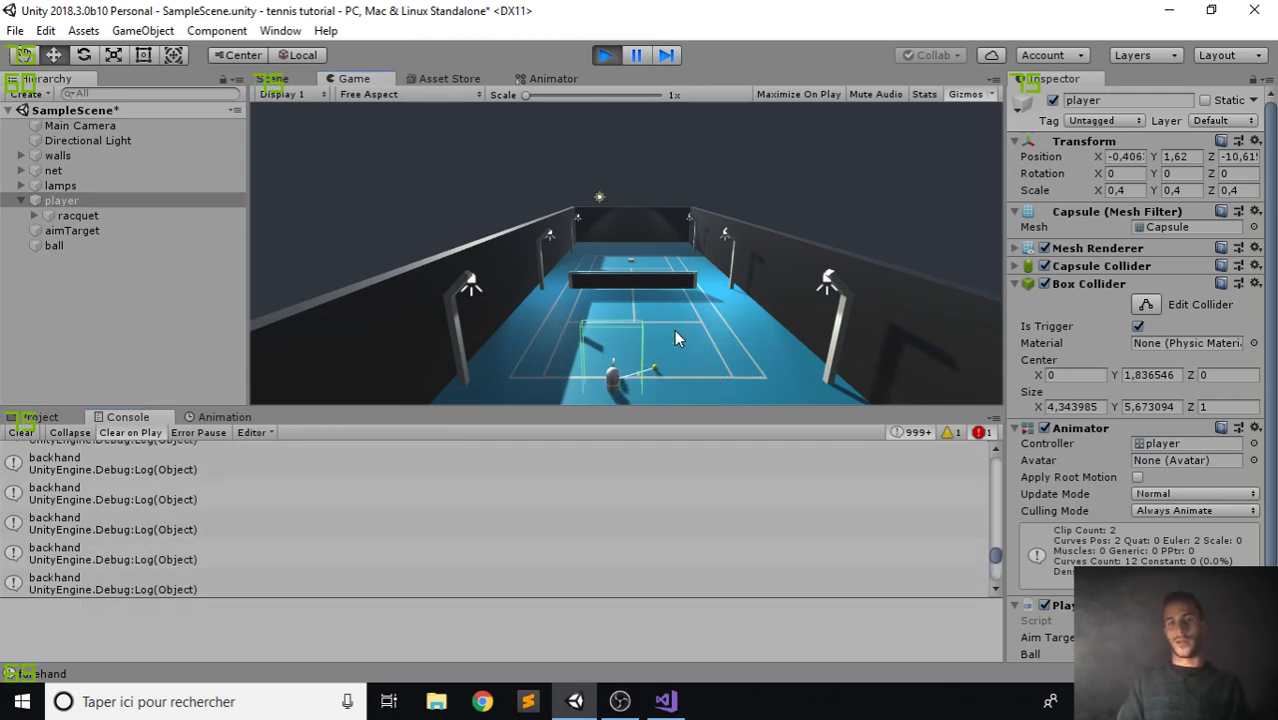
{"action": "key", "text": "Down"}
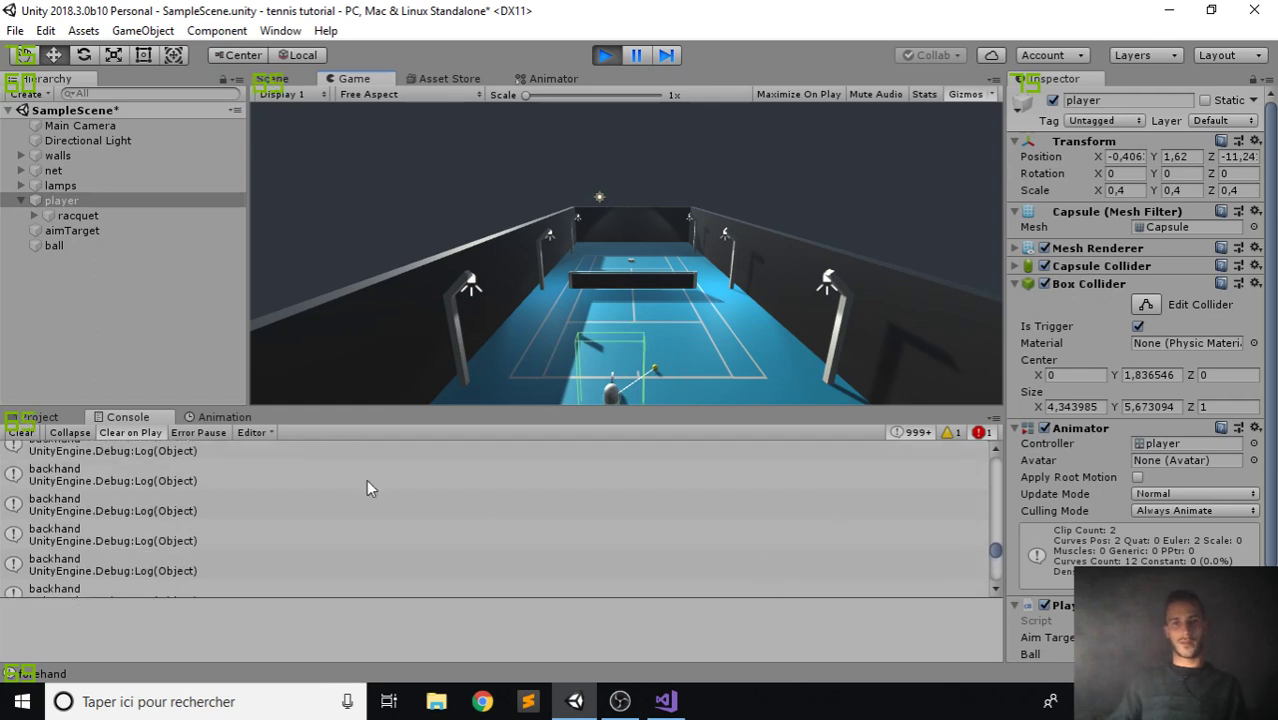
Collapse and clear the Console, recheck the log with the player moved right of the ball, and stop play mode.
{"action": "left_click", "coordinate": [78, 433]}
{"action": "left_click", "coordinate": [21, 433]}
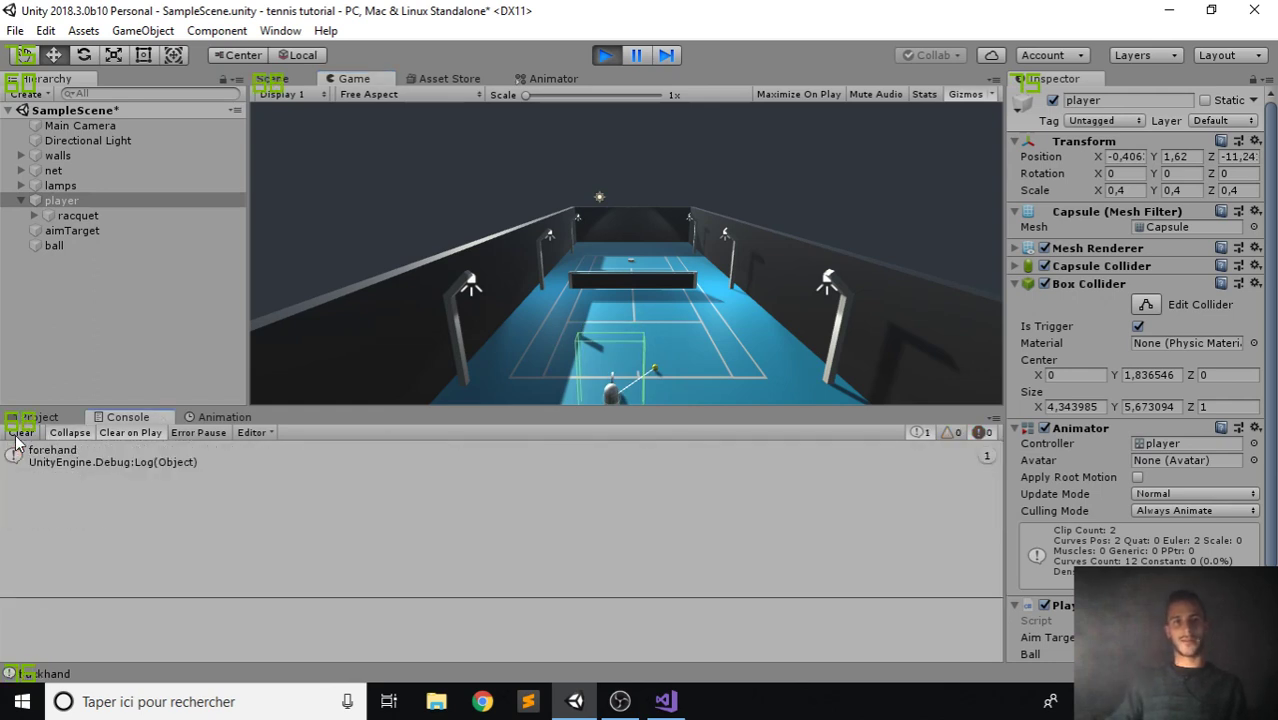
{"action": "left_click", "coordinate": [596, 339]}
{"action": "key", "text": "Right"}
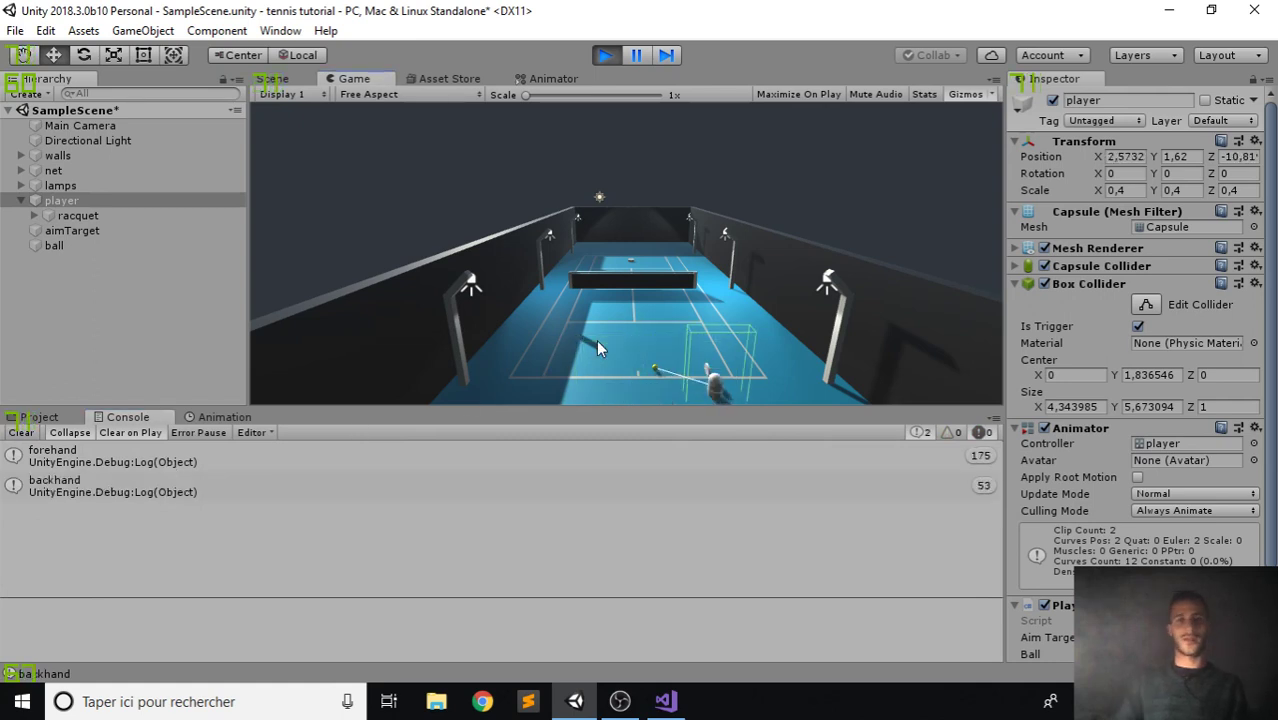
{"action": "left_click", "coordinate": [21, 433]}
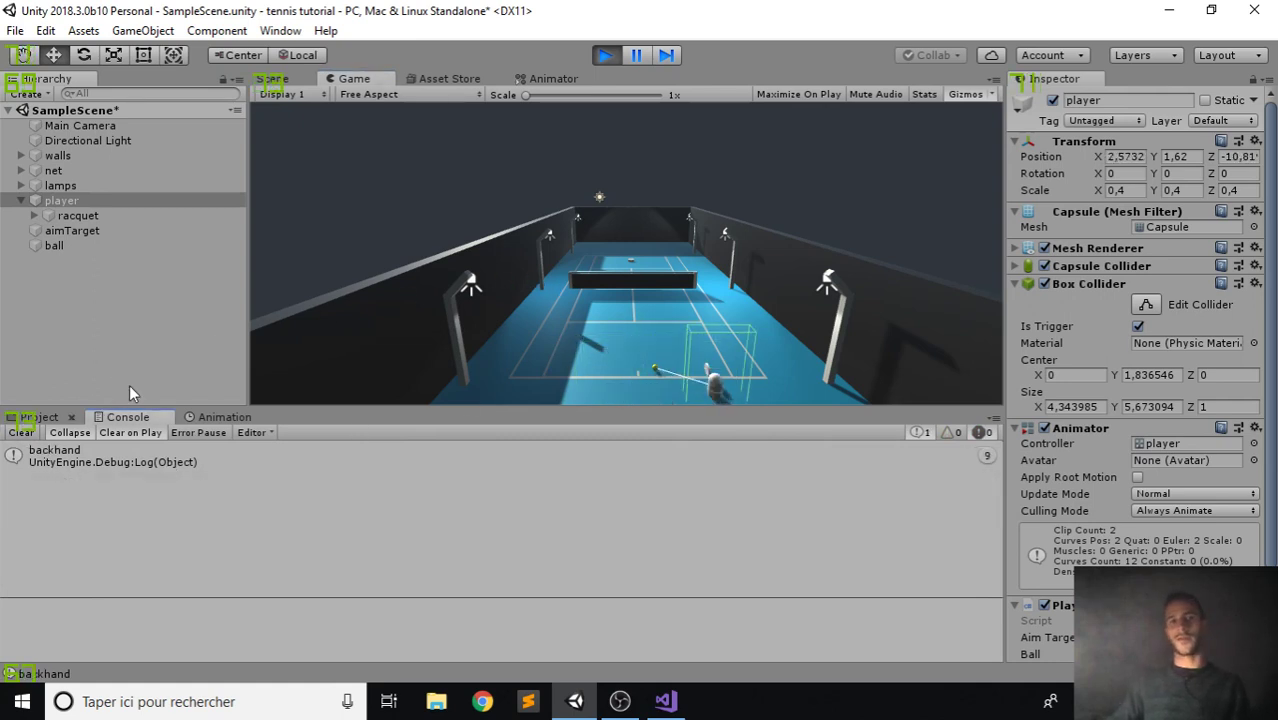
{"action": "left_click", "coordinate": [605, 55]}
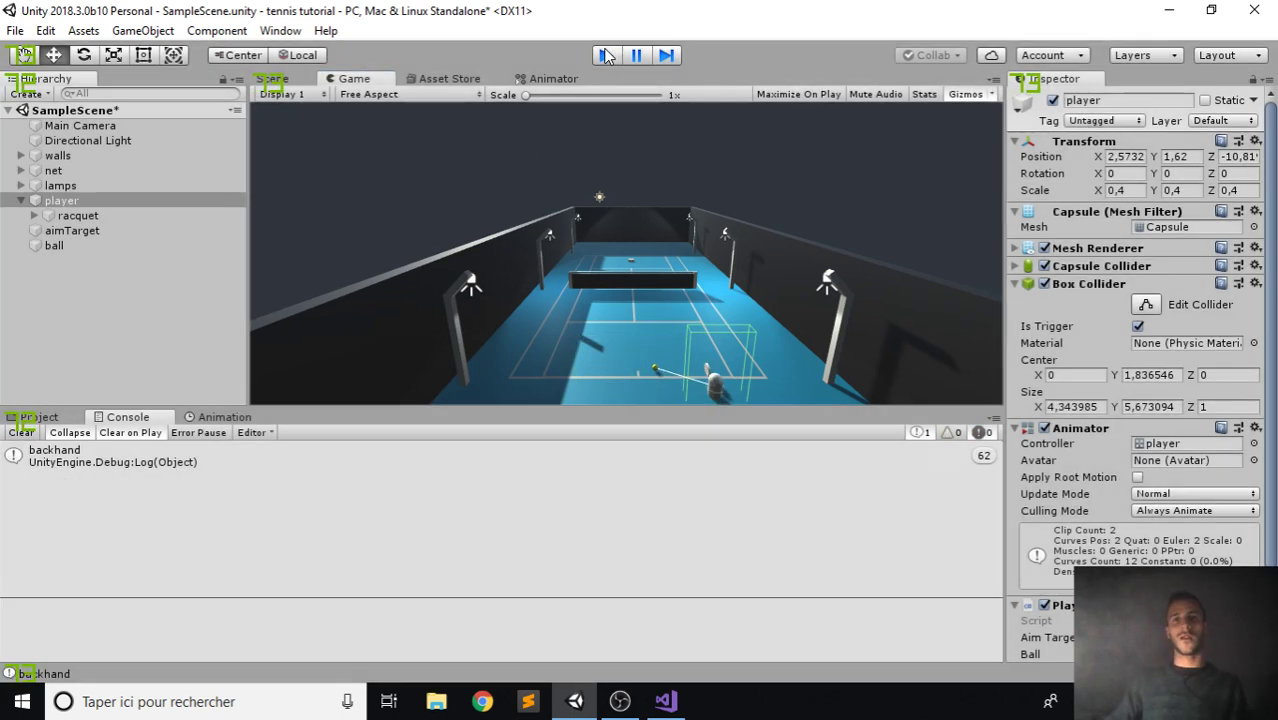
Switch to Visual Studio and delete the ballDir declaration, its if/else logging block and the DrawRay line from Update.
{"action": "left_click", "coordinate": [665, 701]}
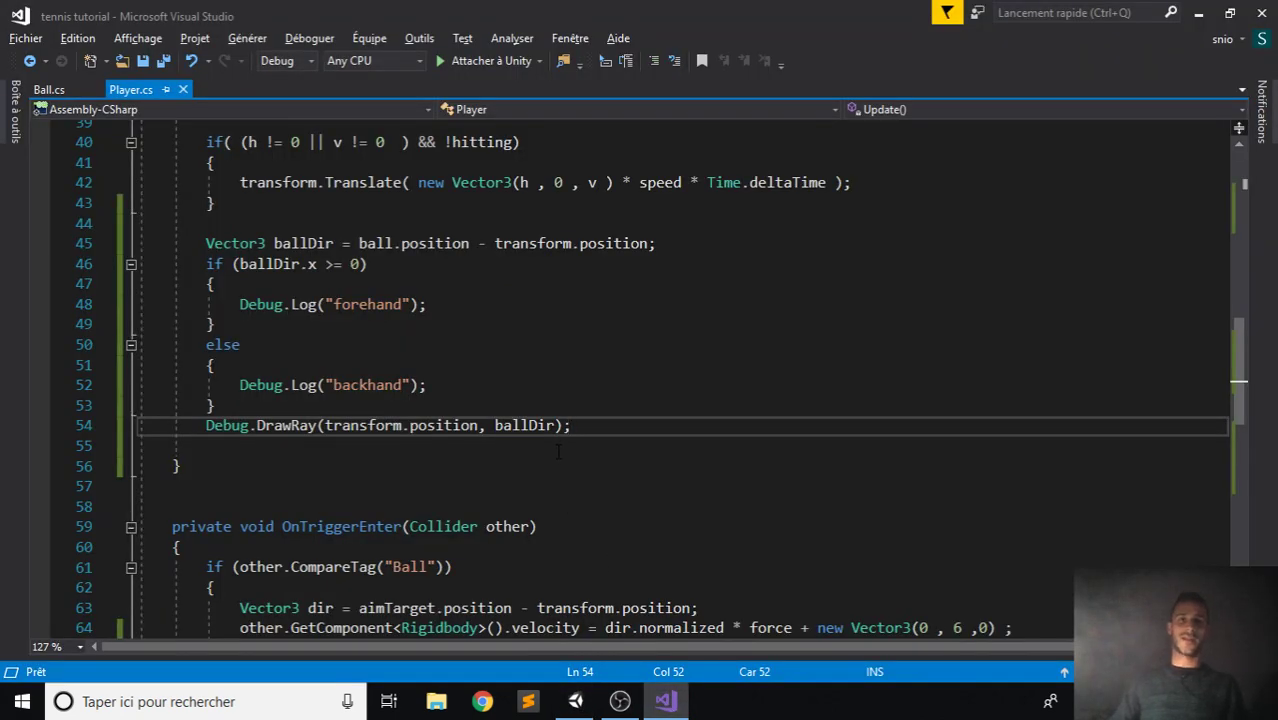
{"action": "scroll", "coordinate": [559, 447], "scroll_direction": "up", "scroll_amount": 1}
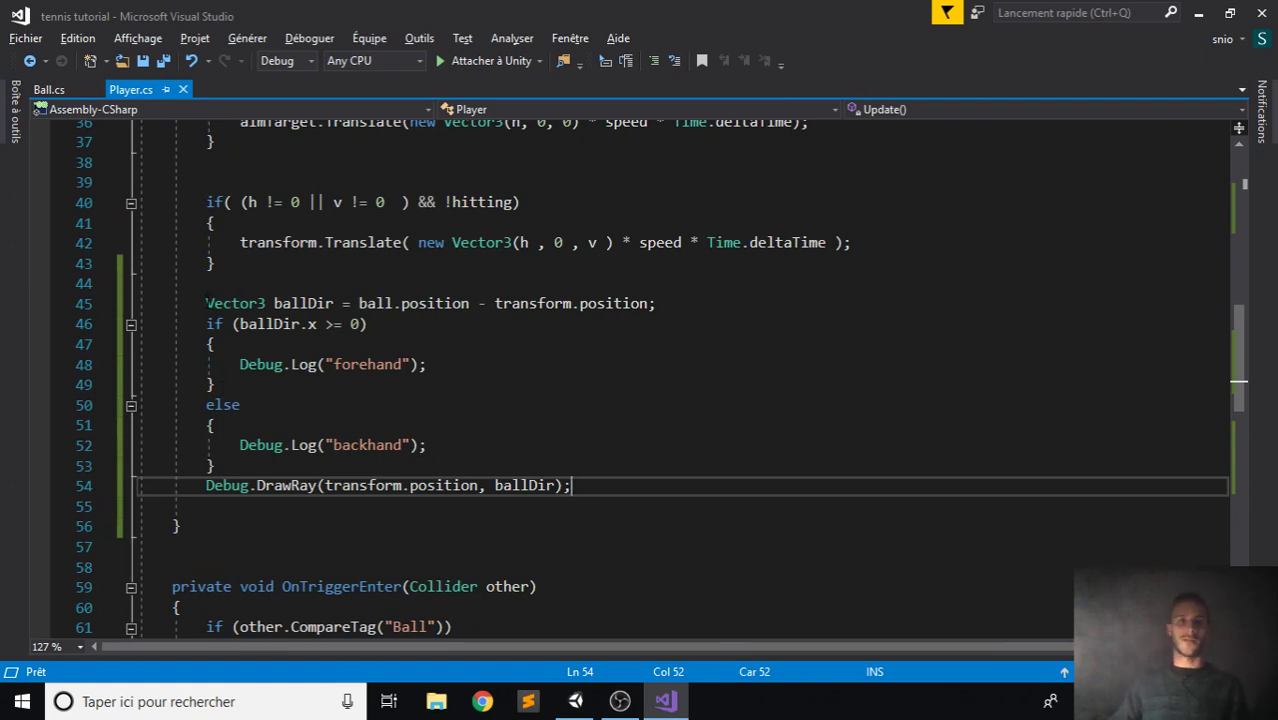
{"action": "left_click", "coordinate": [206, 303]}
{"action": "left_click_drag", "start_coordinate": [206, 303], "coordinate": [575, 486]}
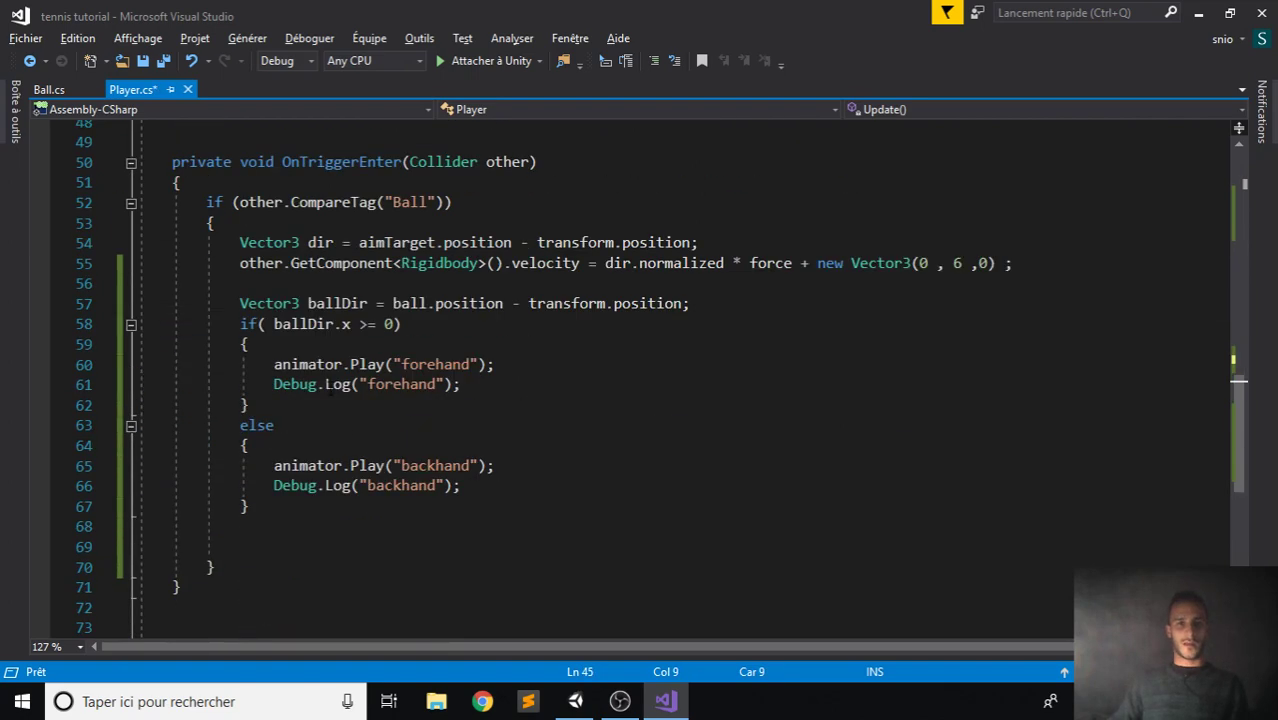
Remove the forehand and backhand Debug.Log lines from OnTriggerEnter and save the script.
{"action": "left_click", "coordinate": [330, 385]}
{"action": "key", "text": "ctrl+x"}
{"action": "left_click", "coordinate": [465, 465]}
{"action": "key", "text": "ctrl+x"}
{"action": "key", "text": "ctrl+s"}
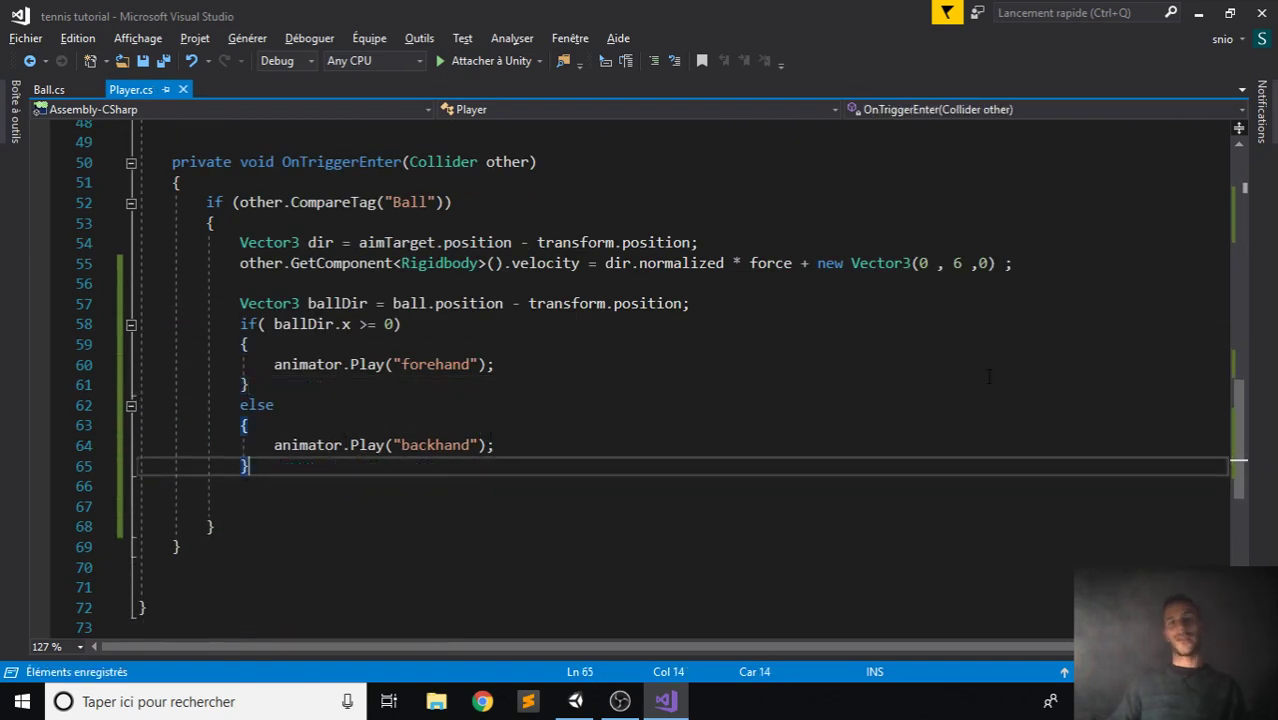